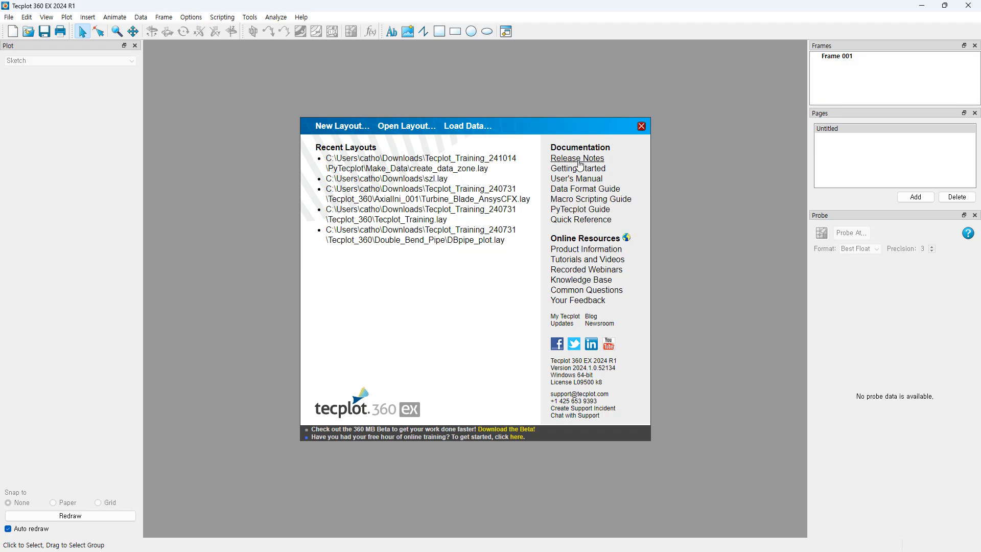
Step: Close the welcome dialog and shrink the blank frame from its lower-right corner
{"action": "left_click", "coordinate": [641, 127]}
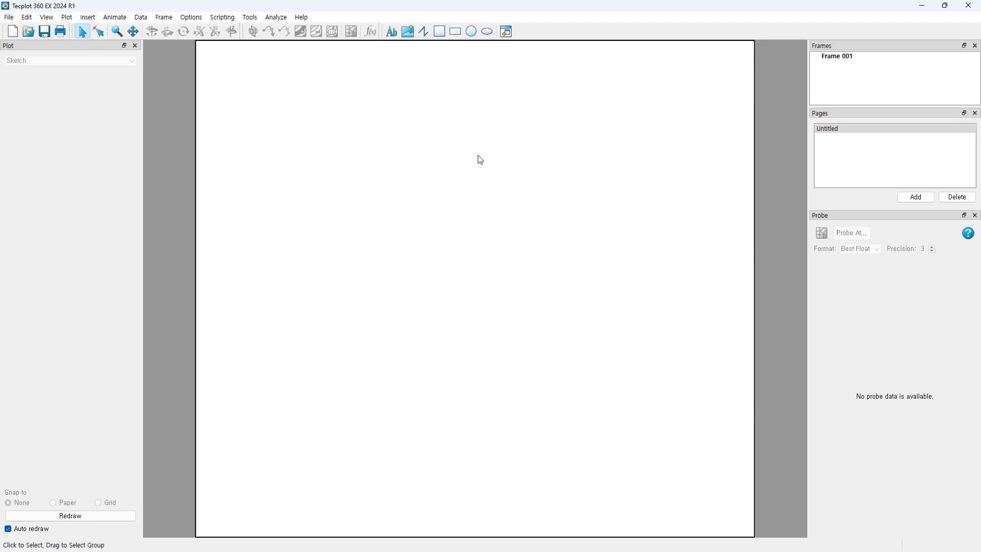
{"action": "left_click", "coordinate": [756, 176]}
{"action": "left_click", "coordinate": [789, 146]}
{"action": "left_click", "coordinate": [755, 63]}
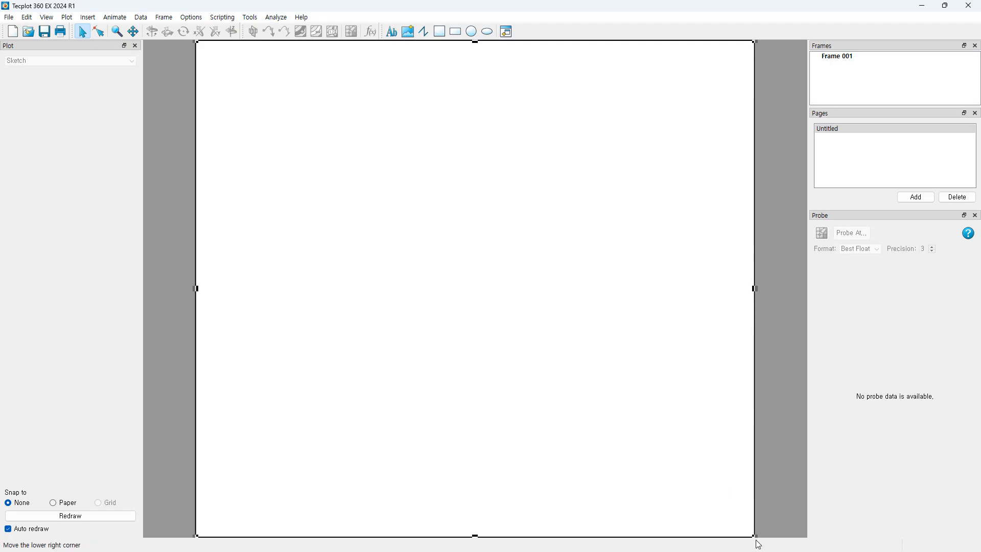
{"action": "left_click_drag", "start_coordinate": [755, 537], "coordinate": [564, 307]}
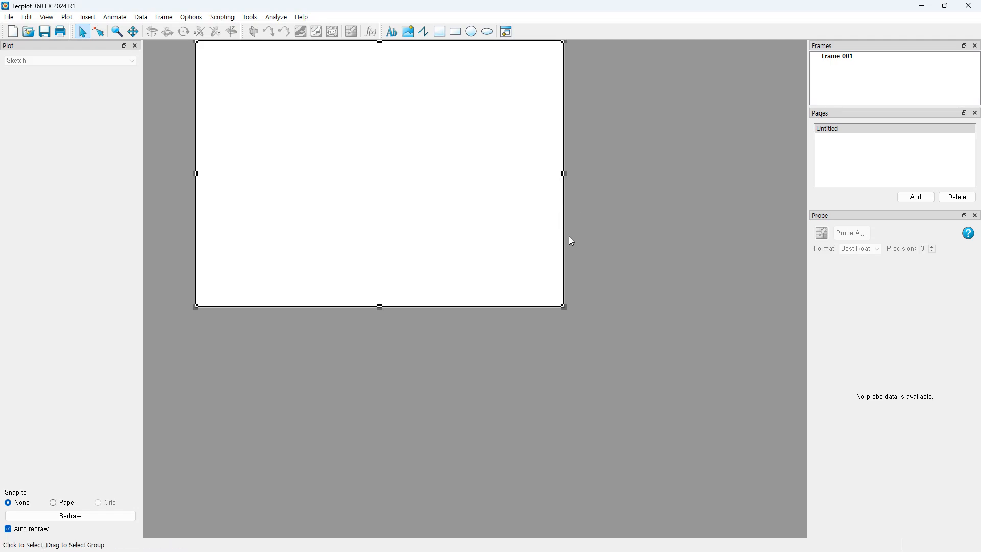
{"action": "left_click_drag", "start_coordinate": [564, 242], "coordinate": [591, 352]}
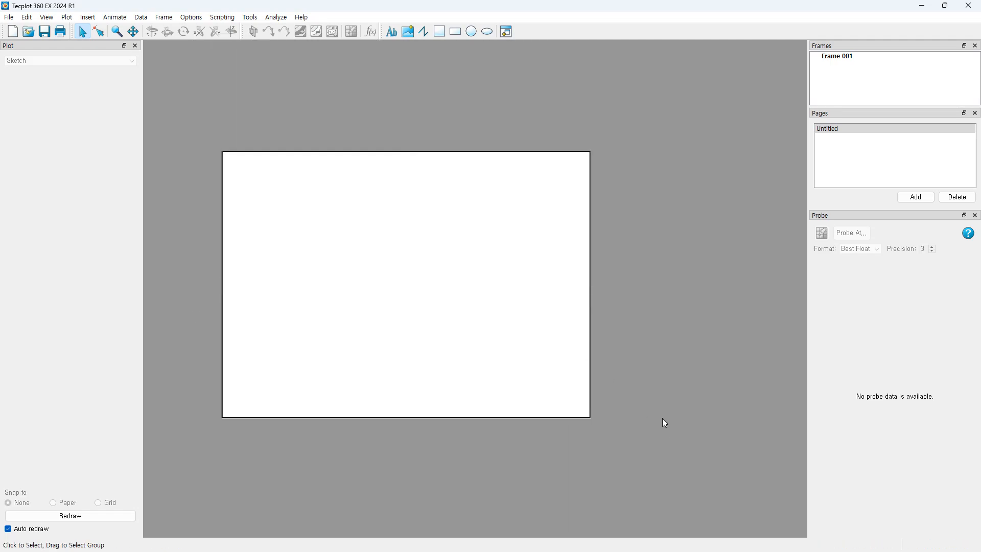
Step: Reposition the frame toward the upper left and fine-tune its corner sizes
{"action": "left_click", "coordinate": [425, 151]}
{"action": "left_click_drag", "start_coordinate": [425, 151], "coordinate": [421, 118]}
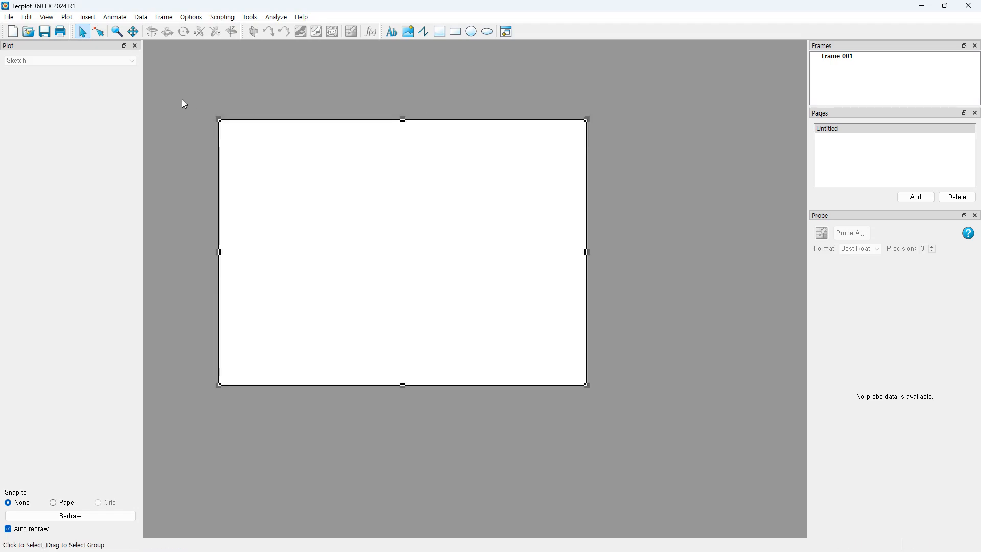
{"action": "left_click_drag", "start_coordinate": [218, 117], "coordinate": [172, 67]}
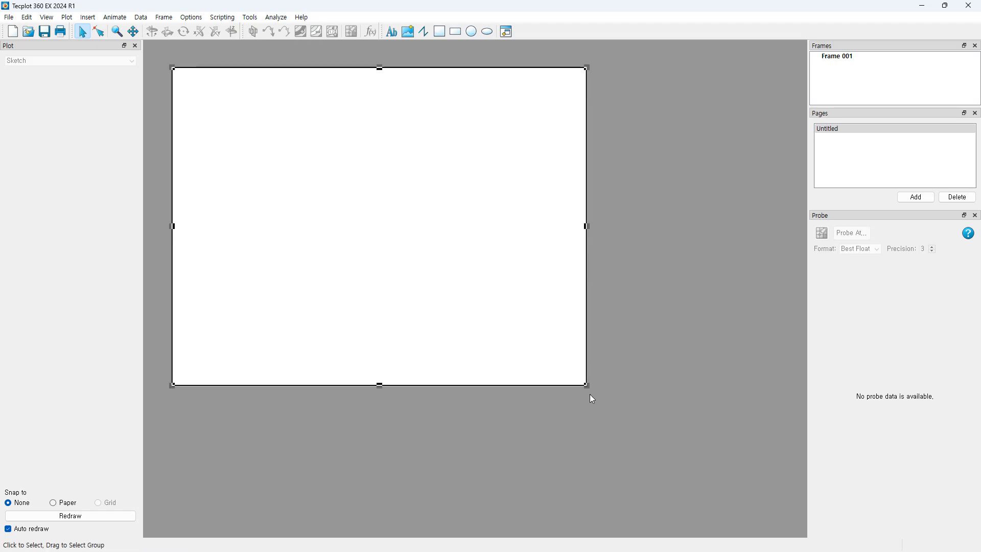
{"action": "left_click_drag", "start_coordinate": [587, 387], "coordinate": [598, 399]}
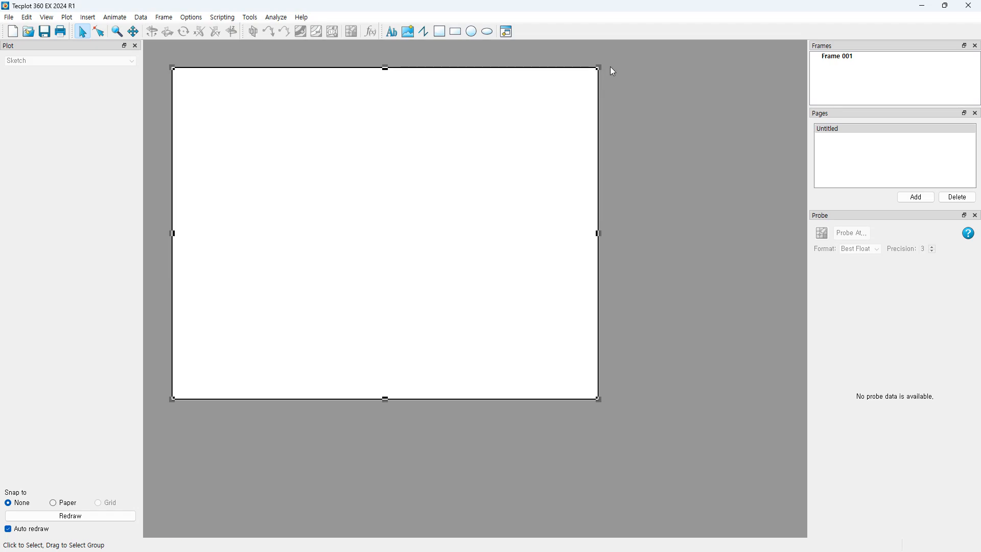
{"action": "mouse_move", "coordinate": [490, 68]}
{"action": "left_mouse_down"}
{"action": "mouse_move", "coordinate": [565, 117]}
{"action": "mouse_move", "coordinate": [475, 61]}
{"action": "left_mouse_up"}
{"action": "left_click", "coordinate": [606, 167]}
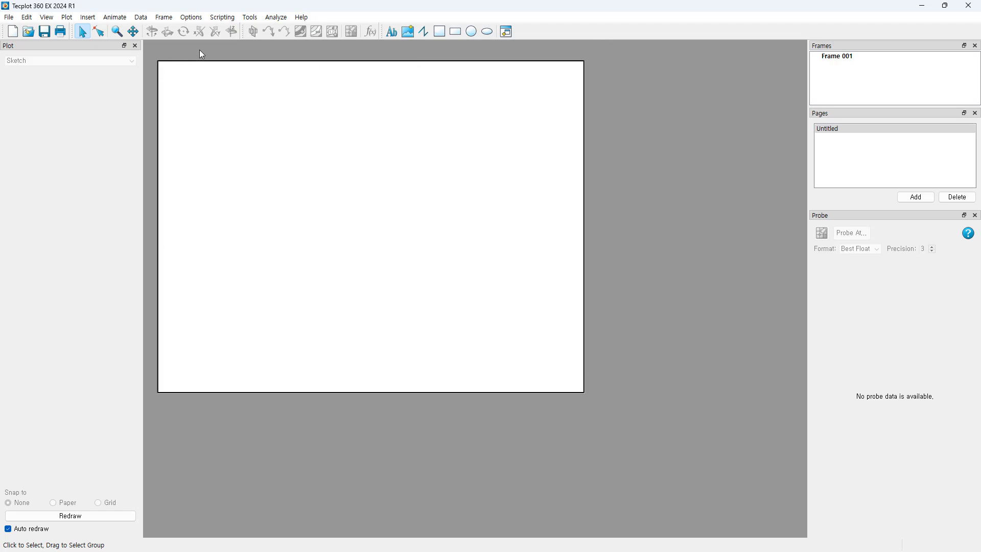
{"action": "left_click", "coordinate": [584, 154]}
Step: Draw three overlapping new frames, Frame 002 to Frame 004, on the page
{"action": "left_click", "coordinate": [587, 310]}
{"action": "left_click", "coordinate": [584, 392]}
{"action": "left_click", "coordinate": [646, 199]}
{"action": "left_click", "coordinate": [506, 32]}
{"action": "mouse_move", "coordinate": [375, 232]}
{"action": "left_mouse_down"}
{"action": "mouse_move", "coordinate": [773, 508]}
{"action": "mouse_move", "coordinate": [752, 504]}
{"action": "mouse_move", "coordinate": [729, 481]}
{"action": "mouse_move", "coordinate": [760, 506]}
{"action": "left_mouse_up"}
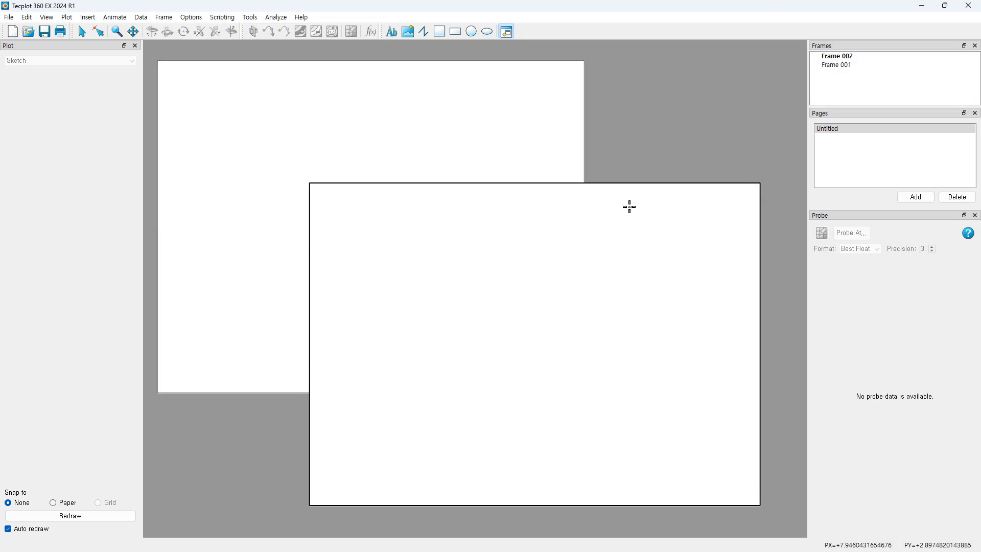
{"action": "left_click_drag", "start_coordinate": [320, 196], "coordinate": [606, 399]}
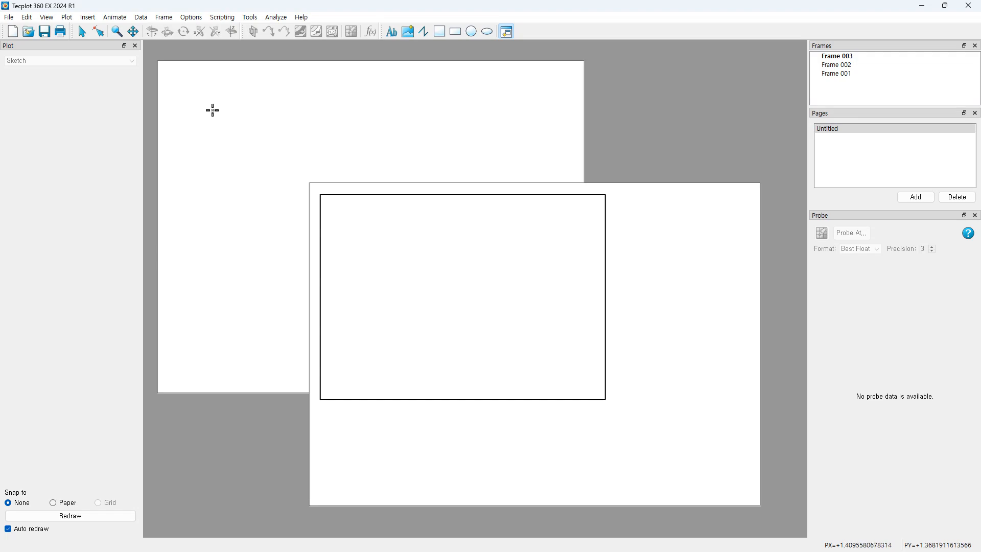
{"action": "left_click_drag", "start_coordinate": [206, 103], "coordinate": [570, 448]}
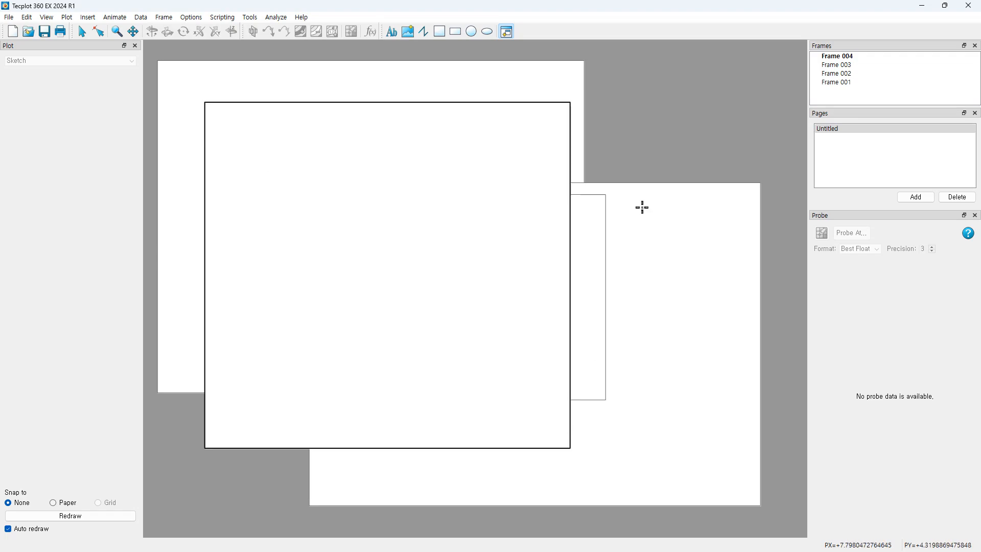
{"action": "left_click", "coordinate": [82, 31]}
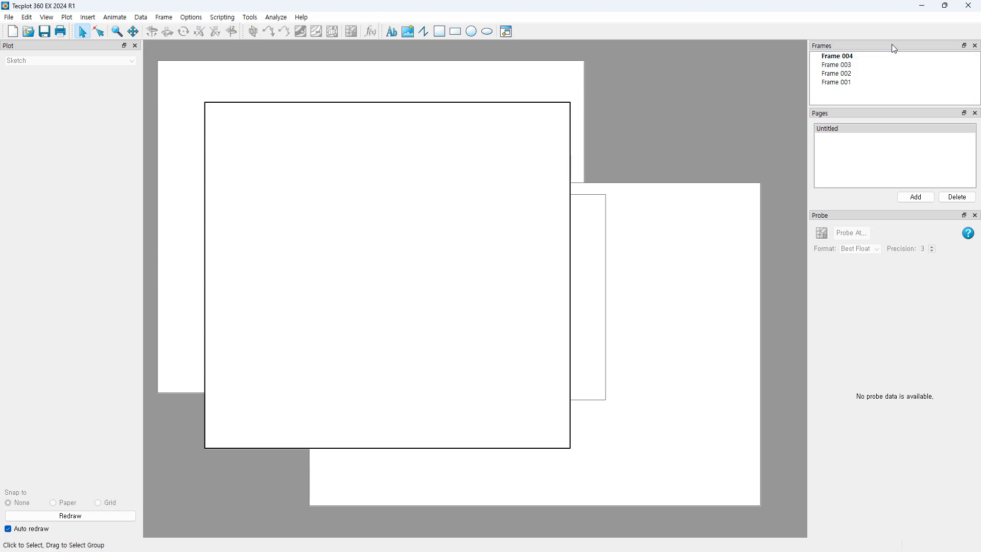
Step: Re-dock the Frames and Pages panels, returning a shorter frame list to the top right
{"action": "left_click_drag", "start_coordinate": [891, 44], "coordinate": [118, 496]}
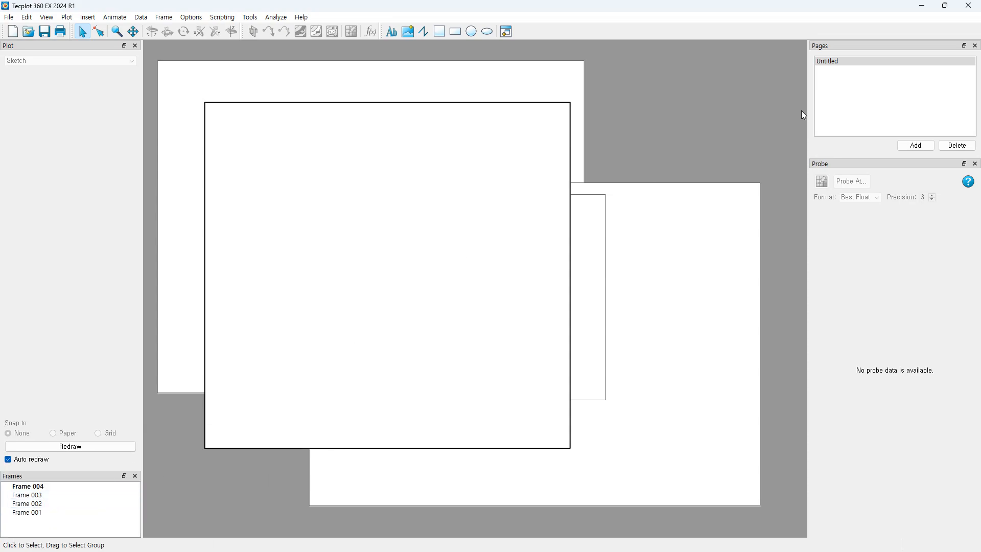
{"action": "left_click_drag", "start_coordinate": [858, 46], "coordinate": [76, 496]}
{"action": "left_click", "coordinate": [49, 534]}
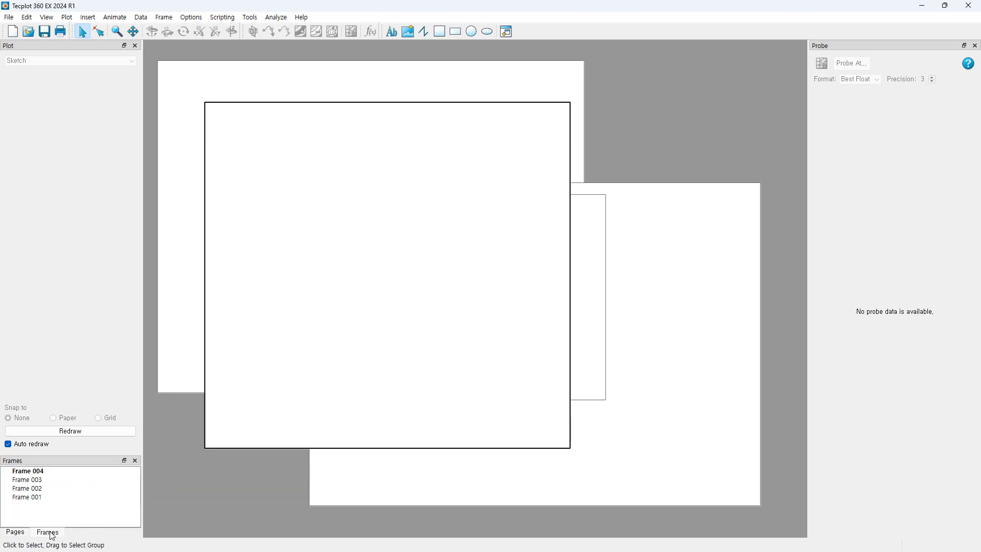
{"action": "left_click", "coordinate": [16, 533]}
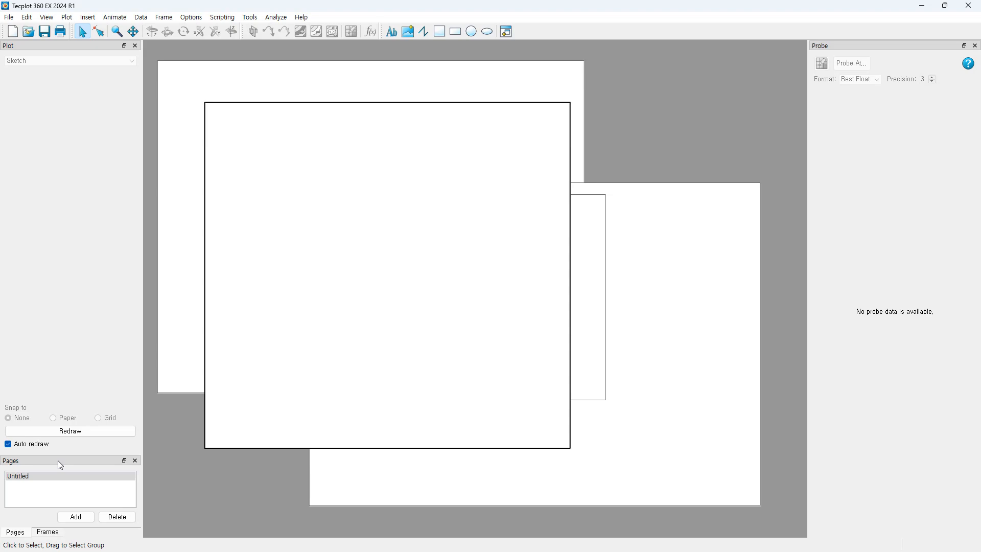
{"action": "left_click_drag", "start_coordinate": [57, 462], "coordinate": [942, 159]}
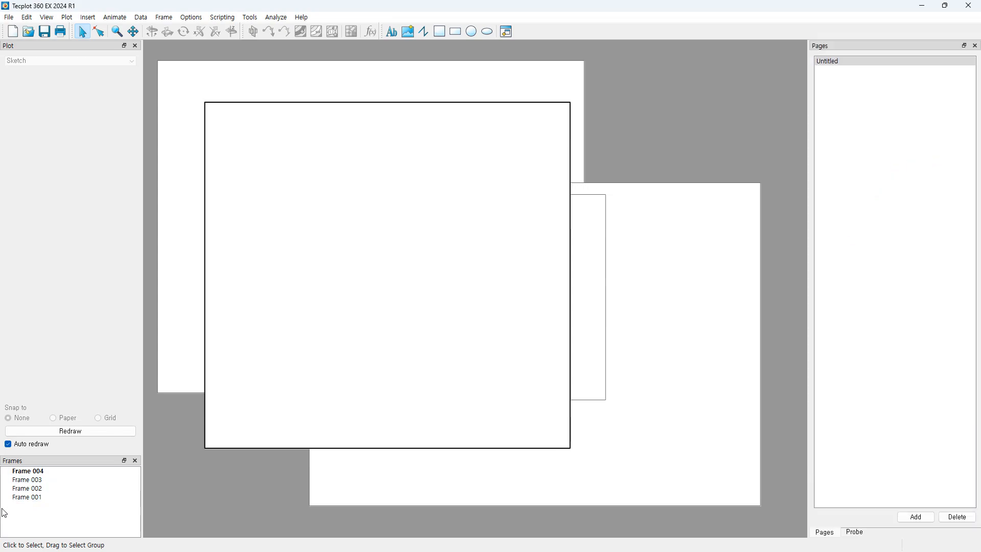
{"action": "left_click_drag", "start_coordinate": [59, 465], "coordinate": [887, 59]}
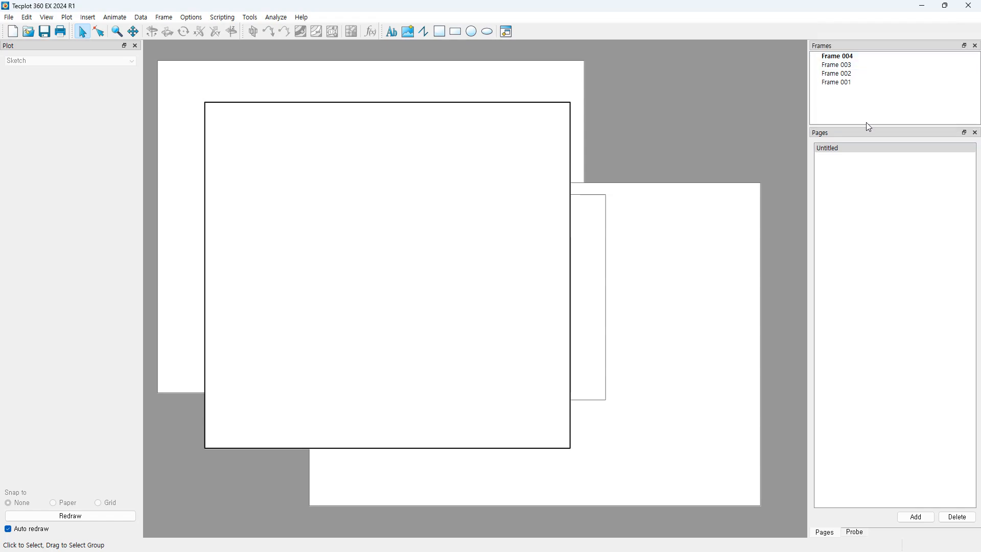
{"action": "left_click_drag", "start_coordinate": [867, 125], "coordinate": [872, 106]}
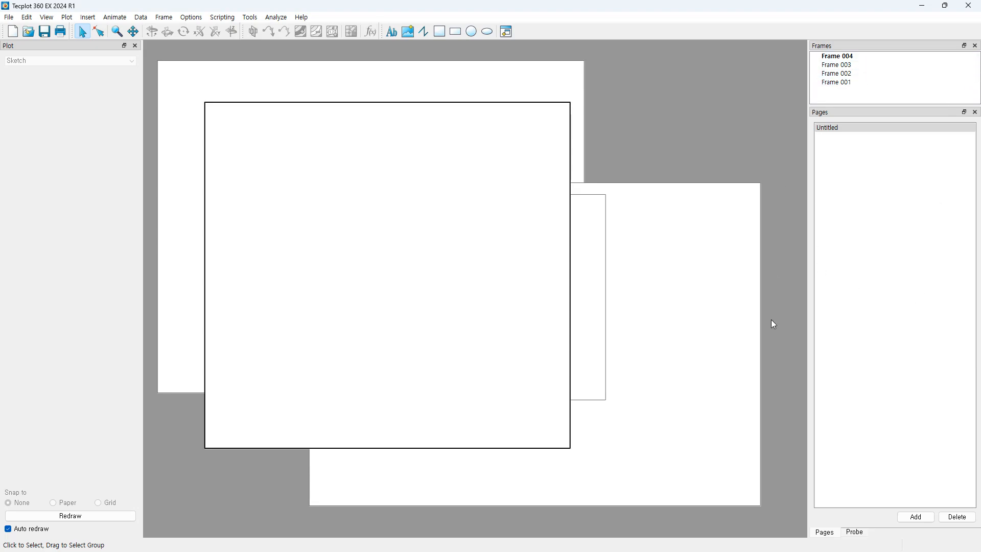
Step: Show the Probe panel and float it over the canvas
{"action": "left_click", "coordinate": [859, 537]}
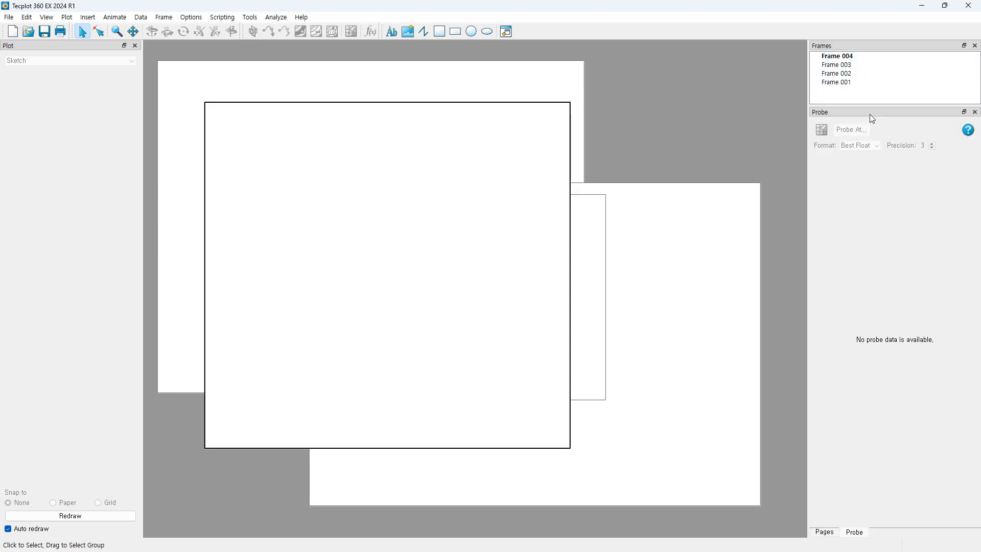
{"action": "left_click_drag", "start_coordinate": [868, 112], "coordinate": [615, 120]}
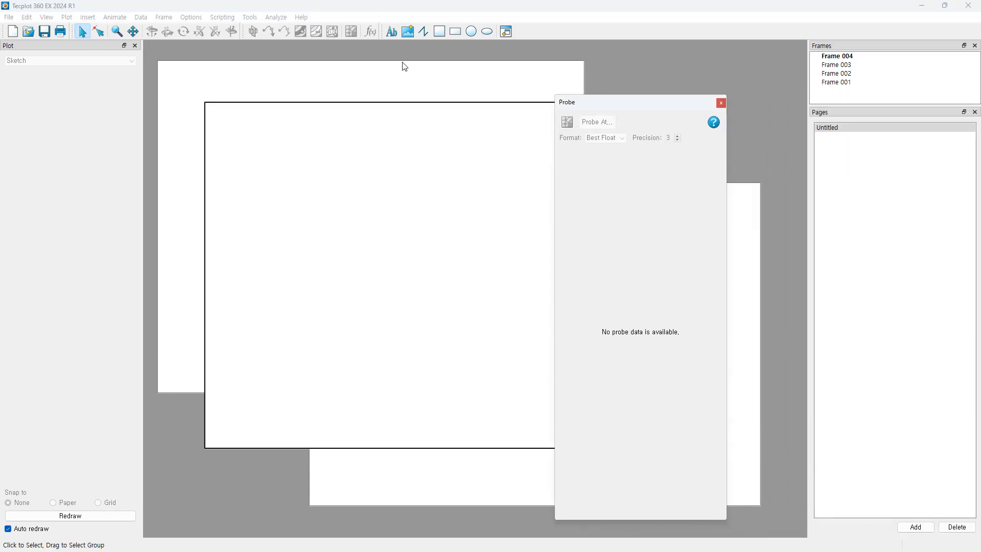
{"action": "left_click", "coordinate": [143, 19]}
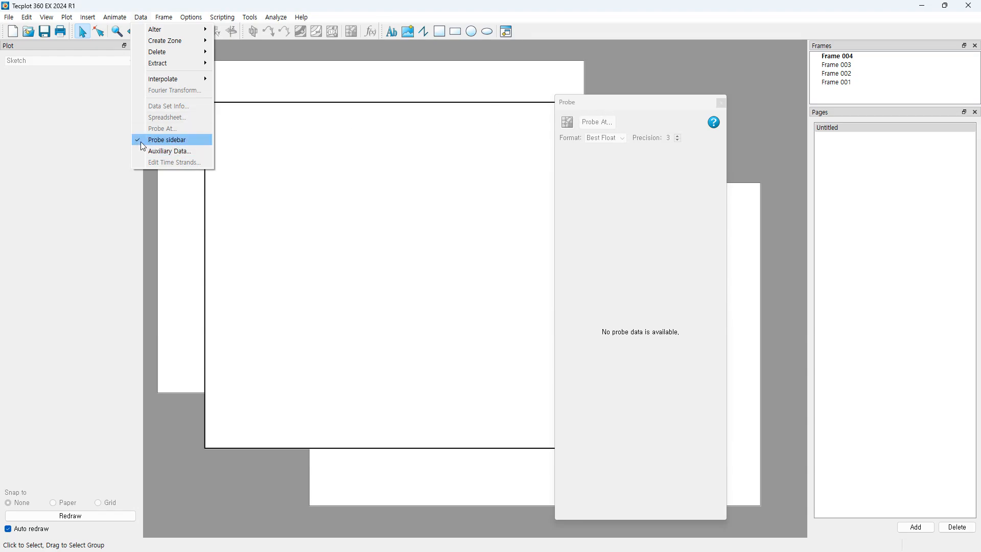
{"action": "left_click", "coordinate": [637, 104]}
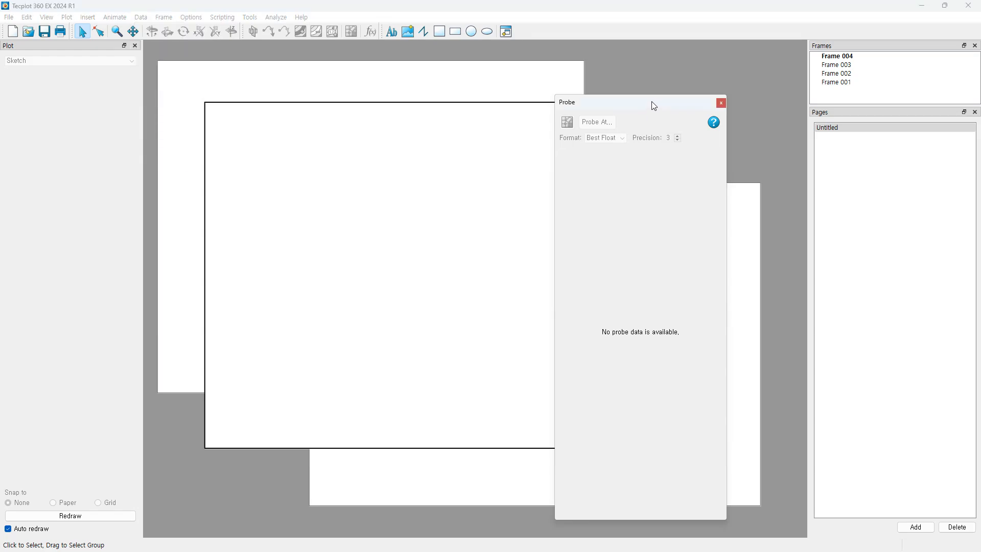
{"action": "left_click_drag", "start_coordinate": [653, 105], "coordinate": [726, 98]}
Step: Close the floating Probe panel and cycle through the frames to make Frame 001 active
{"action": "left_click", "coordinate": [748, 96]}
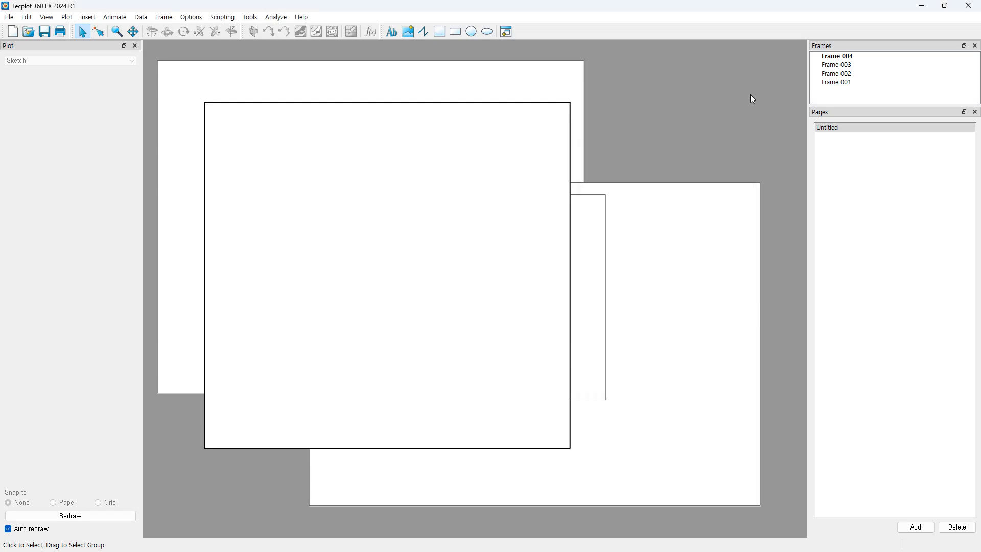
{"action": "left_click", "coordinate": [460, 106]}
{"action": "left_click", "coordinate": [697, 103]}
{"action": "left_click", "coordinate": [853, 82]}
{"action": "left_click", "coordinate": [852, 75]}
{"action": "left_click", "coordinate": [854, 65]}
{"action": "left_click", "coordinate": [857, 57]}
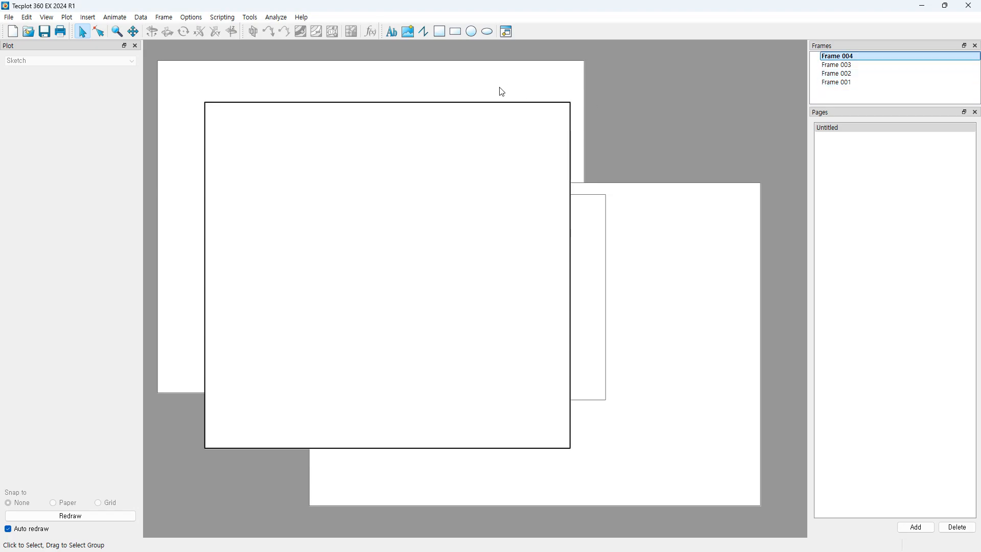
{"action": "left_click", "coordinate": [504, 101]}
{"action": "left_click", "coordinate": [503, 101]}
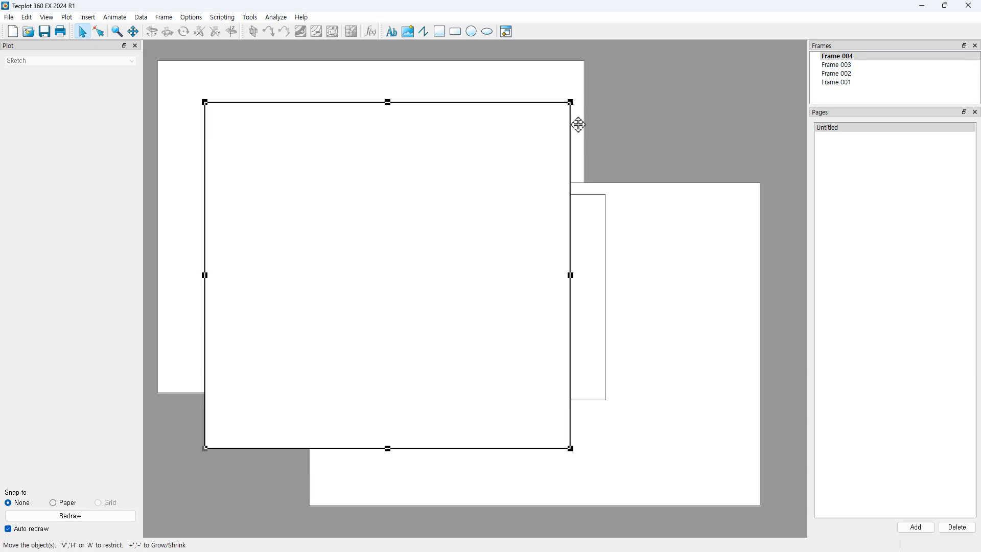
{"action": "left_click", "coordinate": [461, 107]}
{"action": "left_click", "coordinate": [456, 100]}
Step: Delete Frames 004, 003 and 002, leaving only Frame 001
{"action": "left_click", "coordinate": [531, 103]}
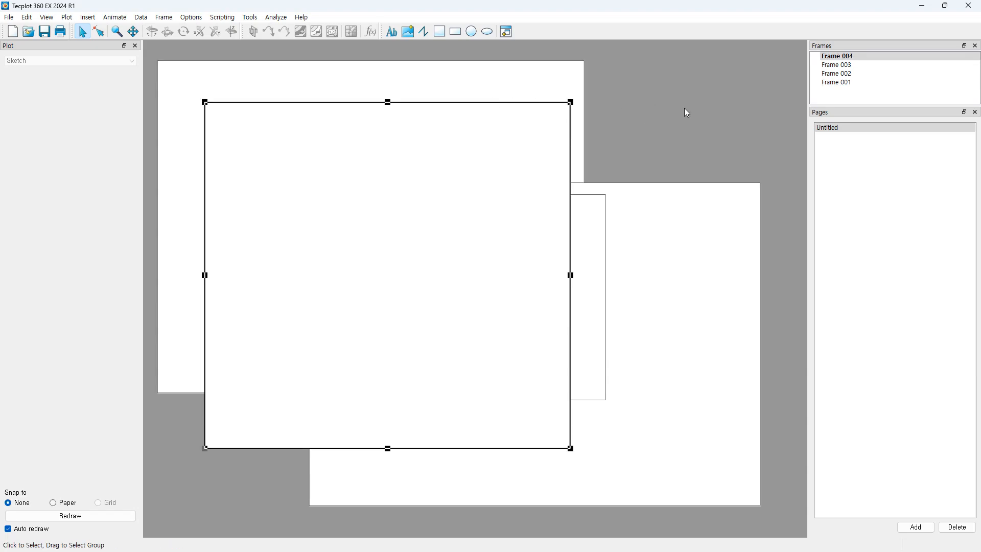
{"action": "key", "text": "Delete"}
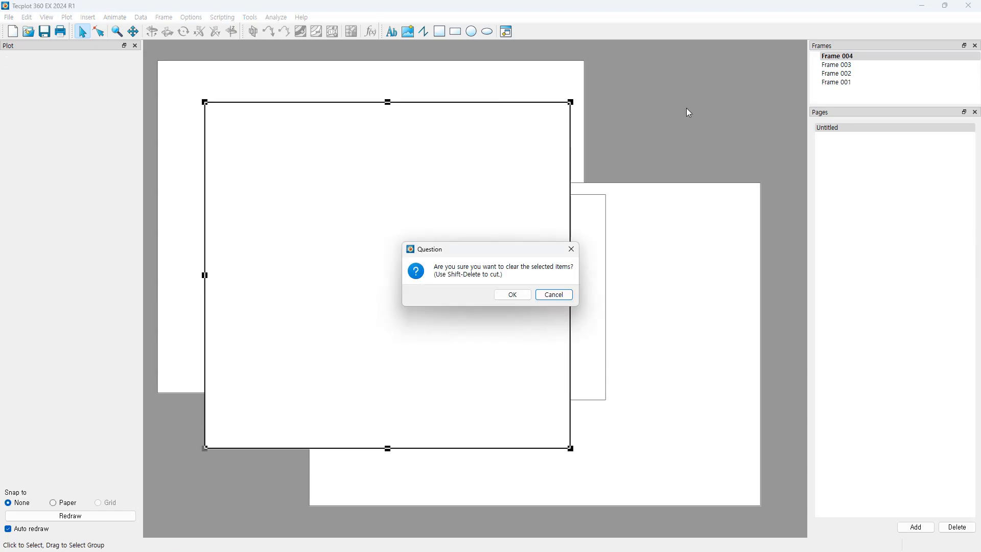
{"action": "left_click", "coordinate": [518, 293]}
{"action": "left_click", "coordinate": [578, 201]}
{"action": "key", "text": "Delete"}
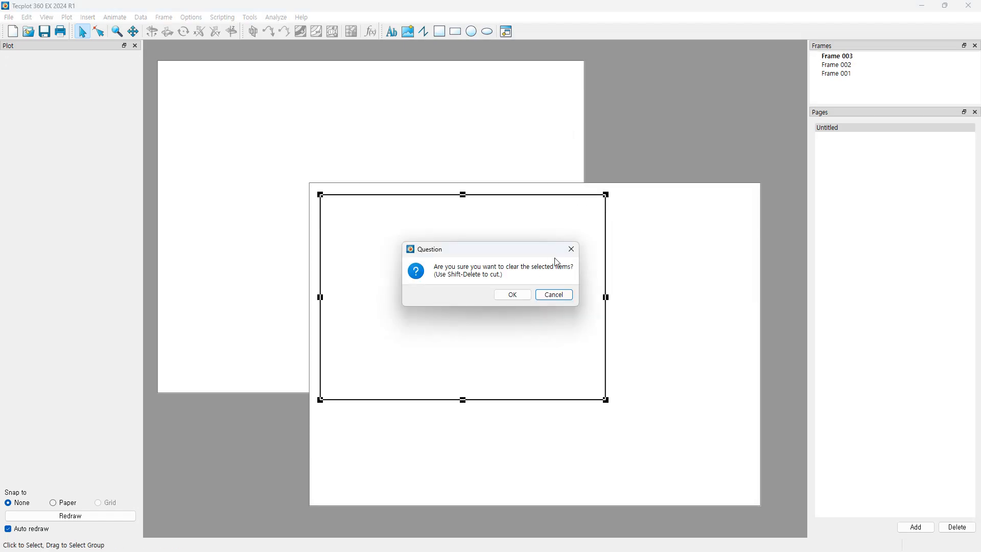
{"action": "left_click", "coordinate": [518, 294]}
{"action": "left_click", "coordinate": [564, 182]}
{"action": "key", "text": "Delete"}
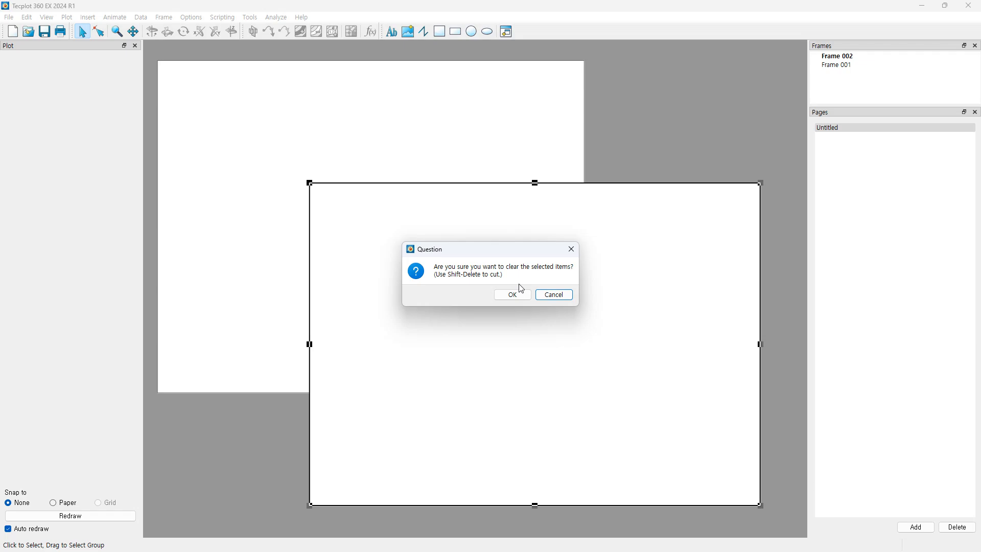
{"action": "left_click", "coordinate": [518, 293]}
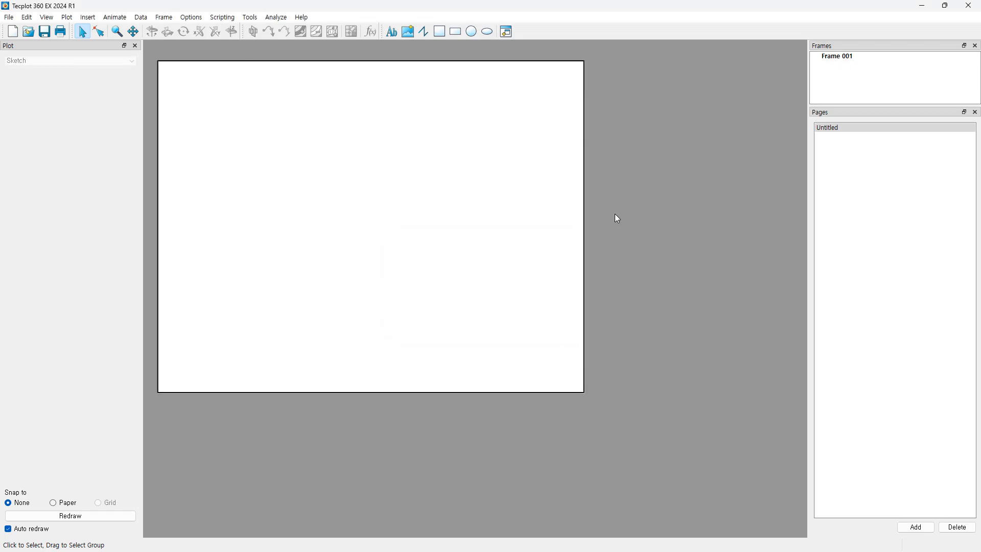
{"action": "left_click", "coordinate": [506, 33]}
Step: Draw a second frame, Frame 002, overlapping Frame 001, then resize and move it
{"action": "left_click_drag", "start_coordinate": [353, 190], "coordinate": [741, 468]}
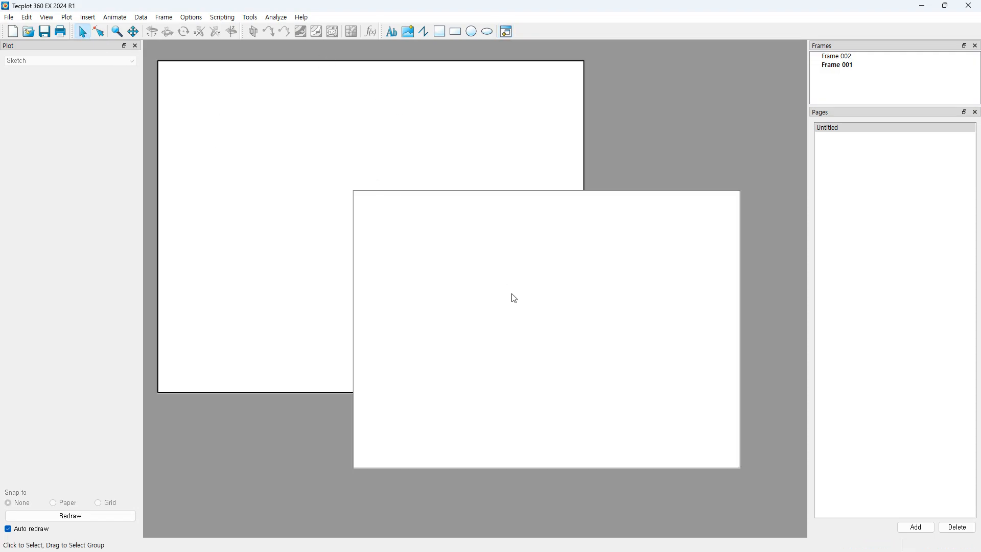
{"action": "left_click", "coordinate": [530, 189]}
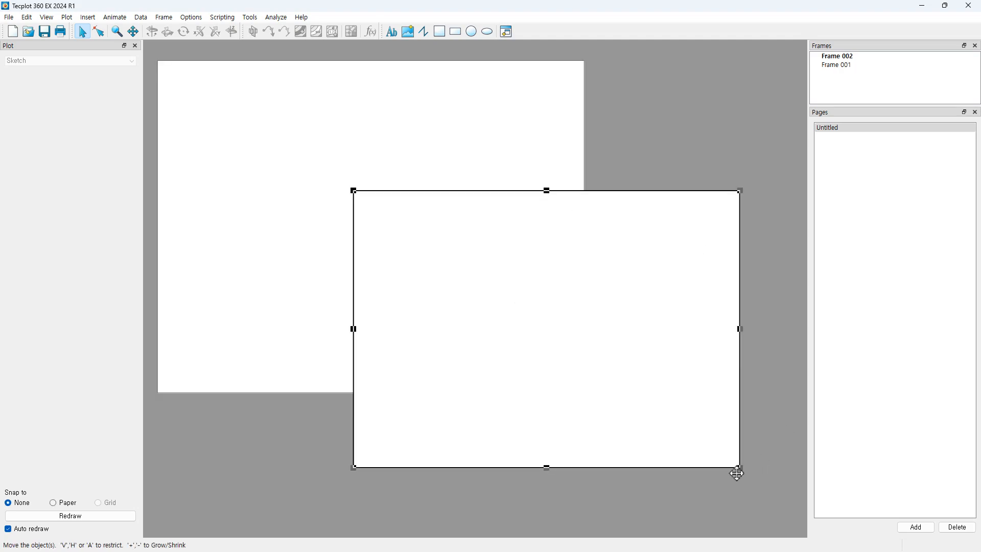
{"action": "mouse_move", "coordinate": [741, 468]}
{"action": "left_mouse_down"}
{"action": "mouse_move", "coordinate": [653, 401]}
{"action": "mouse_move", "coordinate": [729, 460]}
{"action": "left_mouse_up"}
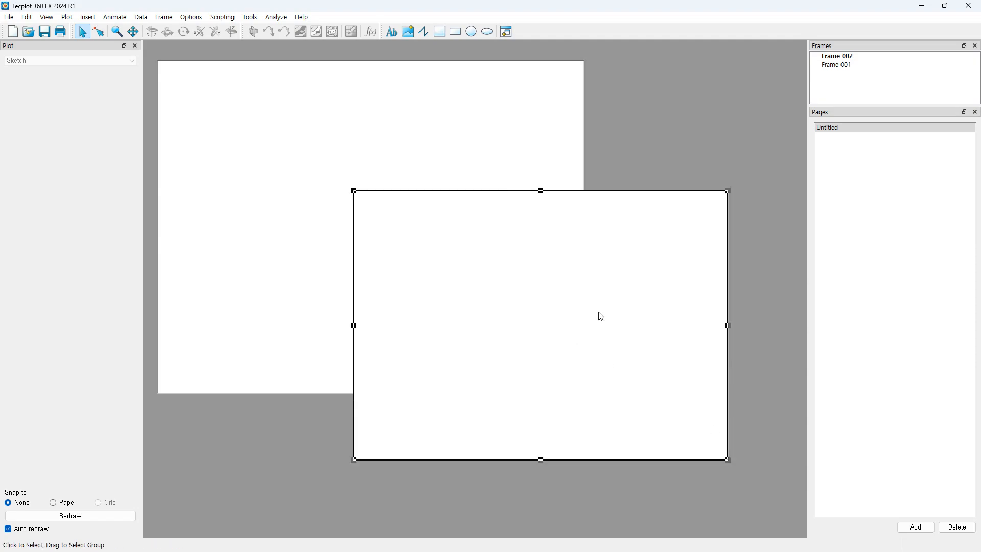
{"action": "left_click", "coordinate": [273, 137]}
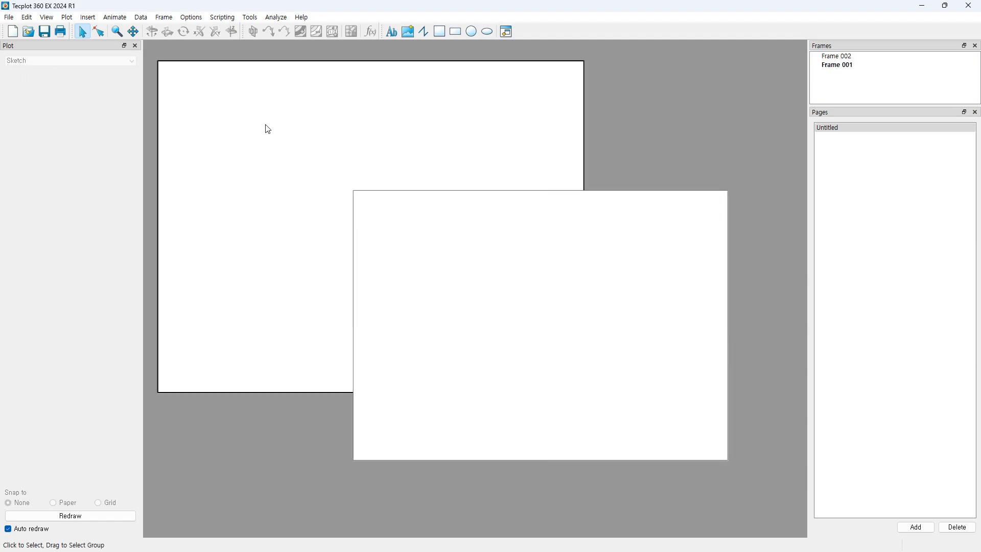
{"action": "left_click", "coordinate": [549, 267]}
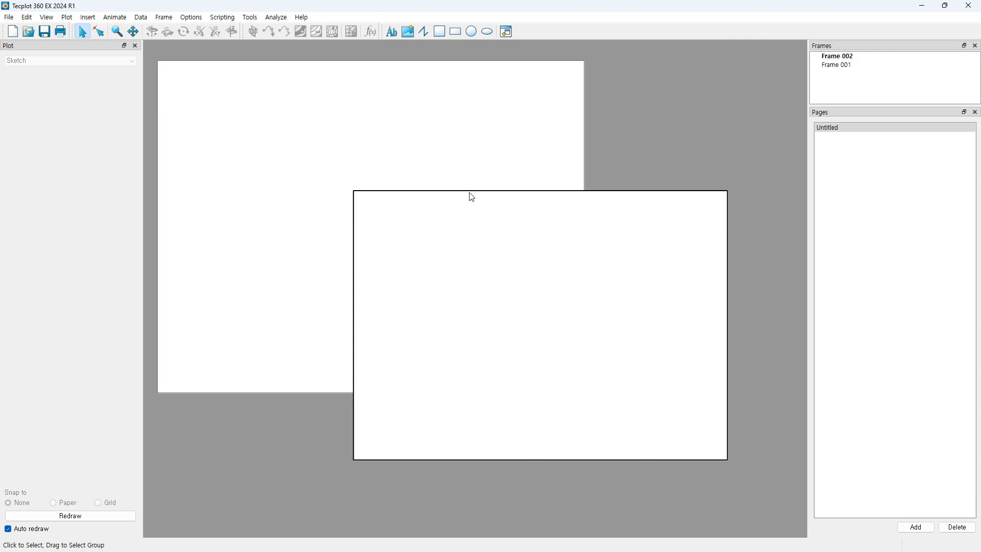
{"action": "left_click_drag", "start_coordinate": [472, 197], "coordinate": [530, 212]}
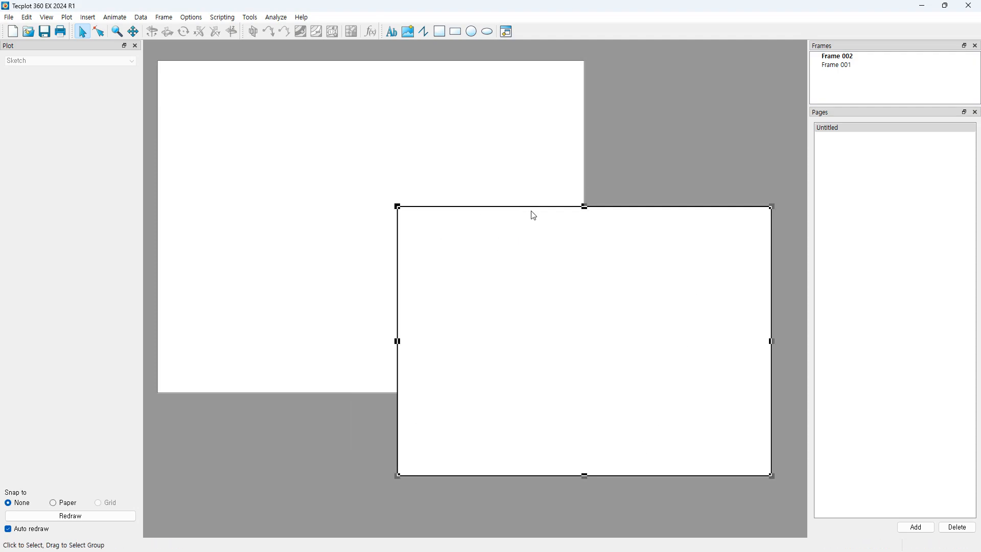
Step: Switch the active frame back and forth between Frame 001 and Frame 002
{"action": "left_click", "coordinate": [623, 327]}
{"action": "left_click", "coordinate": [236, 197]}
{"action": "left_click", "coordinate": [528, 351]}
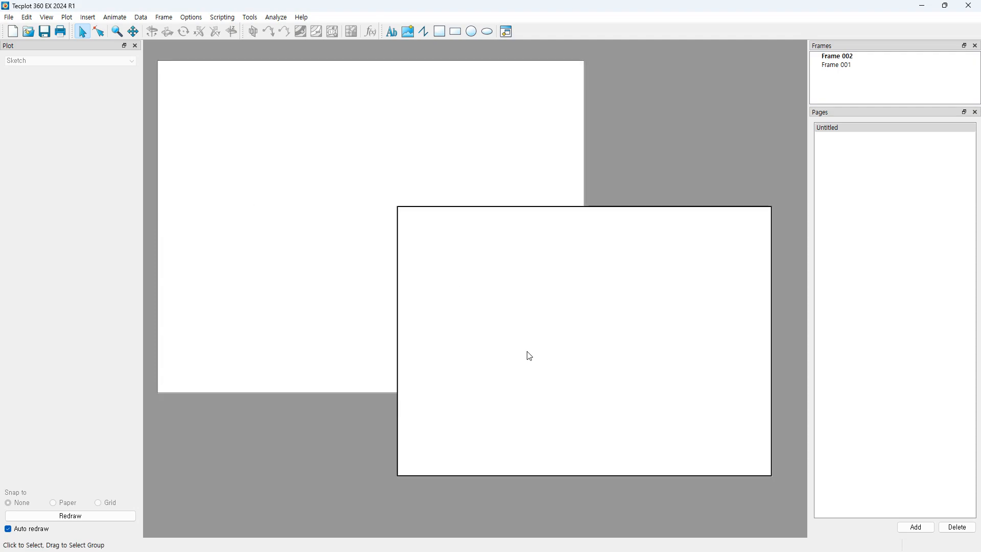
{"action": "left_click", "coordinate": [324, 200]}
{"action": "left_click", "coordinate": [555, 298]}
{"action": "left_click", "coordinate": [391, 158]}
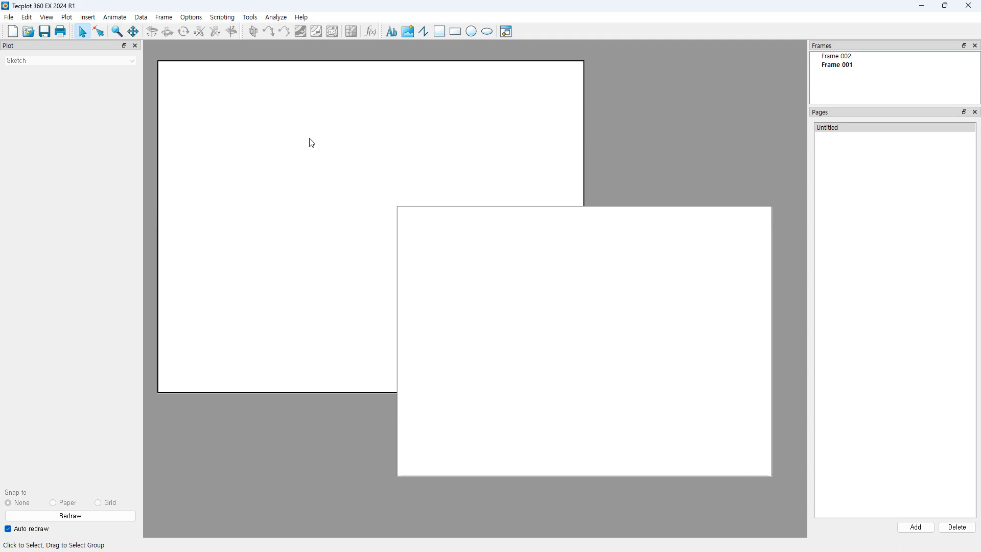
{"action": "left_click", "coordinate": [545, 321]}
{"action": "left_click", "coordinate": [260, 155]}
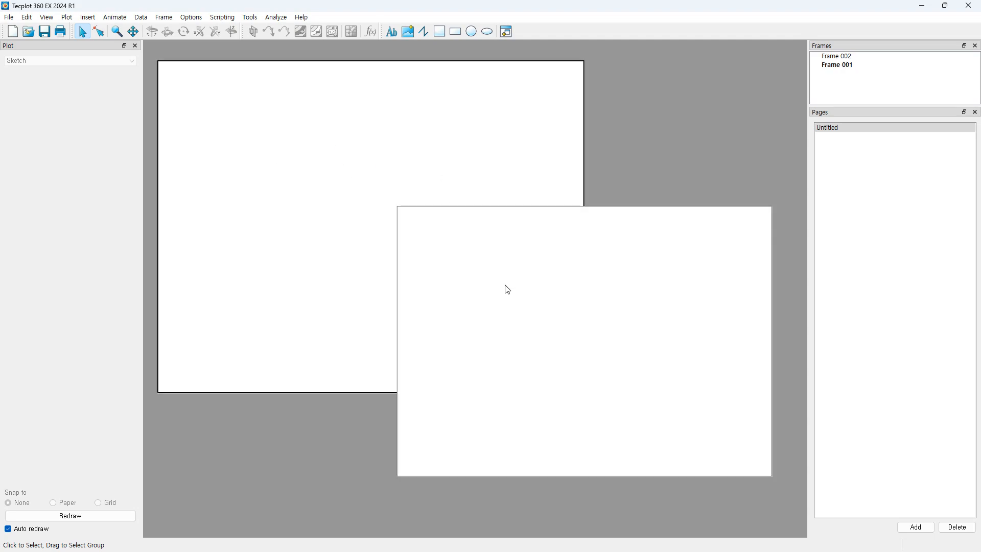
Step: Shrink Frame 002 from its upper-left corner, then select and delete it
{"action": "left_click", "coordinate": [402, 250]}
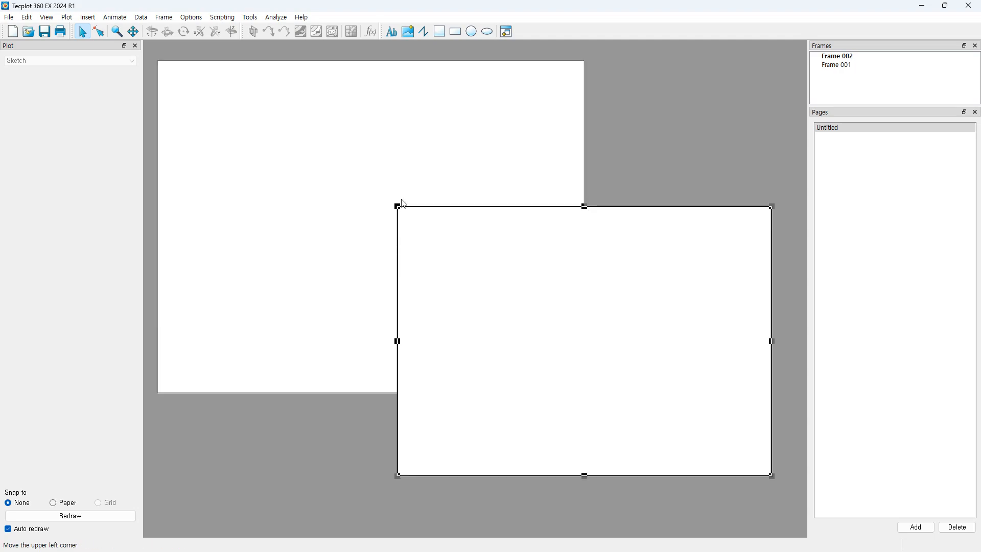
{"action": "left_click_drag", "start_coordinate": [398, 206], "coordinate": [425, 223]}
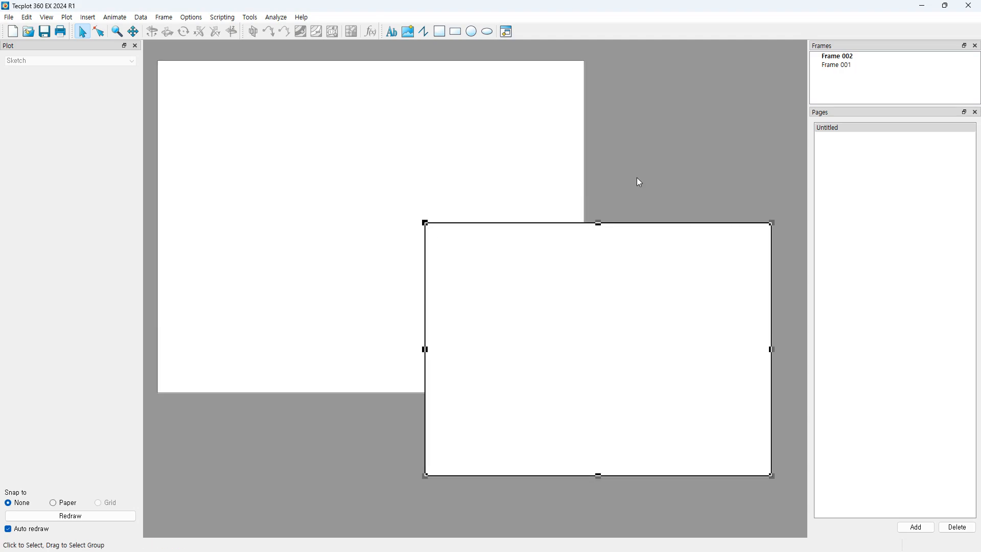
{"action": "left_click", "coordinate": [456, 133]}
{"action": "left_click", "coordinate": [690, 333]}
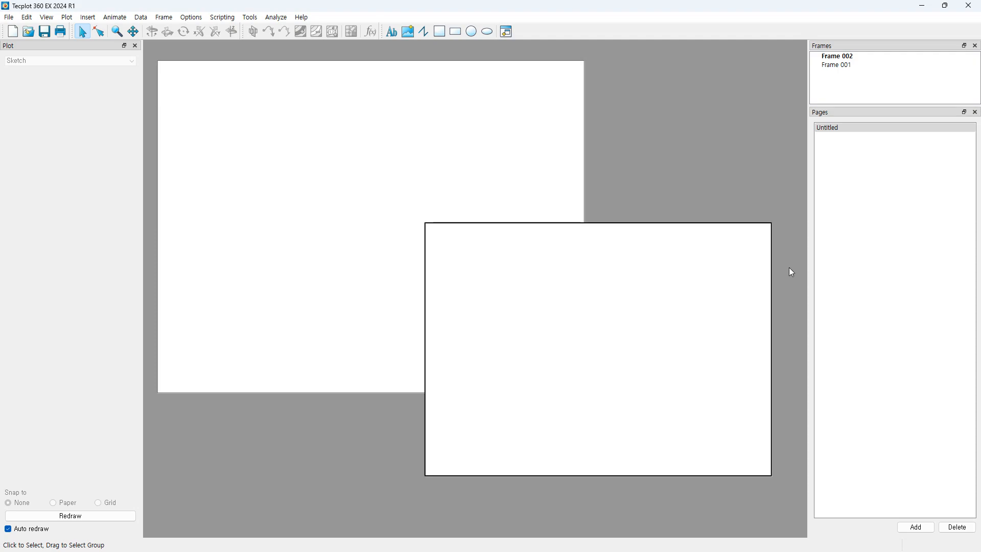
{"action": "left_click", "coordinate": [764, 224]}
{"action": "key", "text": "Delete"}
Step: Confirm removing Frame 002, add a second portrait page and switch between the pages
{"action": "left_click", "coordinate": [509, 293]}
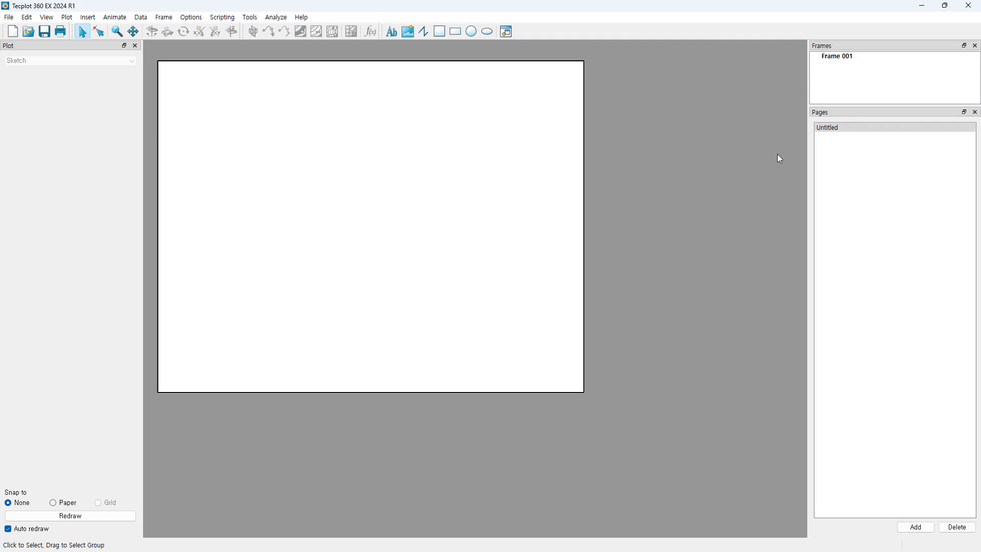
{"action": "left_click", "coordinate": [920, 529]}
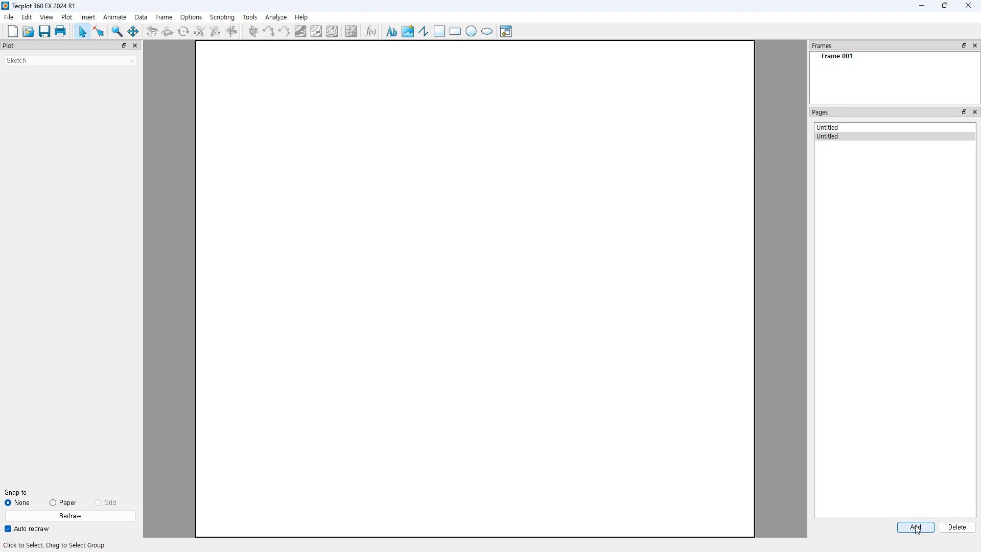
{"action": "left_click", "coordinate": [845, 128]}
{"action": "left_click", "coordinate": [841, 138]}
{"action": "left_click", "coordinate": [844, 128]}
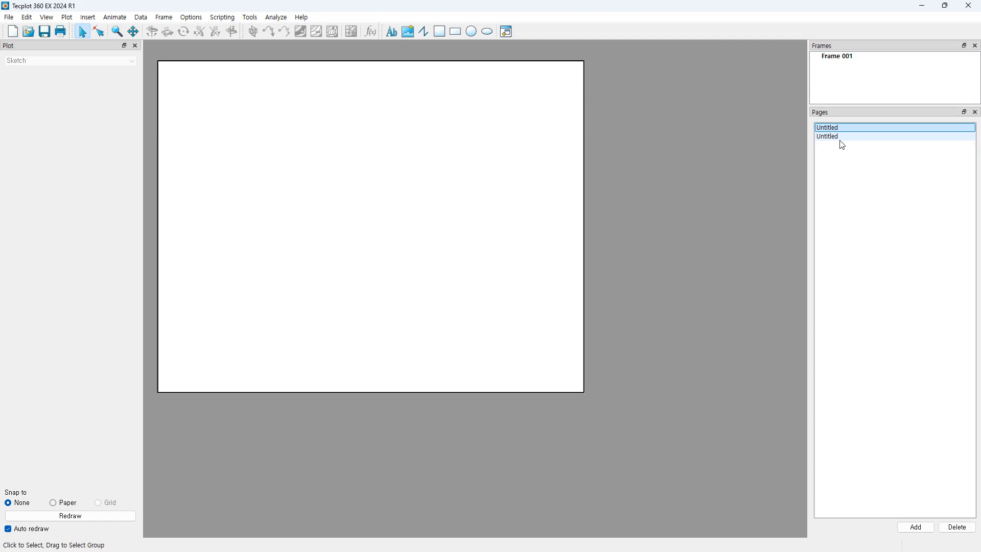
{"action": "left_click", "coordinate": [843, 138]}
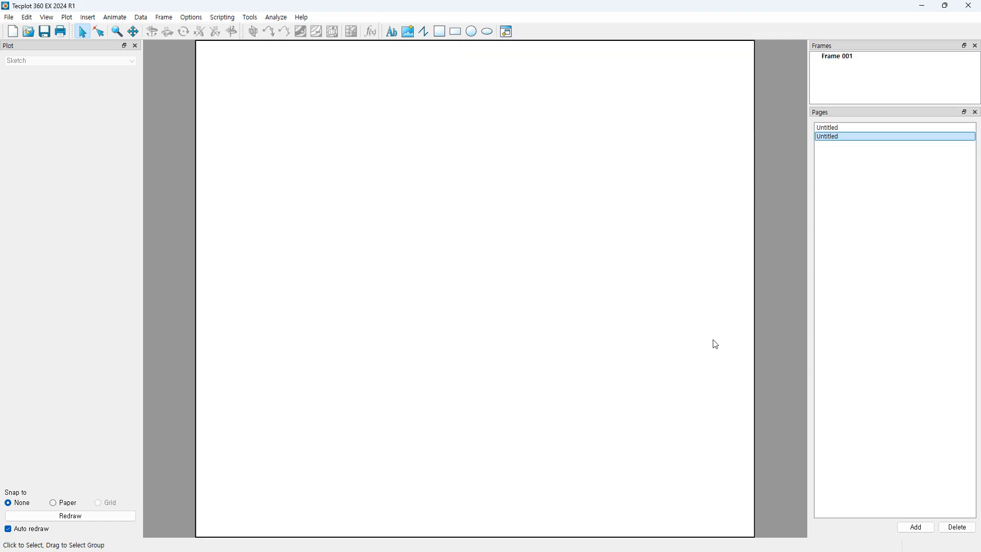
{"action": "left_click", "coordinate": [860, 128]}
{"action": "left_click", "coordinate": [847, 138]}
Step: Delete the second Untitled page
{"action": "left_click", "coordinate": [958, 527]}
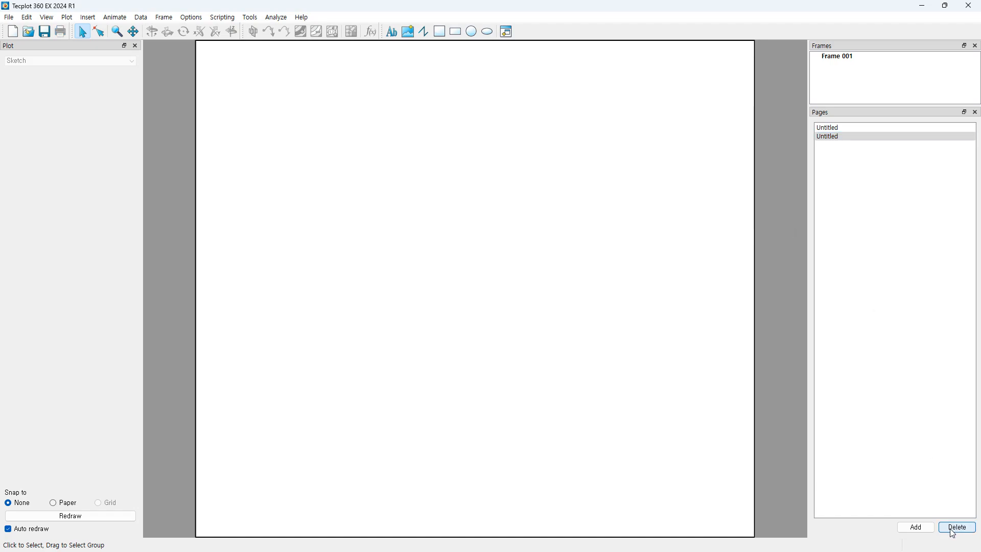
{"action": "left_click", "coordinate": [955, 530]}
{"action": "left_click", "coordinate": [961, 532]}
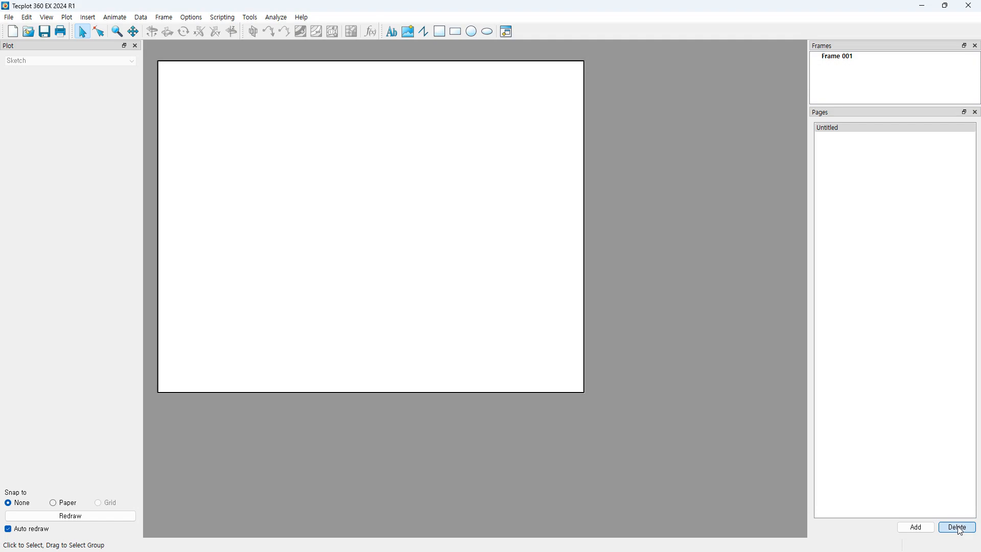
Step: In Frame 001's settings, toggle border and white background off and back on, then close
{"action": "left_click", "coordinate": [961, 531]}
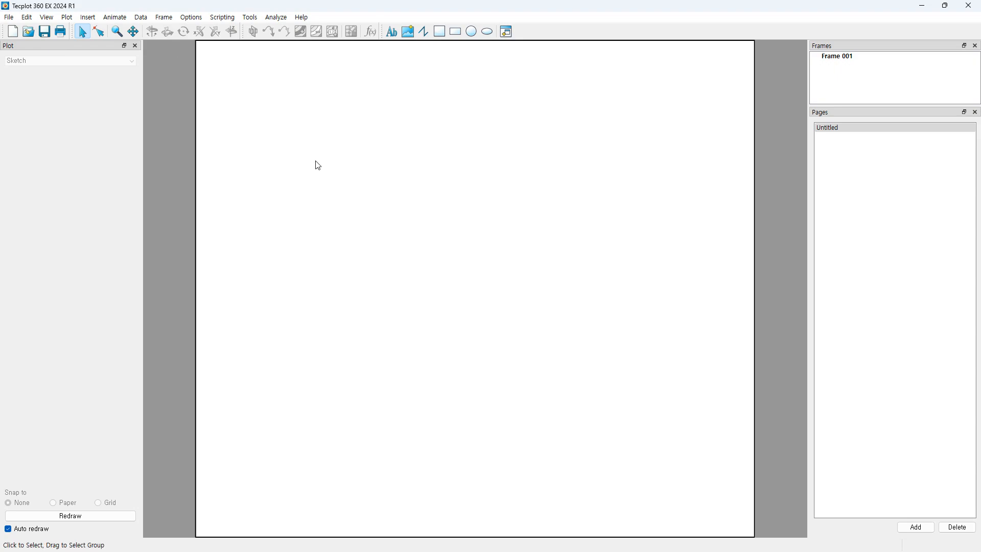
{"action": "left_click", "coordinate": [757, 212]}
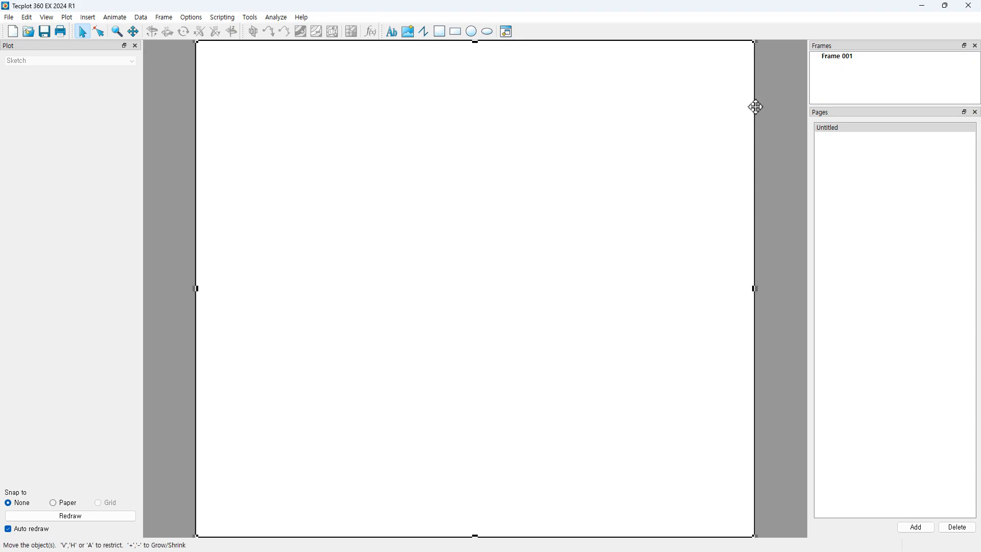
{"action": "double_click", "coordinate": [755, 215]}
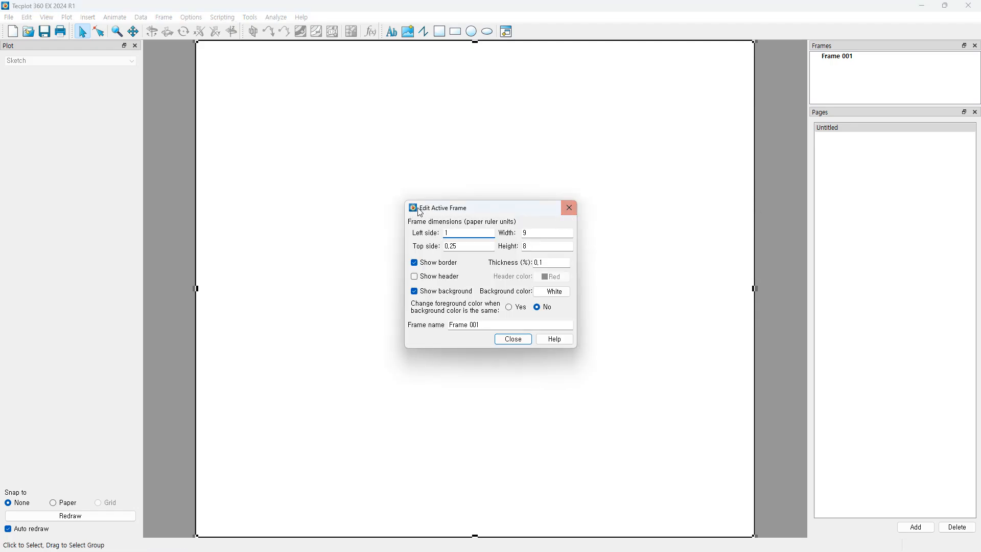
{"action": "left_click", "coordinate": [415, 263]}
{"action": "left_click", "coordinate": [415, 263]}
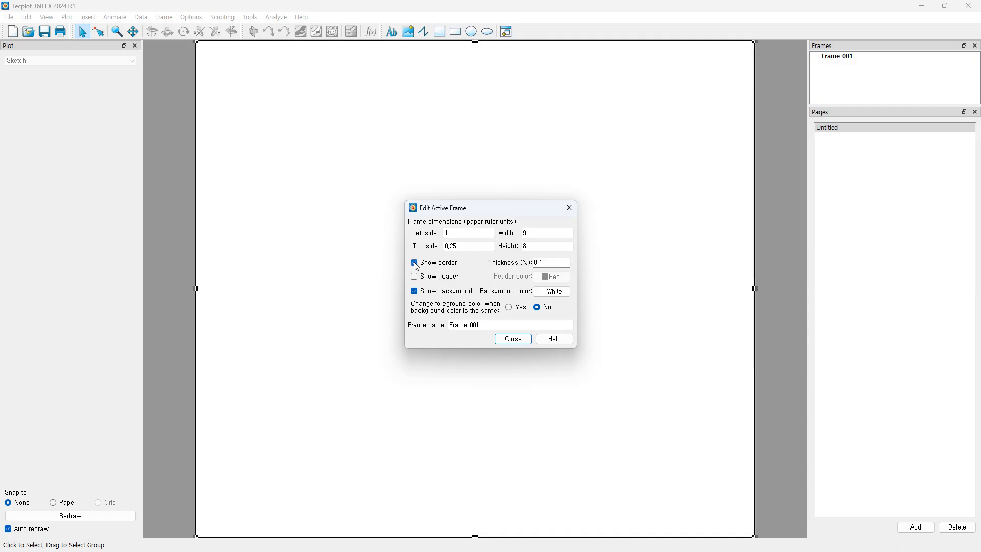
{"action": "left_click", "coordinate": [415, 293]}
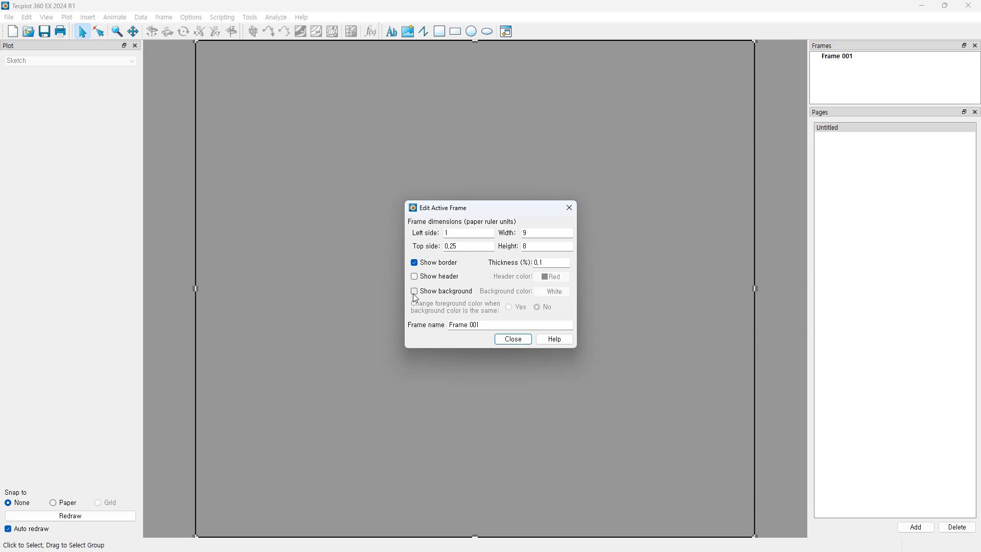
{"action": "left_click", "coordinate": [415, 291]}
{"action": "triple_click", "coordinate": [488, 329]}
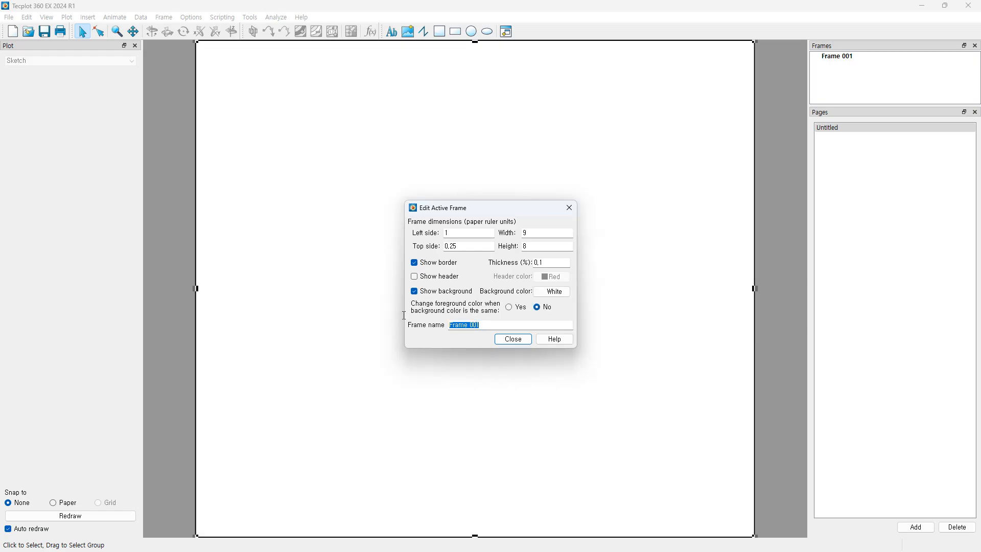
{"action": "left_click", "coordinate": [514, 342]}
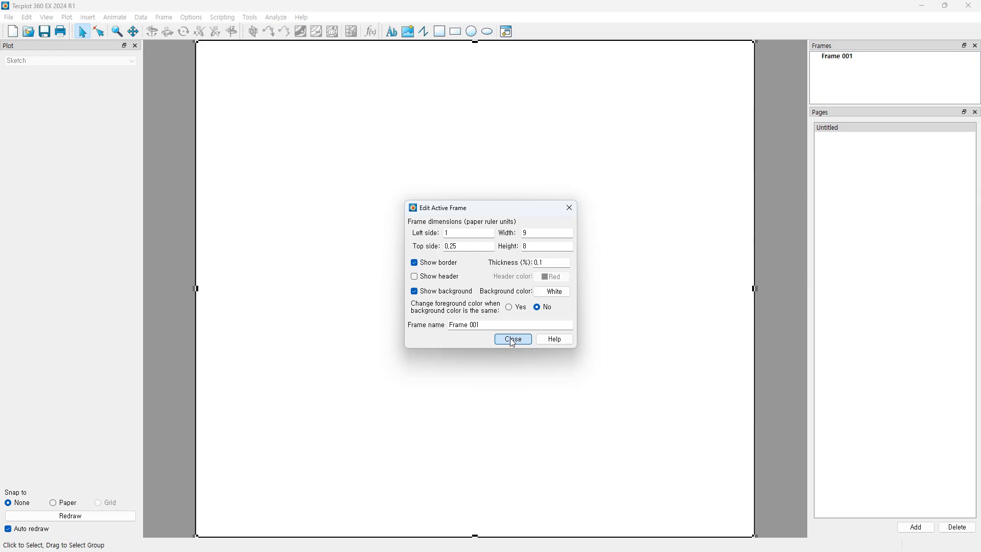
{"action": "left_click", "coordinate": [513, 340]}
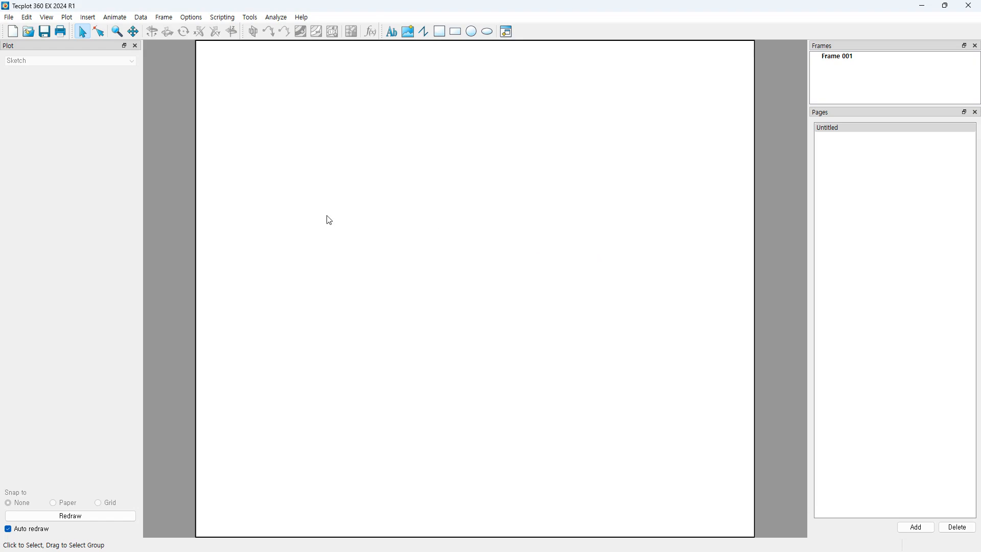
Step: Load Double Bend Pipe Results.plt from the Double Bend_Pipe_COMSOL folder and adjust the 3D view
{"action": "left_click", "coordinate": [29, 36]}
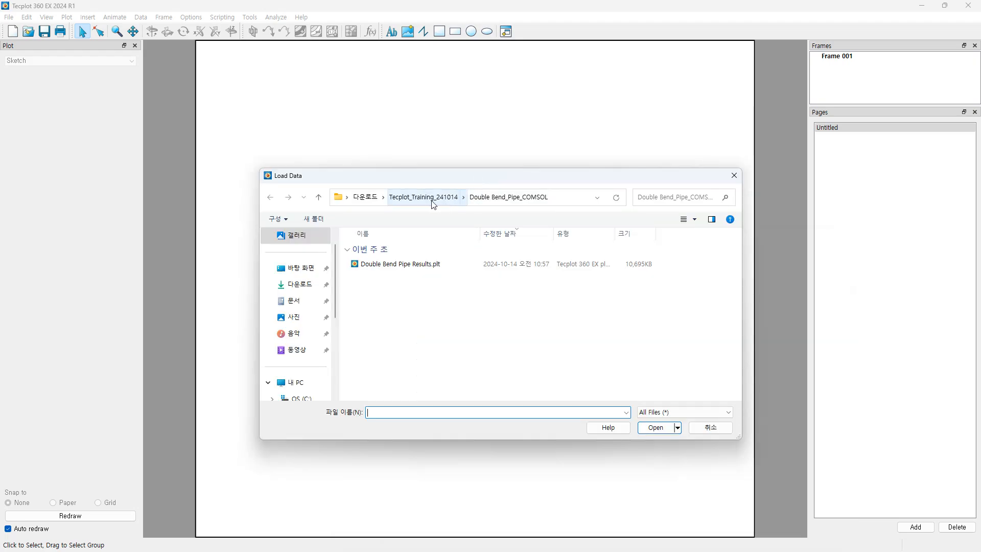
{"action": "left_click", "coordinate": [433, 204]}
{"action": "double_click", "coordinate": [397, 350]}
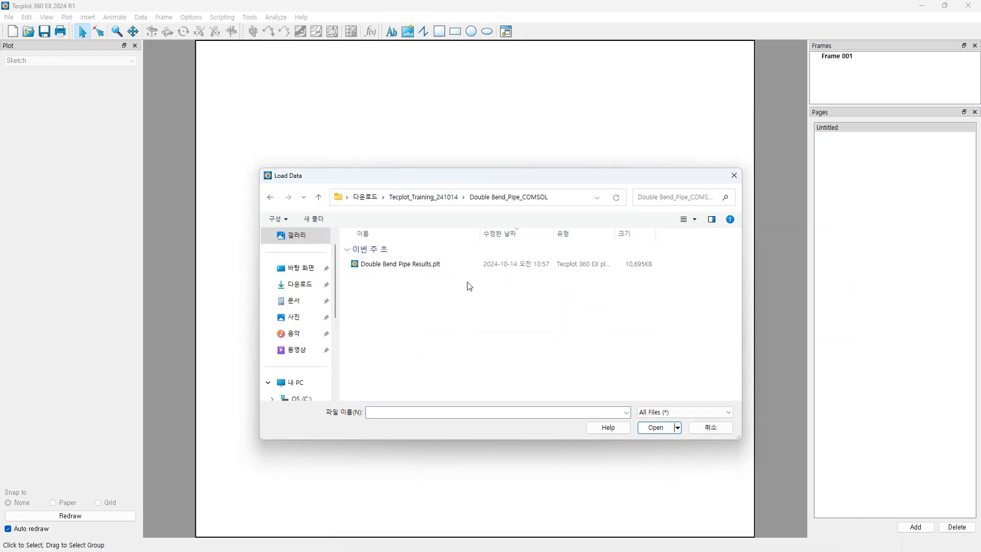
{"action": "left_click", "coordinate": [381, 264]}
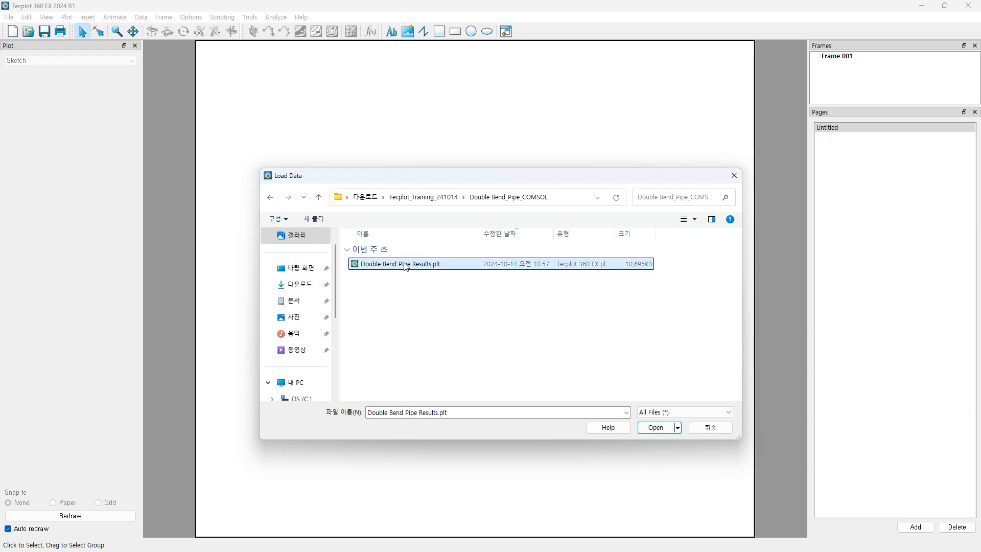
{"action": "left_click", "coordinate": [654, 428]}
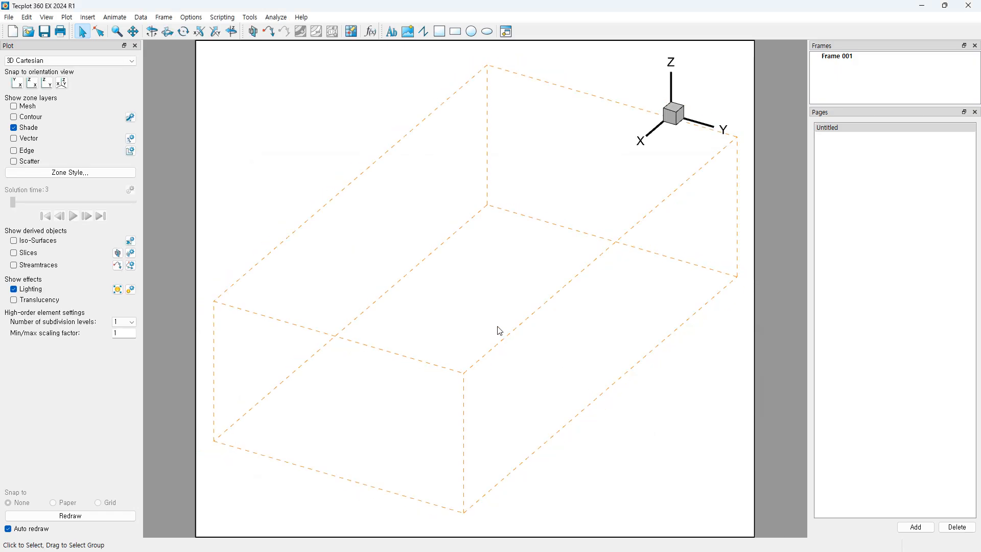
{"action": "mouse_move", "coordinate": [530, 376]}
{"action": "middle_mouse_down"}
{"action": "mouse_move", "coordinate": [528, 360]}
{"action": "mouse_move", "coordinate": [526, 371]}
{"action": "middle_mouse_up"}
{"action": "mouse_move", "coordinate": [561, 370]}
{"action": "right_mouse_down"}
{"action": "mouse_move", "coordinate": [564, 380]}
{"action": "mouse_move", "coordinate": [563, 370]}
{"action": "right_mouse_up"}
{"action": "middle_click_drag", "start_coordinate": [494, 379], "coordinate": [496, 365]}
{"action": "mouse_move", "coordinate": [289, 177]}
{"action": "middle_mouse_down"}
{"action": "mouse_move", "coordinate": [289, 188]}
{"action": "mouse_move", "coordinate": [292, 175]}
{"action": "middle_mouse_up"}
{"action": "left_click", "coordinate": [149, 21]}
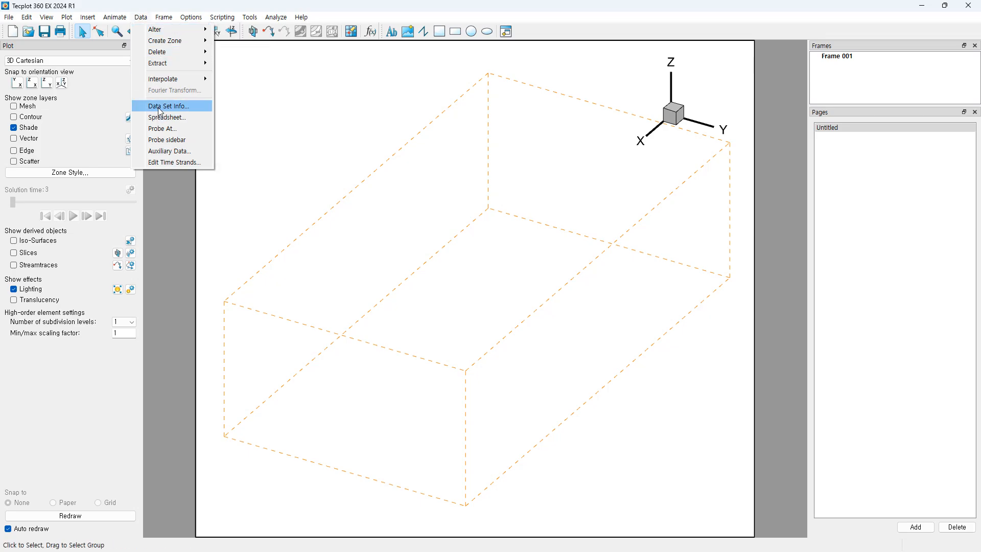
{"action": "left_click", "coordinate": [175, 107]}
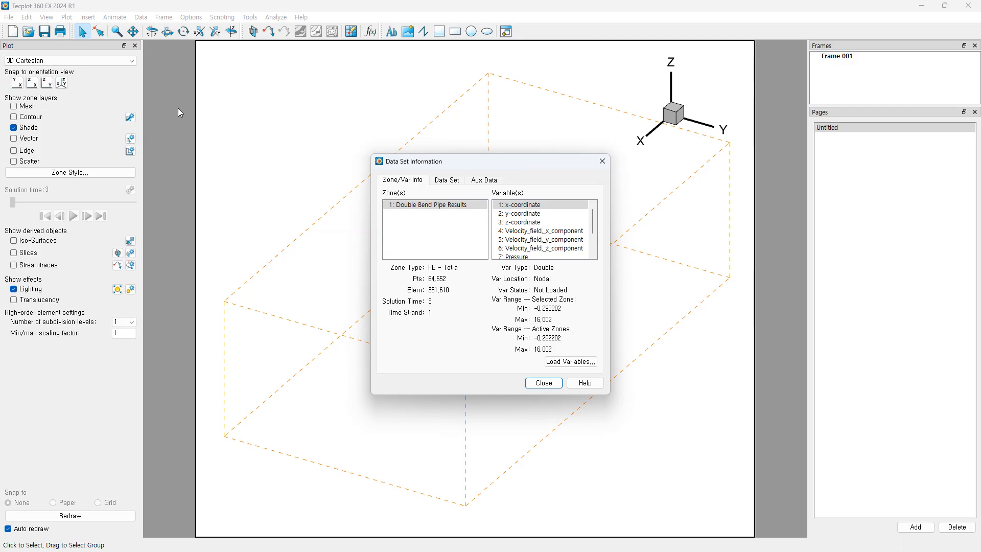
{"action": "left_click_drag", "start_coordinate": [458, 163], "coordinate": [402, 153]}
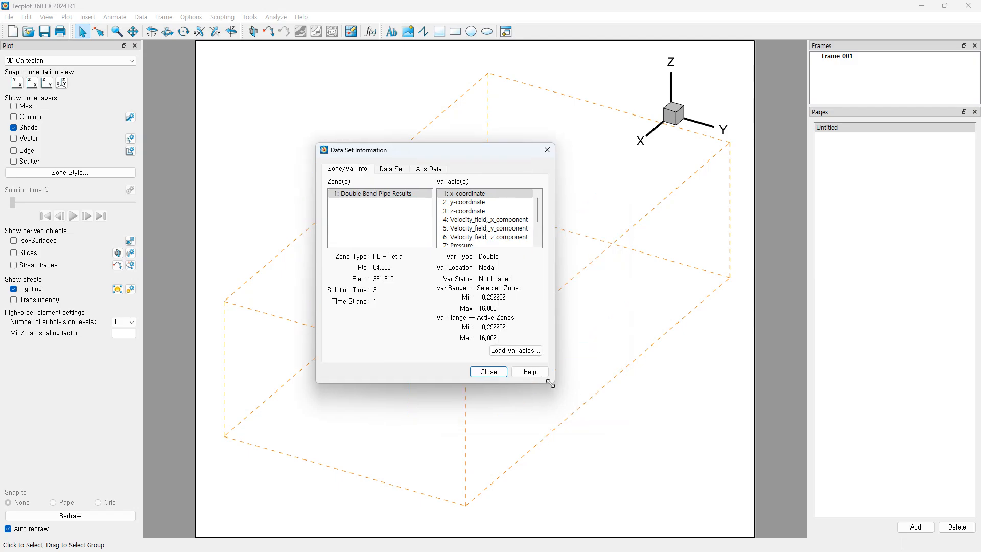
{"action": "left_click_drag", "start_coordinate": [551, 383], "coordinate": [628, 448]}
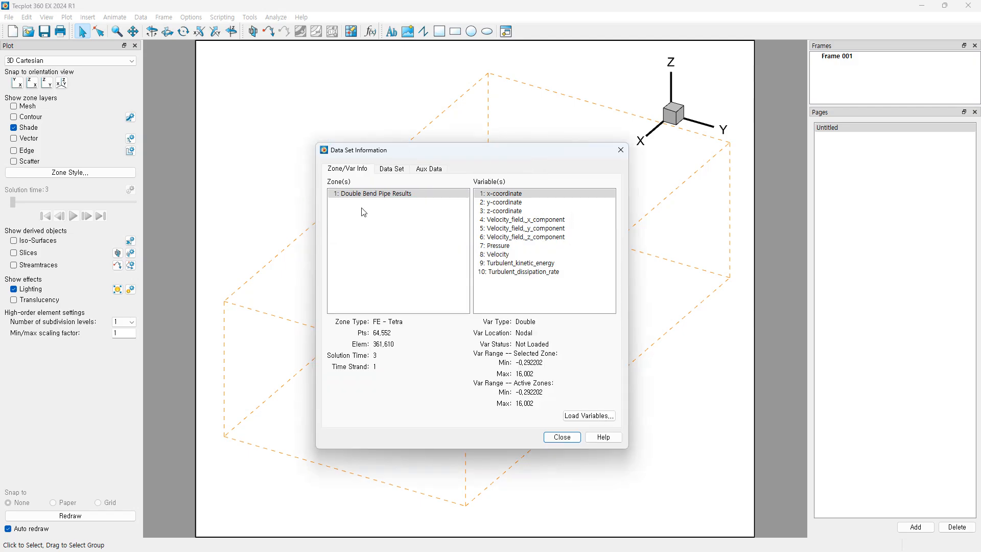
{"action": "left_click", "coordinate": [509, 195]}
{"action": "left_click_drag", "start_coordinate": [484, 150], "coordinate": [478, 158]}
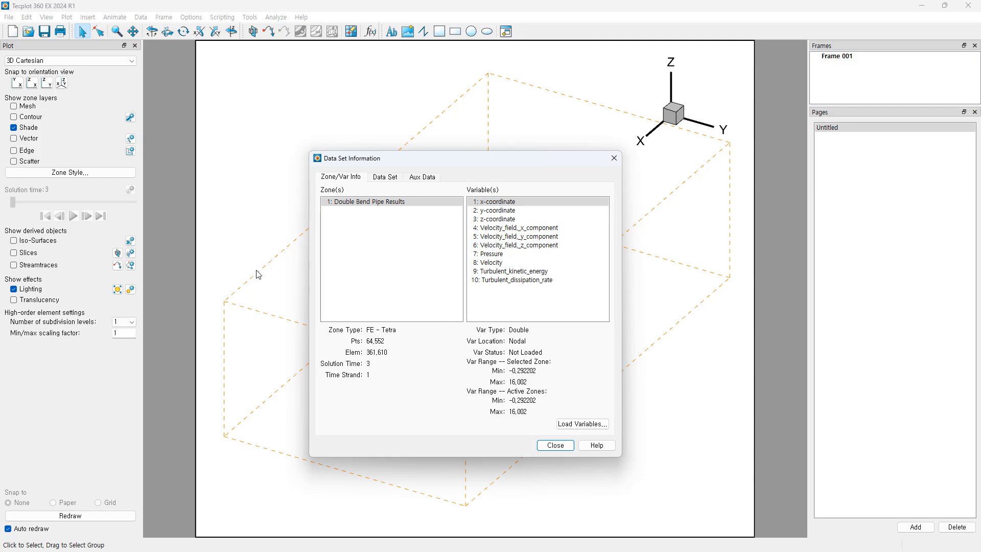
{"action": "mouse_move", "coordinate": [470, 164]}
{"action": "left_mouse_down"}
{"action": "mouse_move", "coordinate": [631, 280]}
{"action": "mouse_move", "coordinate": [470, 184]}
{"action": "mouse_move", "coordinate": [472, 164]}
{"action": "left_mouse_up"}
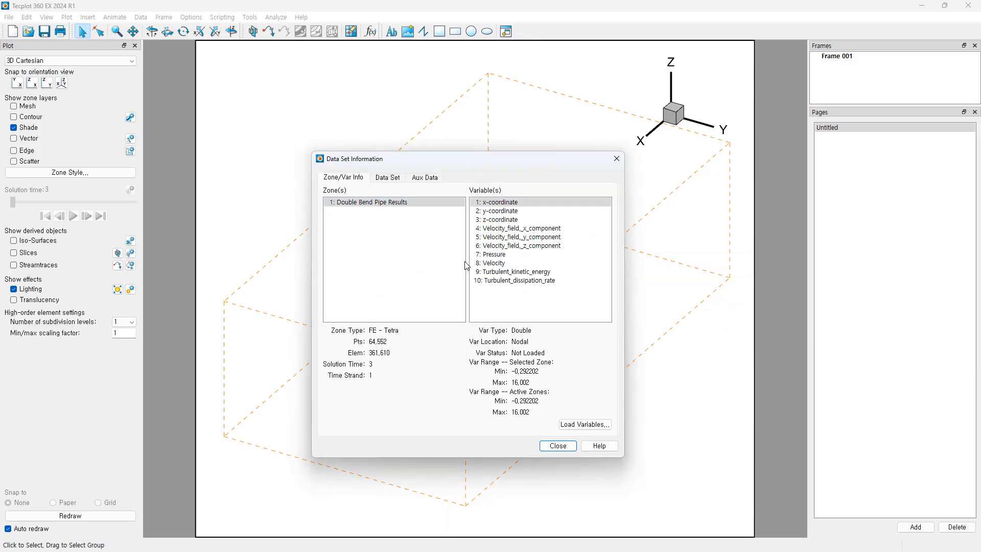
{"action": "left_click", "coordinate": [403, 204]}
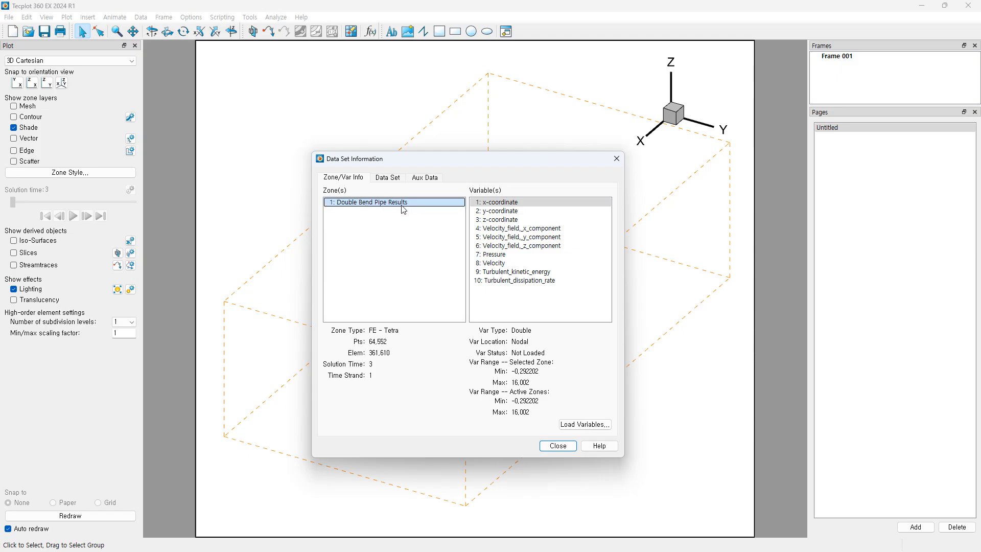
{"action": "left_click", "coordinate": [512, 211]}
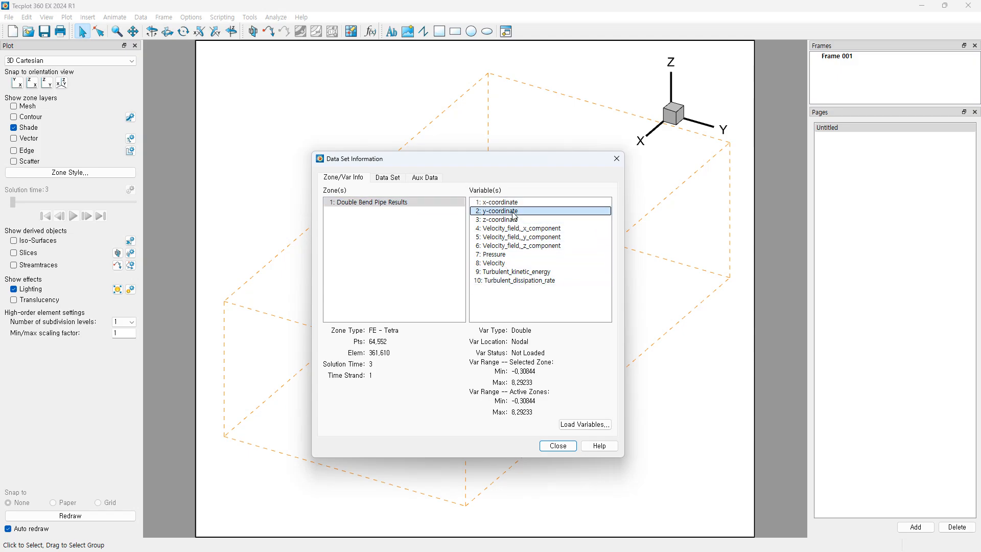
{"action": "left_click", "coordinate": [514, 220]}
{"action": "left_click", "coordinate": [512, 203]}
{"action": "left_click", "coordinate": [508, 211]}
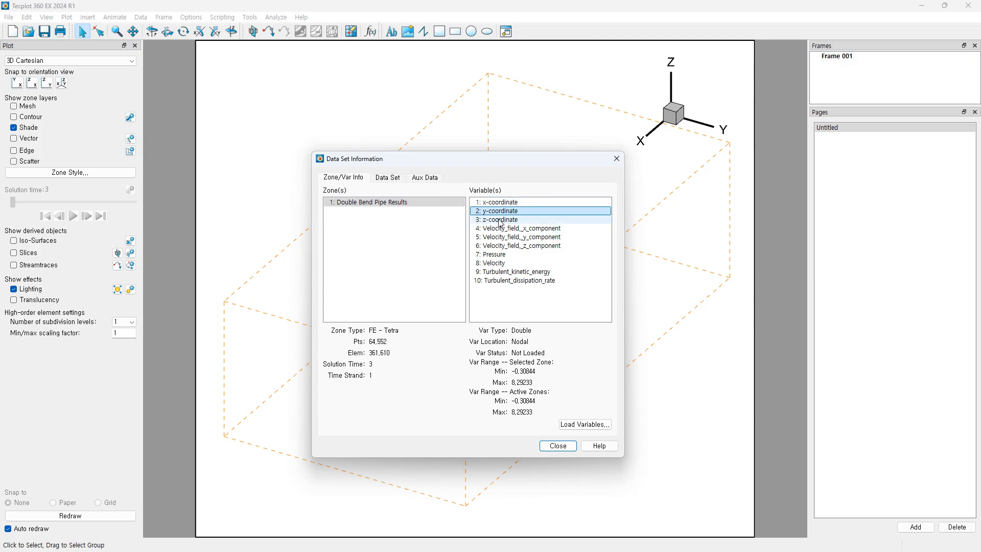
{"action": "left_click", "coordinate": [501, 220]}
{"action": "left_click", "coordinate": [529, 229]}
{"action": "left_click", "coordinate": [529, 238]}
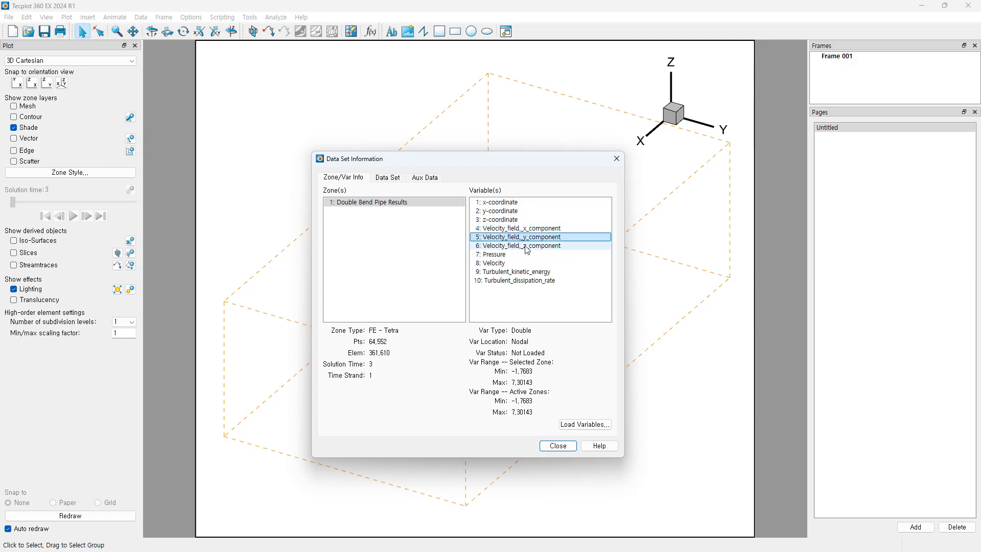
{"action": "left_click", "coordinate": [525, 246]}
{"action": "left_click", "coordinate": [530, 230]}
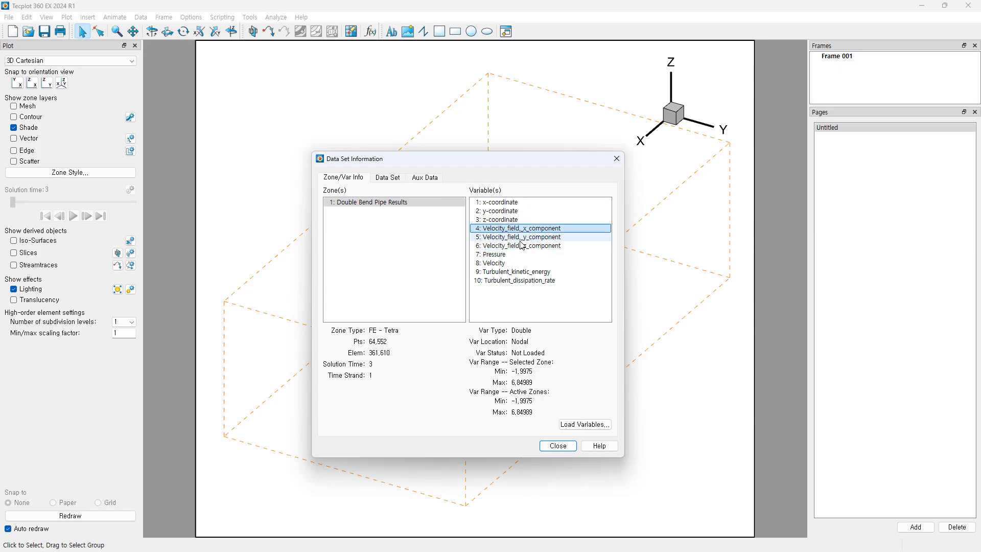
{"action": "left_click", "coordinate": [521, 246]}
{"action": "left_click", "coordinate": [525, 229]}
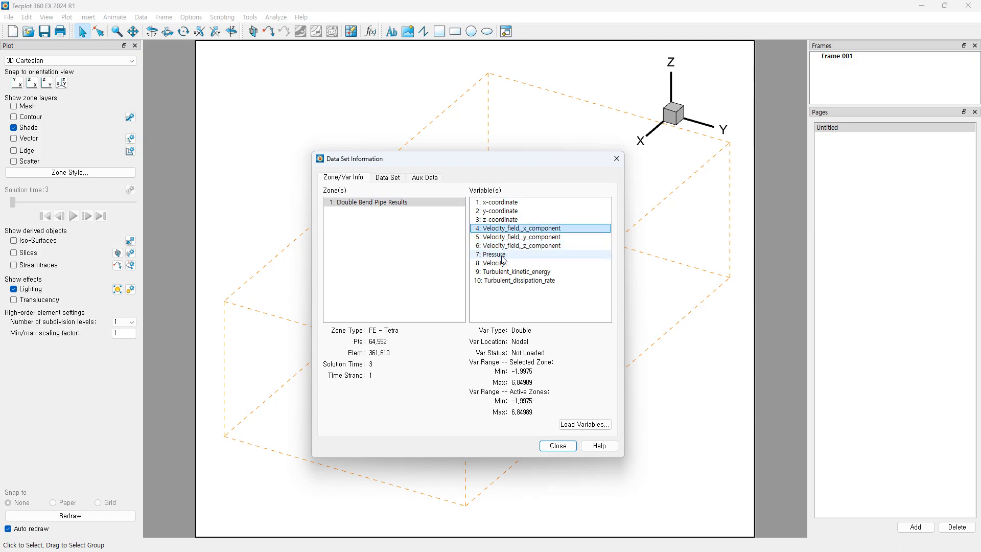
{"action": "left_click", "coordinate": [503, 263]}
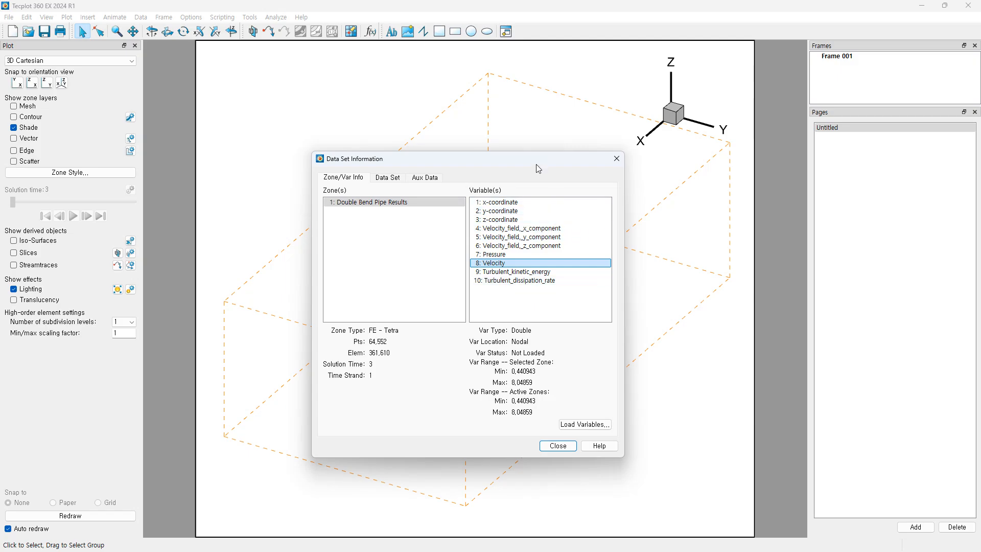
{"action": "left_click_drag", "start_coordinate": [535, 166], "coordinate": [539, 162]}
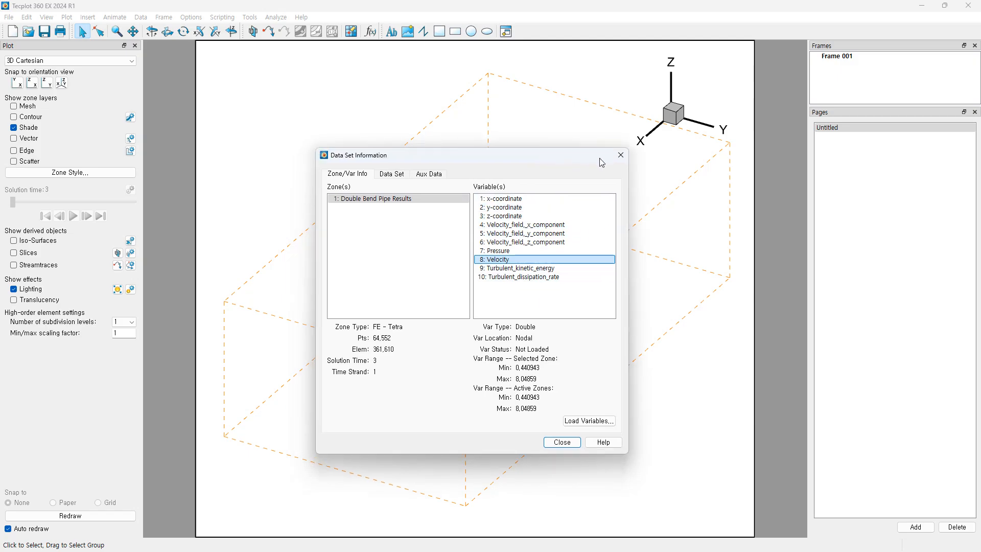
{"action": "left_click", "coordinate": [391, 174]}
{"action": "left_click", "coordinate": [350, 175]}
{"action": "left_click", "coordinate": [620, 154]}
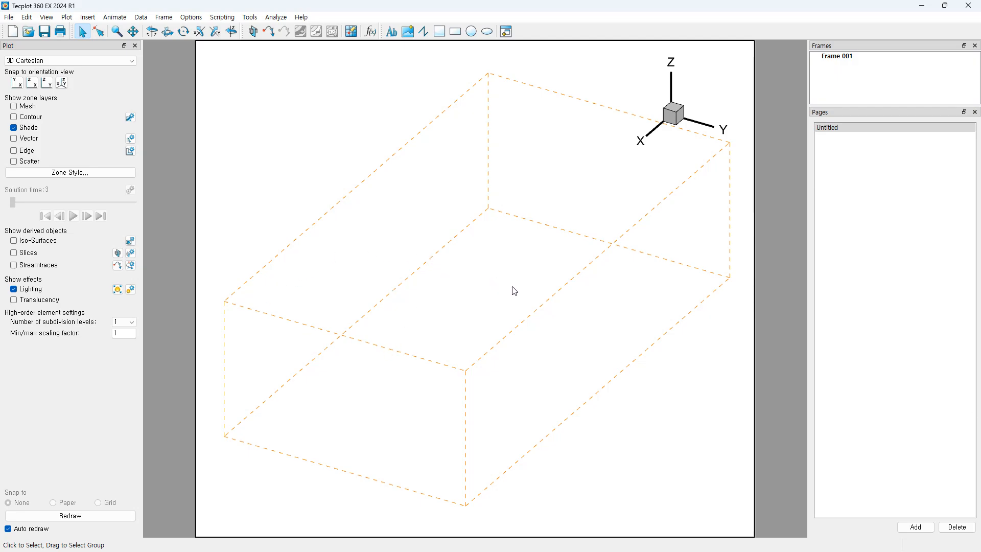
Step: Toggle Shade off and on, accept surfaces for active zones, and reframe the pipe
{"action": "left_click", "coordinate": [15, 133]}
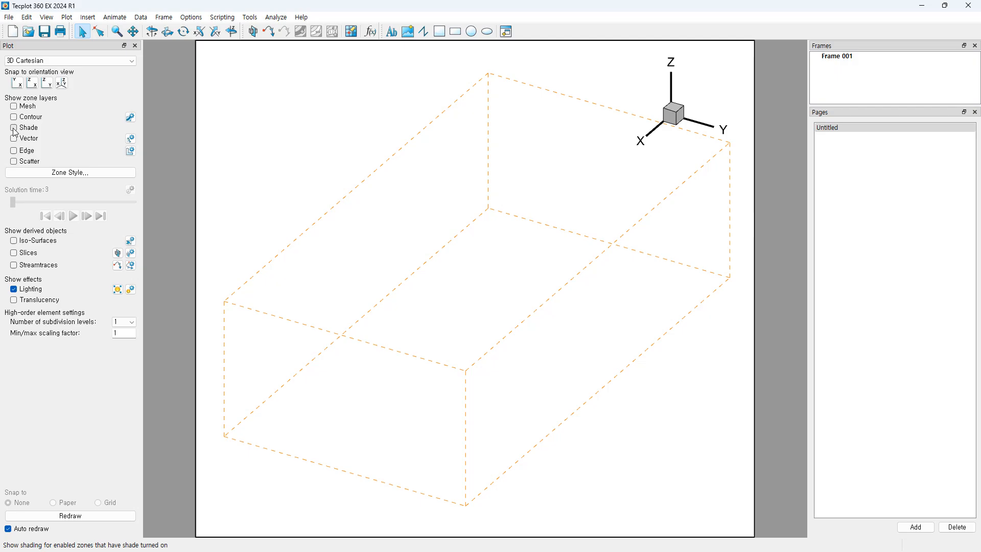
{"action": "left_click", "coordinate": [15, 132]}
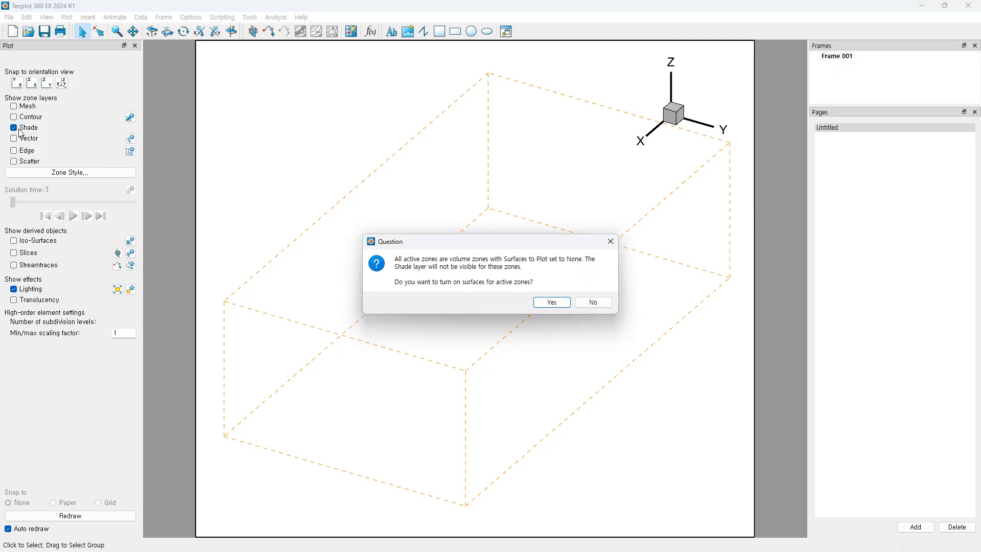
{"action": "left_click", "coordinate": [550, 307]}
{"action": "middle_click_drag", "start_coordinate": [480, 251], "coordinate": [481, 260]}
{"action": "right_click_drag", "start_coordinate": [503, 258], "coordinate": [514, 292]}
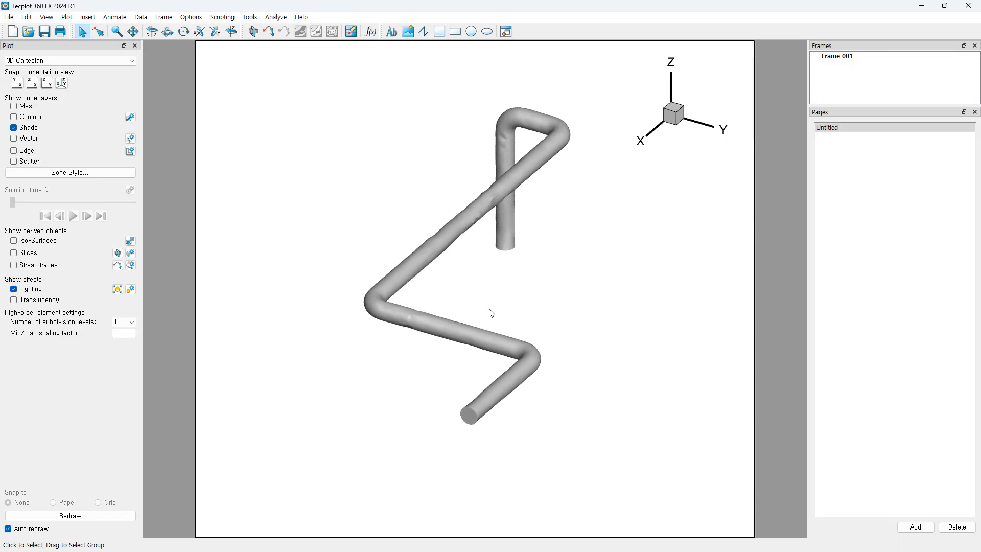
{"action": "mouse_move", "coordinate": [492, 314]}
{"action": "middle_mouse_down"}
{"action": "mouse_move", "coordinate": [486, 339]}
{"action": "mouse_move", "coordinate": [489, 332]}
{"action": "middle_mouse_up"}
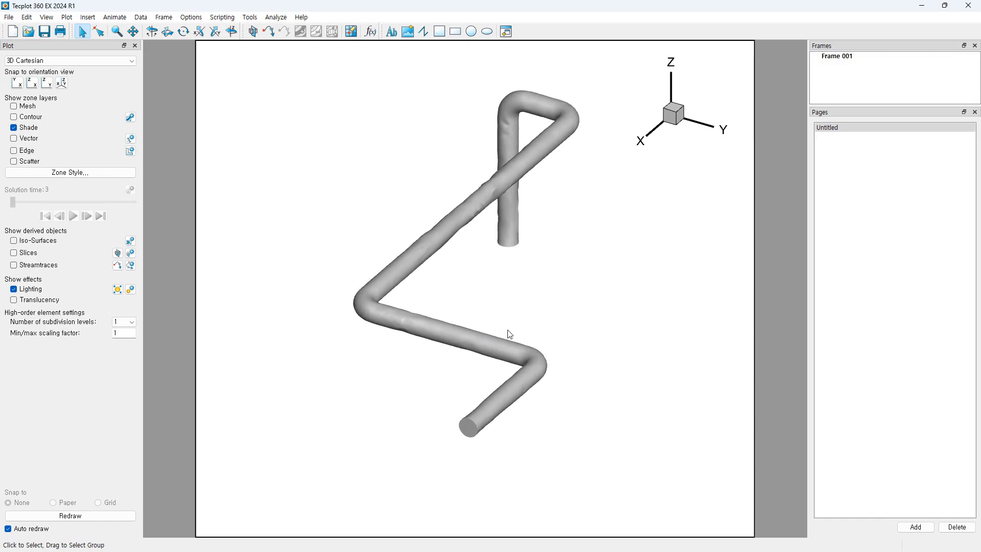
{"action": "right_click_drag", "start_coordinate": [524, 335], "coordinate": [526, 357]}
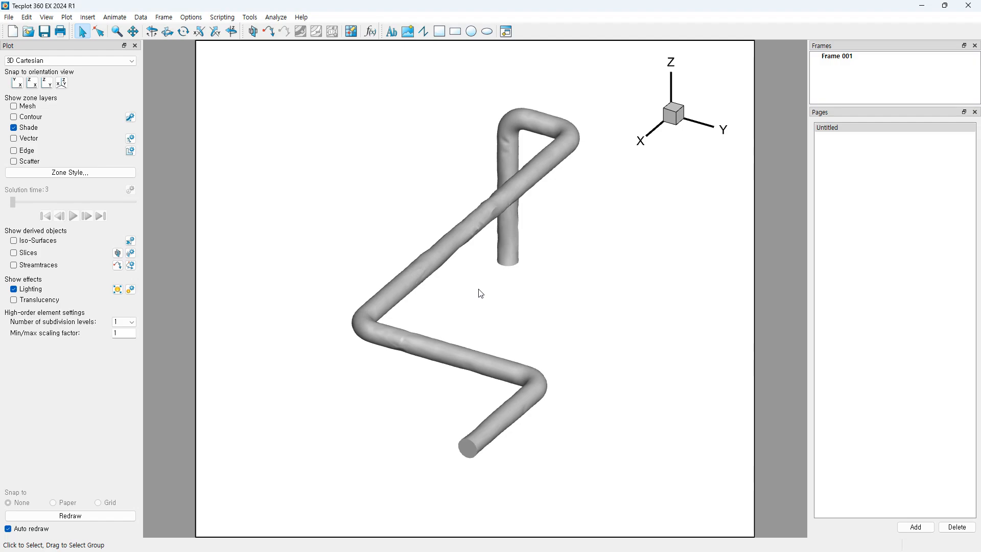
Step: Pan and zoom in close on one pipe bend to inspect its bumpy shaded surface
{"action": "mouse_move", "coordinate": [481, 297]}
{"action": "middle_mouse_down"}
{"action": "mouse_move", "coordinate": [464, 306]}
{"action": "mouse_move", "coordinate": [403, 305]}
{"action": "mouse_move", "coordinate": [511, 298]}
{"action": "mouse_move", "coordinate": [483, 286]}
{"action": "mouse_move", "coordinate": [375, 284]}
{"action": "mouse_move", "coordinate": [536, 282]}
{"action": "mouse_move", "coordinate": [654, 312]}
{"action": "mouse_move", "coordinate": [458, 286]}
{"action": "mouse_move", "coordinate": [405, 302]}
{"action": "mouse_move", "coordinate": [614, 293]}
{"action": "mouse_move", "coordinate": [381, 287]}
{"action": "mouse_move", "coordinate": [580, 306]}
{"action": "mouse_move", "coordinate": [324, 280]}
{"action": "mouse_move", "coordinate": [583, 283]}
{"action": "mouse_move", "coordinate": [451, 372]}
{"action": "mouse_move", "coordinate": [500, 245]}
{"action": "mouse_move", "coordinate": [425, 307]}
{"action": "mouse_move", "coordinate": [429, 323]}
{"action": "mouse_move", "coordinate": [165, 301]}
{"action": "mouse_move", "coordinate": [802, 331]}
{"action": "mouse_move", "coordinate": [456, 321]}
{"action": "mouse_move", "coordinate": [486, 260]}
{"action": "mouse_move", "coordinate": [475, 344]}
{"action": "mouse_move", "coordinate": [485, 287]}
{"action": "mouse_move", "coordinate": [475, 313]}
{"action": "mouse_move", "coordinate": [480, 295]}
{"action": "middle_mouse_up"}
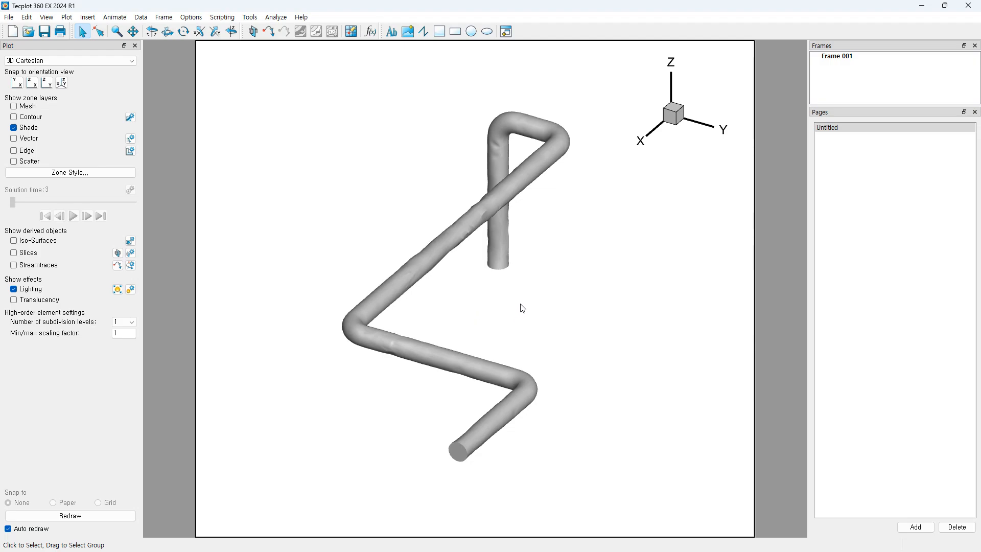
{"action": "middle_click_drag", "start_coordinate": [483, 295], "coordinate": [635, 317]}
{"action": "middle_click_drag", "start_coordinate": [598, 282], "coordinate": [608, 529]}
{"action": "right_click_drag", "start_coordinate": [605, 423], "coordinate": [353, 330]}
{"action": "middle_click_drag", "start_coordinate": [361, 192], "coordinate": [356, 488]}
{"action": "middle_click_drag", "start_coordinate": [369, 450], "coordinate": [517, 207]}
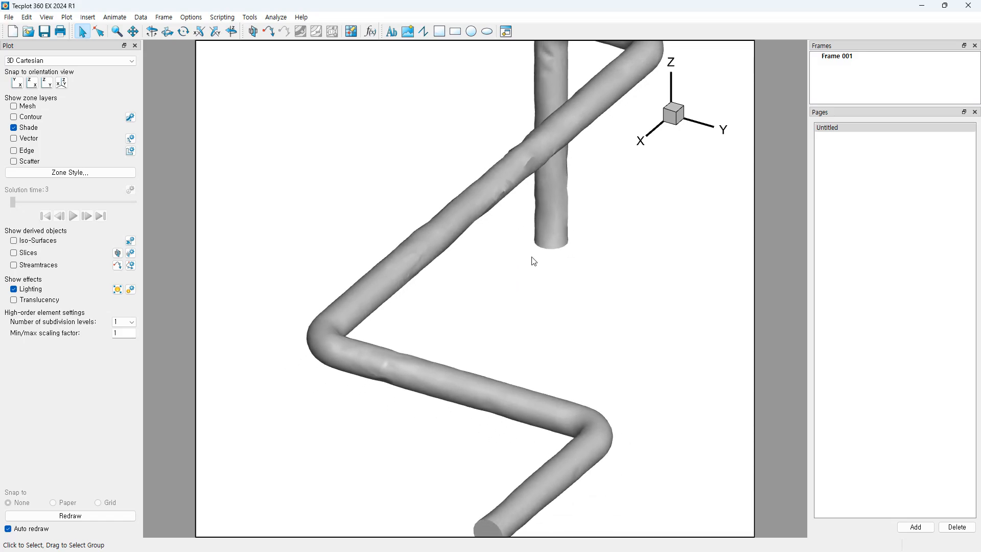
Step: Zoom out and recentre the whole pipe, then rotate it until the upper loop looks like a narrow triangle
{"action": "middle_click_drag", "start_coordinate": [518, 263], "coordinate": [557, 340]}
{"action": "right_click_drag", "start_coordinate": [558, 340], "coordinate": [547, 351]}
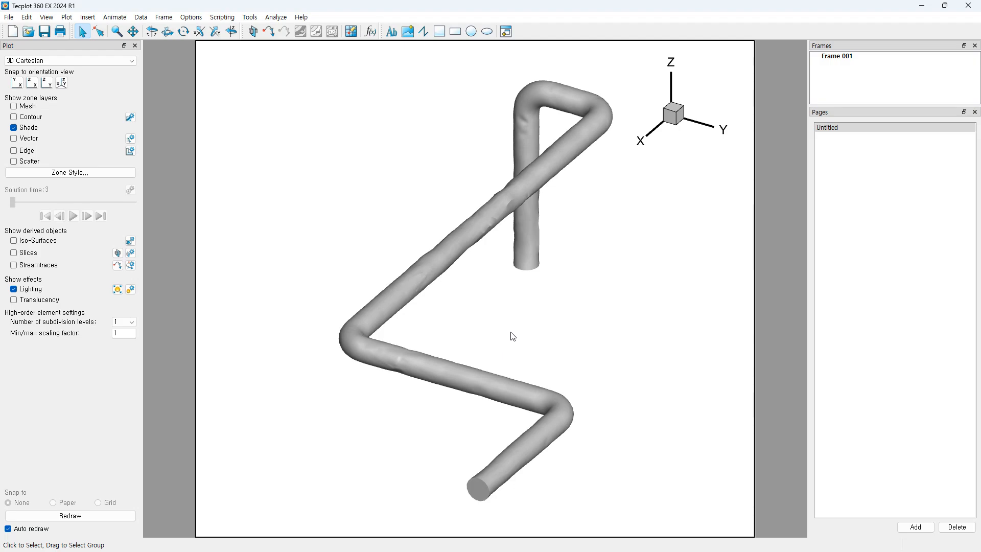
{"action": "mouse_move", "coordinate": [494, 328]}
{"action": "middle_mouse_down"}
{"action": "mouse_move", "coordinate": [494, 299]}
{"action": "mouse_move", "coordinate": [494, 318]}
{"action": "middle_mouse_up"}
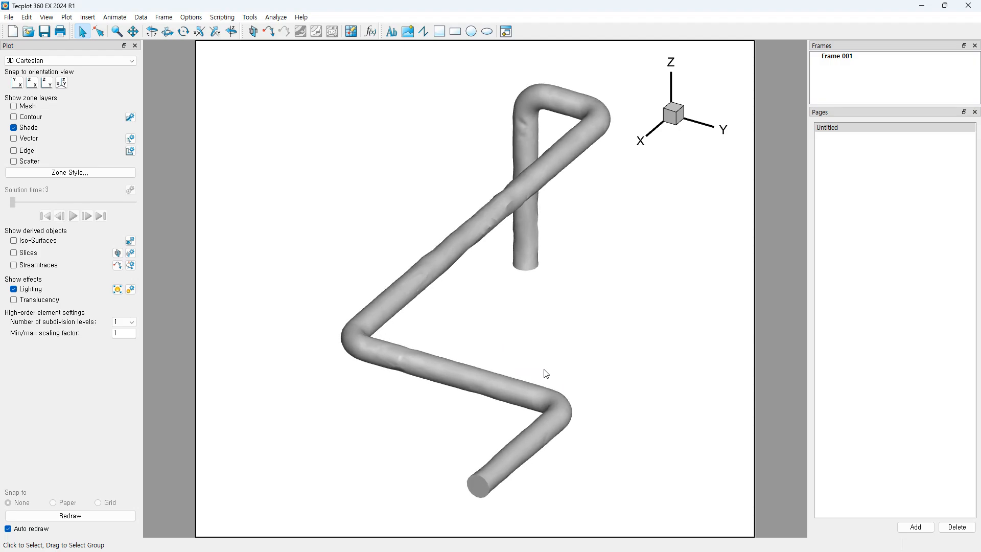
{"action": "mouse_move", "coordinate": [477, 286]}
{"action": "right_mouse_down"}
{"action": "mouse_move", "coordinate": [609, 296]}
{"action": "mouse_move", "coordinate": [473, 302]}
{"action": "right_mouse_up"}
{"action": "mouse_move", "coordinate": [489, 319]}
{"action": "middle_mouse_down"}
{"action": "mouse_move", "coordinate": [495, 350]}
{"action": "mouse_move", "coordinate": [498, 309]}
{"action": "middle_mouse_up"}
{"action": "right_click_drag", "start_coordinate": [522, 314], "coordinate": [501, 311]}
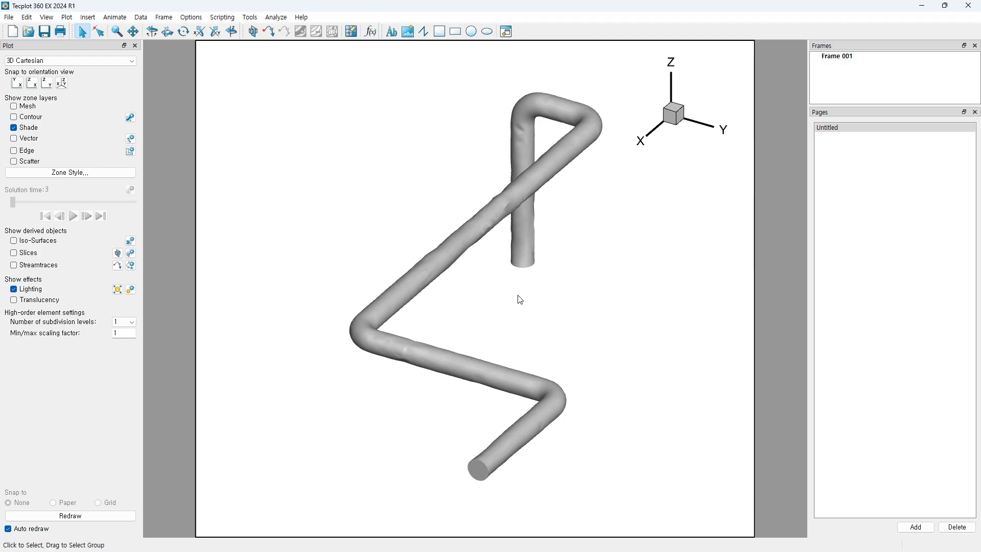
{"action": "mouse_move", "coordinate": [517, 301]}
{"action": "middle_mouse_down"}
{"action": "mouse_move", "coordinate": [335, 284]}
{"action": "mouse_move", "coordinate": [548, 305]}
{"action": "mouse_move", "coordinate": [705, 293]}
{"action": "mouse_move", "coordinate": [574, 298]}
{"action": "mouse_move", "coordinate": [489, 225]}
{"action": "mouse_move", "coordinate": [487, 138]}
{"action": "mouse_move", "coordinate": [477, 332]}
{"action": "mouse_move", "coordinate": [351, 328]}
{"action": "mouse_move", "coordinate": [666, 308]}
{"action": "mouse_move", "coordinate": [532, 306]}
{"action": "middle_mouse_up"}
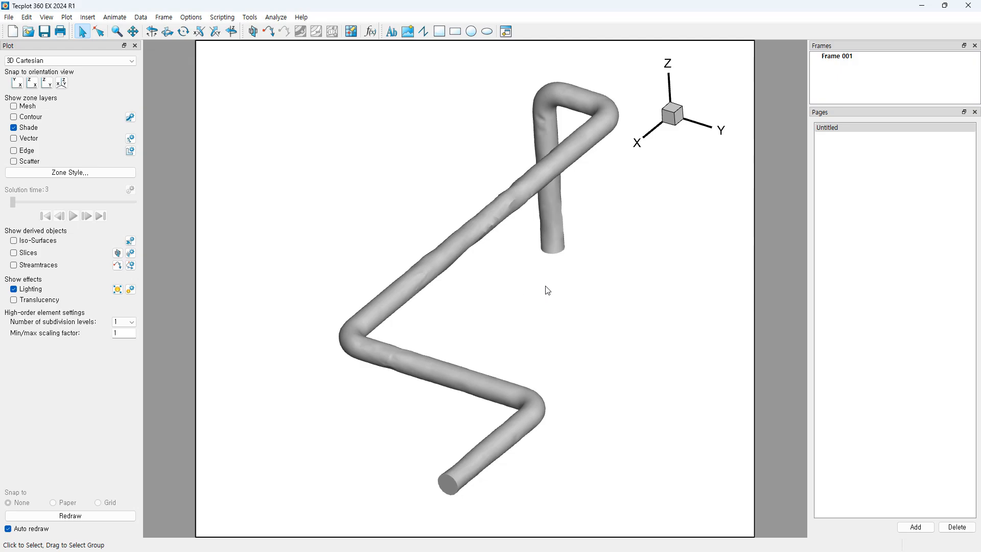
{"action": "middle_click_drag", "start_coordinate": [619, 302], "coordinate": [660, 271]}
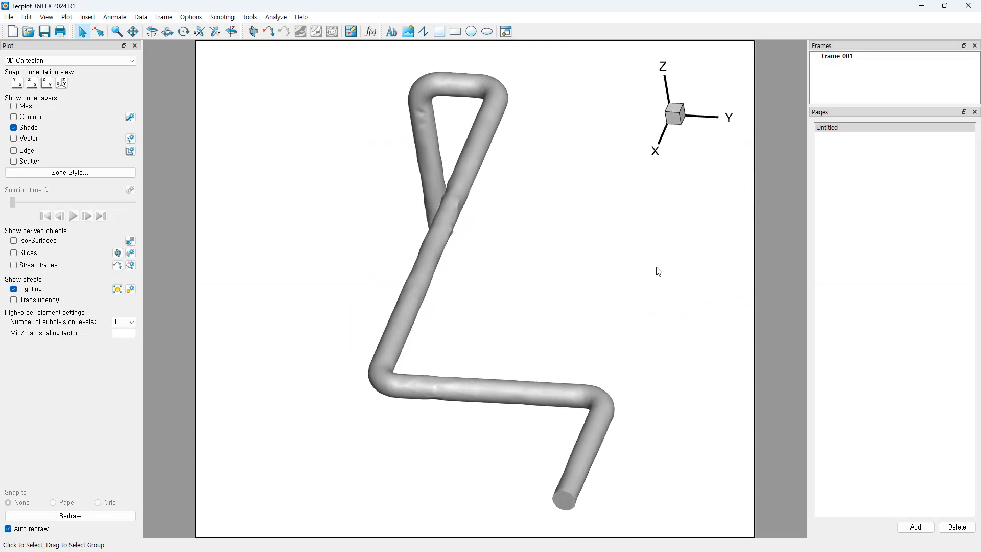
Step: Rotate the pipe back to the standard orientation and zoom in on its lower bends
{"action": "middle_click_drag", "start_coordinate": [502, 335], "coordinate": [512, 252]}
{"action": "right_click_drag", "start_coordinate": [553, 286], "coordinate": [564, 283]}
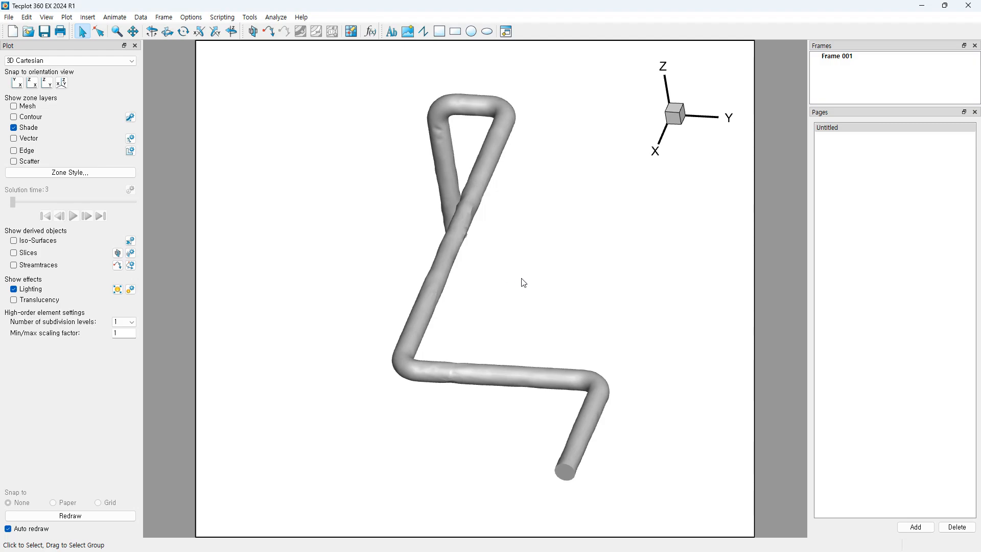
{"action": "mouse_move", "coordinate": [524, 283]}
{"action": "right_mouse_down"}
{"action": "mouse_move", "coordinate": [750, 286]}
{"action": "mouse_move", "coordinate": [607, 276]}
{"action": "mouse_move", "coordinate": [526, 278]}
{"action": "mouse_move", "coordinate": [523, 289]}
{"action": "right_mouse_up"}
{"action": "middle_click_drag", "start_coordinate": [499, 294], "coordinate": [535, 306]}
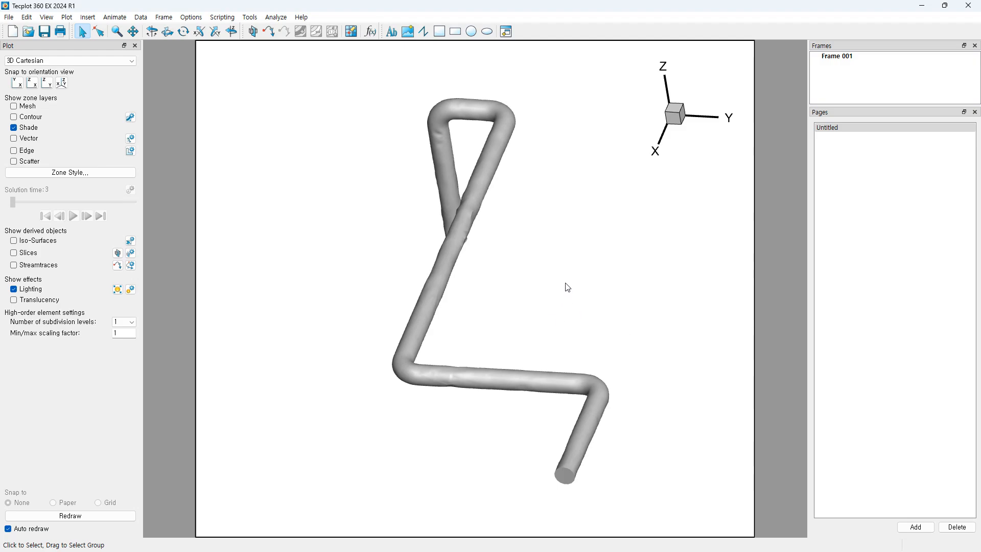
{"action": "right_click_drag", "start_coordinate": [566, 283], "coordinate": [508, 285], "text": "ctrl"}
{"action": "right_click_drag", "start_coordinate": [545, 338], "coordinate": [531, 313]}
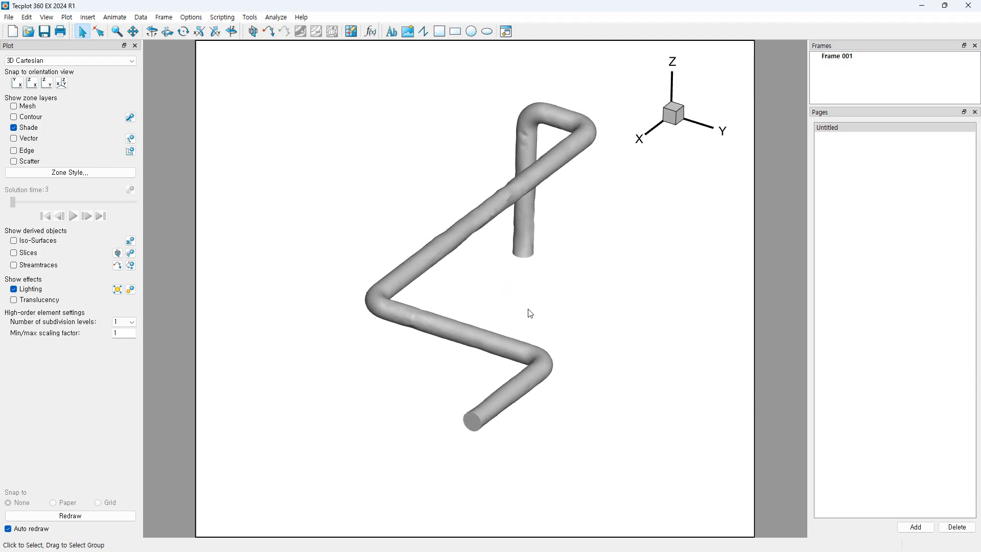
{"action": "middle_click_drag", "start_coordinate": [443, 388], "coordinate": [492, 442]}
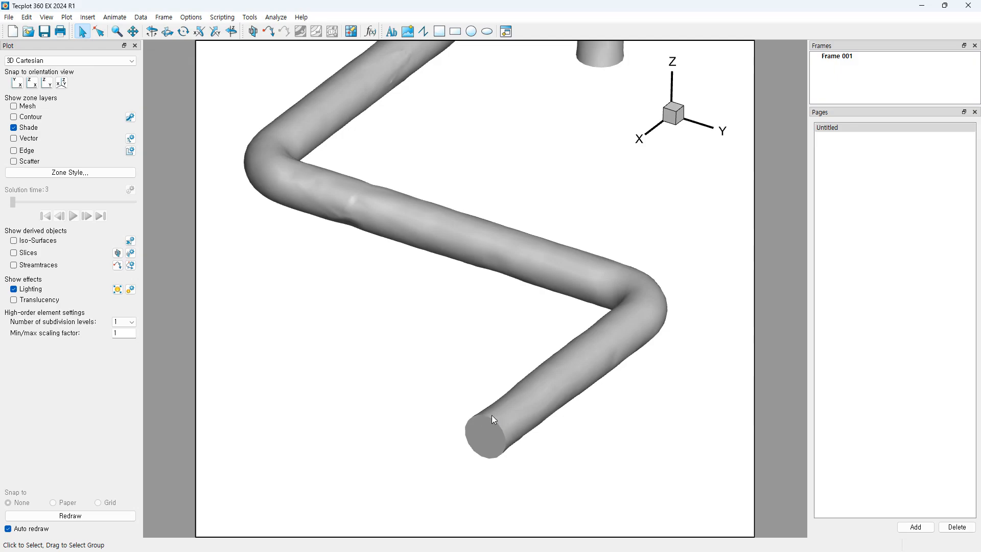
{"action": "scroll", "coordinate": [524, 407], "scroll_direction": "down", "scroll_amount": 6}
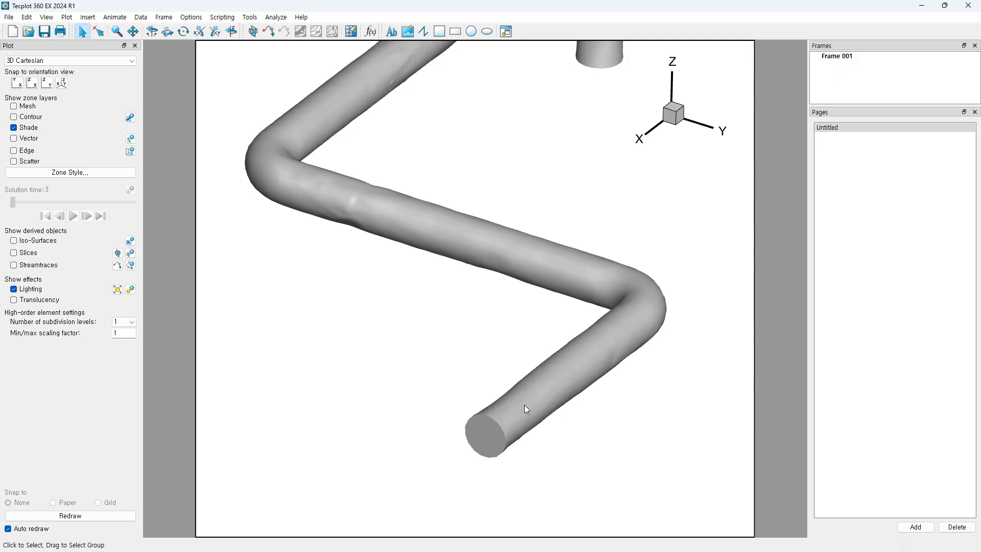
{"action": "right_click_drag", "start_coordinate": [546, 333], "coordinate": [545, 347]}
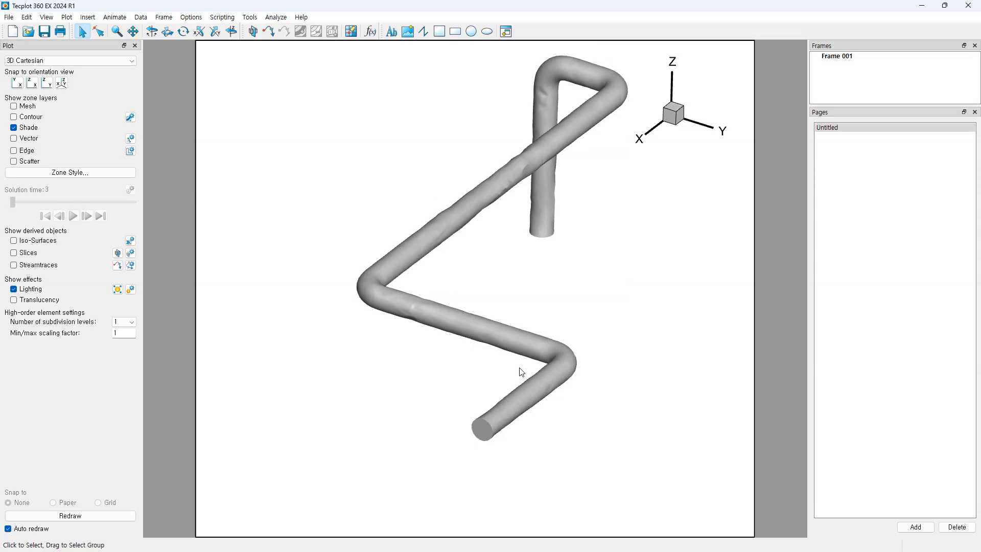
{"action": "right_click_drag", "start_coordinate": [517, 368], "coordinate": [494, 271], "text": "ctrl"}
{"action": "middle_click_drag", "start_coordinate": [489, 293], "coordinate": [486, 328]}
{"action": "right_click_drag", "start_coordinate": [487, 328], "coordinate": [512, 284]}
{"action": "middle_click_drag", "start_coordinate": [502, 287], "coordinate": [500, 320]}
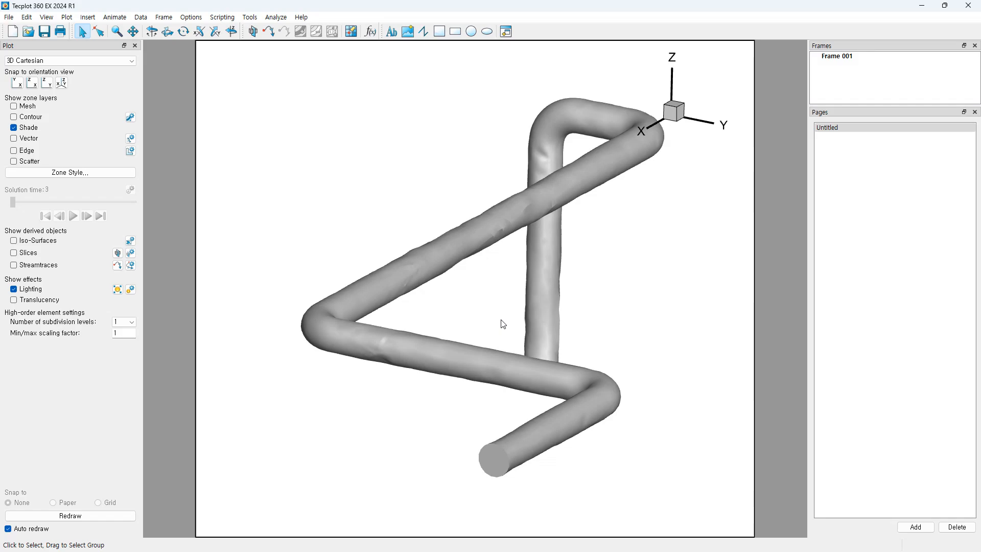
{"action": "right_click_drag", "start_coordinate": [500, 320], "coordinate": [495, 267], "text": "ctrl"}
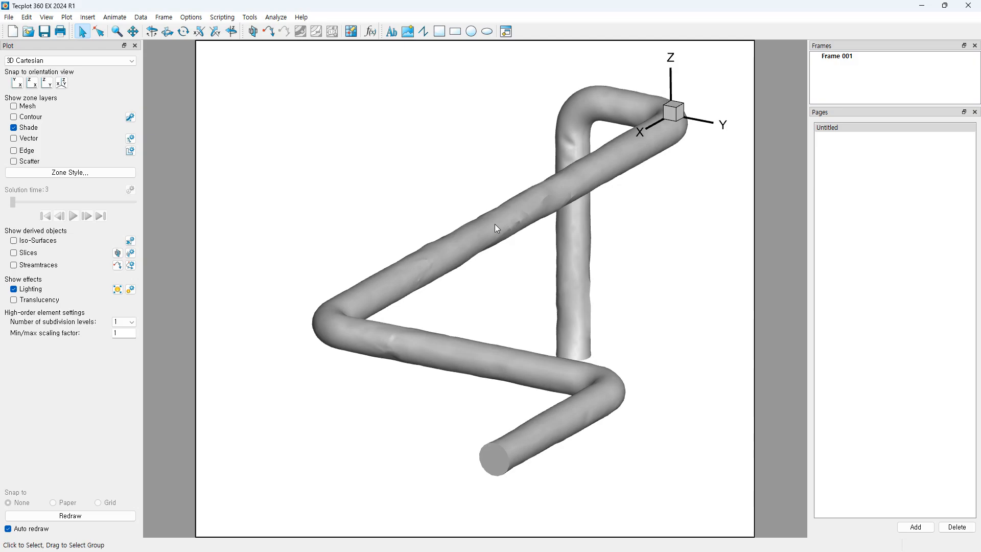
{"action": "right_click_drag", "start_coordinate": [492, 282], "coordinate": [536, 346], "text": "ctrl"}
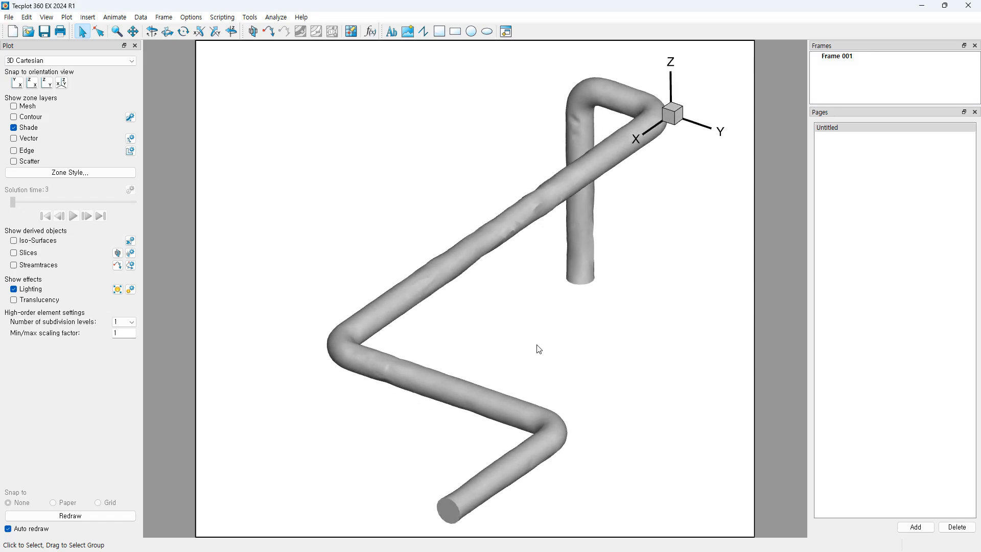
{"action": "middle_click_drag", "start_coordinate": [521, 357], "coordinate": [534, 342]}
{"action": "right_click_drag", "start_coordinate": [535, 342], "coordinate": [536, 345]}
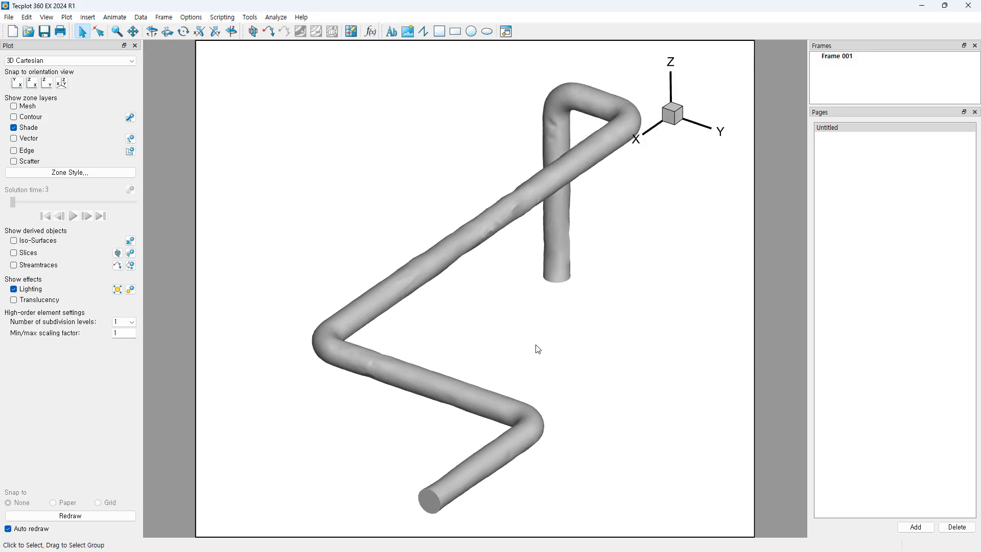
{"action": "scroll", "coordinate": [538, 350], "scroll_direction": "down", "scroll_amount": 2}
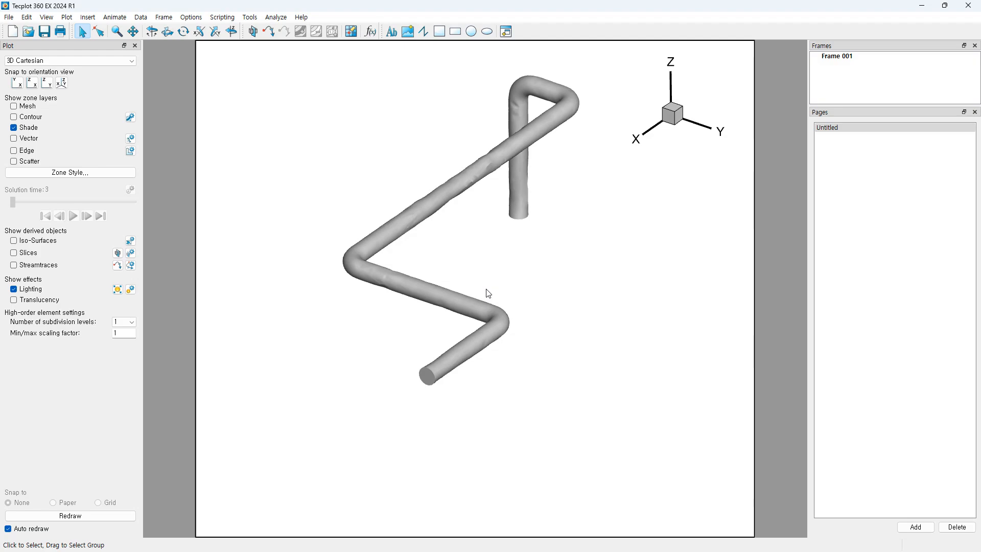
{"action": "scroll", "coordinate": [488, 295], "scroll_direction": "up", "scroll_amount": 1}
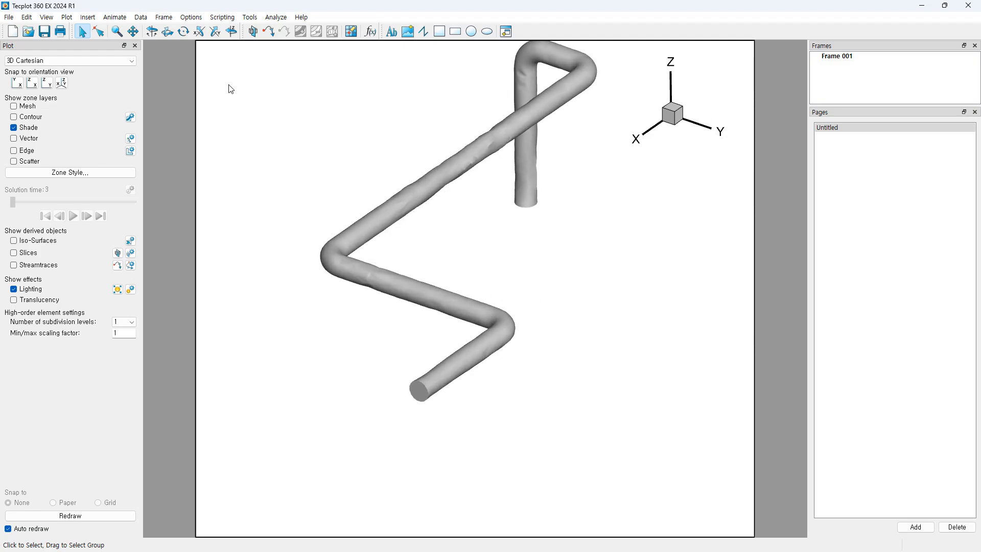
{"action": "right_click_drag", "start_coordinate": [508, 261], "coordinate": [520, 323]}
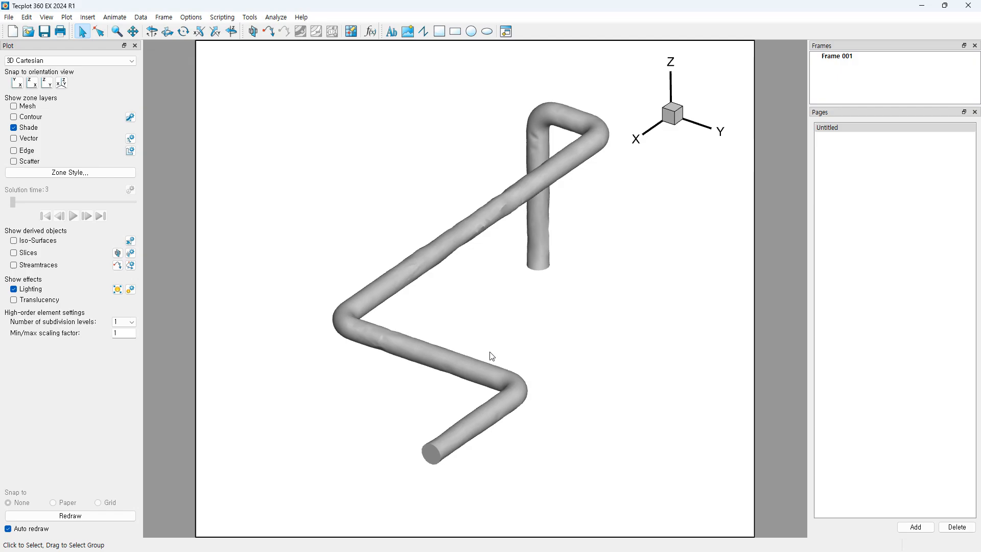
{"action": "scroll", "coordinate": [492, 363], "scroll_direction": "up", "scroll_amount": 1}
{"action": "scroll", "coordinate": [475, 267], "scroll_direction": "up", "scroll_amount": 4}
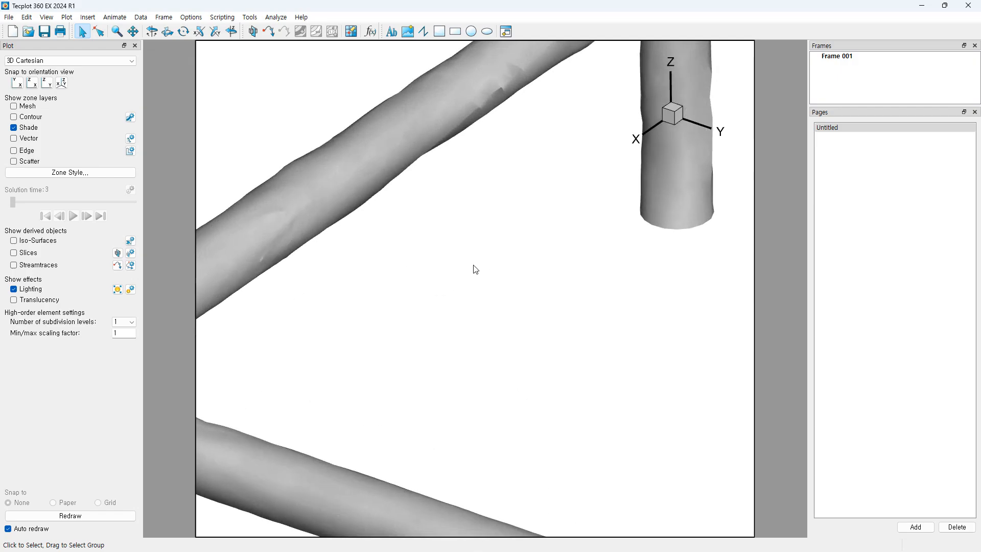
{"action": "scroll", "coordinate": [479, 293], "scroll_direction": "down", "scroll_amount": 4}
{"action": "scroll", "coordinate": [501, 355], "scroll_direction": "up", "scroll_amount": 1}
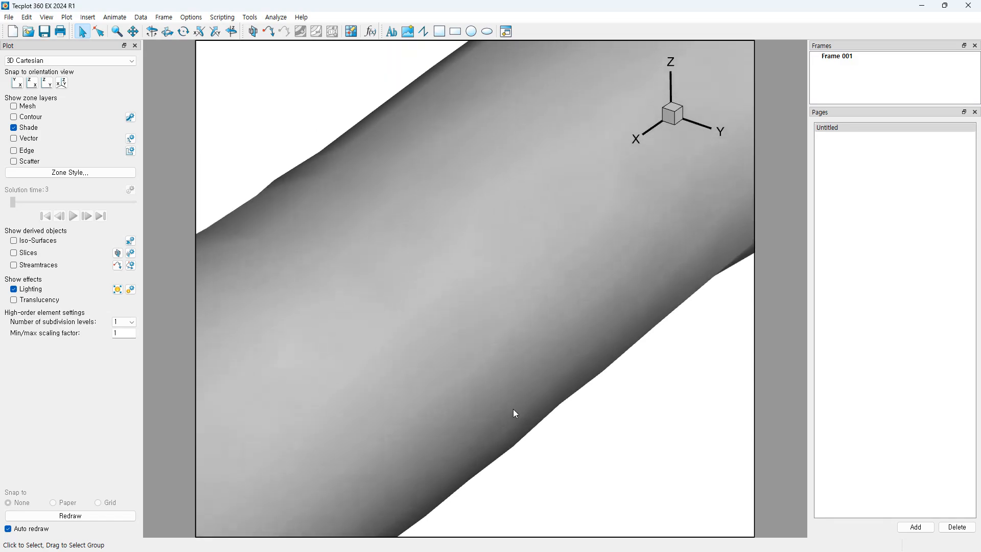
{"action": "scroll", "coordinate": [550, 365], "scroll_direction": "down", "scroll_amount": 6}
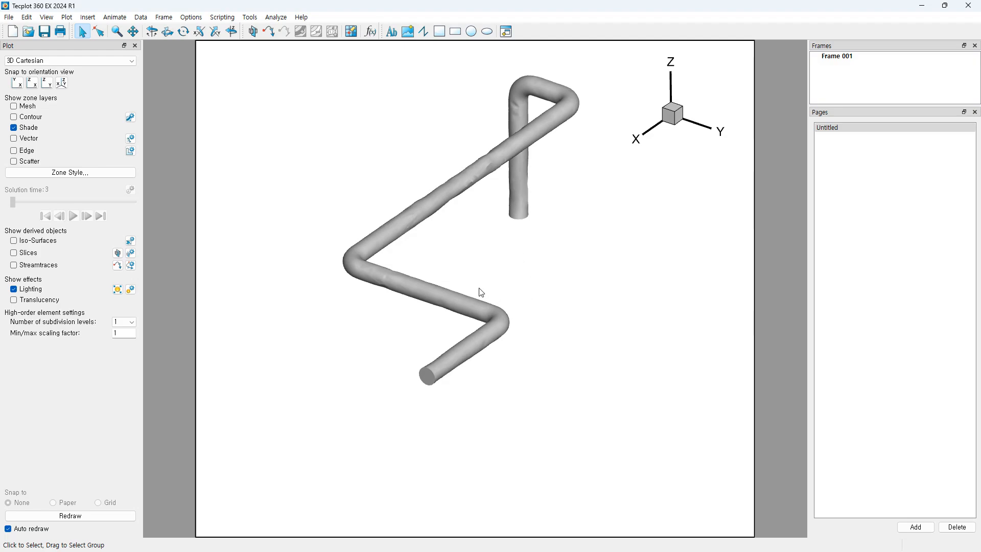
{"action": "mouse_move", "coordinate": [485, 277]}
{"action": "middle_mouse_down"}
{"action": "mouse_move", "coordinate": [480, 362]}
{"action": "mouse_move", "coordinate": [503, 276]}
{"action": "middle_mouse_up"}
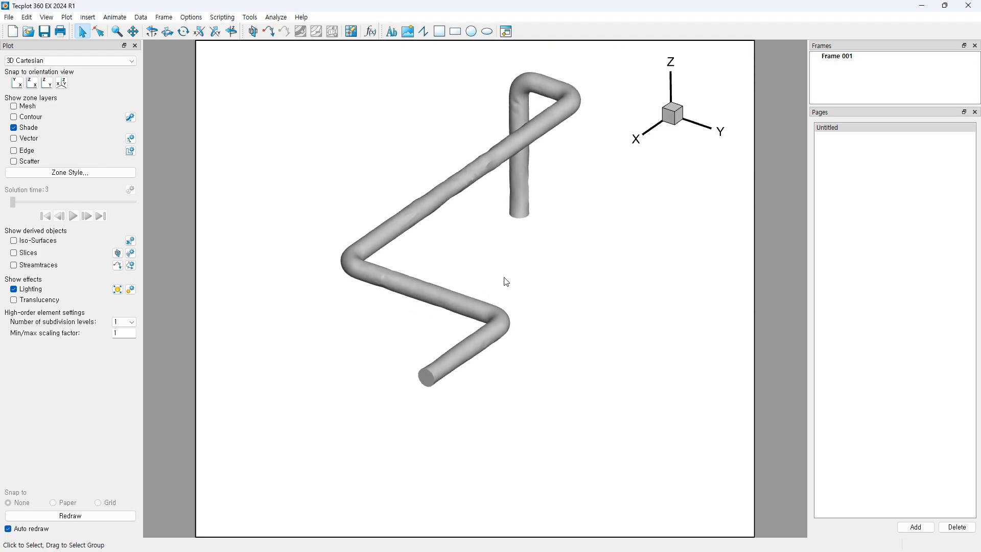
{"action": "right_click_drag", "start_coordinate": [504, 275], "coordinate": [517, 297]}
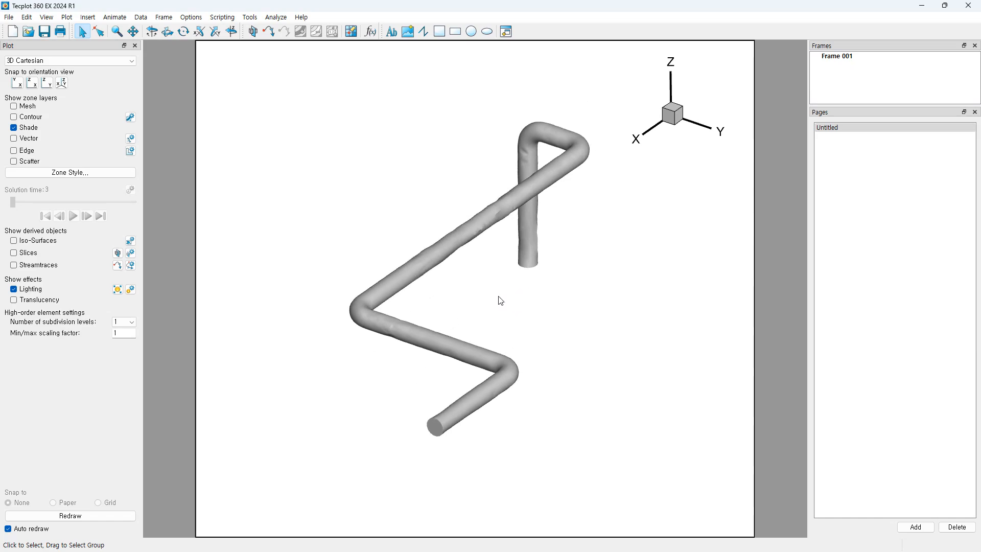
{"action": "middle_click_drag", "start_coordinate": [498, 296], "coordinate": [499, 355]}
{"action": "mouse_move", "coordinate": [500, 300]}
{"action": "right_mouse_down"}
{"action": "mouse_move", "coordinate": [453, 307]}
{"action": "mouse_move", "coordinate": [501, 299]}
{"action": "right_mouse_up"}
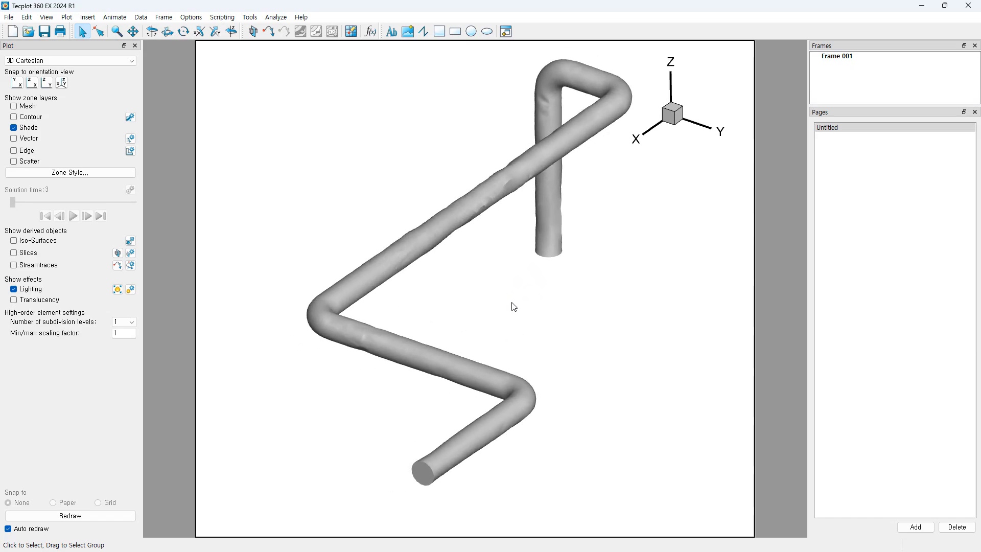
{"action": "mouse_move", "coordinate": [555, 335]}
{"action": "right_mouse_down", "text": "ctrl"}
{"action": "mouse_move", "coordinate": [451, 337]}
{"action": "mouse_move", "coordinate": [585, 337]}
{"action": "mouse_move", "coordinate": [557, 338]}
{"action": "right_mouse_up", "text": "ctrl"}
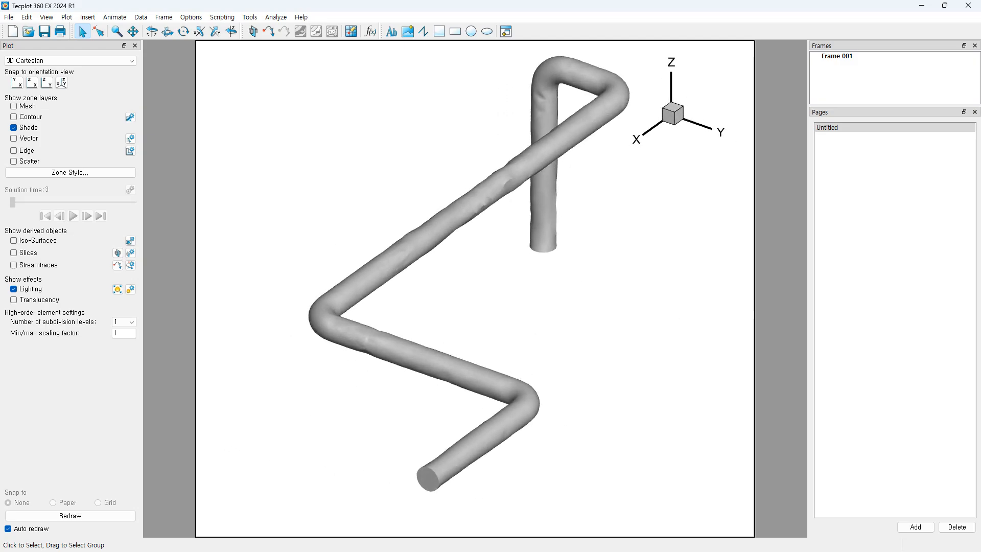
{"action": "right_click_drag", "start_coordinate": [529, 296], "coordinate": [516, 309]}
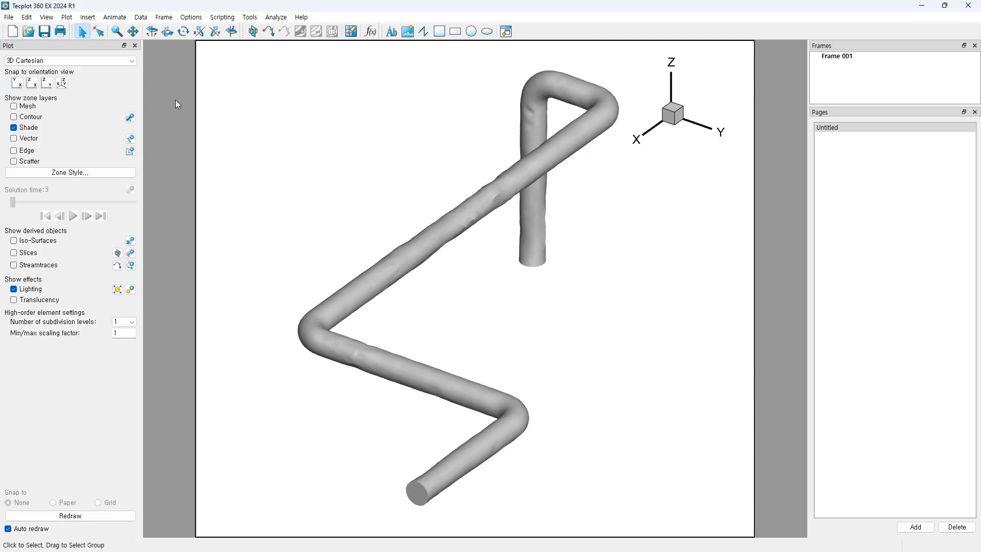
{"action": "left_click", "coordinate": [59, 61]}
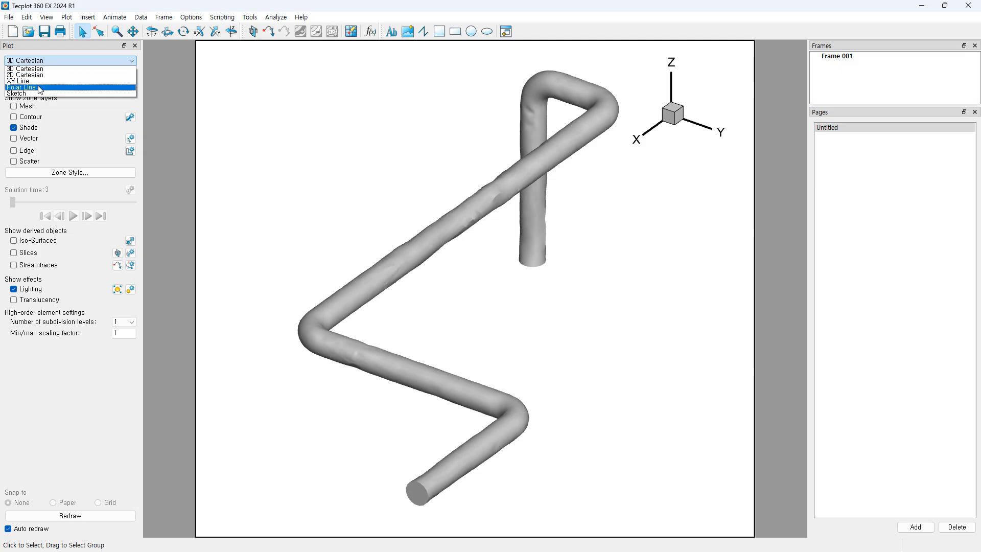
{"action": "left_click", "coordinate": [74, 57]}
{"action": "left_click", "coordinate": [84, 57]}
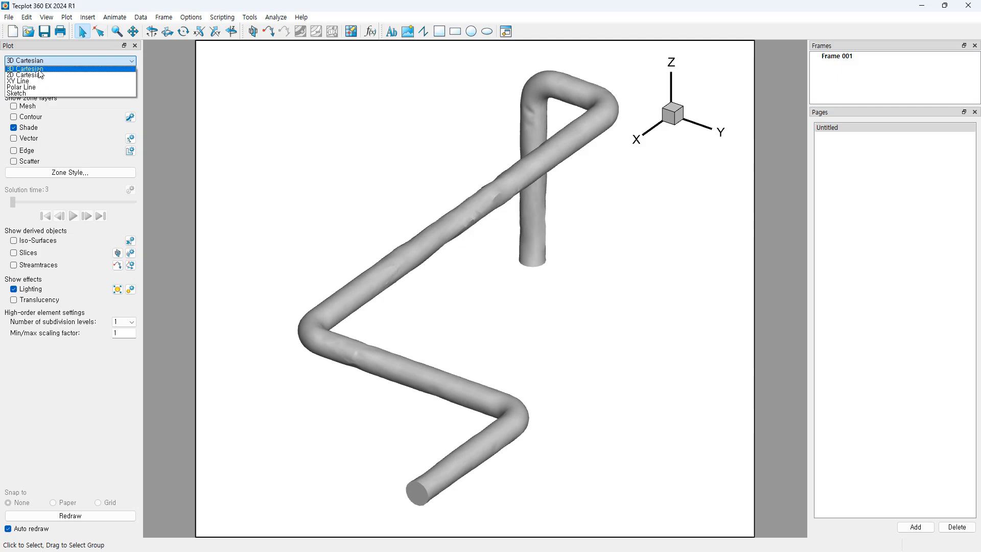
{"action": "left_click", "coordinate": [78, 56]}
{"action": "left_click", "coordinate": [58, 62]}
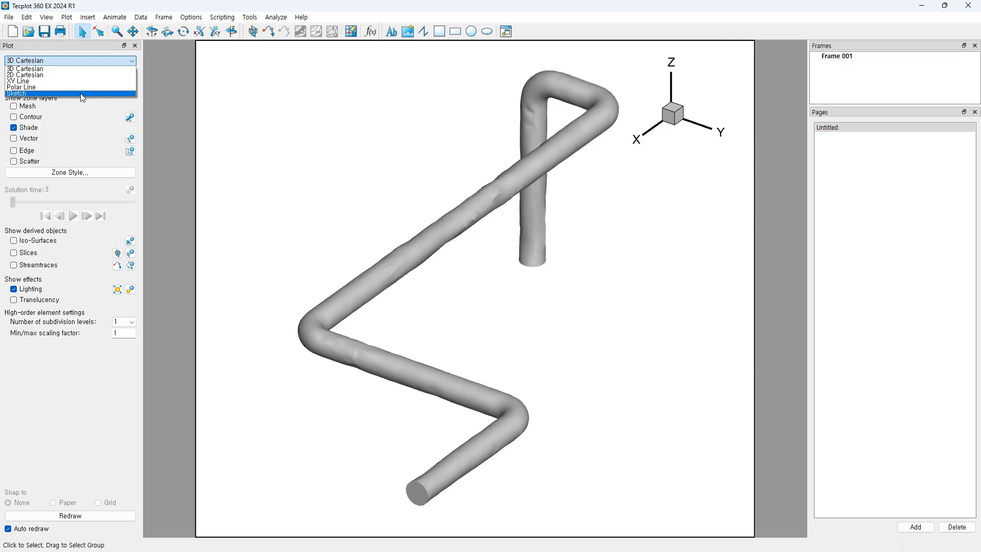
{"action": "left_click", "coordinate": [69, 60]}
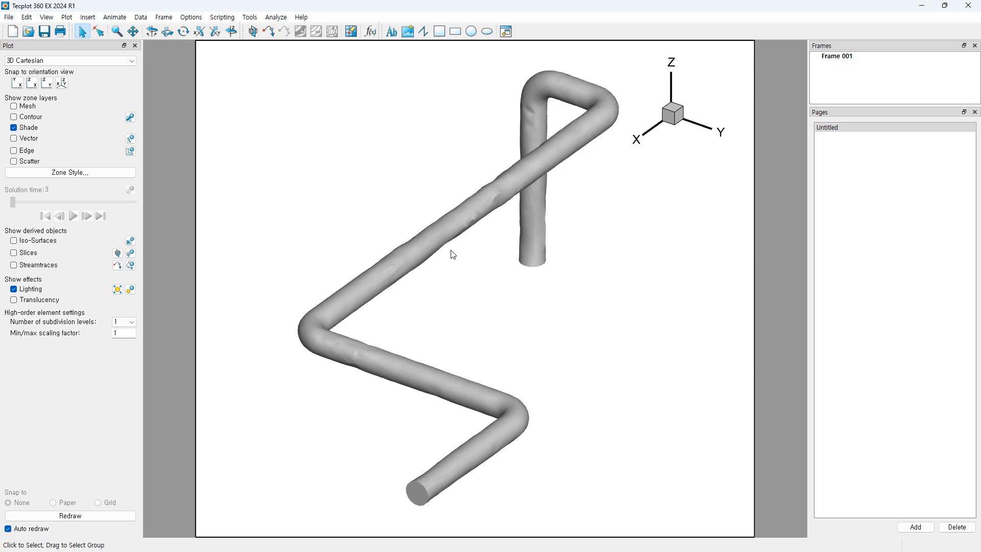
{"action": "left_click", "coordinate": [78, 61]}
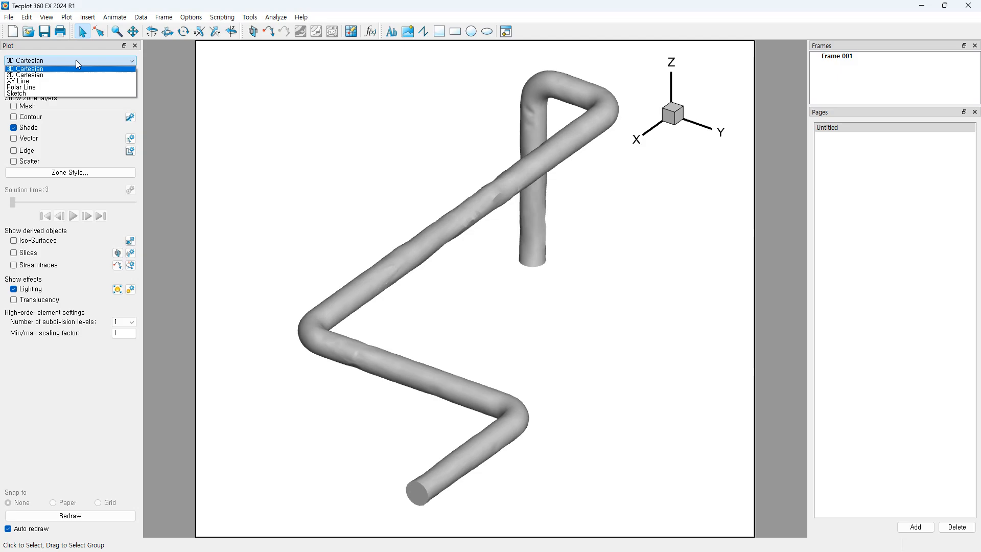
{"action": "left_click", "coordinate": [75, 60]}
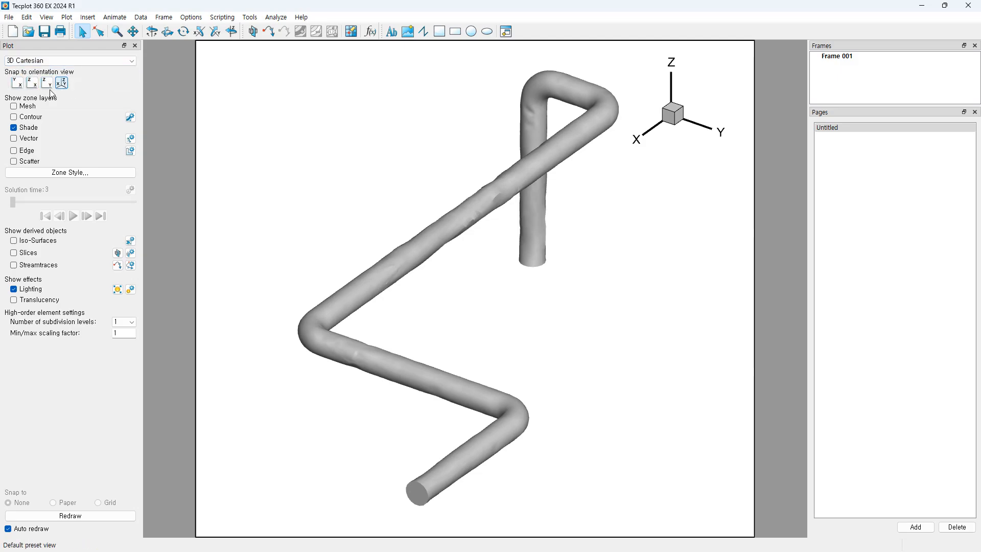
{"action": "left_click", "coordinate": [20, 86]}
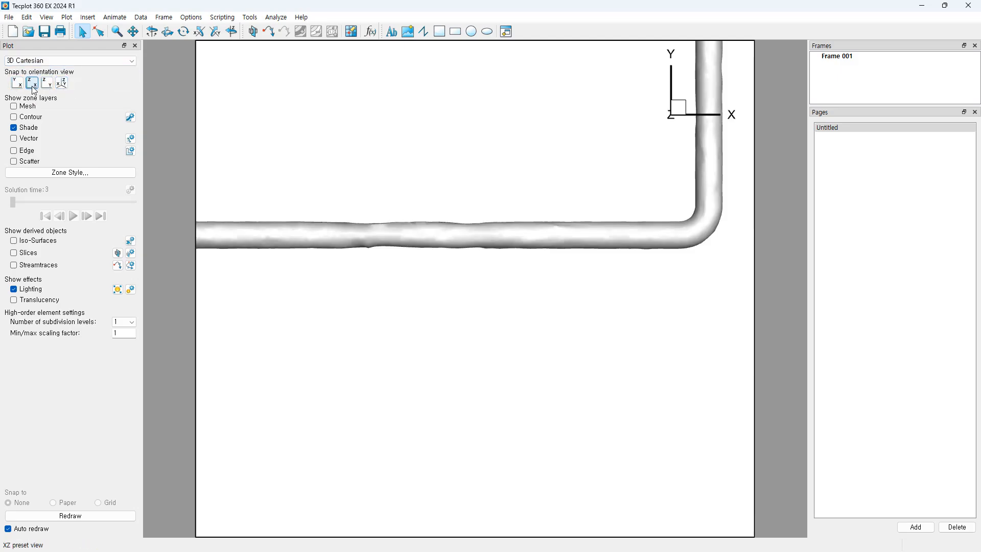
{"action": "left_click", "coordinate": [34, 87]}
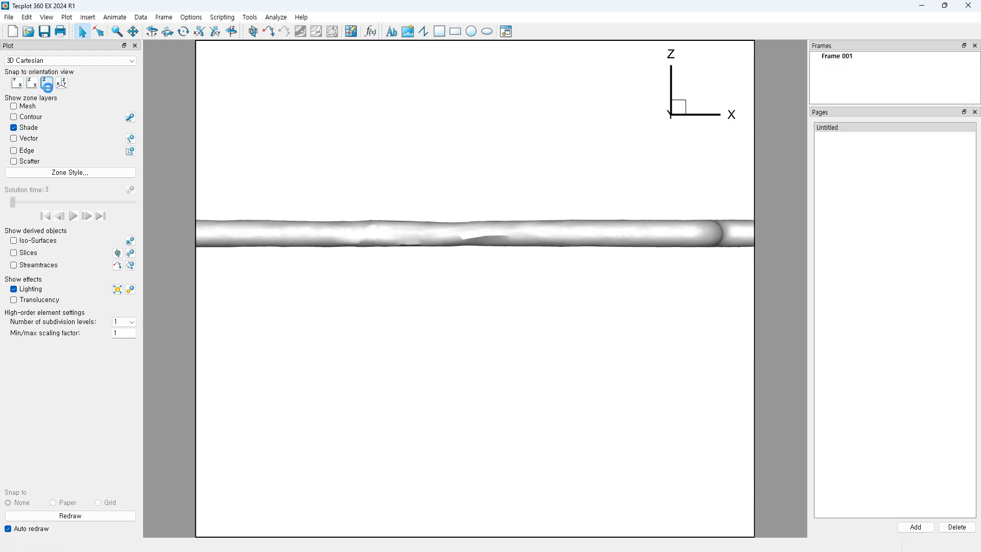
{"action": "left_click", "coordinate": [65, 89]}
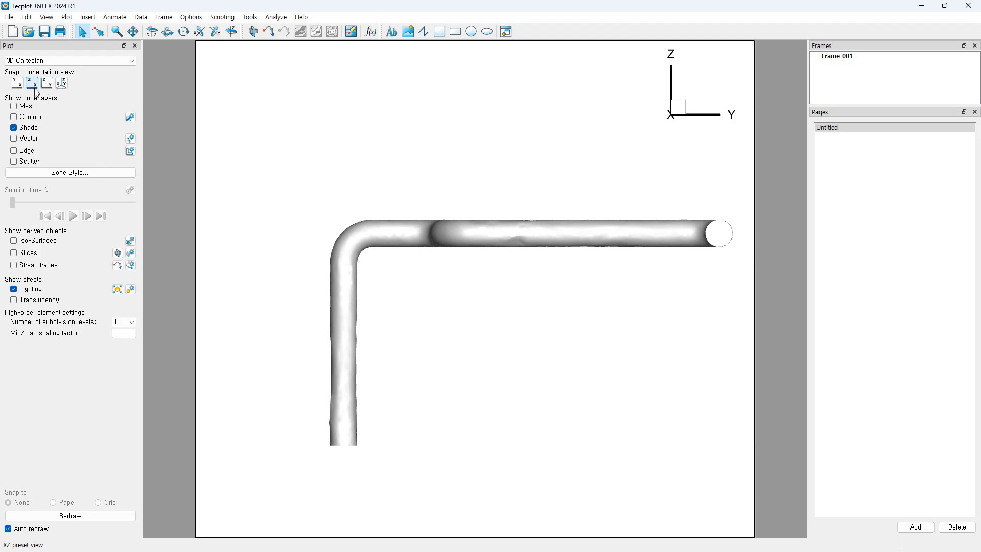
{"action": "left_click", "coordinate": [36, 91]}
{"action": "left_click", "coordinate": [48, 91]}
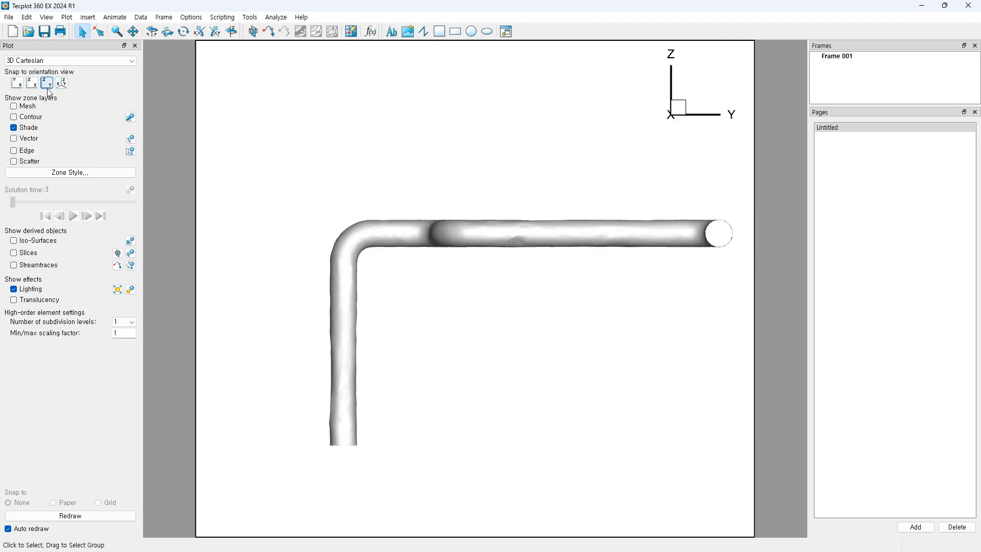
{"action": "left_click", "coordinate": [65, 88]}
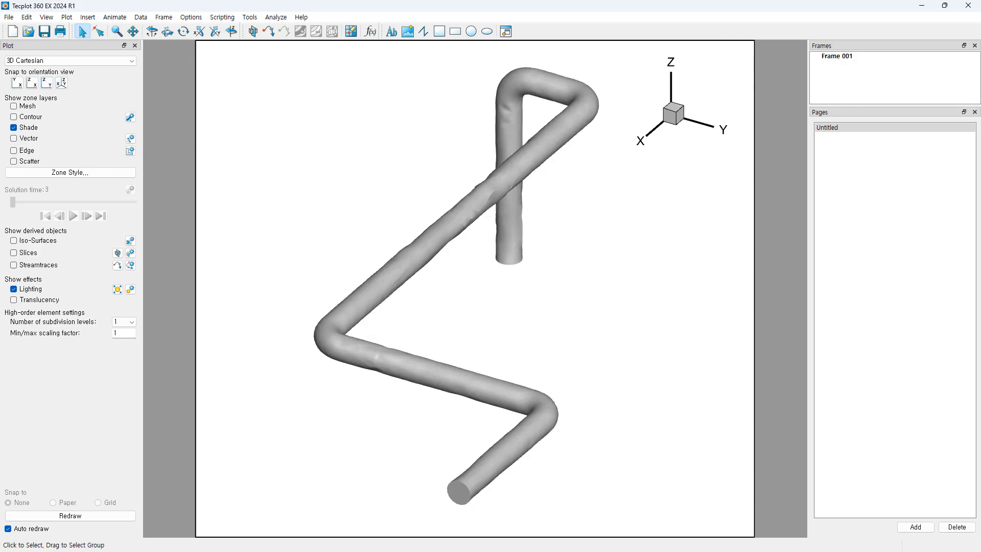
Step: Turn on the Mesh layer to overlay the triangular mesh on the shaded pipe
{"action": "left_click", "coordinate": [16, 108]}
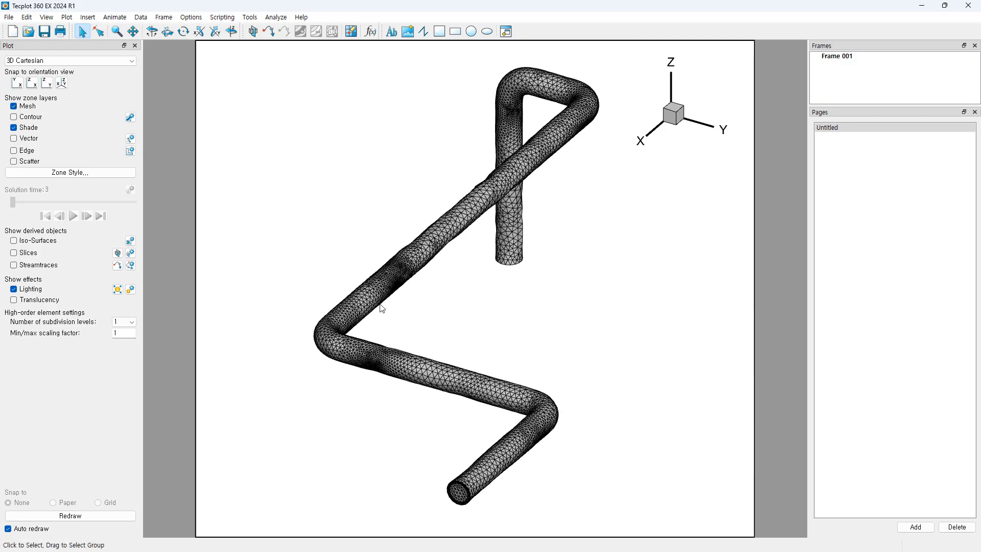
{"action": "scroll", "coordinate": [396, 321], "scroll_direction": "down", "scroll_amount": 1}
{"action": "right_click_drag", "start_coordinate": [438, 336], "coordinate": [470, 332]}
Step: Rotate and zoom the meshed pipe around its vertical axis to inspect it
{"action": "mouse_move", "coordinate": [522, 361]}
{"action": "right_mouse_down", "text": "ctrl"}
{"action": "mouse_move", "coordinate": [433, 353]}
{"action": "mouse_move", "coordinate": [523, 359]}
{"action": "right_mouse_up", "text": "ctrl"}
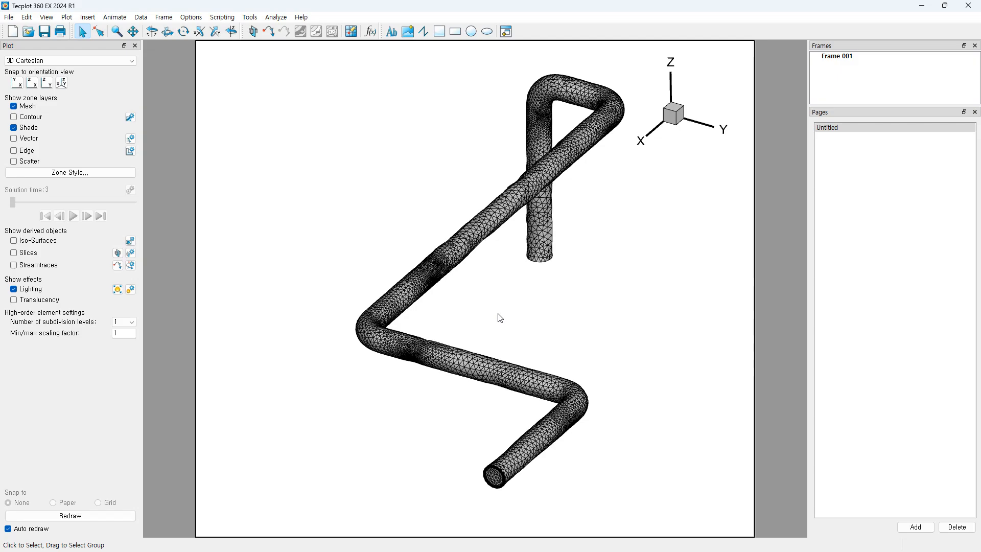
{"action": "mouse_move", "coordinate": [478, 365]}
{"action": "middle_mouse_down"}
{"action": "mouse_move", "coordinate": [481, 347]}
{"action": "mouse_move", "coordinate": [473, 379]}
{"action": "middle_mouse_up"}
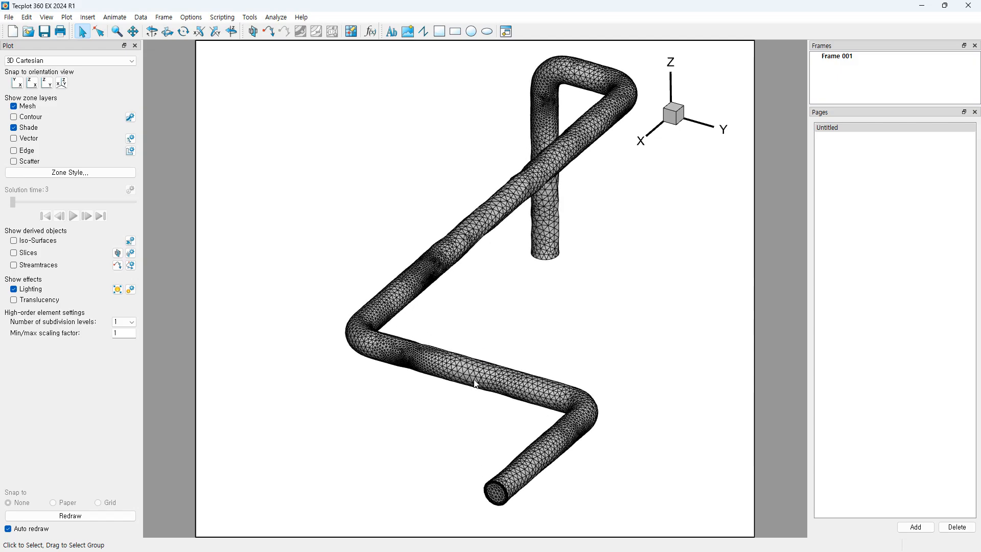
{"action": "mouse_move", "coordinate": [504, 330]}
{"action": "right_mouse_down", "text": "ctrl"}
{"action": "mouse_move", "coordinate": [478, 331]}
{"action": "mouse_move", "coordinate": [518, 335]}
{"action": "right_mouse_up", "text": "ctrl"}
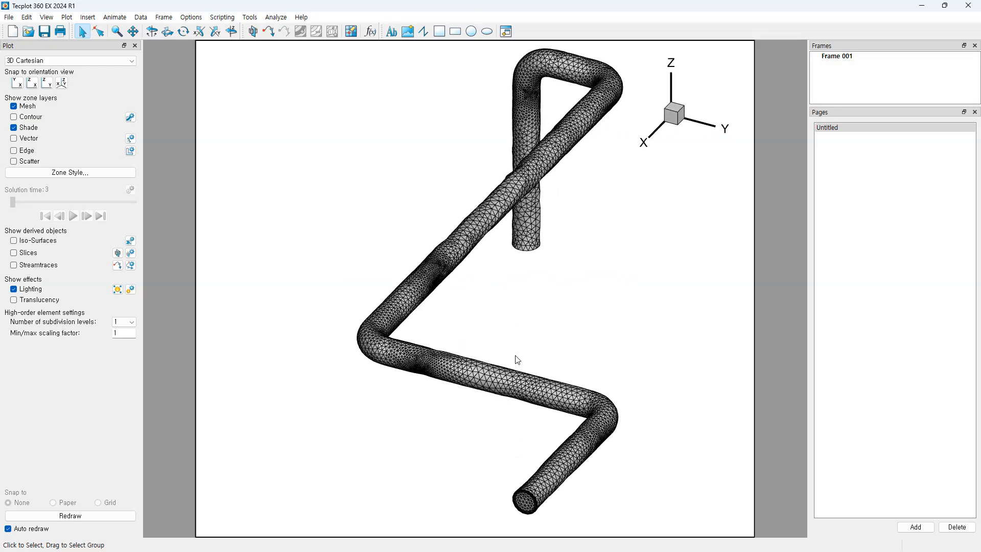
{"action": "right_click_drag", "start_coordinate": [575, 379], "coordinate": [528, 384], "text": "ctrl"}
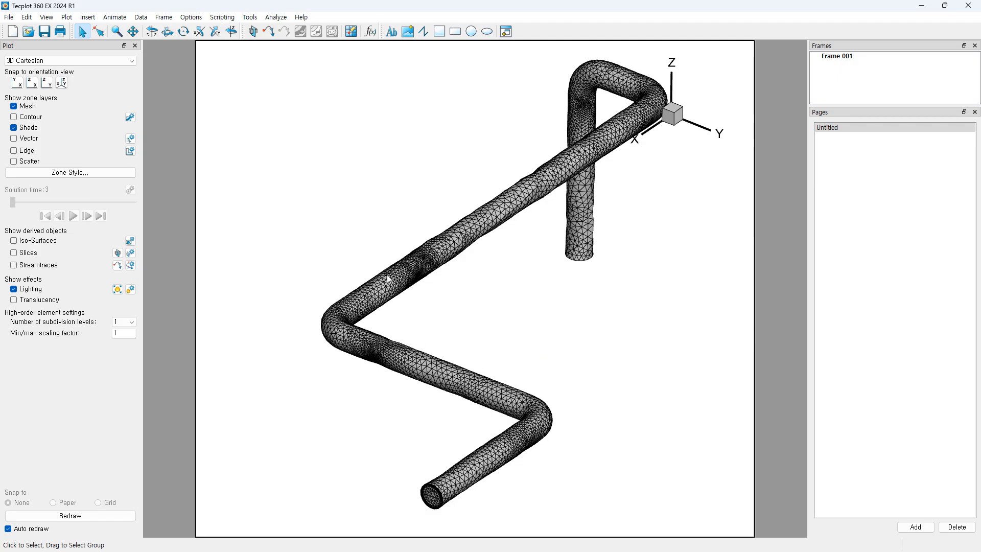
{"action": "middle_click_drag", "start_coordinate": [422, 367], "coordinate": [445, 365]}
{"action": "mouse_move", "coordinate": [481, 387]}
{"action": "right_mouse_down", "text": "ctrl"}
{"action": "mouse_move", "coordinate": [517, 369]}
{"action": "mouse_move", "coordinate": [477, 375]}
{"action": "mouse_move", "coordinate": [525, 378]}
{"action": "mouse_move", "coordinate": [477, 378]}
{"action": "right_mouse_up", "text": "ctrl"}
{"action": "middle_click_drag", "start_coordinate": [384, 288], "coordinate": [351, 452]}
Step: Zoom and pan until the whole meshed pipe is recentred in the plot
{"action": "middle_click_drag", "start_coordinate": [359, 308], "coordinate": [355, 359]}
{"action": "scroll", "coordinate": [474, 305], "scroll_direction": "down", "scroll_amount": 8}
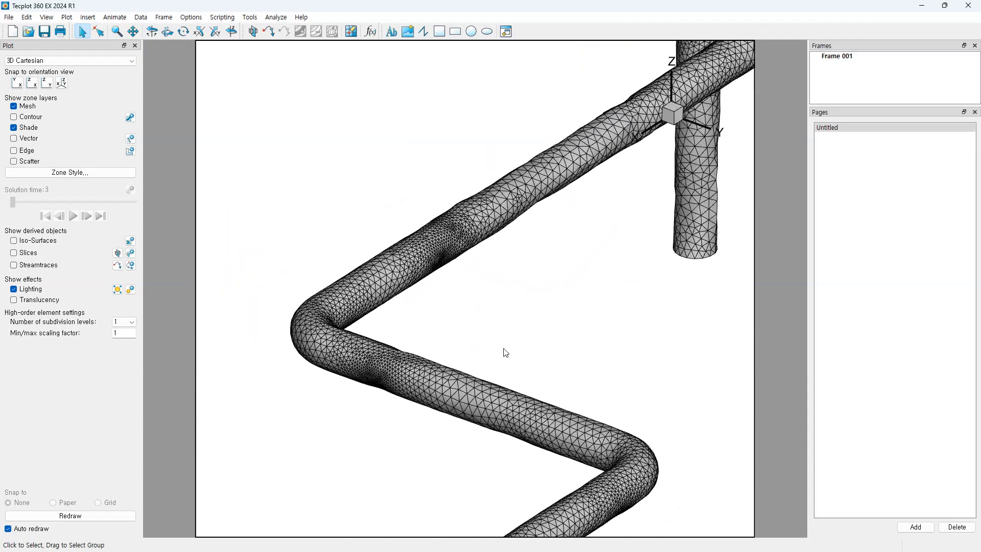
{"action": "right_click_drag", "start_coordinate": [537, 328], "coordinate": [430, 323]}
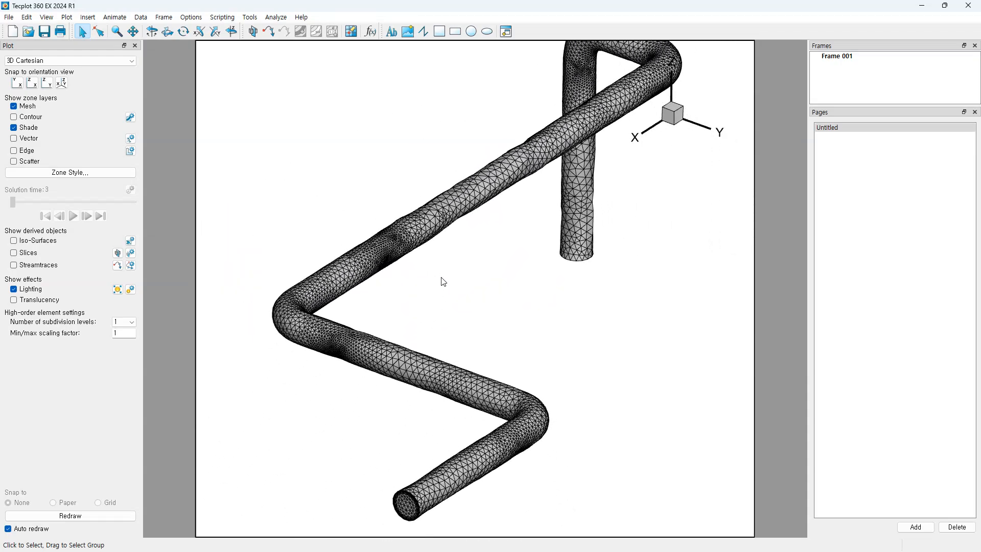
{"action": "right_click_drag", "start_coordinate": [440, 289], "coordinate": [480, 319]}
{"action": "middle_click_drag", "start_coordinate": [446, 307], "coordinate": [461, 278]}
{"action": "mouse_move", "coordinate": [487, 349]}
{"action": "right_mouse_down"}
{"action": "mouse_move", "coordinate": [471, 316]}
{"action": "mouse_move", "coordinate": [485, 343]}
{"action": "right_mouse_up"}
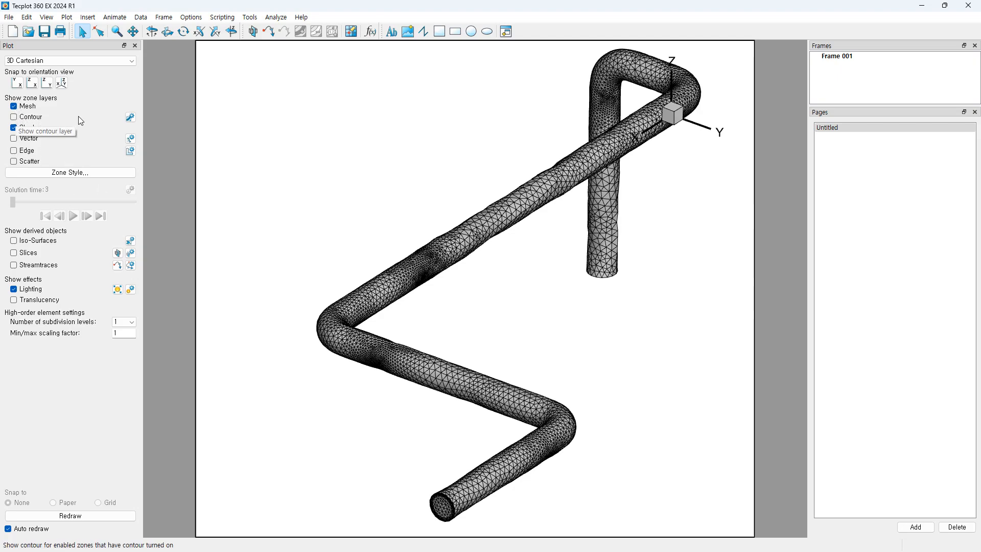
Step: Turn on contour colouring and move the colour legend to the lower right
{"action": "left_click", "coordinate": [14, 118]}
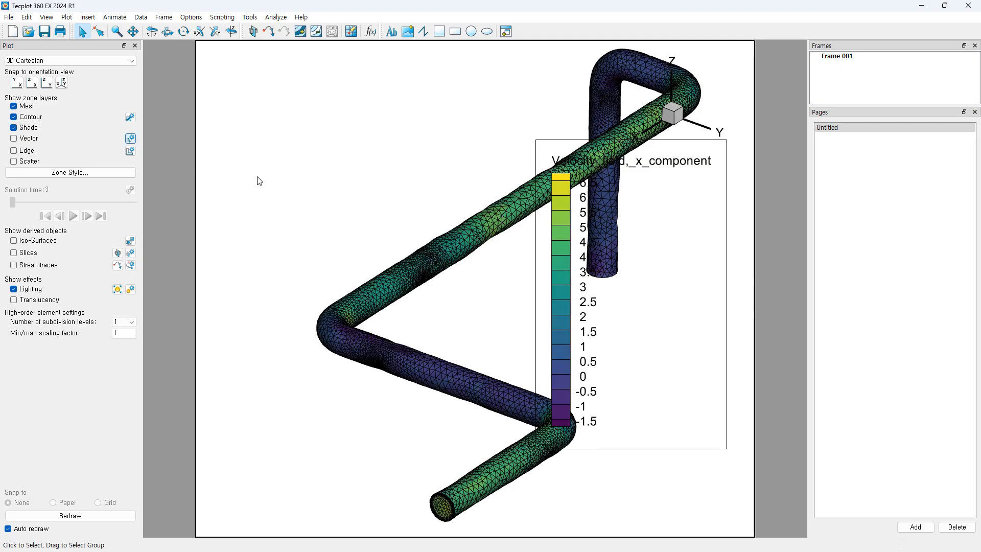
{"action": "left_click", "coordinate": [627, 237]}
{"action": "left_click_drag", "start_coordinate": [626, 237], "coordinate": [607, 308]}
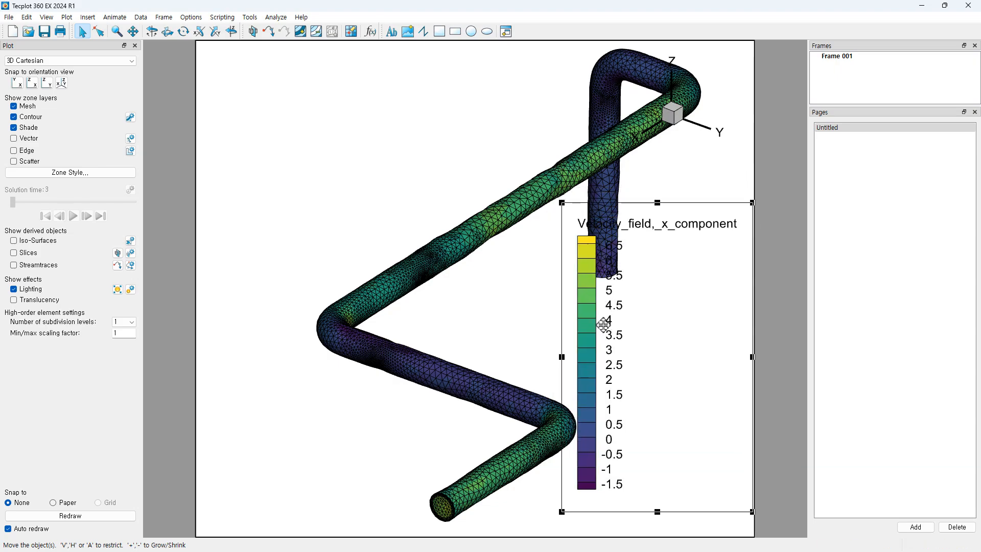
Step: In Contour Details, set the contour variable to 7: Pressure
{"action": "left_click", "coordinate": [131, 117]}
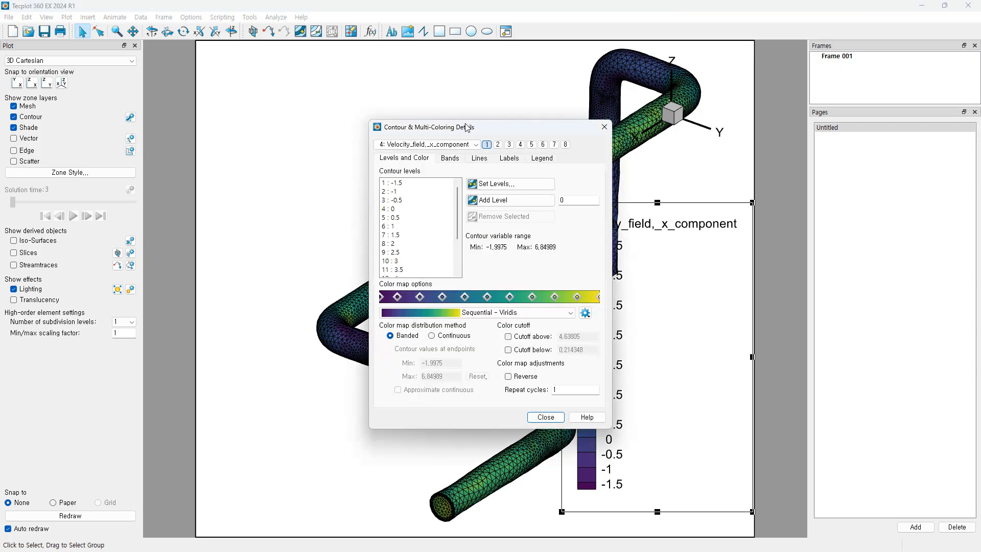
{"action": "left_click_drag", "start_coordinate": [500, 133], "coordinate": [352, 144]}
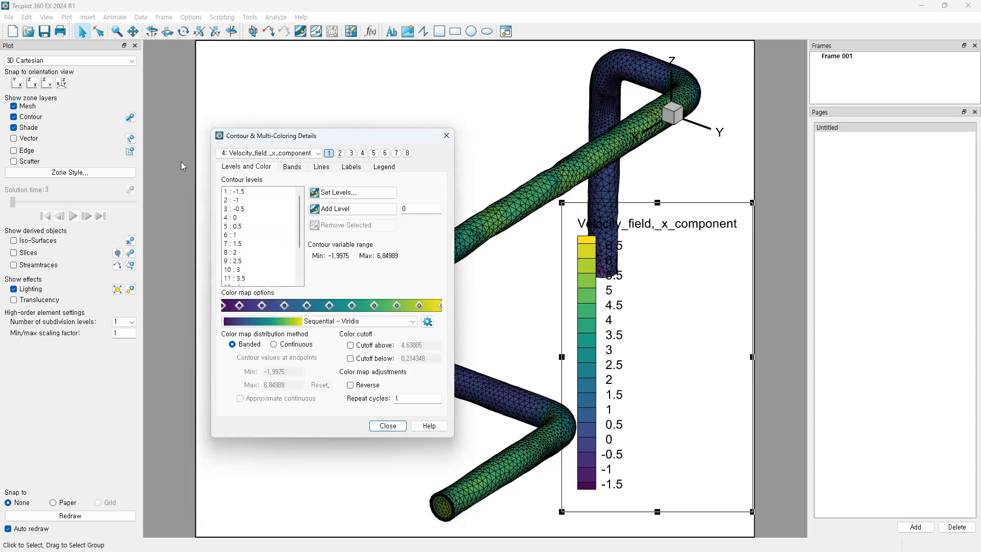
{"action": "left_click", "coordinate": [317, 155]}
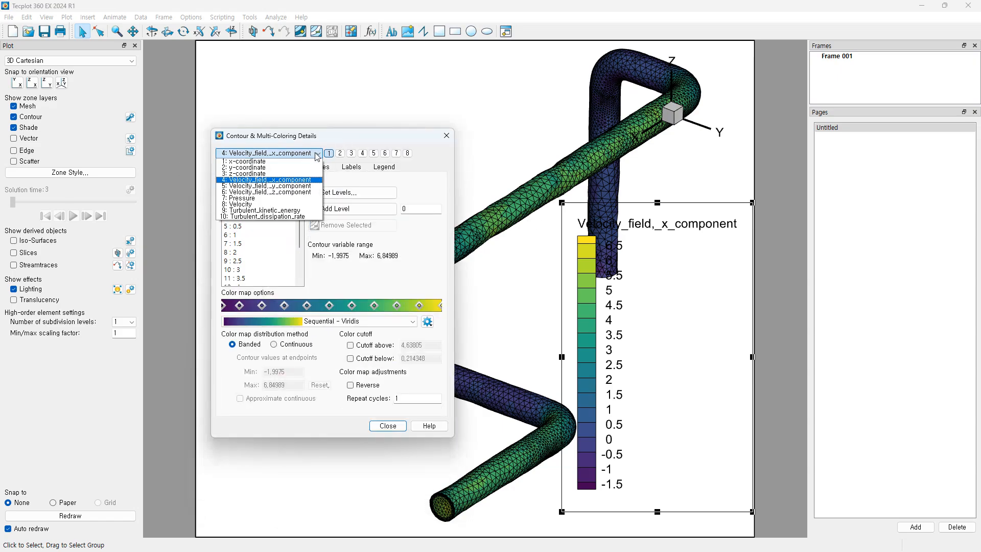
{"action": "left_click", "coordinate": [261, 199]}
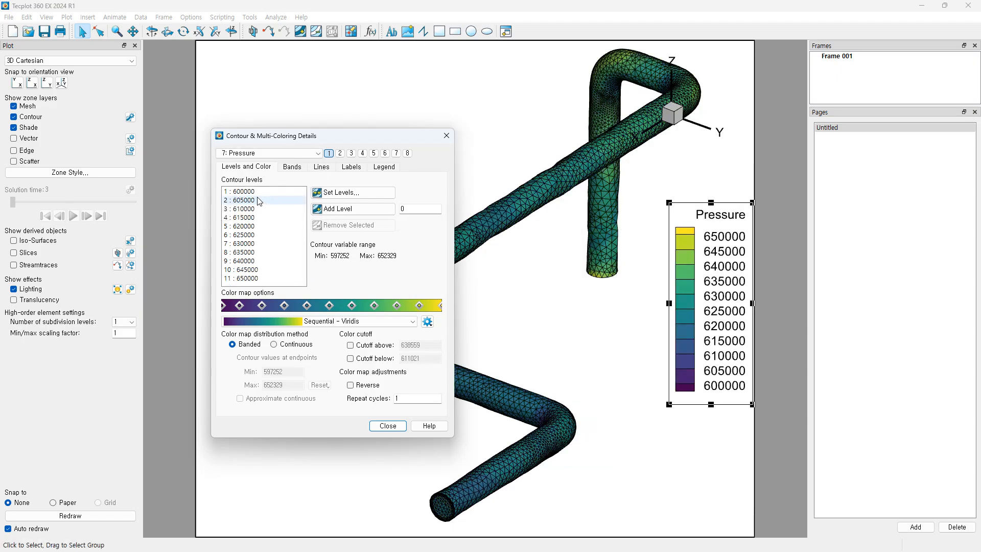
{"action": "left_click_drag", "start_coordinate": [317, 141], "coordinate": [298, 126]}
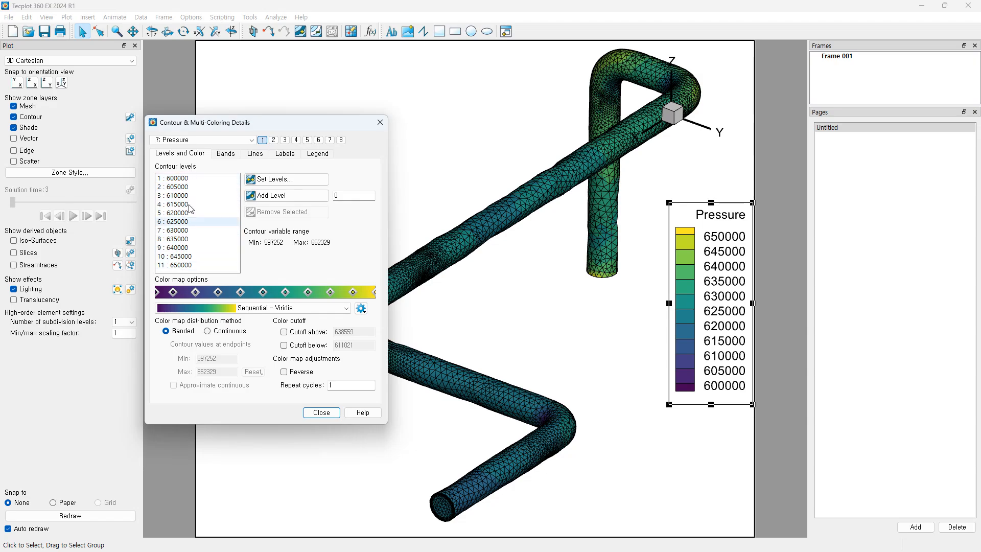
{"action": "left_click", "coordinate": [268, 313]}
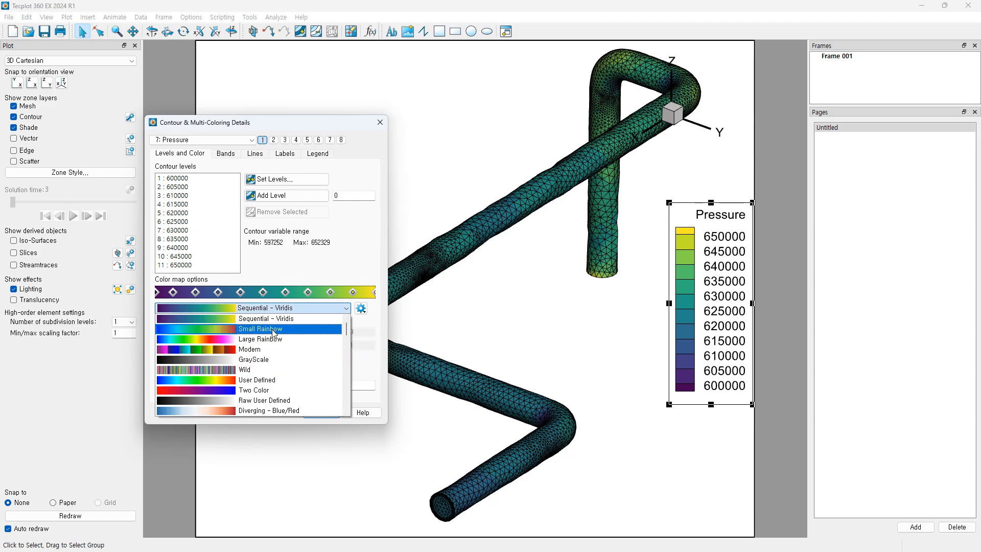
Step: Set the contour colour map to Small Rainbow after browsing the other maps
{"action": "left_click", "coordinate": [274, 329]}
{"action": "left_click_drag", "start_coordinate": [303, 128], "coordinate": [250, 128]}
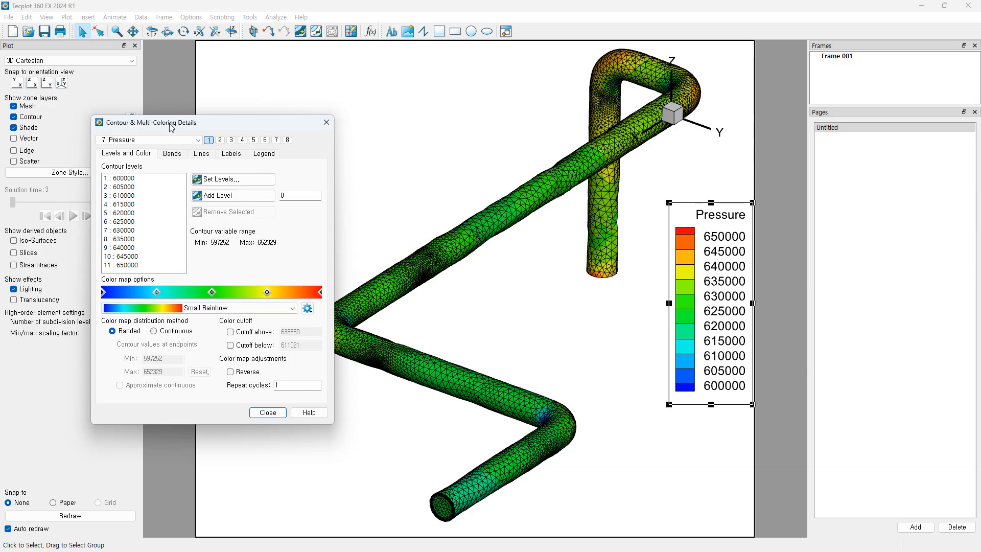
{"action": "left_click", "coordinate": [279, 308]}
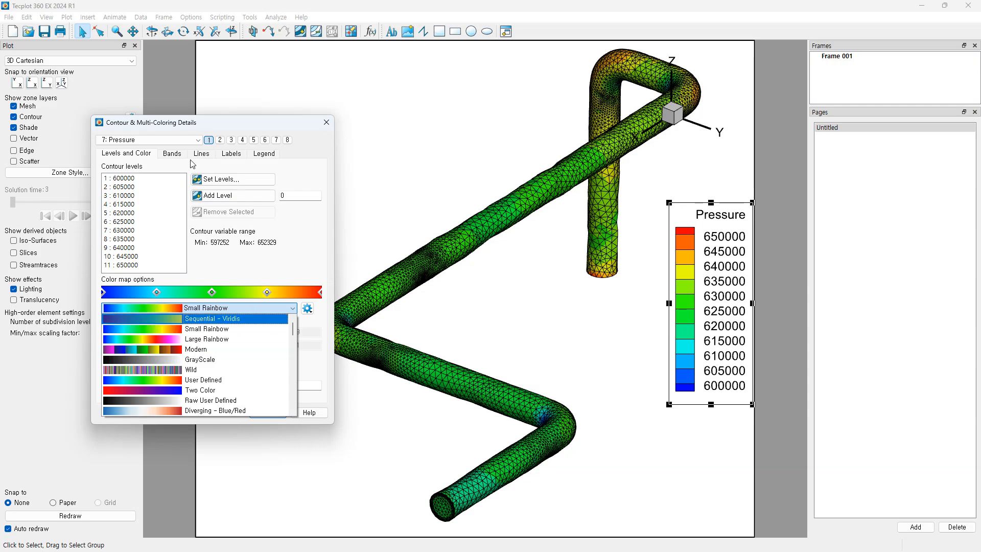
{"action": "left_click", "coordinate": [190, 141]}
{"action": "left_click", "coordinate": [190, 141]}
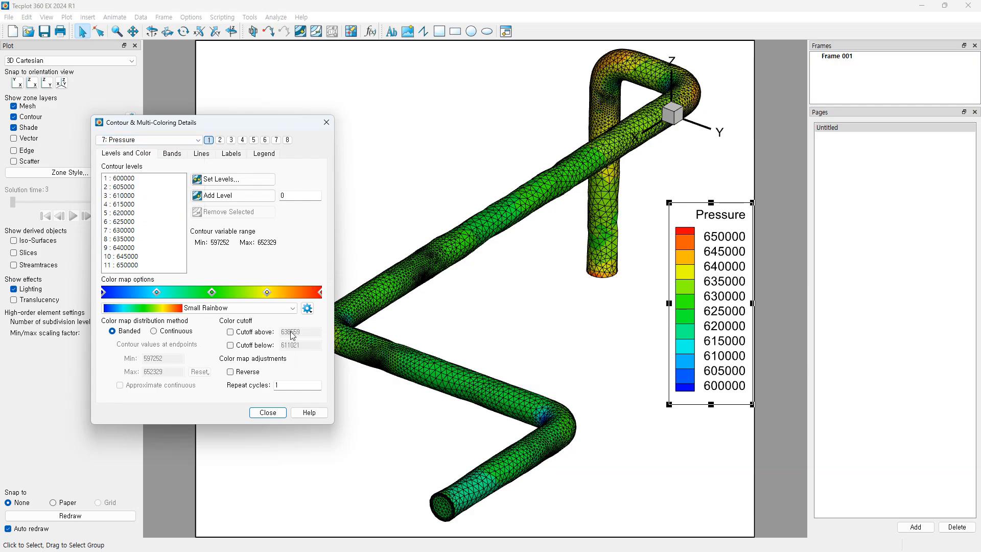
{"action": "left_click", "coordinate": [260, 306]}
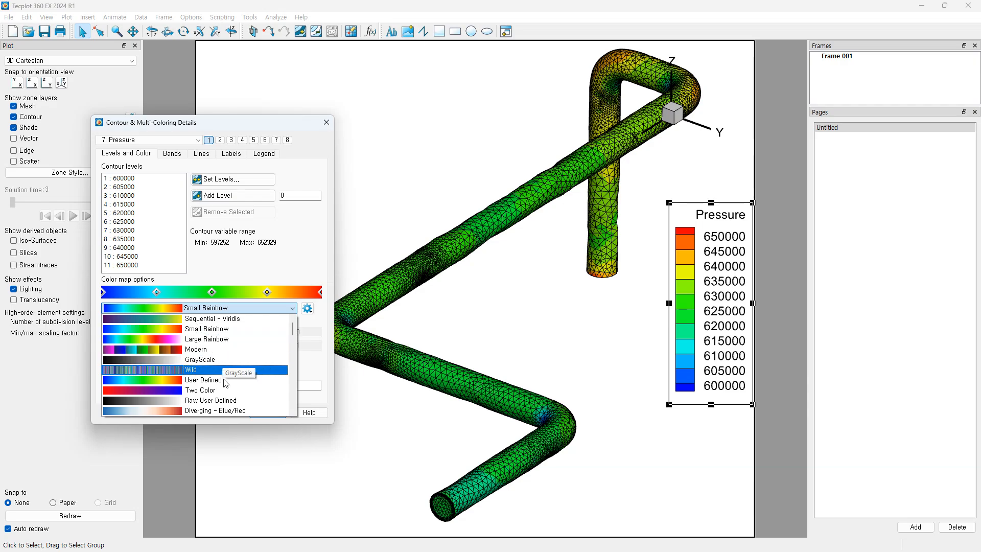
{"action": "scroll", "coordinate": [223, 388], "scroll_direction": "down", "scroll_amount": 1}
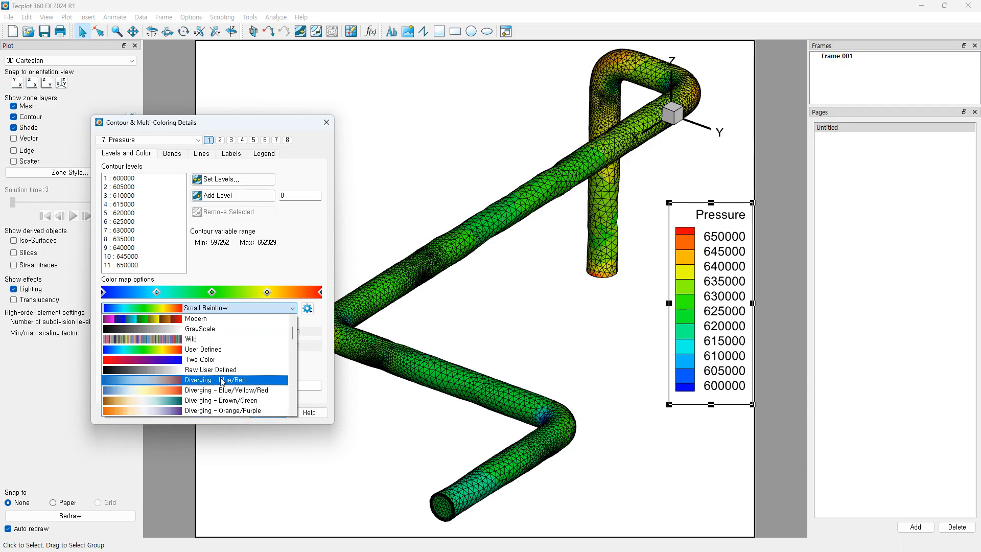
{"action": "scroll", "coordinate": [228, 391], "scroll_direction": "down", "scroll_amount": 4}
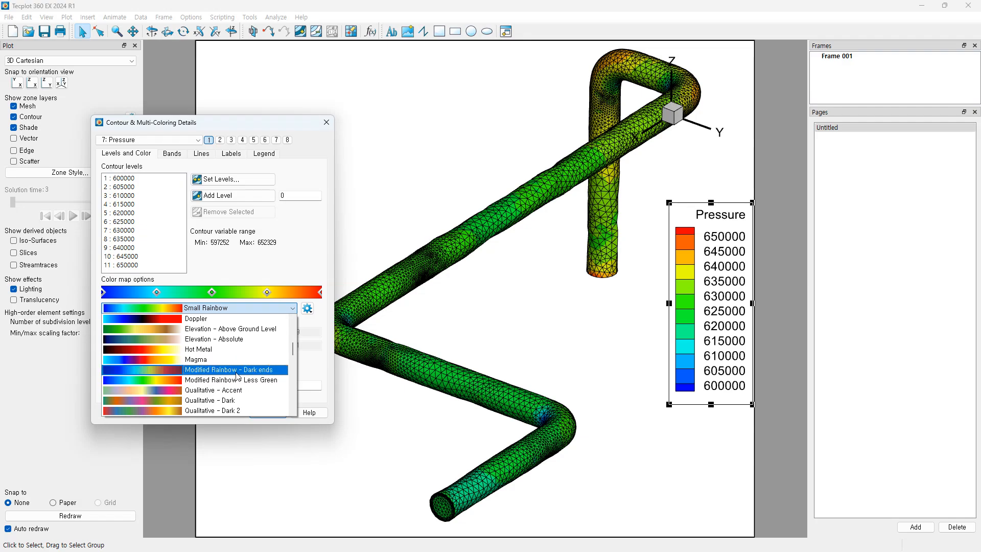
{"action": "scroll", "coordinate": [238, 311], "scroll_direction": "up", "scroll_amount": 3}
{"action": "left_click", "coordinate": [264, 276]}
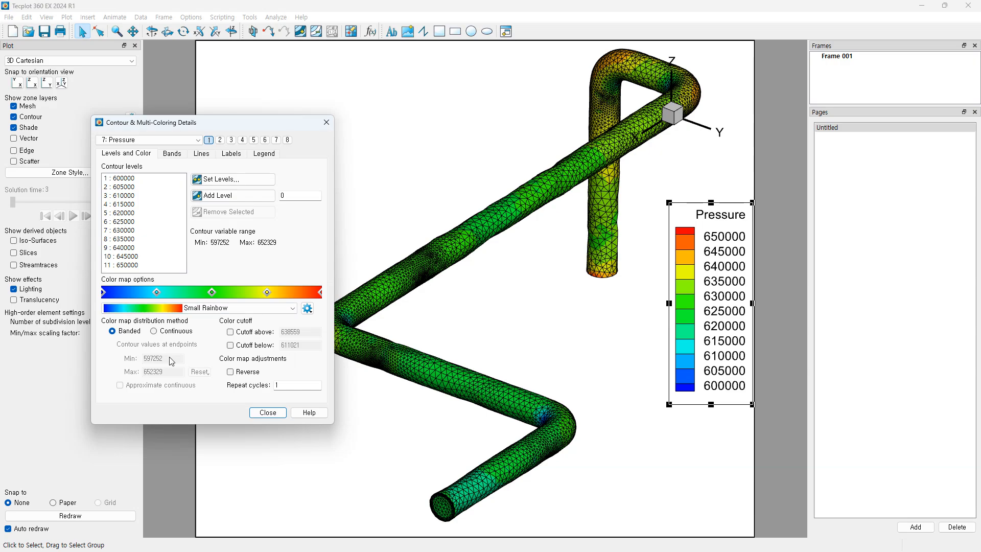
{"action": "left_click", "coordinate": [168, 308]}
{"action": "left_click", "coordinate": [154, 318]}
Step: Try Continuous and Reverse, then leave the contours Banded in blue-low, red-high order
{"action": "left_click", "coordinate": [154, 331]}
{"action": "left_click", "coordinate": [113, 331]}
{"action": "left_click", "coordinate": [155, 331]}
{"action": "left_click", "coordinate": [113, 332]}
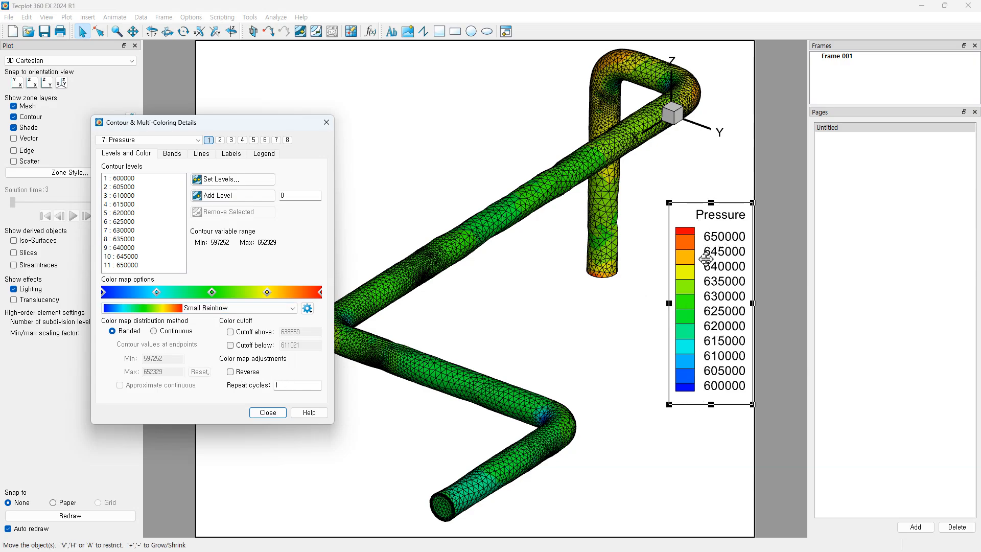
{"action": "left_click", "coordinate": [230, 372]}
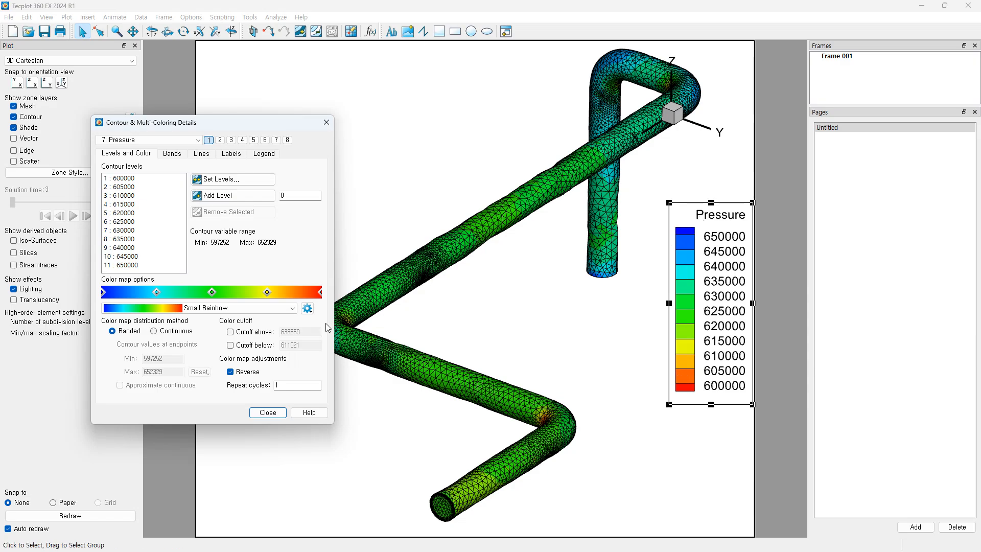
{"action": "left_click", "coordinate": [231, 373]}
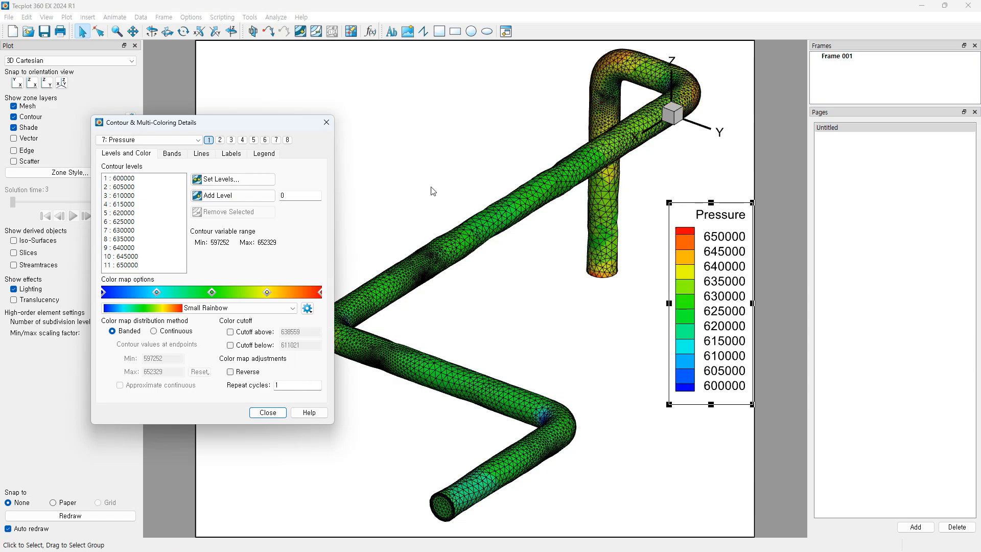
Step: Close Contour & Multi-Coloring Details and turn off the Pressure contour colouring
{"action": "left_click", "coordinate": [327, 123]}
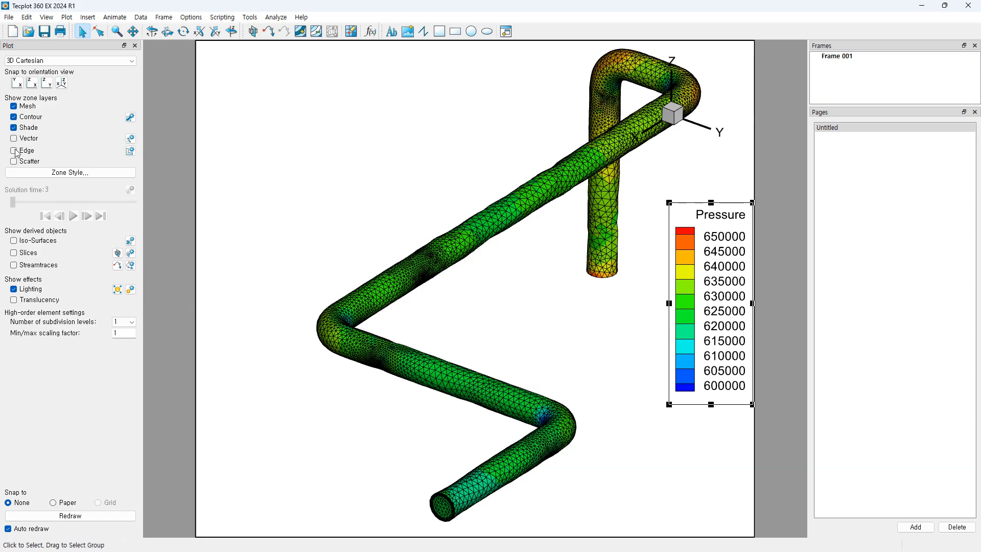
{"action": "left_click", "coordinate": [14, 117]}
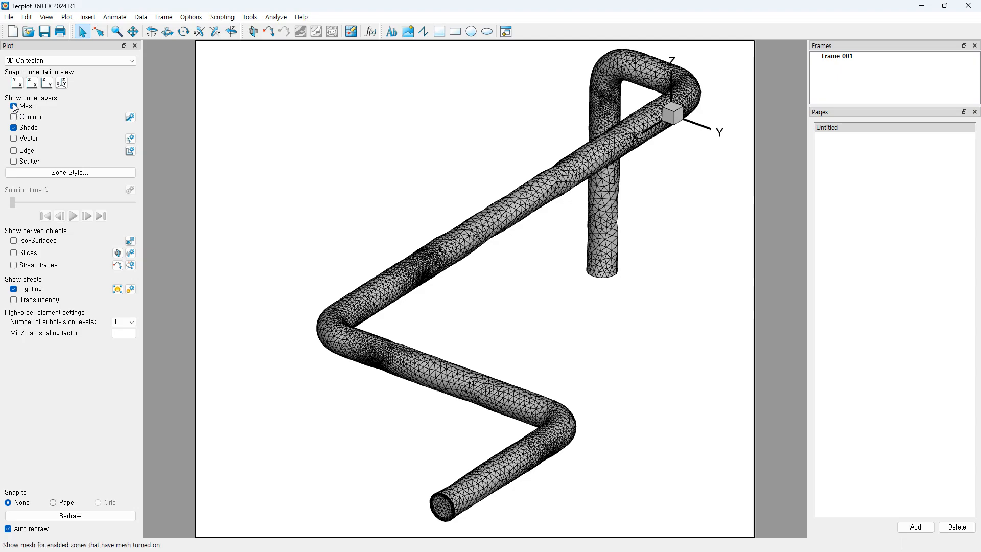
Step: Hide the mesh and show vectors with U, V, W set to Velocity_field x, y, z components
{"action": "left_click", "coordinate": [14, 107]}
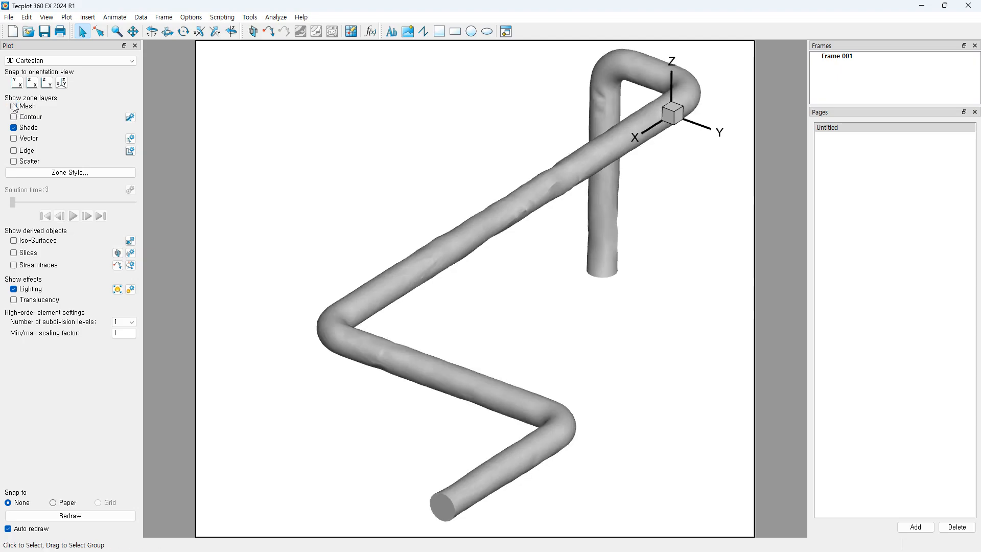
{"action": "left_click", "coordinate": [14, 140]}
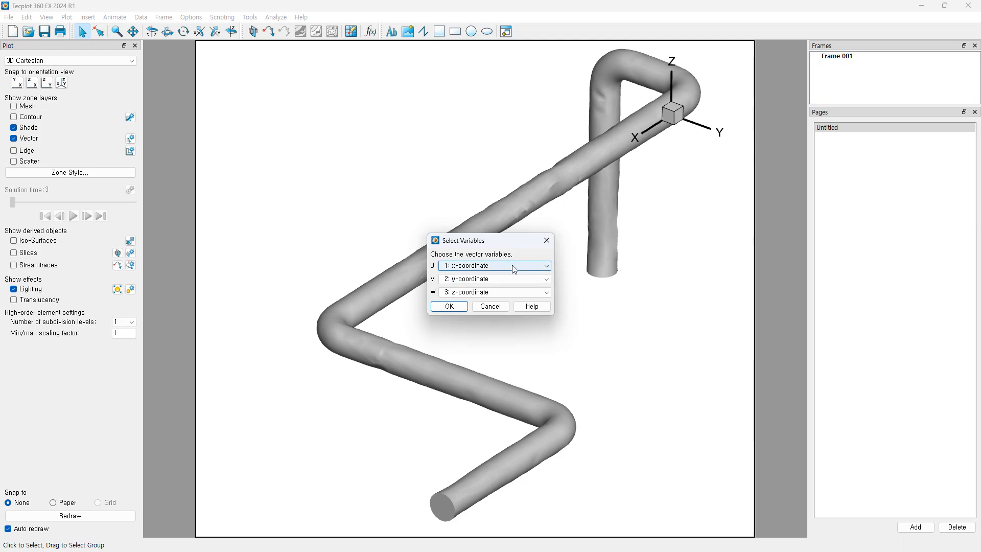
{"action": "left_click", "coordinate": [515, 267]}
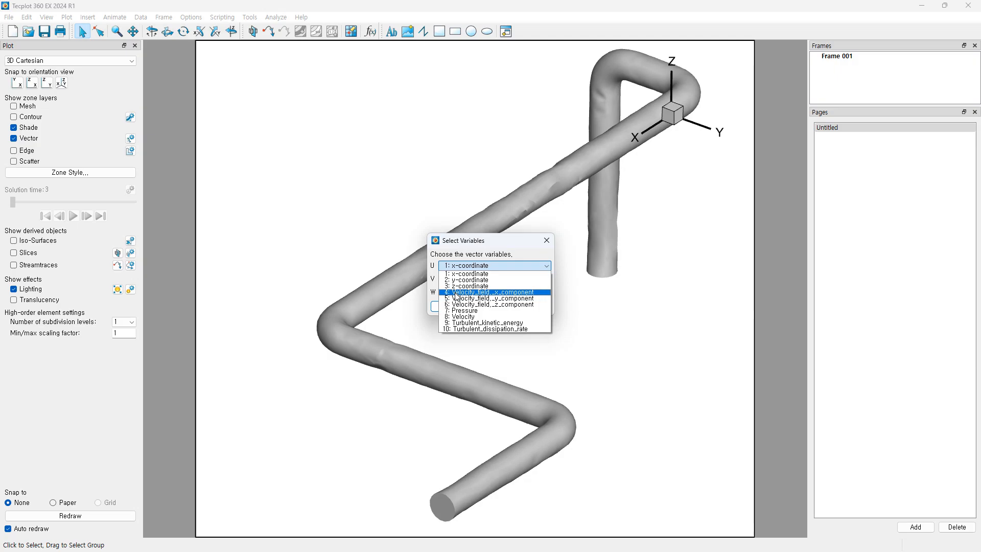
{"action": "left_click", "coordinate": [494, 292]}
{"action": "left_click", "coordinate": [506, 279]}
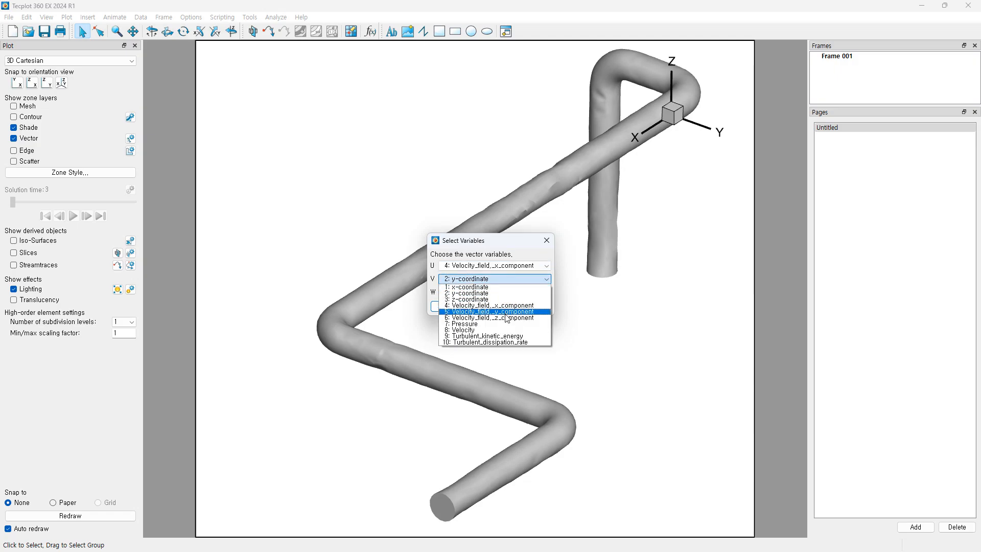
{"action": "left_click", "coordinate": [506, 312]}
{"action": "left_click", "coordinate": [506, 292]}
{"action": "left_click", "coordinate": [508, 331]}
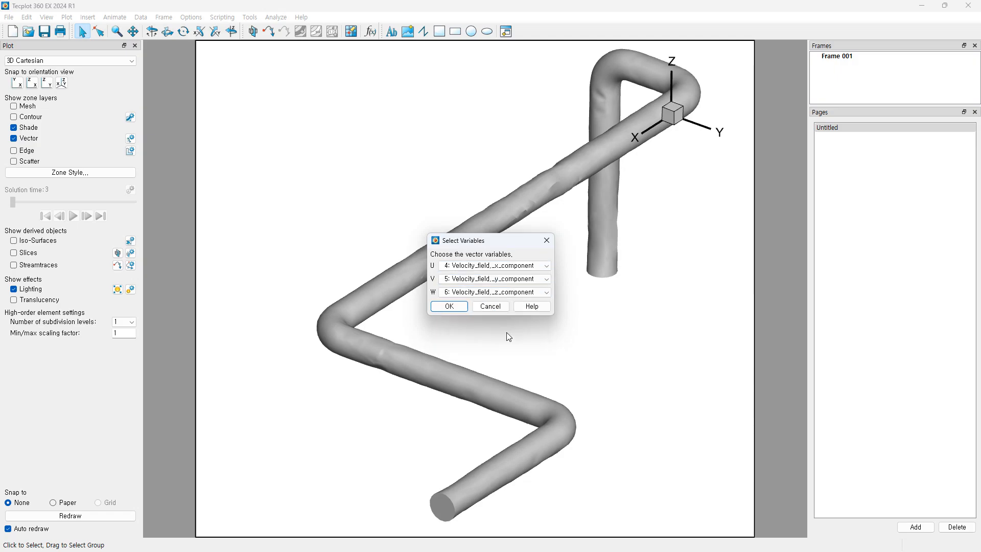
{"action": "left_click", "coordinate": [448, 305]}
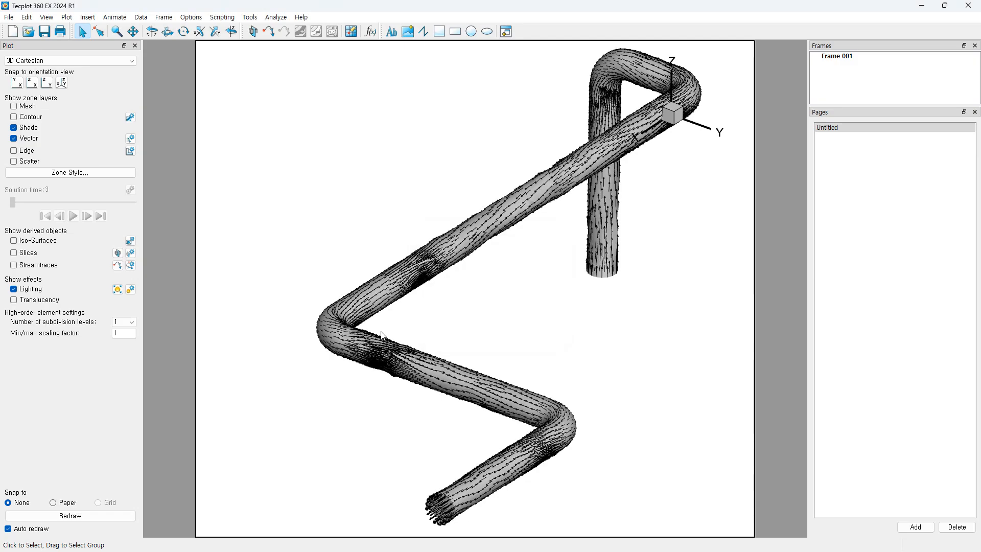
Step: Switch the Mesh layer back on over the shaded pipe and vector arrows
{"action": "scroll", "coordinate": [409, 351], "scroll_direction": "up", "scroll_amount": 3}
{"action": "scroll", "coordinate": [426, 286], "scroll_direction": "down", "scroll_amount": 2}
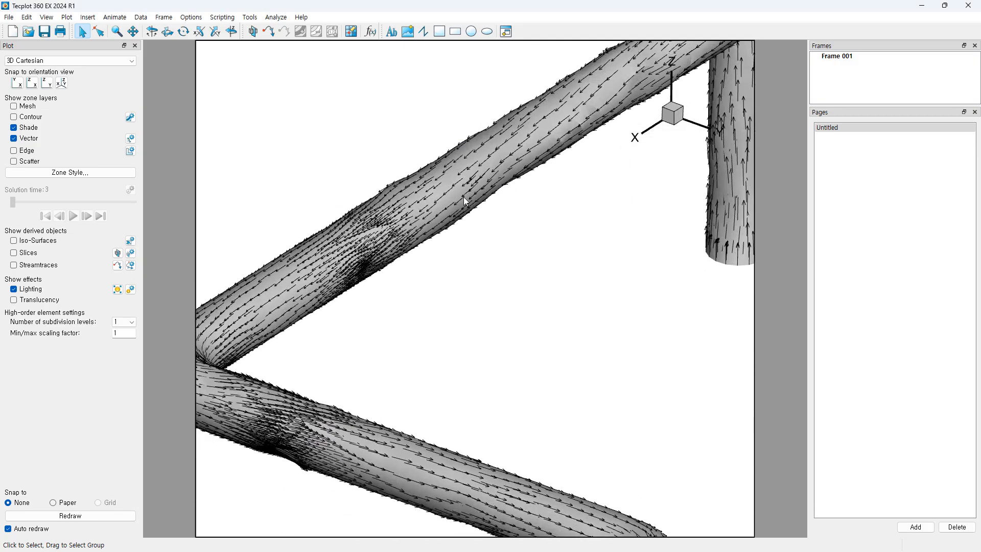
{"action": "right_click_drag", "start_coordinate": [429, 309], "coordinate": [482, 289]}
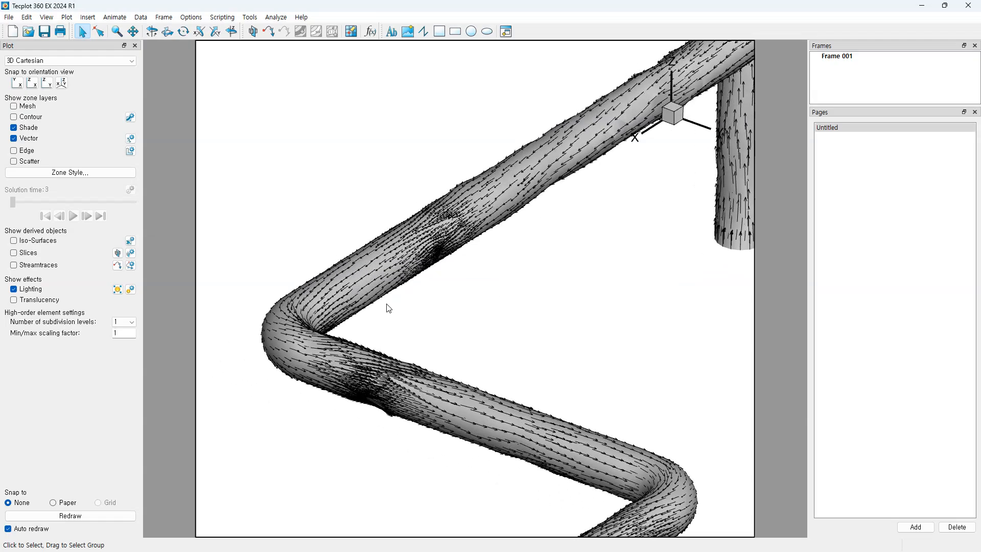
{"action": "left_click", "coordinate": [14, 107]}
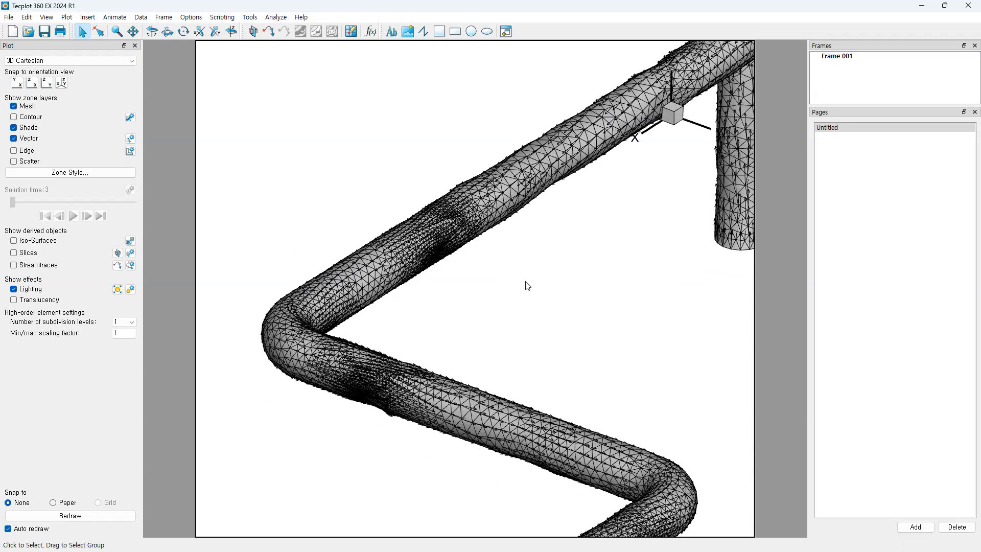
Step: Zoom and pan across the pipe to inspect the mesh wireframe with the vectors
{"action": "scroll", "coordinate": [335, 290], "scroll_direction": "up", "scroll_amount": 5}
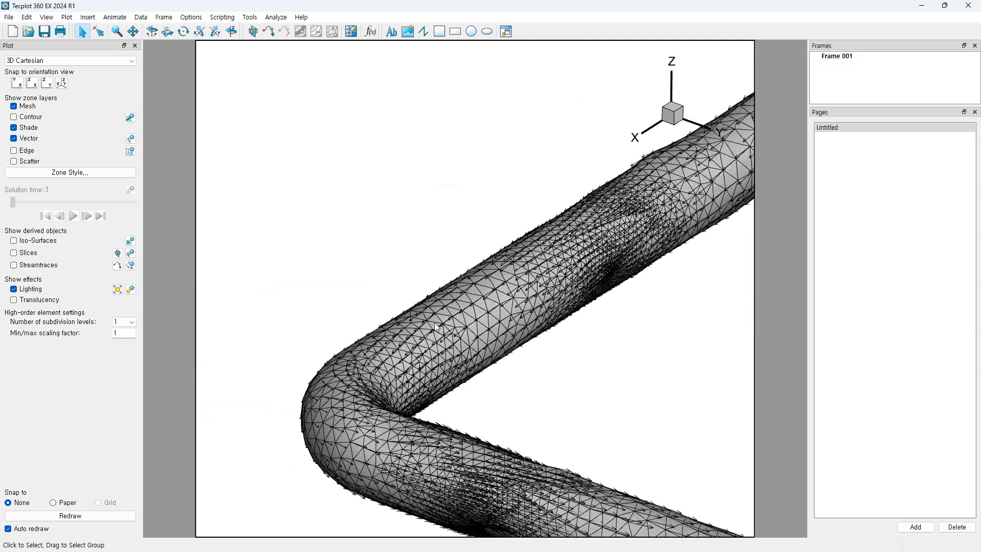
{"action": "scroll", "coordinate": [428, 347], "scroll_direction": "up", "scroll_amount": 2}
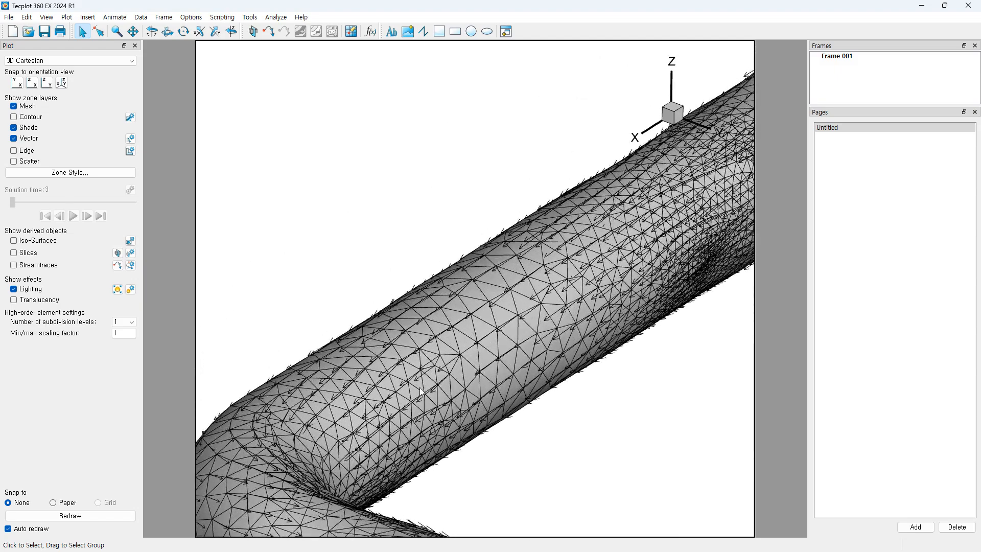
{"action": "scroll", "coordinate": [419, 389], "scroll_direction": "up", "scroll_amount": 2}
{"action": "right_click_drag", "start_coordinate": [476, 382], "coordinate": [384, 336]}
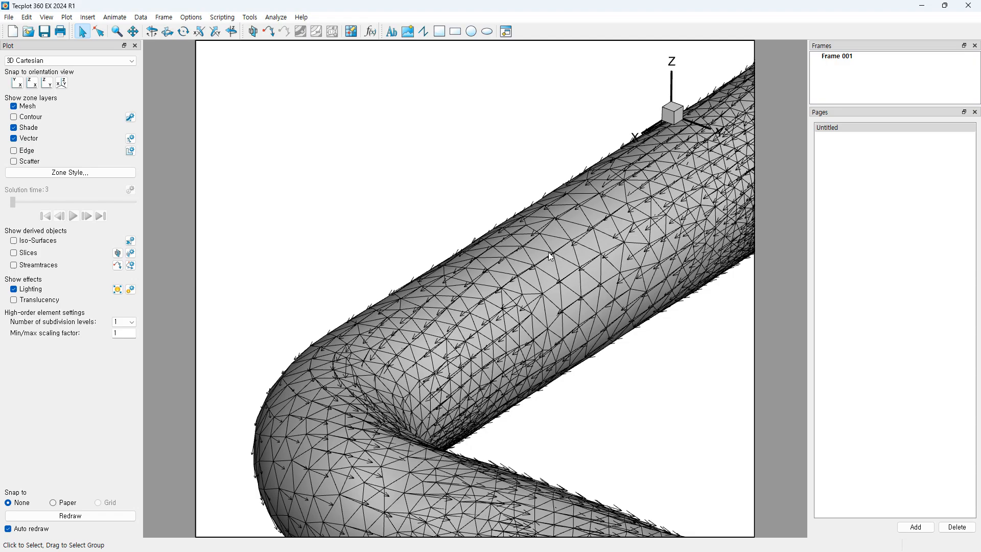
{"action": "scroll", "coordinate": [566, 336], "scroll_direction": "up", "scroll_amount": 4}
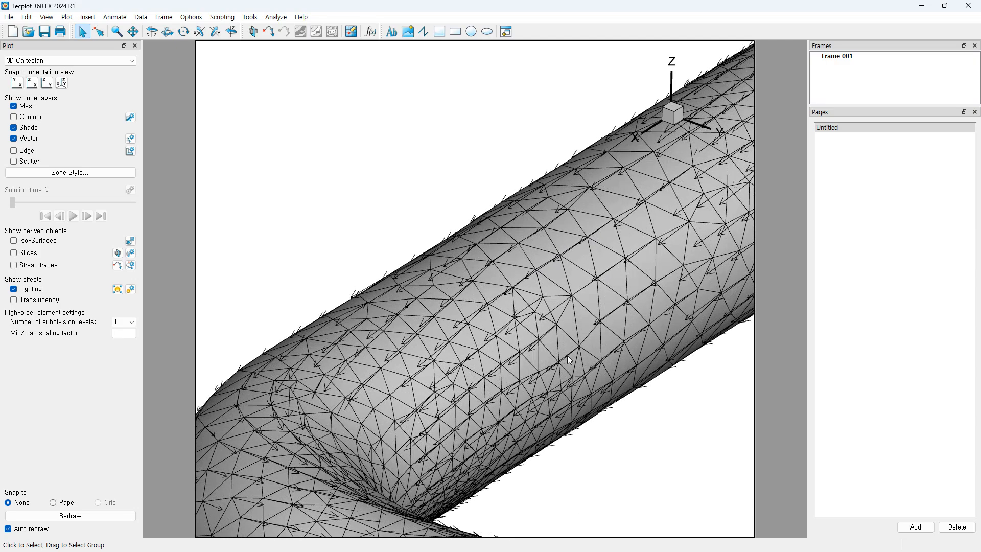
{"action": "scroll", "coordinate": [521, 307], "scroll_direction": "down", "scroll_amount": 1}
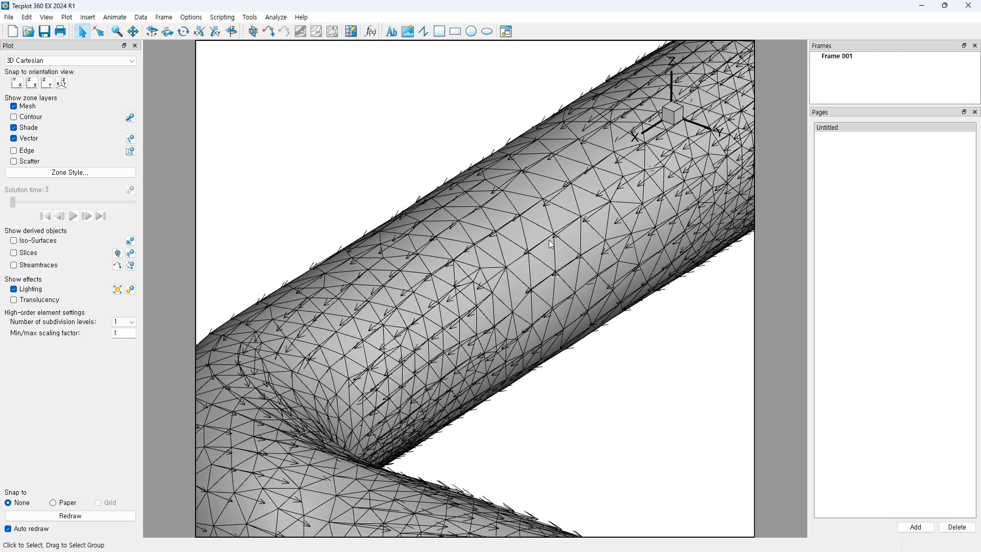
{"action": "scroll", "coordinate": [523, 303], "scroll_direction": "down", "scroll_amount": 3}
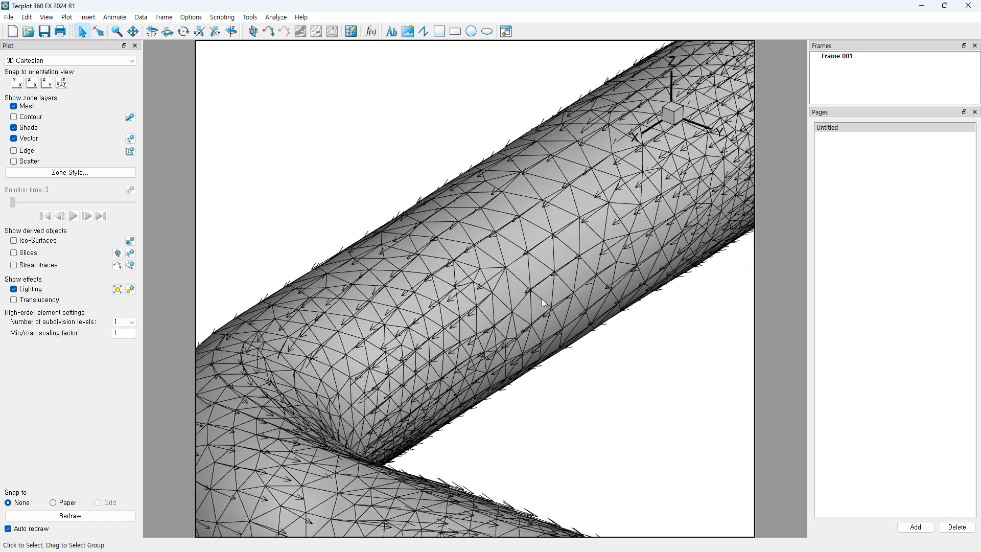
{"action": "scroll", "coordinate": [595, 391], "scroll_direction": "down", "scroll_amount": 5}
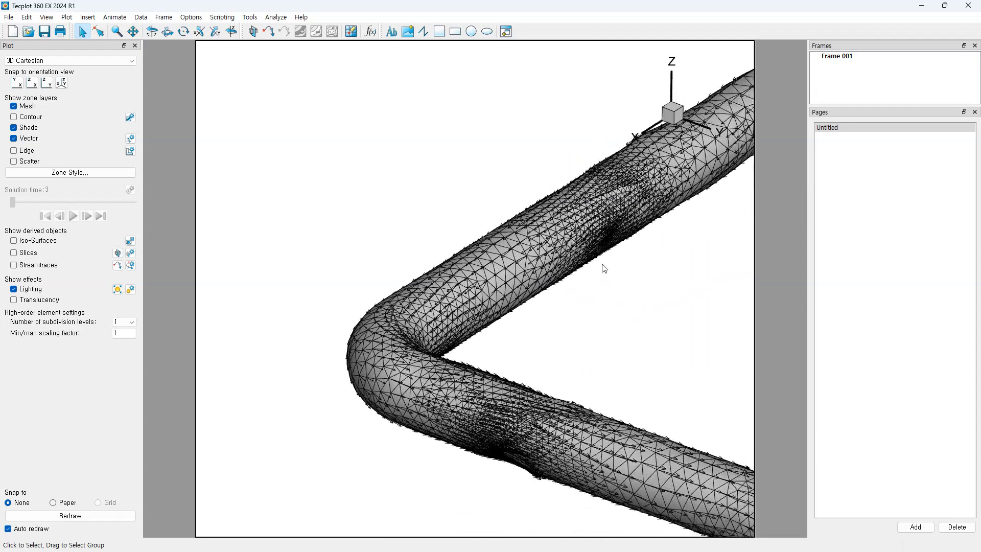
{"action": "scroll", "coordinate": [605, 352], "scroll_direction": "down", "scroll_amount": 5}
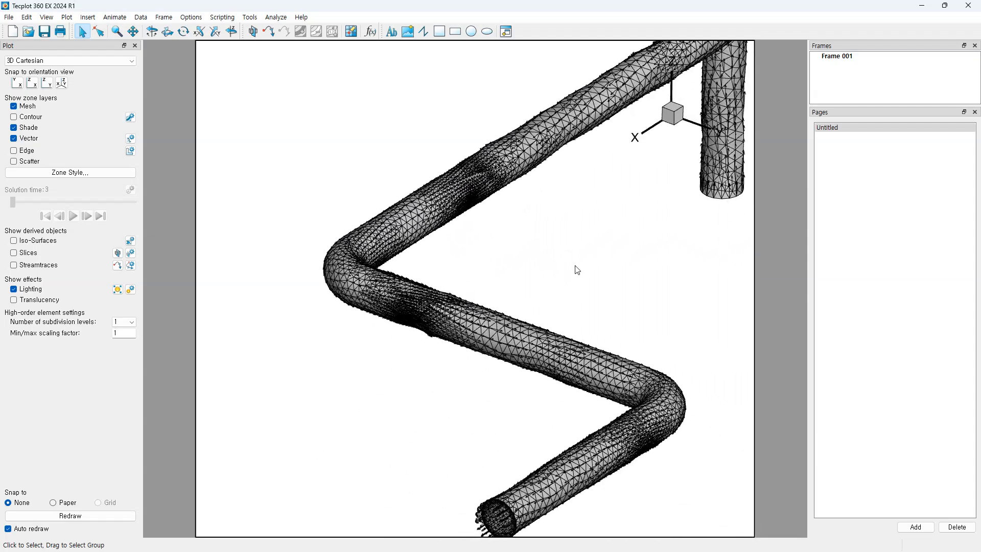
{"action": "scroll", "coordinate": [589, 267], "scroll_direction": "down", "scroll_amount": 4}
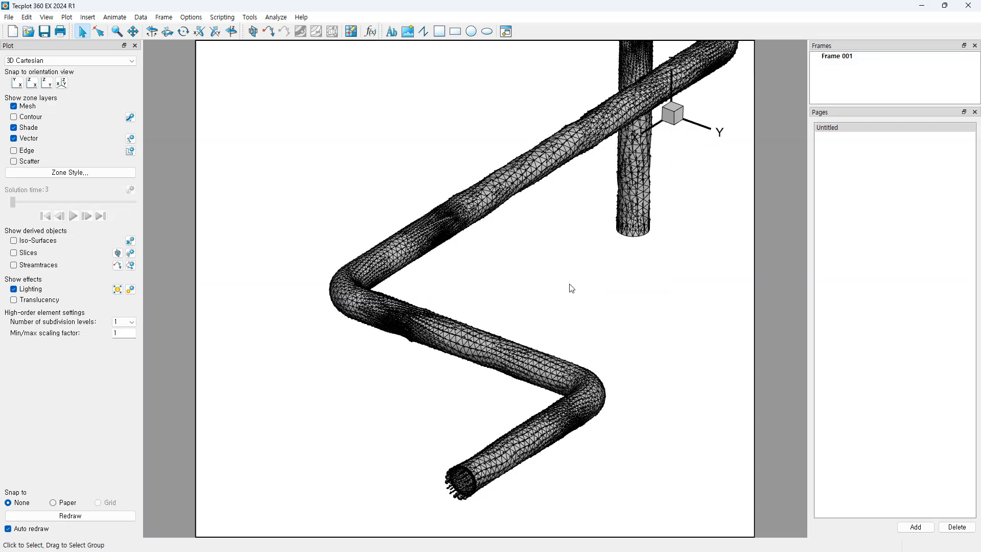
{"action": "scroll", "coordinate": [511, 278], "scroll_direction": "down", "scroll_amount": 1}
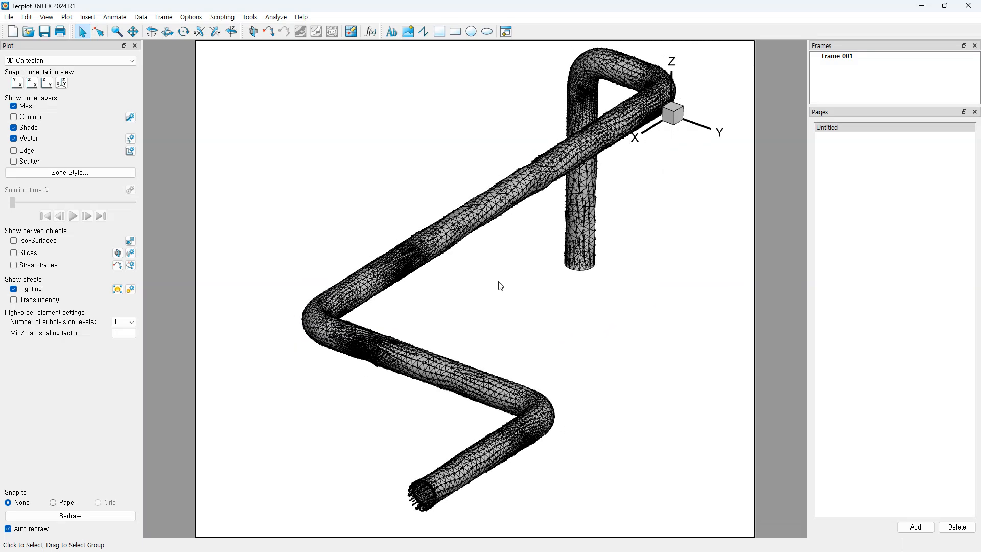
{"action": "scroll", "coordinate": [498, 272], "scroll_direction": "up", "scroll_amount": 4}
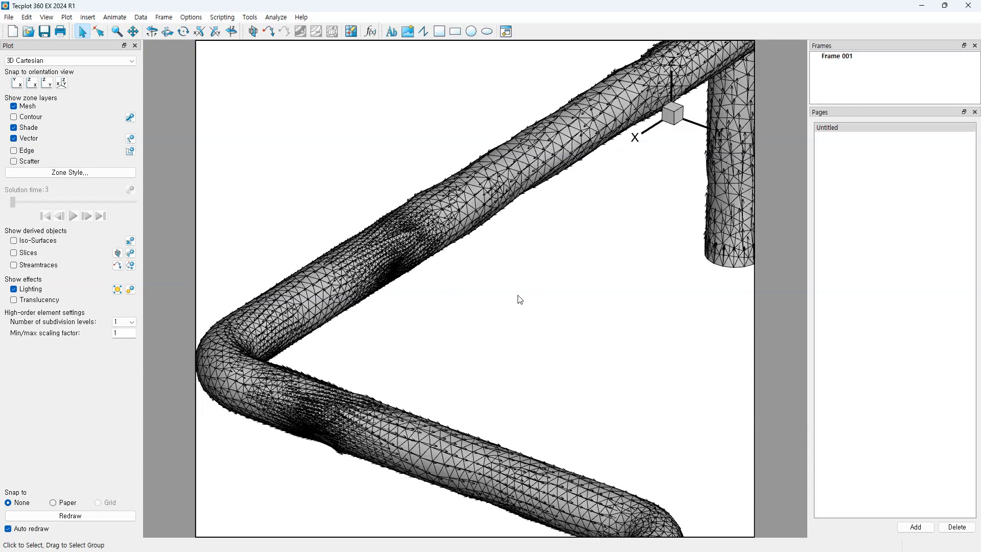
{"action": "scroll", "coordinate": [409, 270], "scroll_direction": "up", "scroll_amount": 1}
{"action": "scroll", "coordinate": [407, 267], "scroll_direction": "down", "scroll_amount": 2}
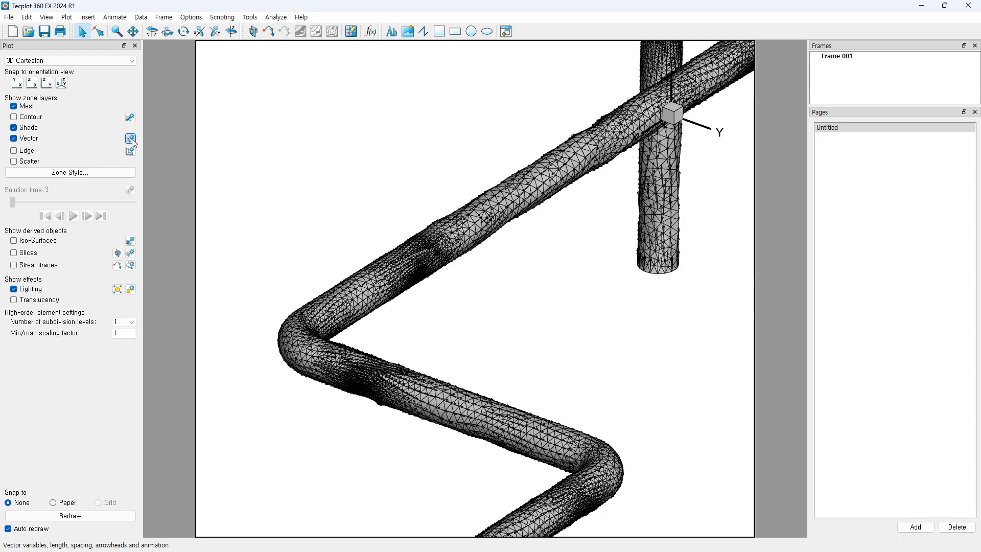
Step: In Vector Details, set the vectors' relative length to 0.04
{"action": "left_click", "coordinate": [131, 139]}
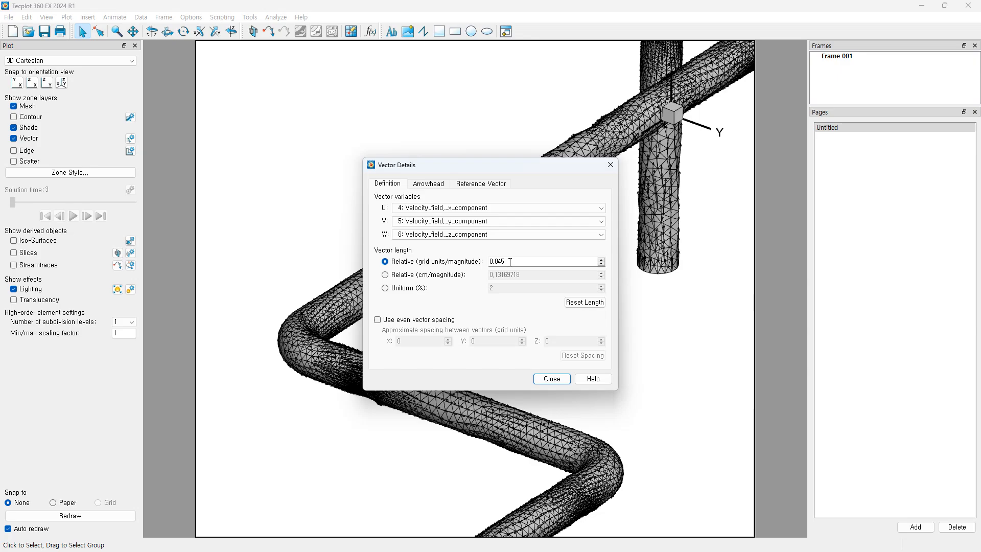
{"action": "left_click", "coordinate": [601, 264]}
{"action": "left_click", "coordinate": [601, 264]}
{"action": "left_click", "coordinate": [602, 260]}
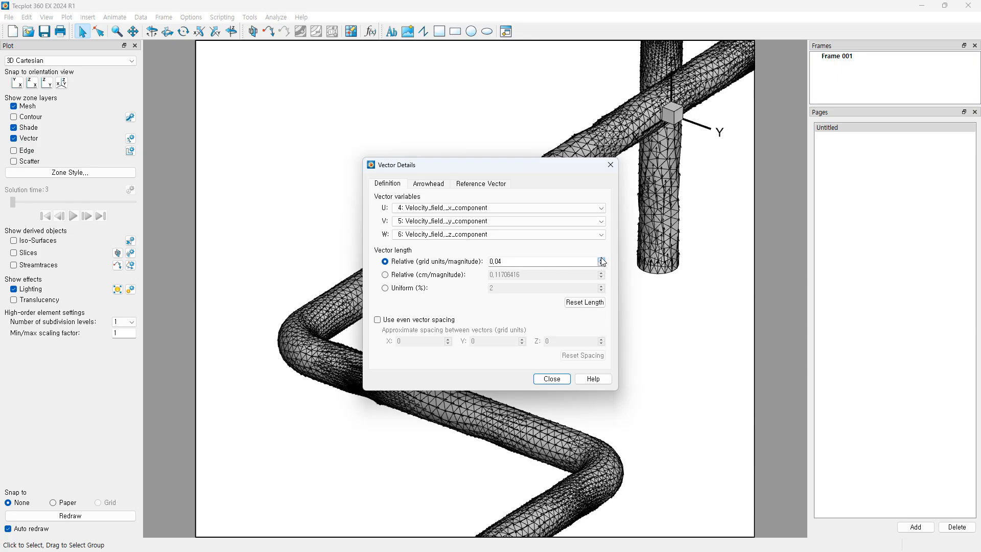
{"action": "left_click", "coordinate": [602, 260]}
{"action": "left_click", "coordinate": [602, 263]}
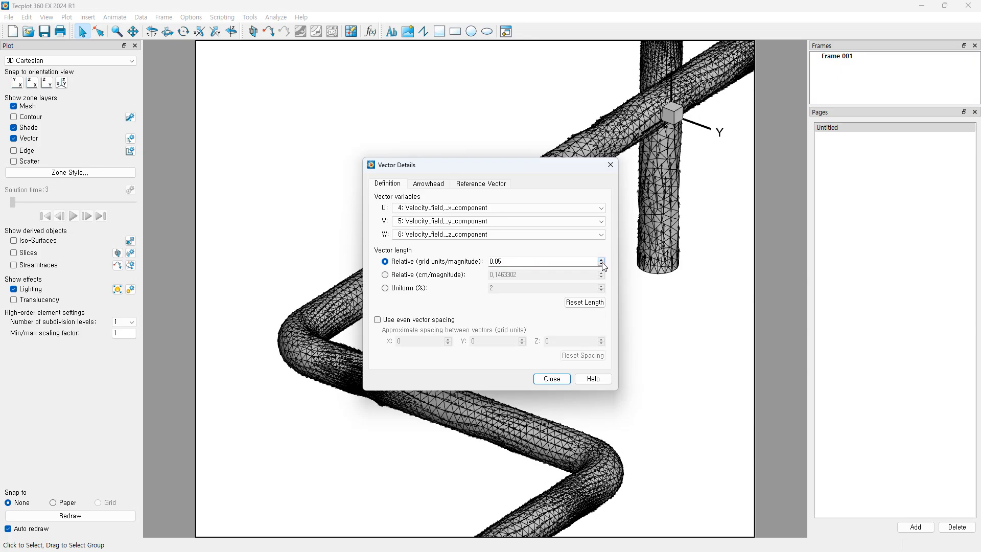
{"action": "left_click", "coordinate": [602, 263]}
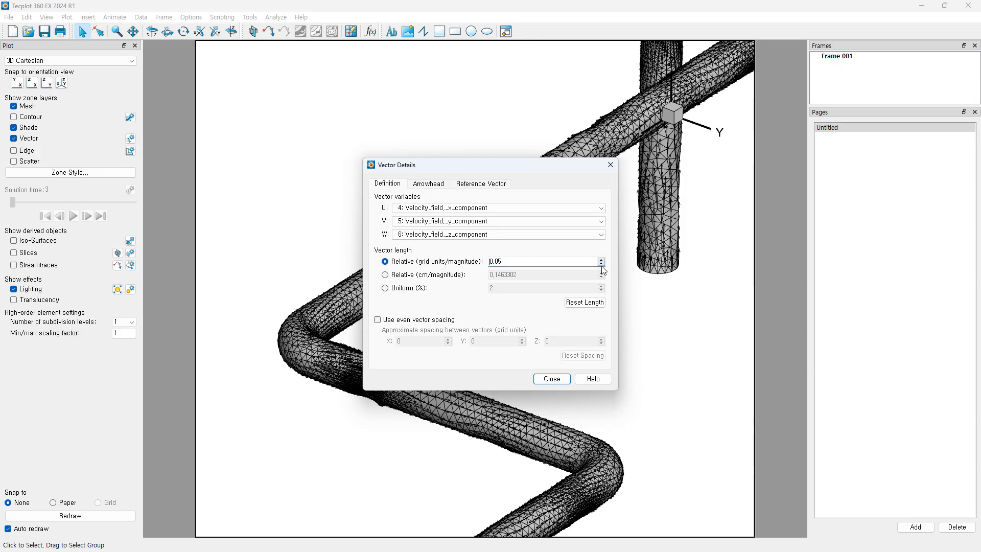
Step: Try arrowhead angles of 20 and 22 degrees, then restore 18 degrees
{"action": "left_click", "coordinate": [427, 188]}
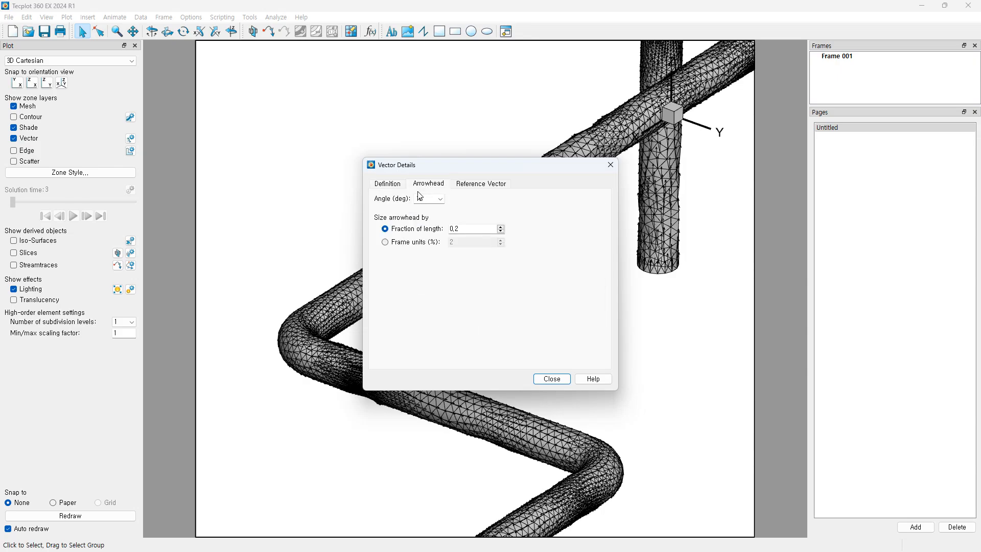
{"action": "left_click_drag", "start_coordinate": [477, 174], "coordinate": [662, 245]}
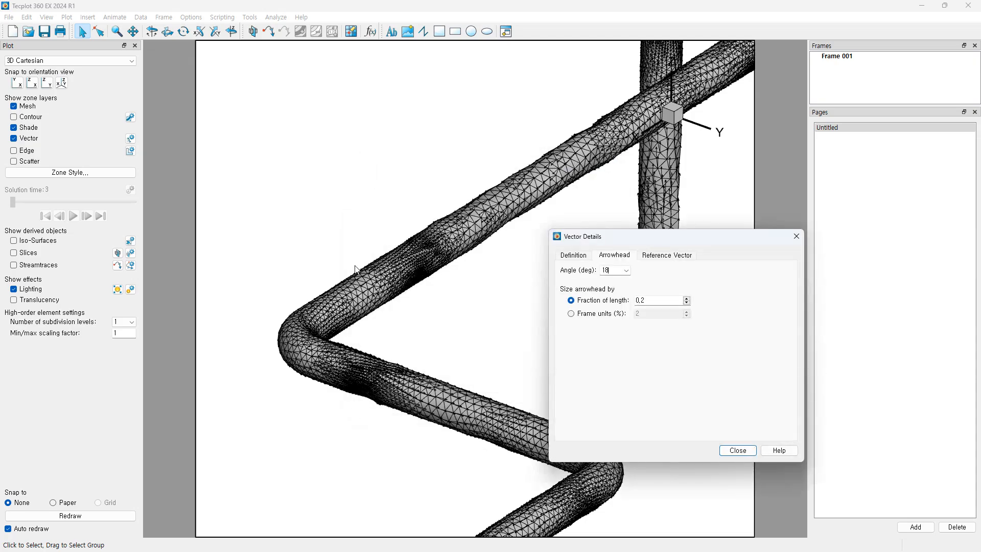
{"action": "scroll", "coordinate": [407, 291], "scroll_direction": "up", "scroll_amount": 5}
{"action": "right_click_drag", "start_coordinate": [391, 228], "coordinate": [469, 262]}
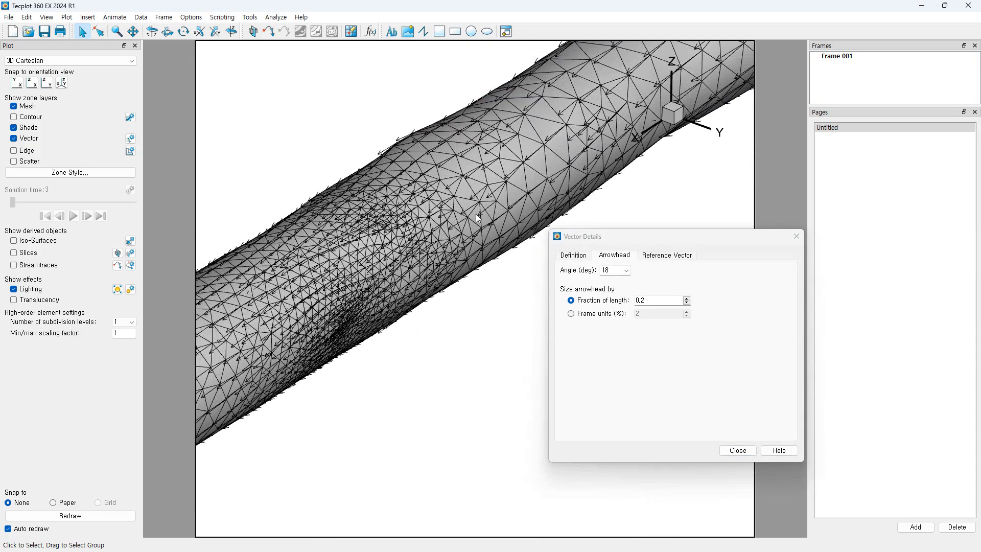
{"action": "left_click", "coordinate": [626, 270]}
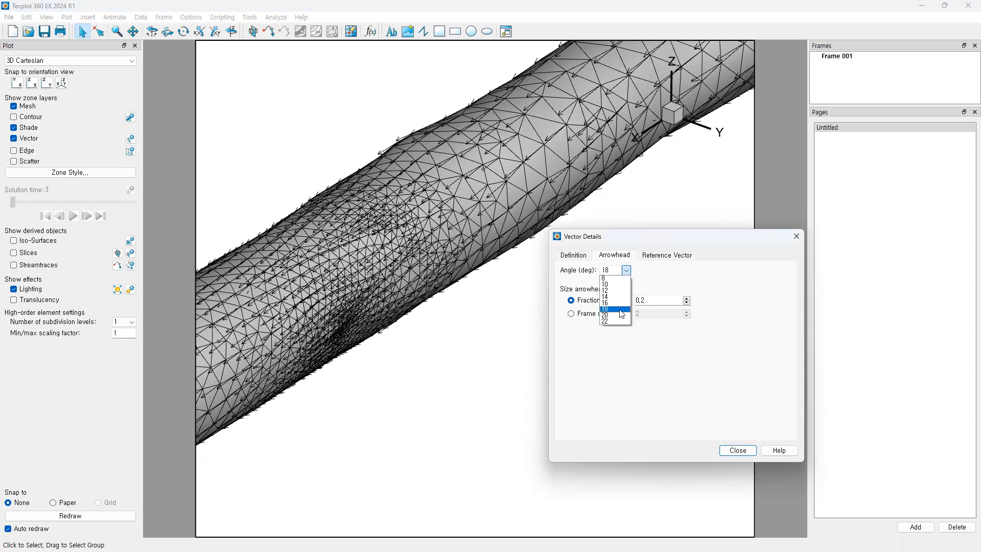
{"action": "left_click", "coordinate": [622, 300]}
{"action": "left_click", "coordinate": [626, 271]}
{"action": "left_click", "coordinate": [615, 321]}
{"action": "left_click", "coordinate": [626, 270]}
{"action": "left_click", "coordinate": [616, 309]}
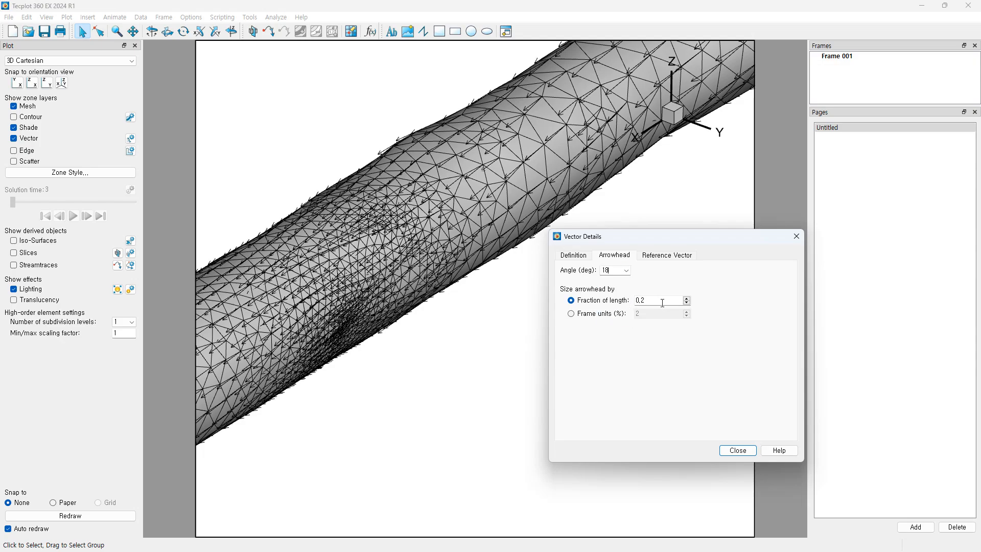
Step: Try arrowhead size 0.4, return it to 0.2 of length, and close Vector Details
{"action": "left_click", "coordinate": [687, 299]}
{"action": "left_click", "coordinate": [687, 298]}
{"action": "left_click", "coordinate": [687, 304]}
{"action": "left_click", "coordinate": [687, 304]}
{"action": "left_click_drag", "start_coordinate": [715, 240], "coordinate": [645, 258]}
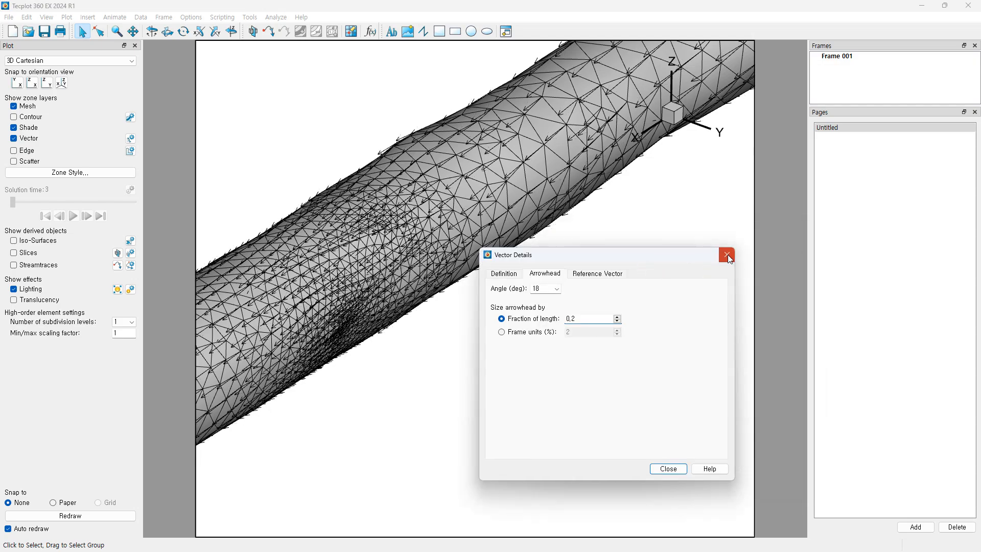
{"action": "left_click", "coordinate": [605, 274]}
{"action": "left_click", "coordinate": [541, 273]}
{"action": "left_click", "coordinate": [721, 260]}
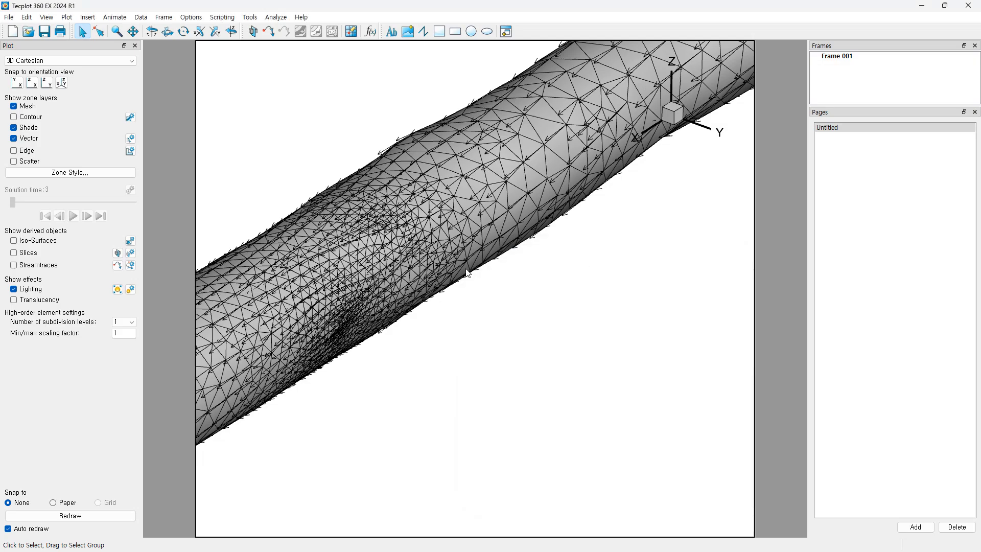
Step: Zoom and pan the view to look closely at a pipe bend with the shorter arrows
{"action": "scroll", "coordinate": [459, 286], "scroll_direction": "down", "scroll_amount": 5}
{"action": "middle_click_drag", "start_coordinate": [446, 314], "coordinate": [460, 201]}
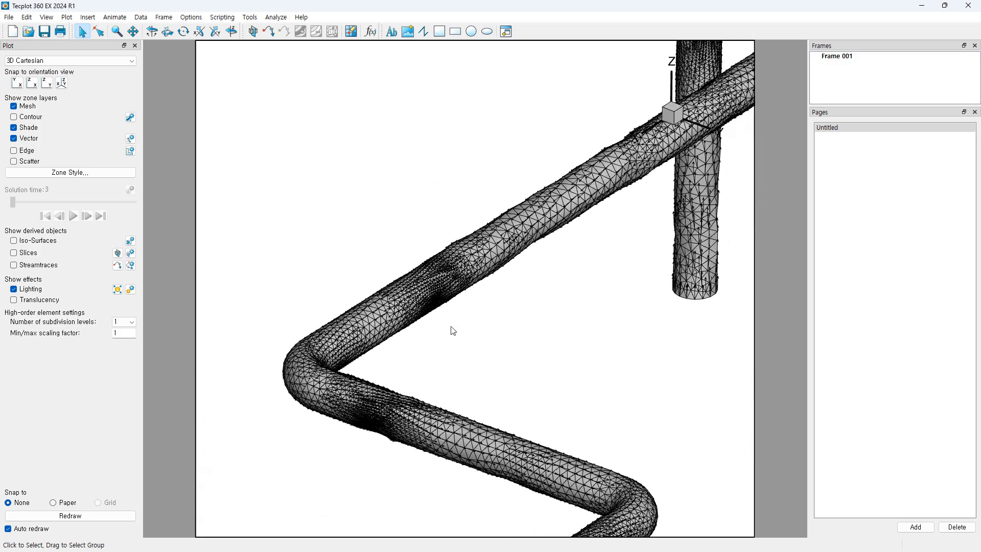
{"action": "right_click_drag", "start_coordinate": [451, 326], "coordinate": [461, 278]}
{"action": "middle_click_drag", "start_coordinate": [423, 282], "coordinate": [423, 348]}
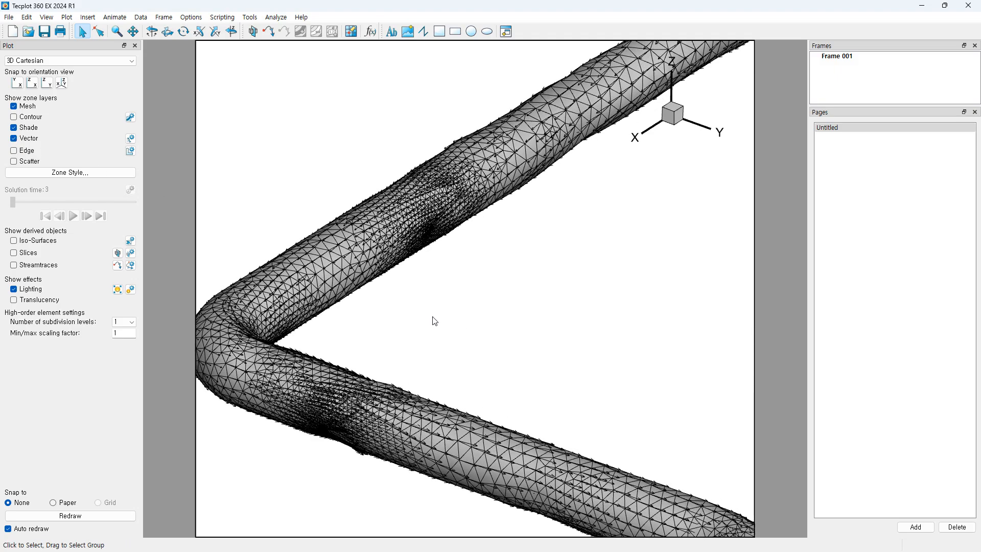
{"action": "right_click_drag", "start_coordinate": [431, 320], "coordinate": [591, 325]}
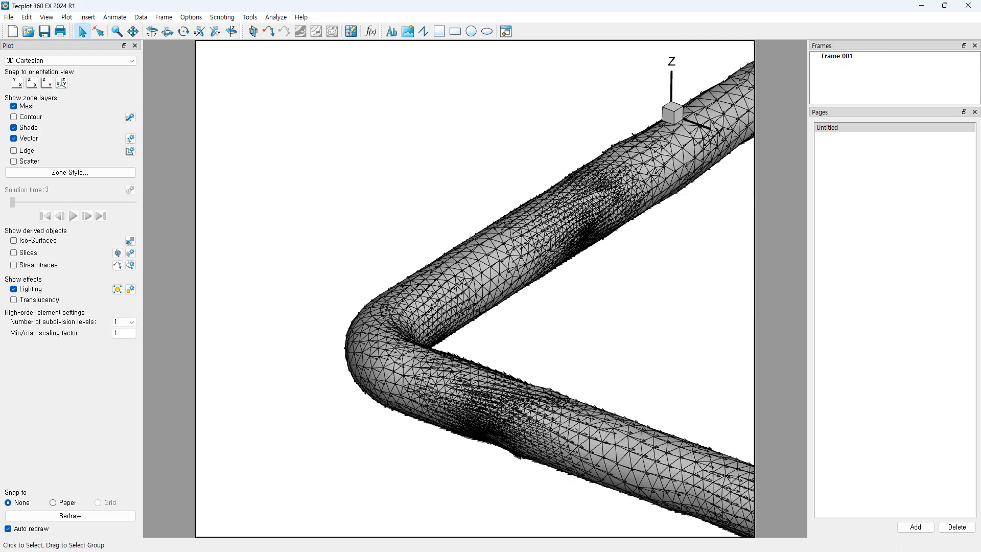
Step: Turn off the vector arrows and turn on scatter symbols across the pipe's nodes
{"action": "left_click", "coordinate": [14, 138]}
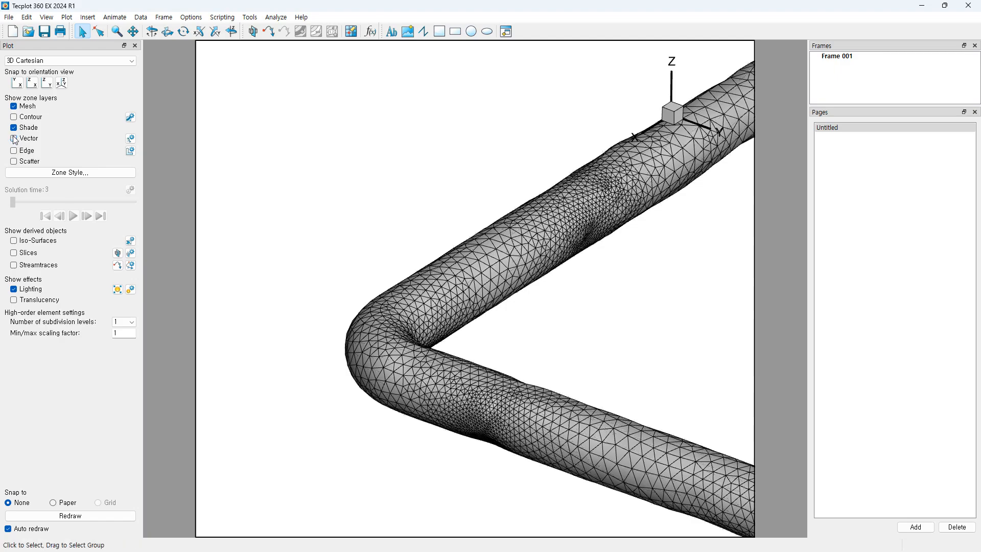
{"action": "left_click", "coordinate": [14, 161]}
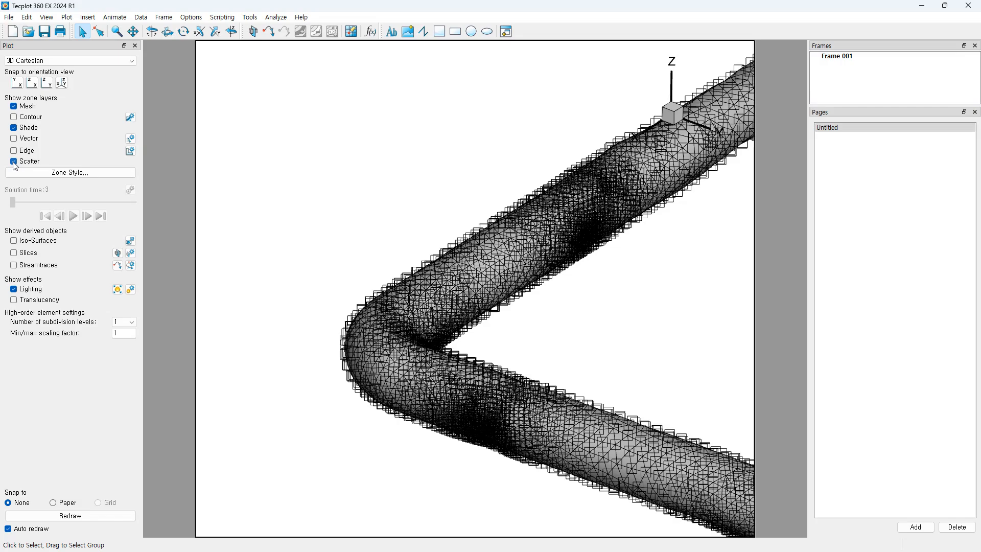
{"action": "scroll", "coordinate": [418, 244], "scroll_direction": "up", "scroll_amount": 10}
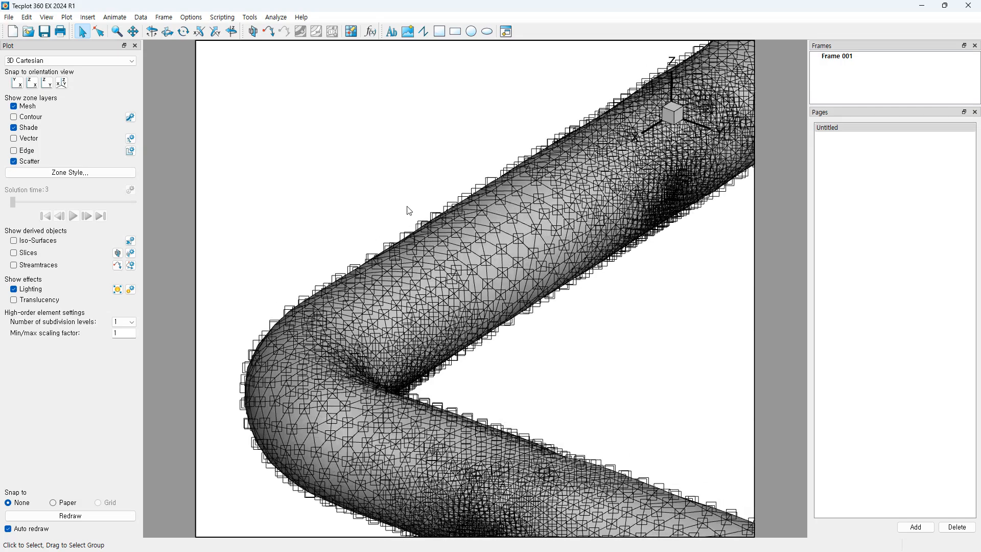
{"action": "scroll", "coordinate": [488, 307], "scroll_direction": "up", "scroll_amount": 5}
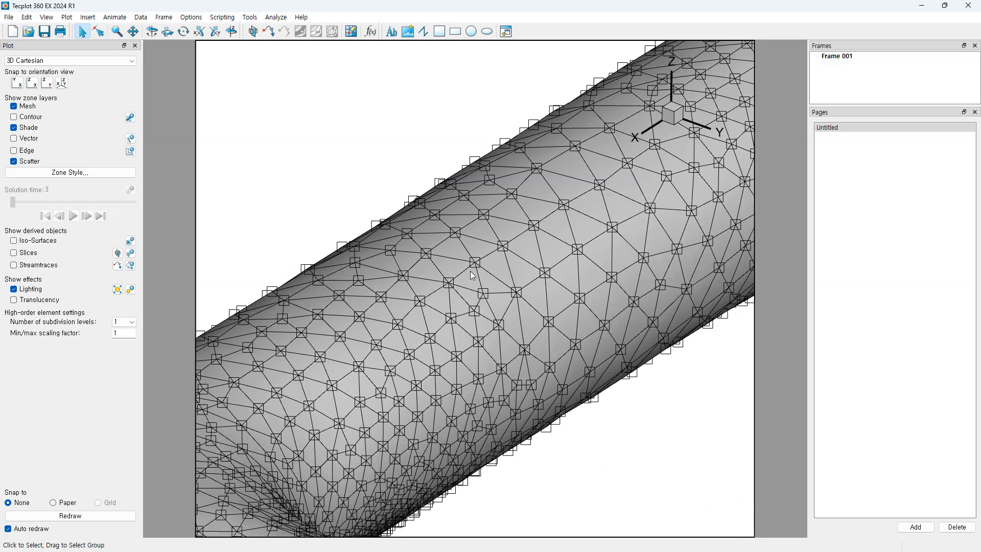
{"action": "scroll", "coordinate": [489, 286], "scroll_direction": "down", "scroll_amount": 1}
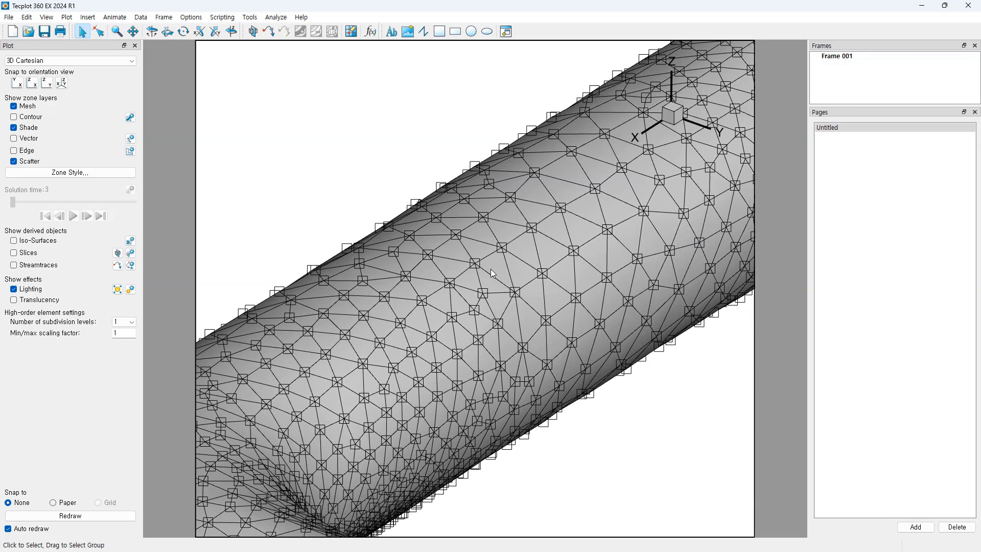
{"action": "scroll", "coordinate": [495, 321], "scroll_direction": "down", "scroll_amount": 3}
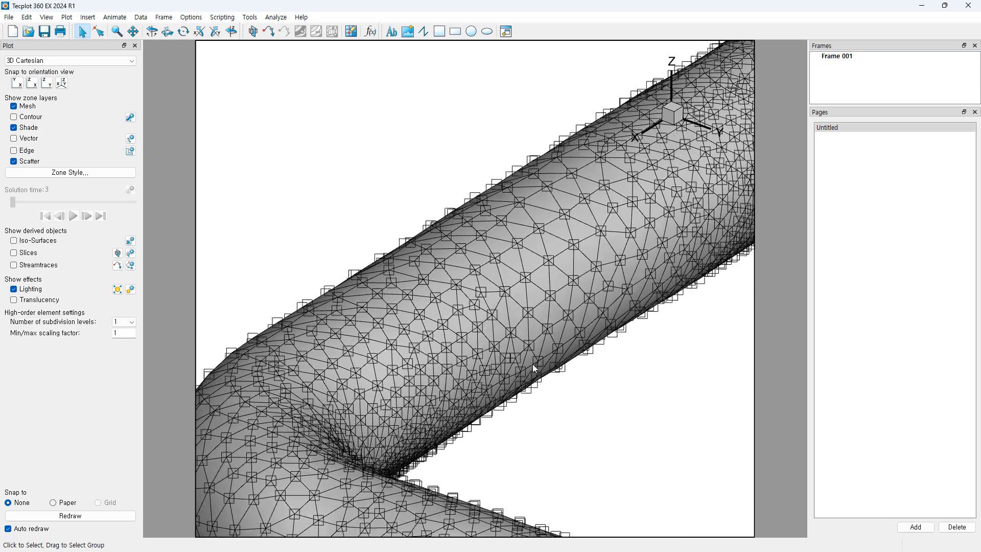
{"action": "scroll", "coordinate": [523, 364], "scroll_direction": "up", "scroll_amount": 2}
{"action": "scroll", "coordinate": [534, 304], "scroll_direction": "down", "scroll_amount": 5}
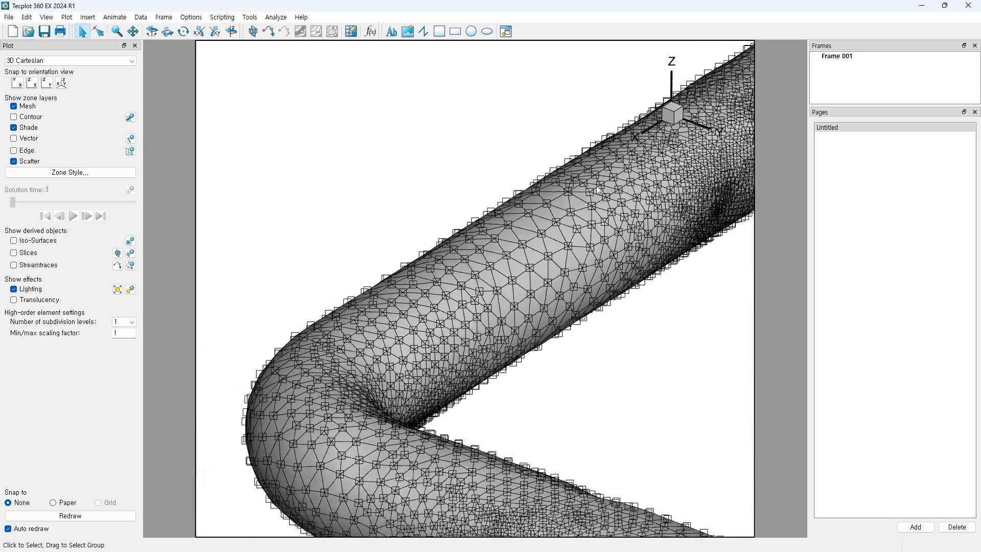
{"action": "scroll", "coordinate": [619, 264], "scroll_direction": "down", "scroll_amount": 2}
Step: Pan and rotate the pipe to inspect the scatter symbols along its vertical leg
{"action": "right_click_drag", "start_coordinate": [669, 264], "coordinate": [554, 290]}
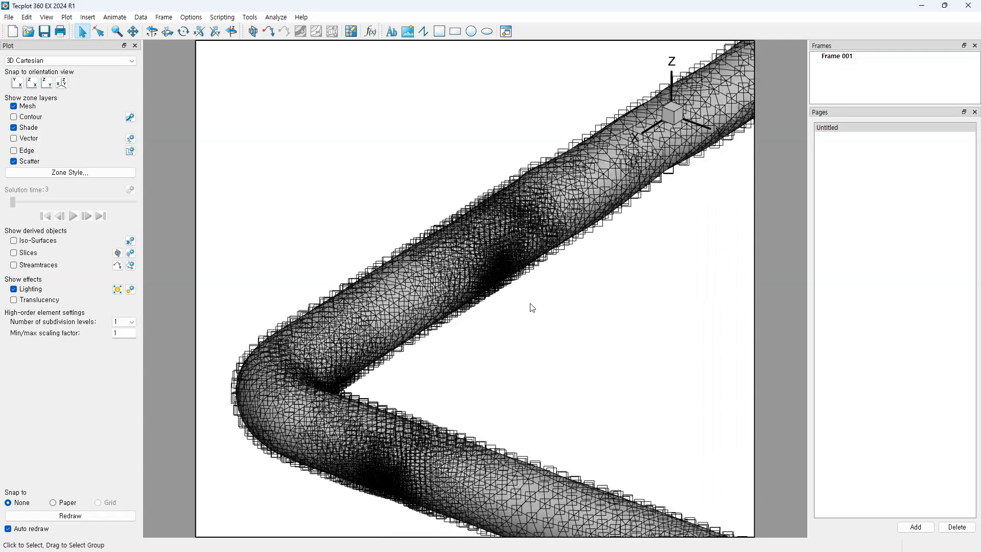
{"action": "scroll", "coordinate": [447, 278], "scroll_direction": "up", "scroll_amount": 2}
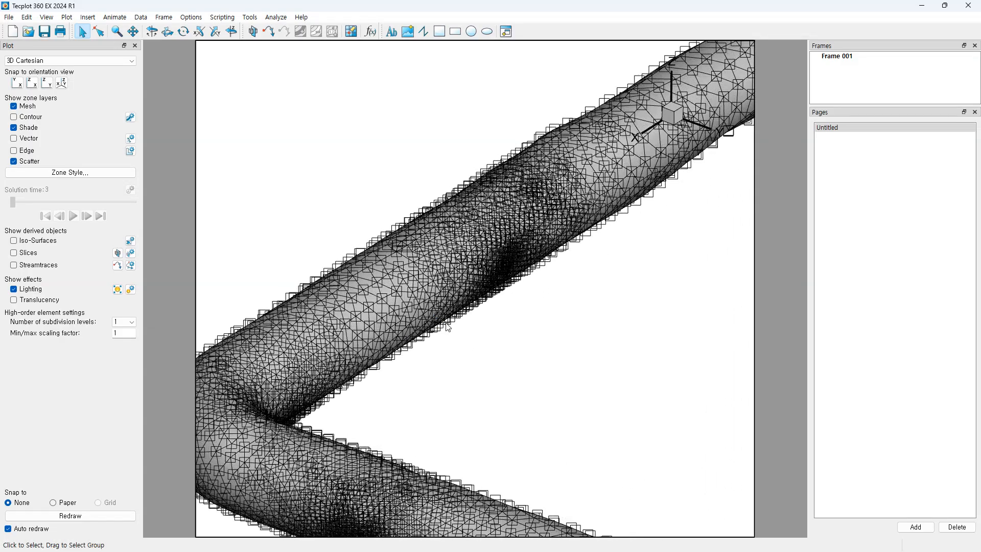
{"action": "scroll", "coordinate": [507, 326], "scroll_direction": "down", "scroll_amount": 2}
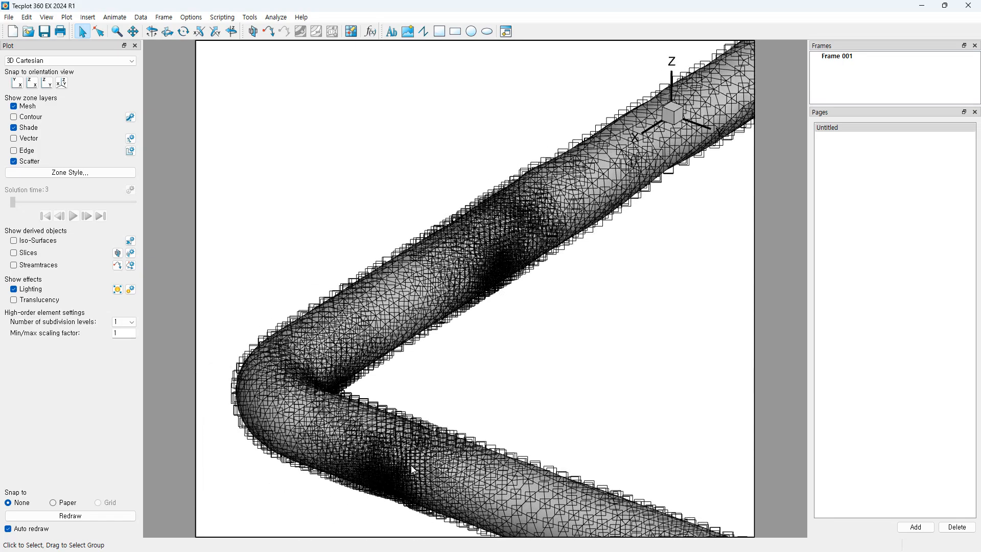
{"action": "scroll", "coordinate": [529, 213], "scroll_direction": "down", "scroll_amount": 3}
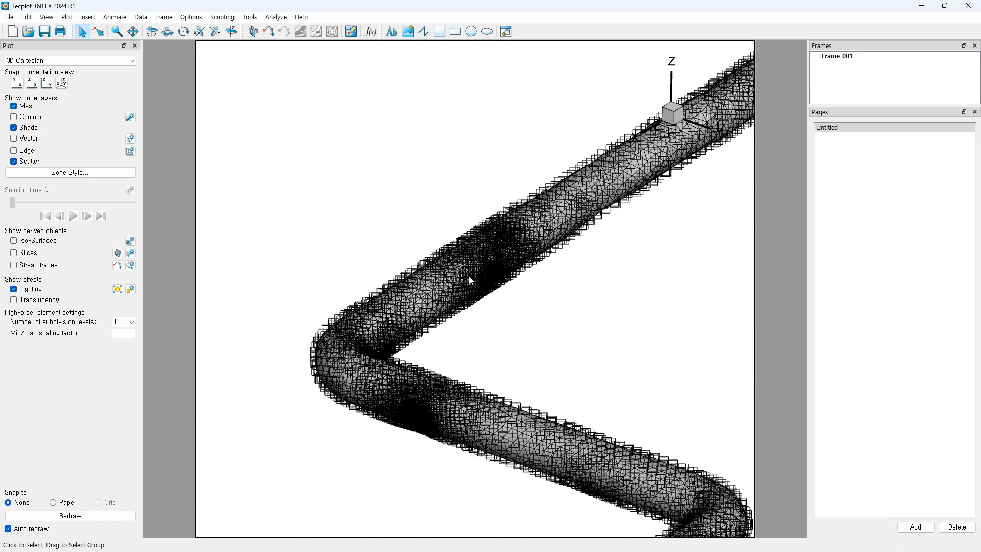
{"action": "middle_click_drag", "start_coordinate": [554, 298], "coordinate": [492, 256]}
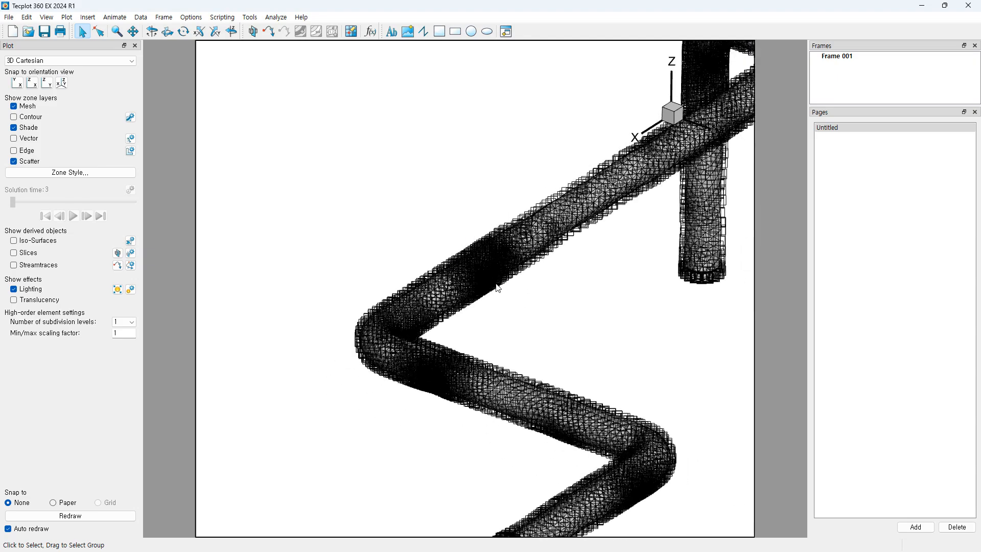
{"action": "middle_click_drag", "start_coordinate": [485, 297], "coordinate": [532, 173]}
{"action": "middle_click_drag", "start_coordinate": [531, 282], "coordinate": [531, 322]}
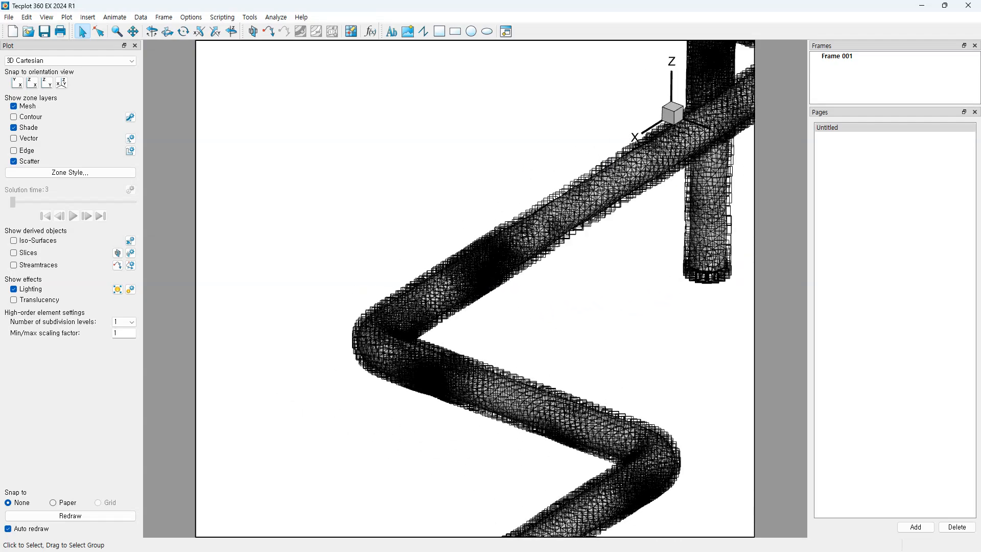
{"action": "scroll", "coordinate": [510, 339], "scroll_direction": "up", "scroll_amount": 4}
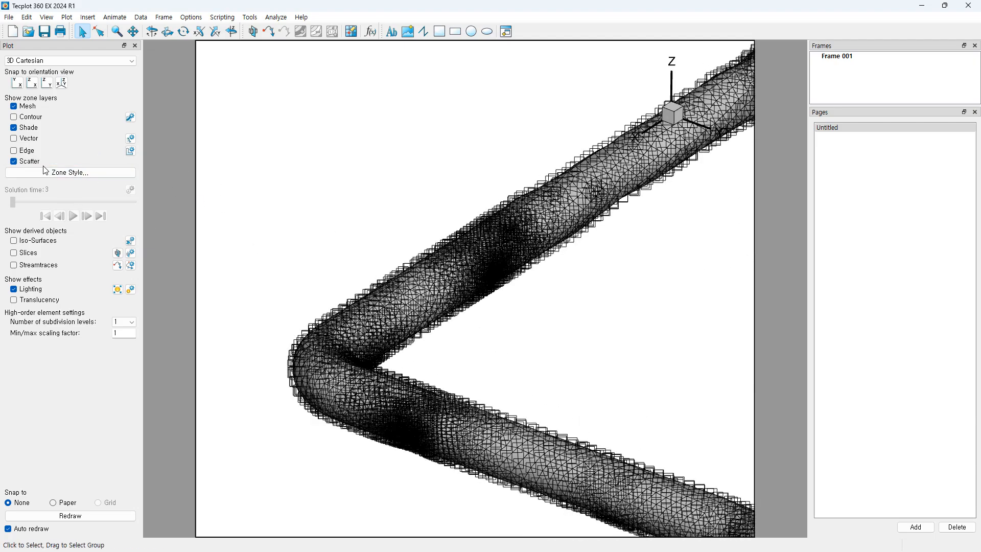
Step: Open Zone Style, position it over the plot, and show the Scatter settings
{"action": "left_click", "coordinate": [64, 173]}
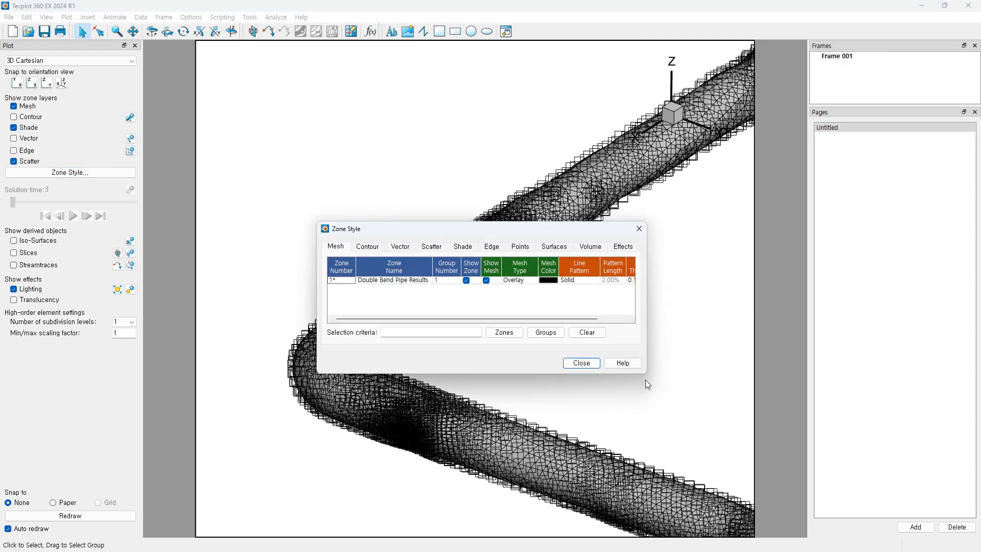
{"action": "left_click_drag", "start_coordinate": [646, 373], "coordinate": [662, 390]}
{"action": "left_click_drag", "start_coordinate": [517, 231], "coordinate": [527, 287]}
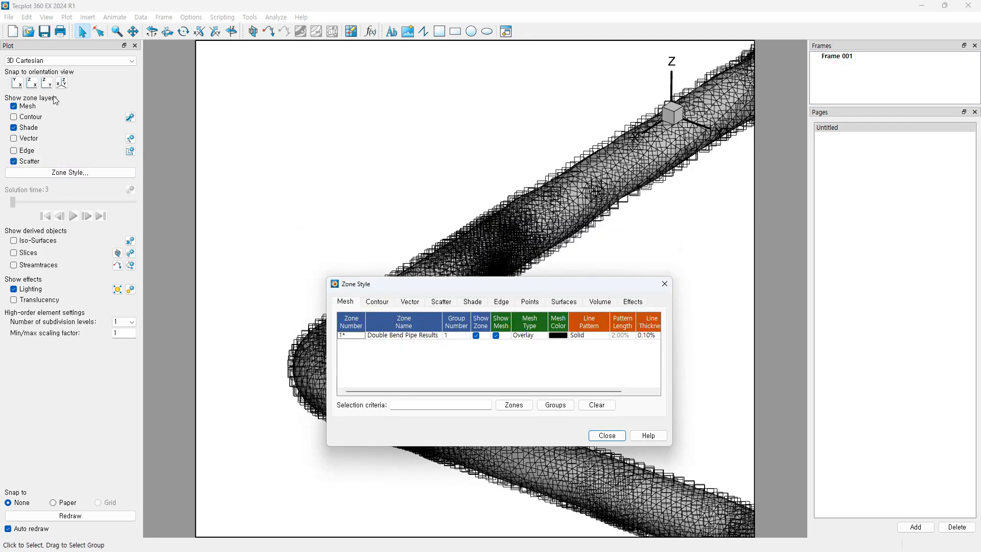
{"action": "left_click_drag", "start_coordinate": [496, 285], "coordinate": [490, 280]}
{"action": "left_click_drag", "start_coordinate": [525, 270], "coordinate": [567, 310]}
{"action": "left_click", "coordinate": [601, 312]}
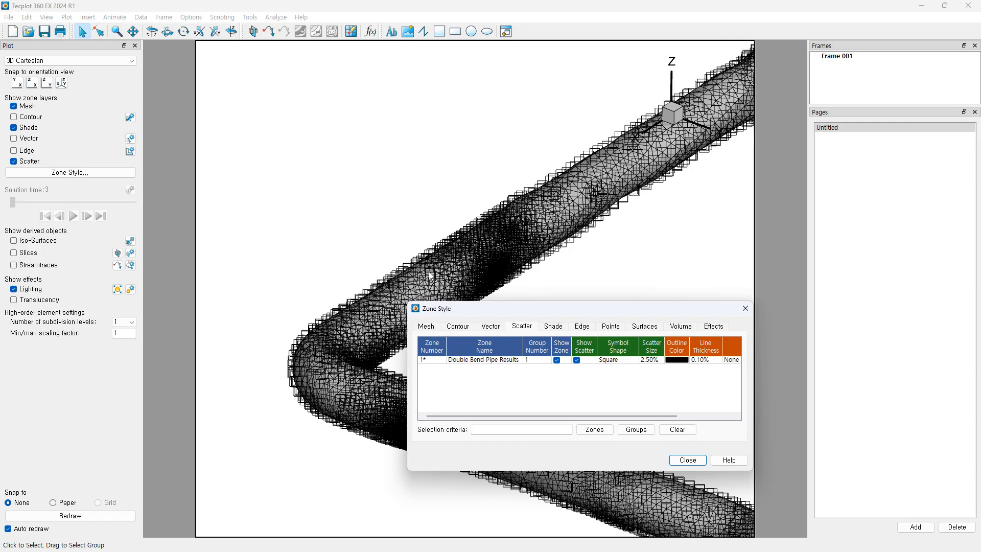
{"action": "middle_click_drag", "start_coordinate": [386, 268], "coordinate": [383, 299]}
{"action": "right_click_drag", "start_coordinate": [358, 297], "coordinate": [378, 242]}
{"action": "middle_click_drag", "start_coordinate": [376, 256], "coordinate": [362, 332]}
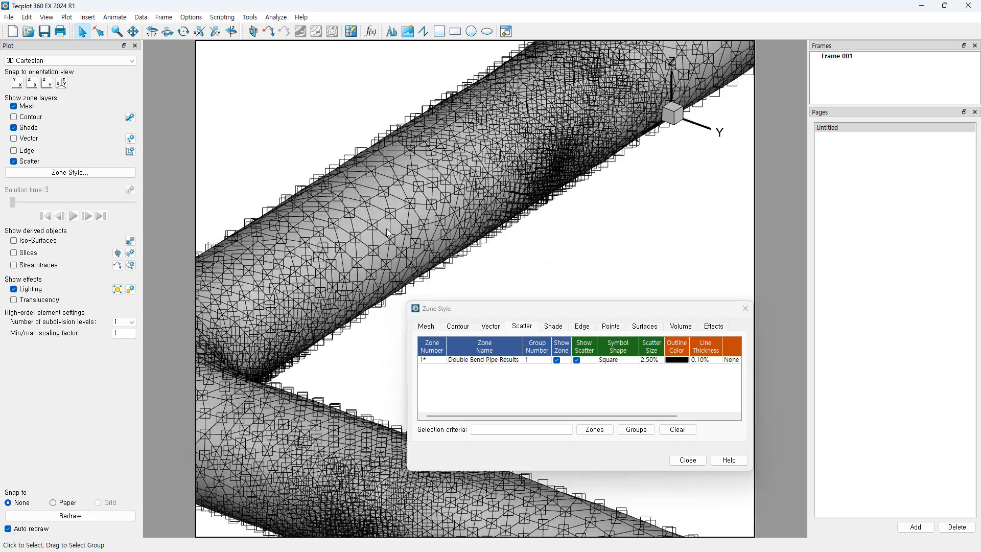
{"action": "scroll", "coordinate": [386, 228], "scroll_direction": "down", "scroll_amount": 2}
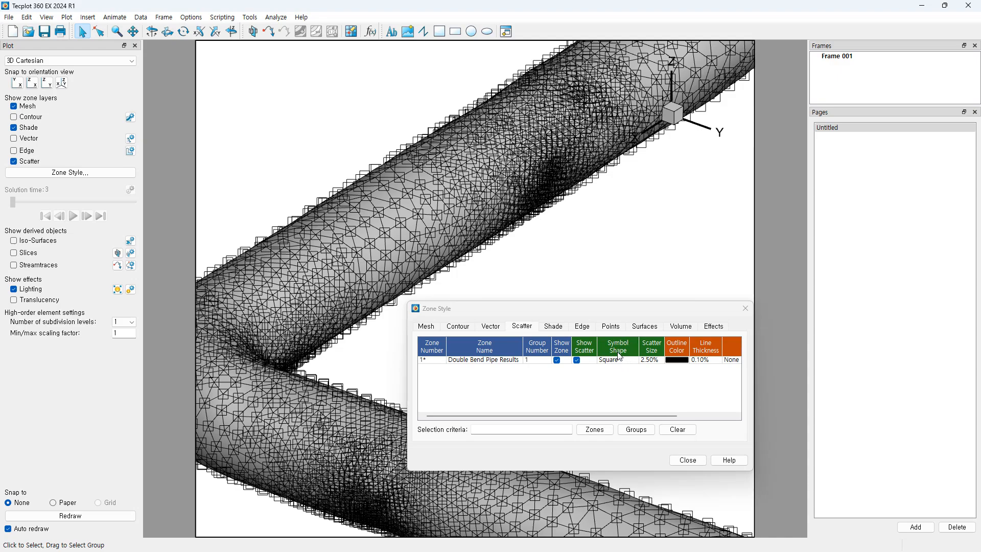
Step: Make the Double Bend Pipe Results scatter symbols spheres at 1.00% size, then close
{"action": "left_click", "coordinate": [618, 362]}
{"action": "left_click", "coordinate": [619, 364]}
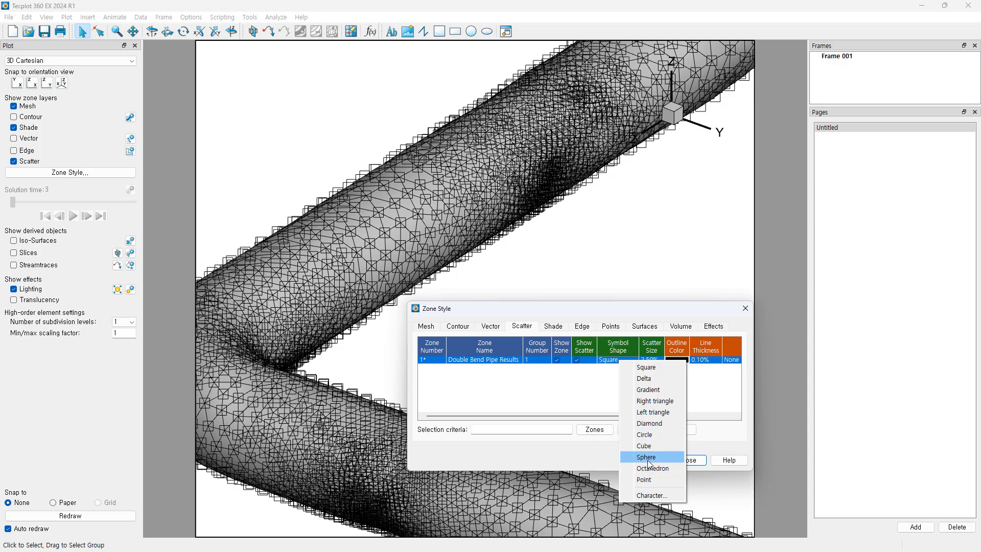
{"action": "left_click", "coordinate": [645, 434]}
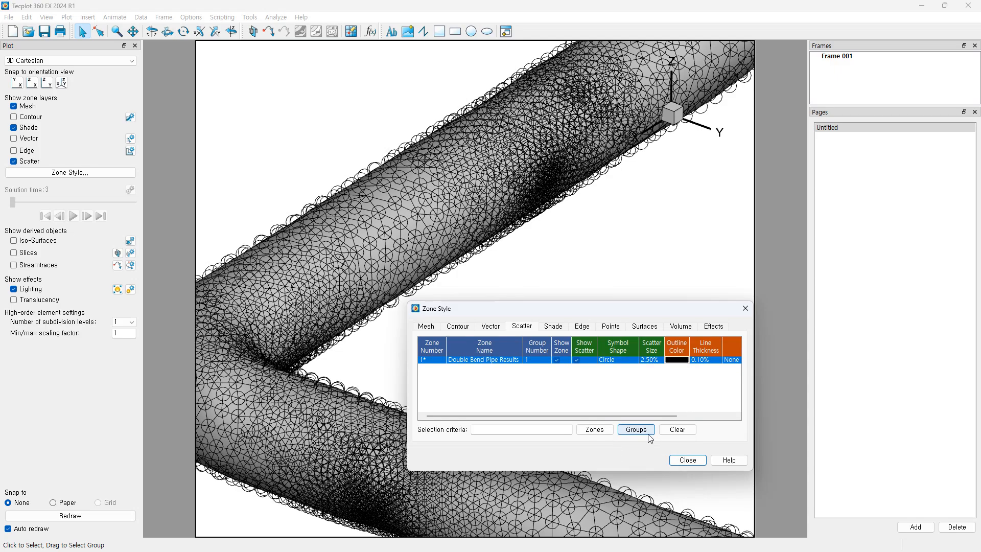
{"action": "left_click", "coordinate": [621, 364]}
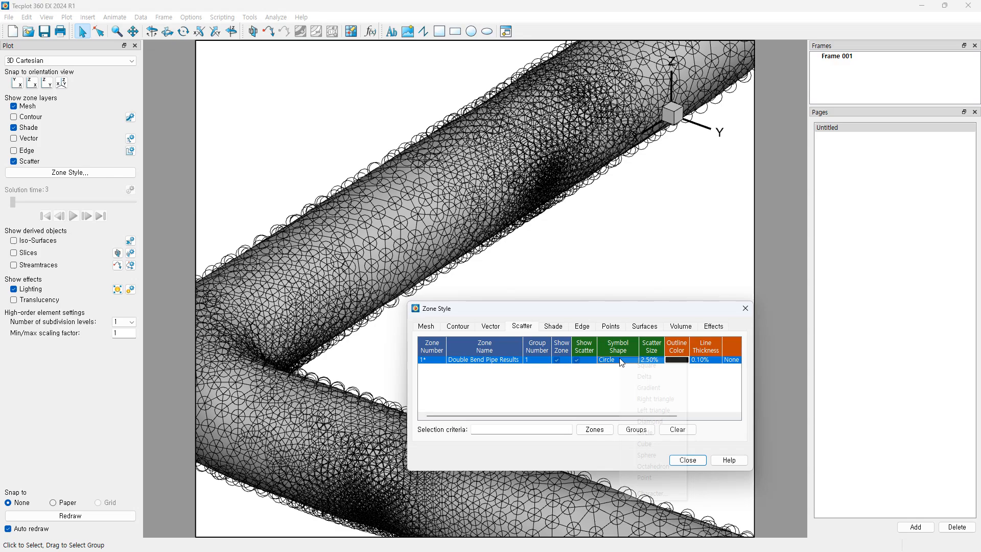
{"action": "left_click", "coordinate": [656, 456]}
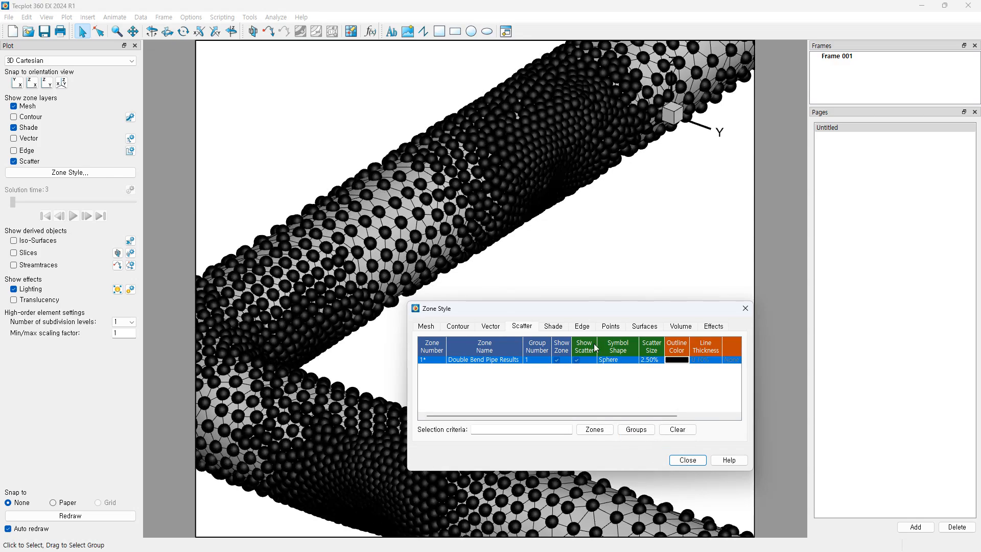
{"action": "left_click", "coordinate": [653, 361]}
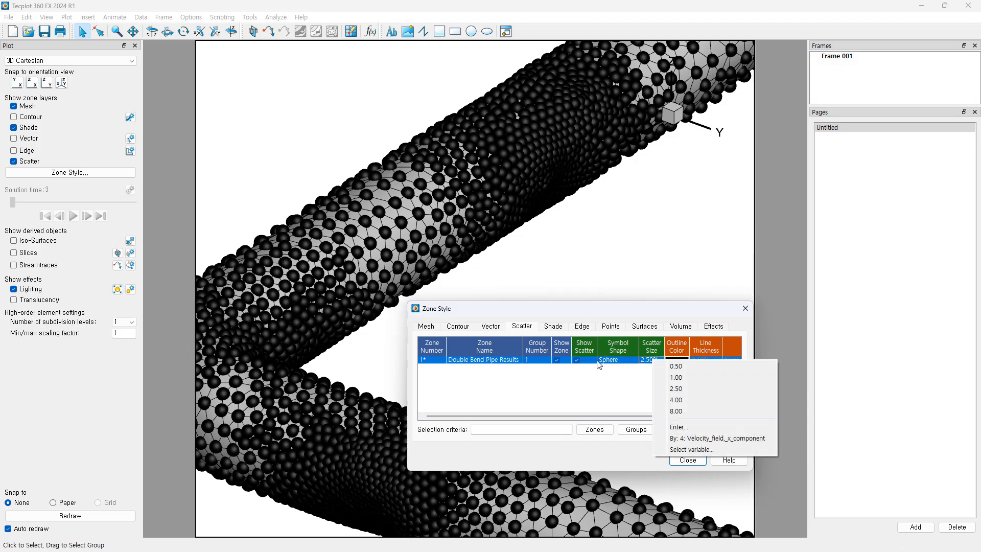
{"action": "left_click", "coordinate": [688, 378]}
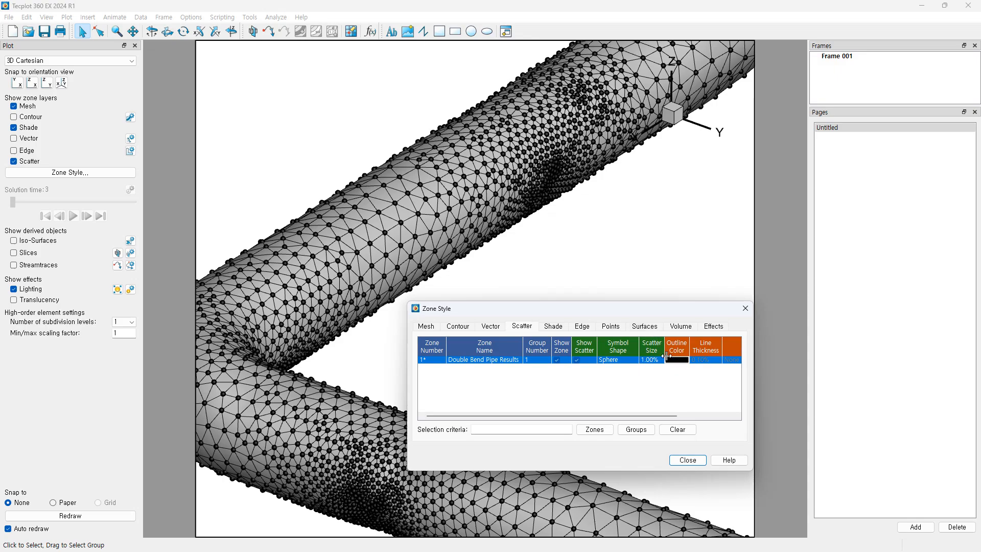
{"action": "left_click_drag", "start_coordinate": [665, 418], "coordinate": [539, 416]}
{"action": "left_click", "coordinate": [747, 310]}
Step: Zoom out and recentre the view on the pipe bend
{"action": "scroll", "coordinate": [515, 295], "scroll_direction": "down", "scroll_amount": 5}
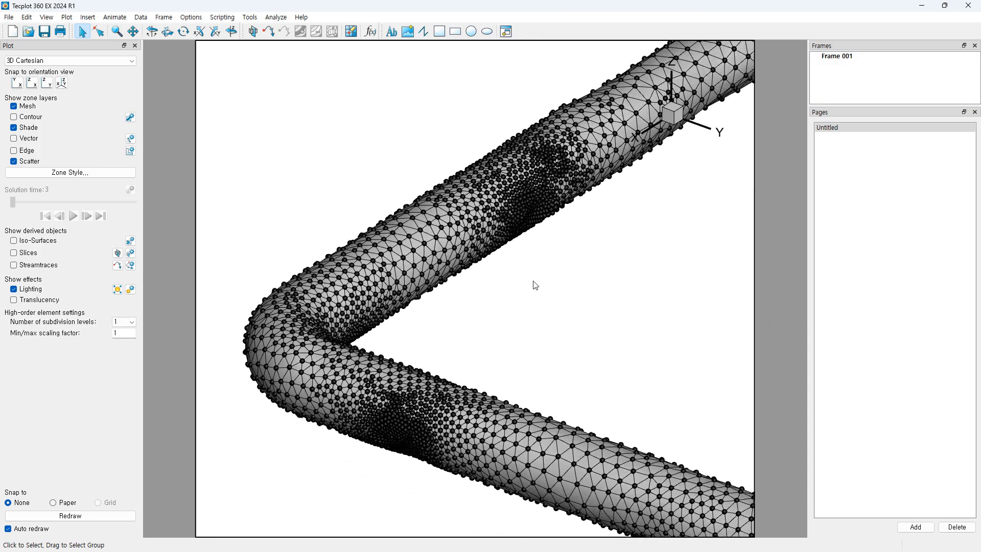
{"action": "mouse_move", "coordinate": [510, 287]}
{"action": "right_mouse_down"}
{"action": "mouse_move", "coordinate": [520, 264]}
{"action": "mouse_move", "coordinate": [518, 294]}
{"action": "right_mouse_up"}
{"action": "middle_click_drag", "start_coordinate": [507, 308], "coordinate": [500, 286]}
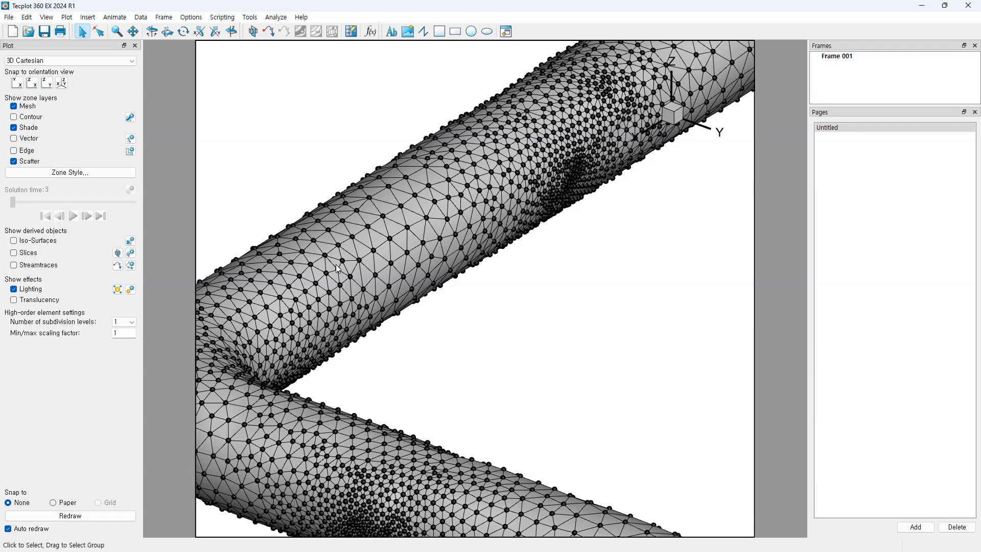
{"action": "middle_click_drag", "start_coordinate": [336, 265], "coordinate": [458, 166]}
{"action": "right_click_drag", "start_coordinate": [428, 321], "coordinate": [449, 316]}
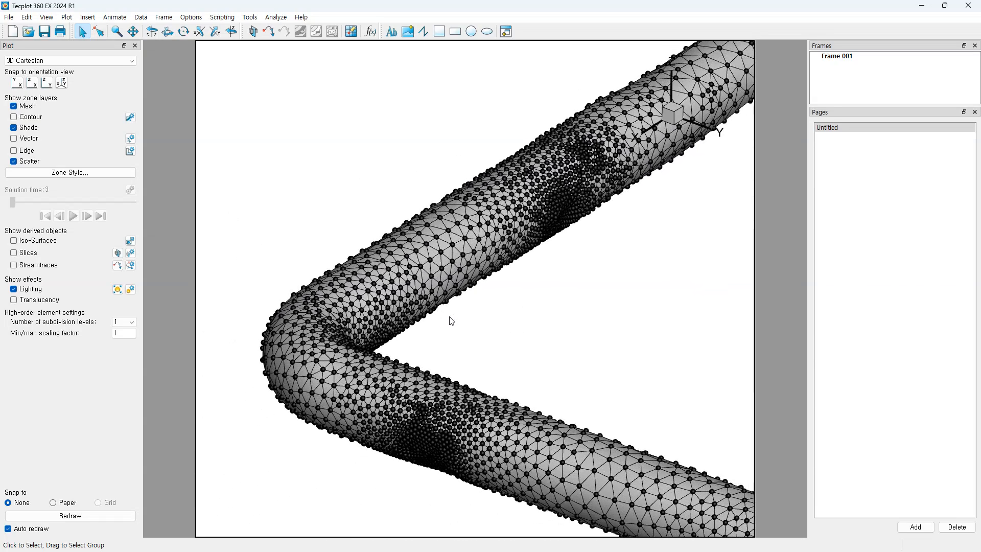
Step: Change the pipe's mesh line colour from red to dark grey in Zone Style
{"action": "left_click", "coordinate": [57, 173]}
{"action": "left_click_drag", "start_coordinate": [565, 316], "coordinate": [532, 286]}
{"action": "left_click", "coordinate": [344, 259]}
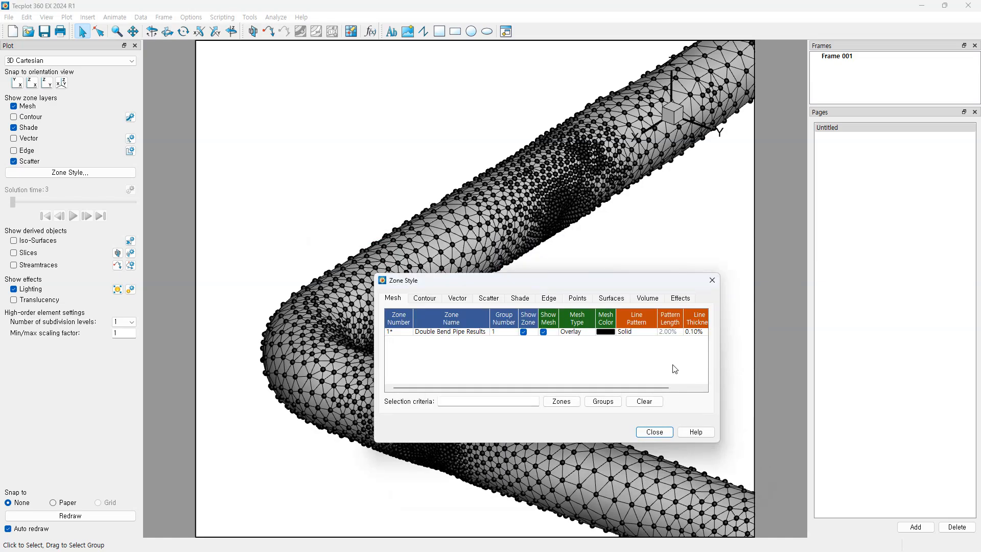
{"action": "left_click", "coordinate": [607, 332]}
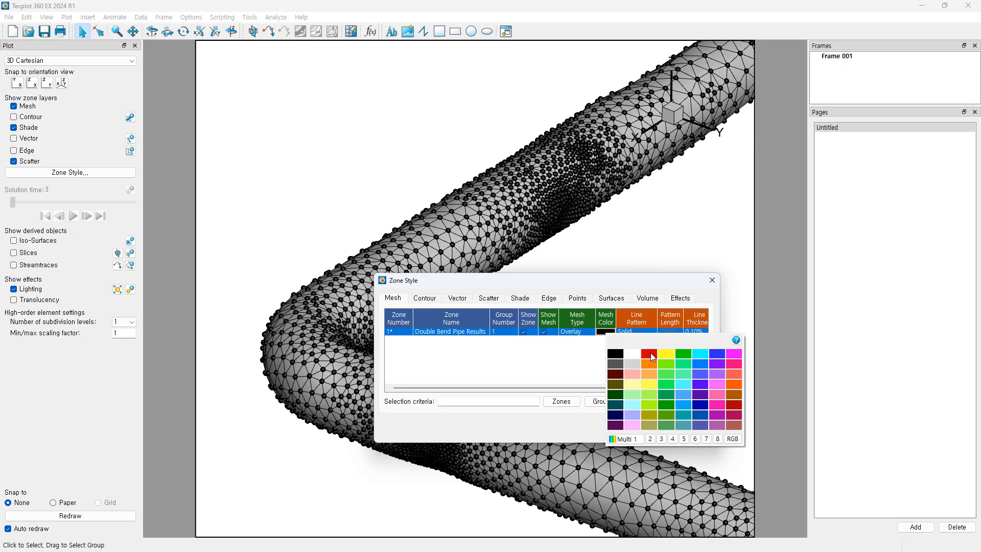
{"action": "left_click", "coordinate": [652, 355]}
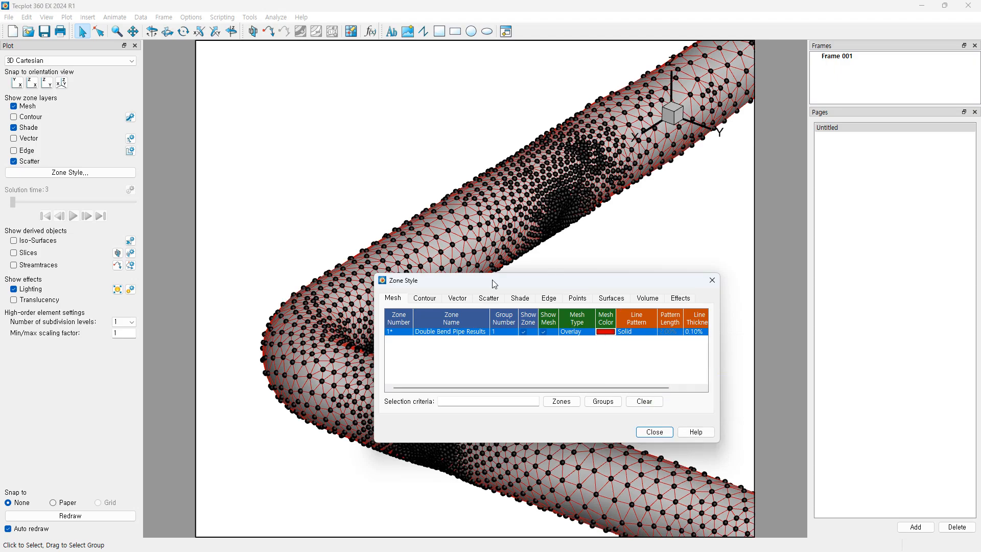
{"action": "mouse_move", "coordinate": [492, 280]}
{"action": "left_mouse_down"}
{"action": "mouse_move", "coordinate": [538, 429]}
{"action": "mouse_move", "coordinate": [482, 267]}
{"action": "left_mouse_up"}
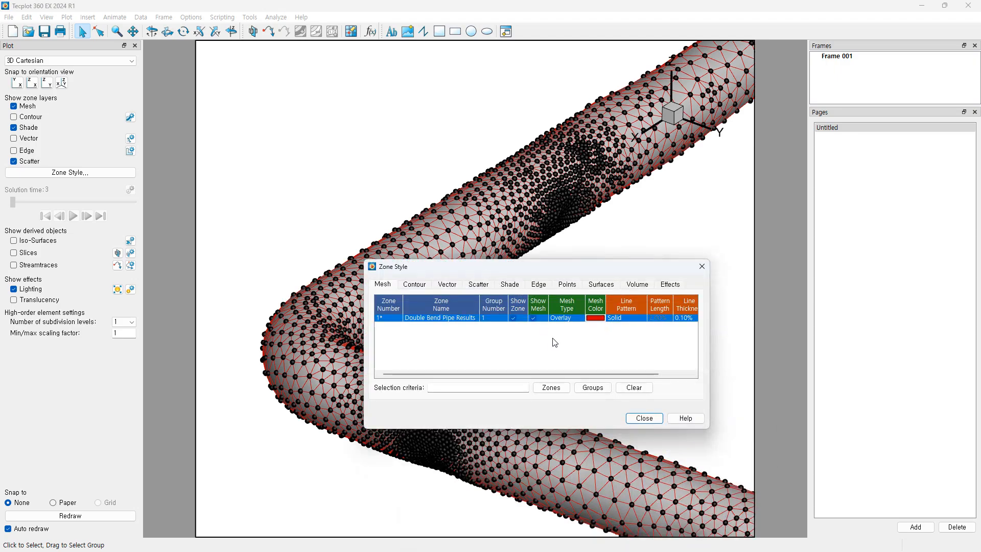
{"action": "left_click", "coordinate": [596, 320]}
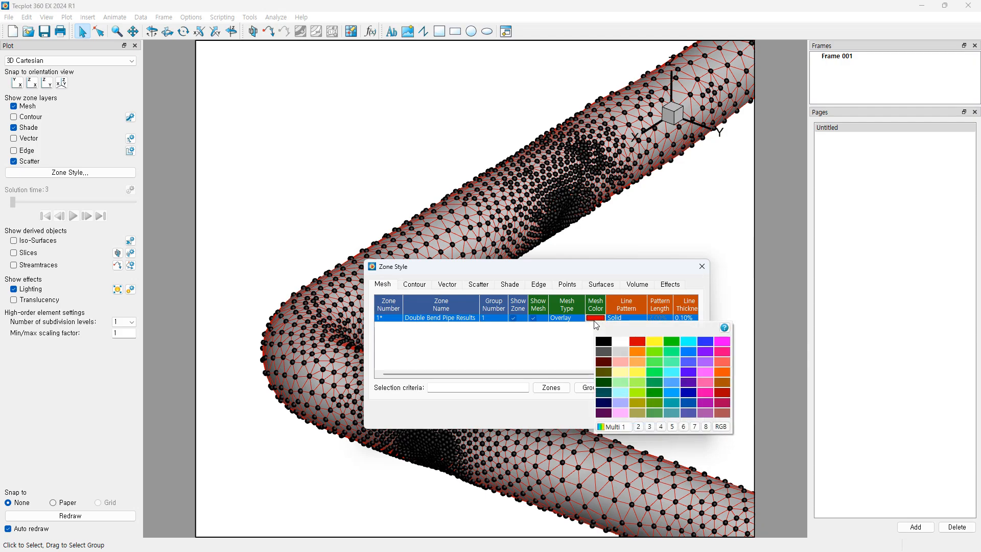
{"action": "left_click", "coordinate": [604, 352]}
{"action": "mouse_move", "coordinate": [558, 272]}
{"action": "left_mouse_down"}
{"action": "mouse_move", "coordinate": [618, 263]}
{"action": "mouse_move", "coordinate": [563, 275]}
{"action": "left_mouse_up"}
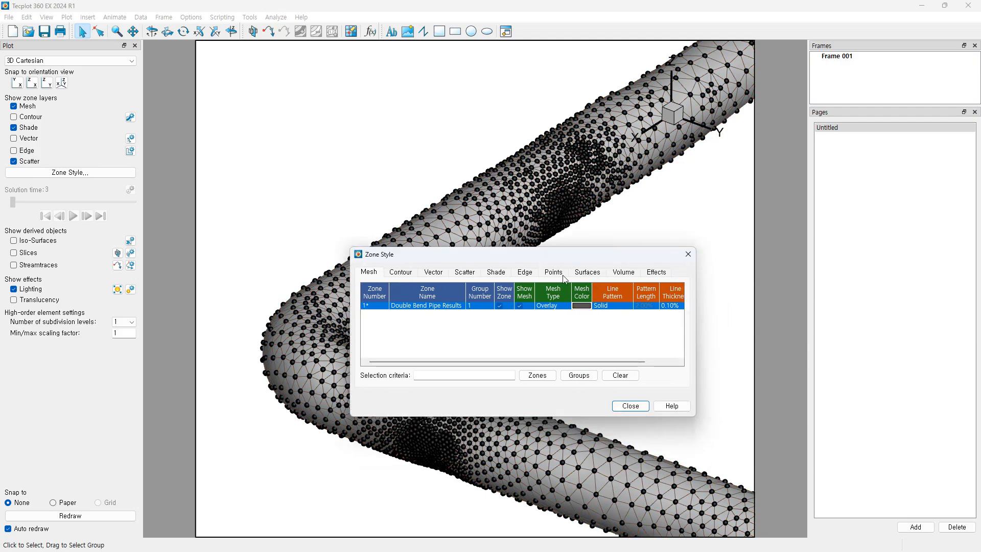
{"action": "left_click", "coordinate": [630, 407]}
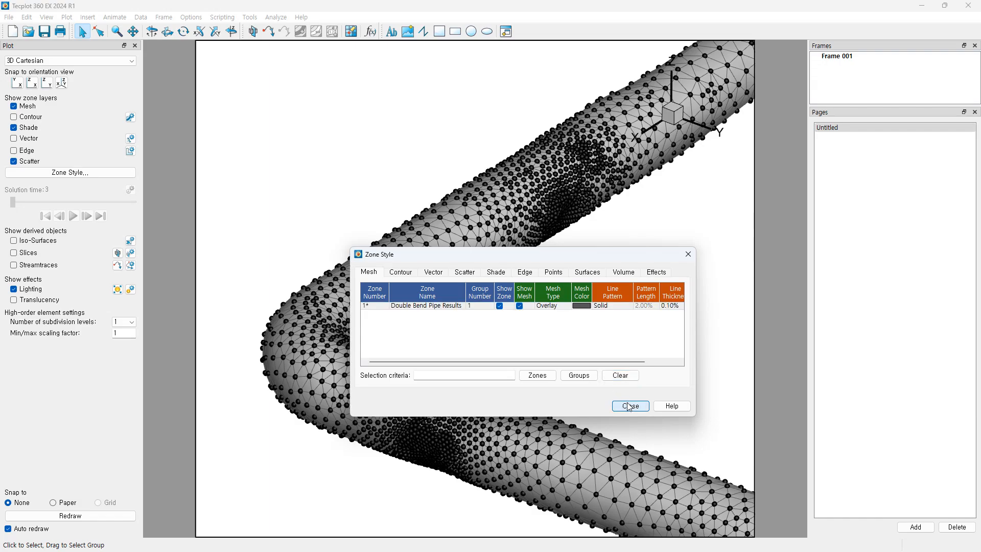
{"action": "left_click", "coordinate": [630, 406]}
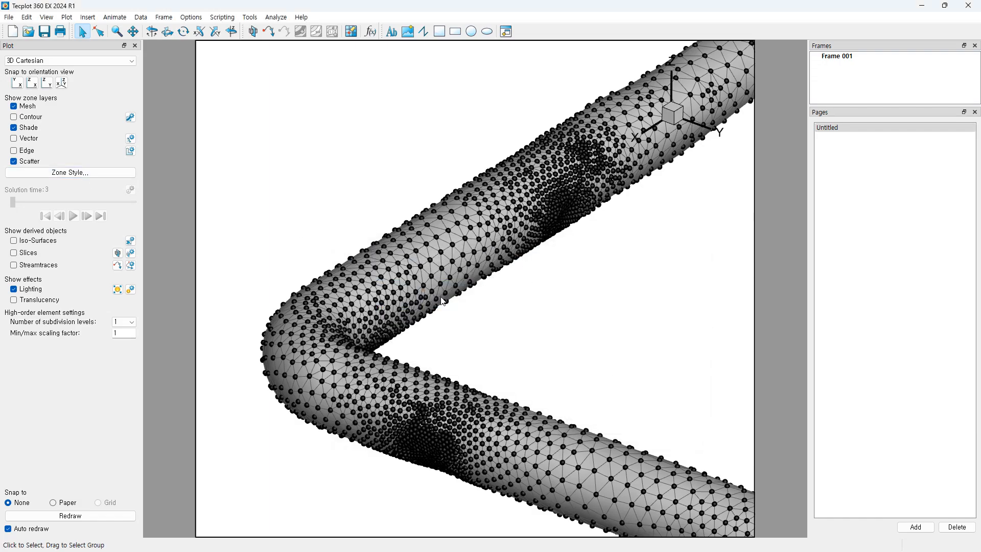
{"action": "middle_click_drag", "start_coordinate": [419, 317], "coordinate": [398, 225]}
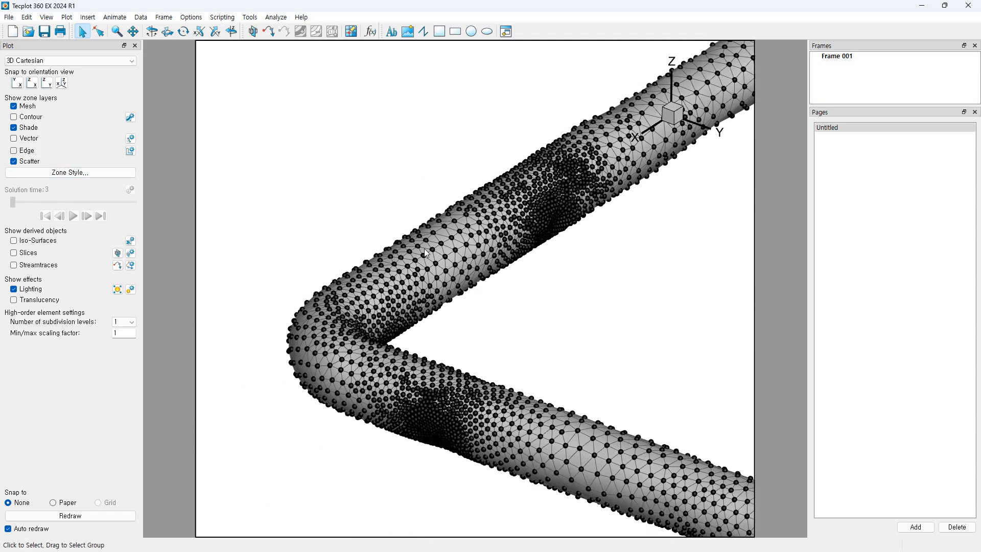
Step: Set the Double Bend Pipe Results zone's Edge Type to Borders and creases
{"action": "left_click", "coordinate": [72, 175]}
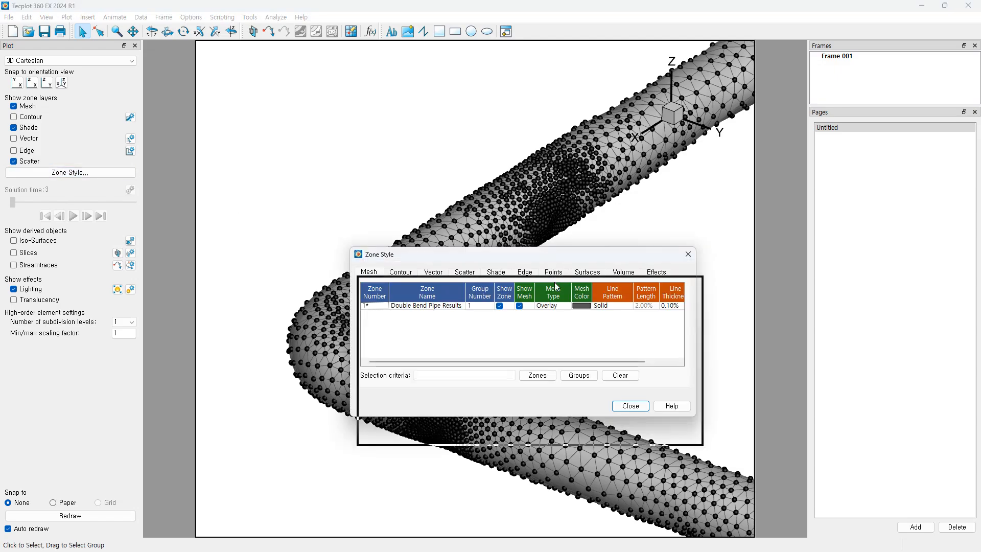
{"action": "left_click_drag", "start_coordinate": [550, 258], "coordinate": [524, 282]}
{"action": "left_click", "coordinate": [533, 302]}
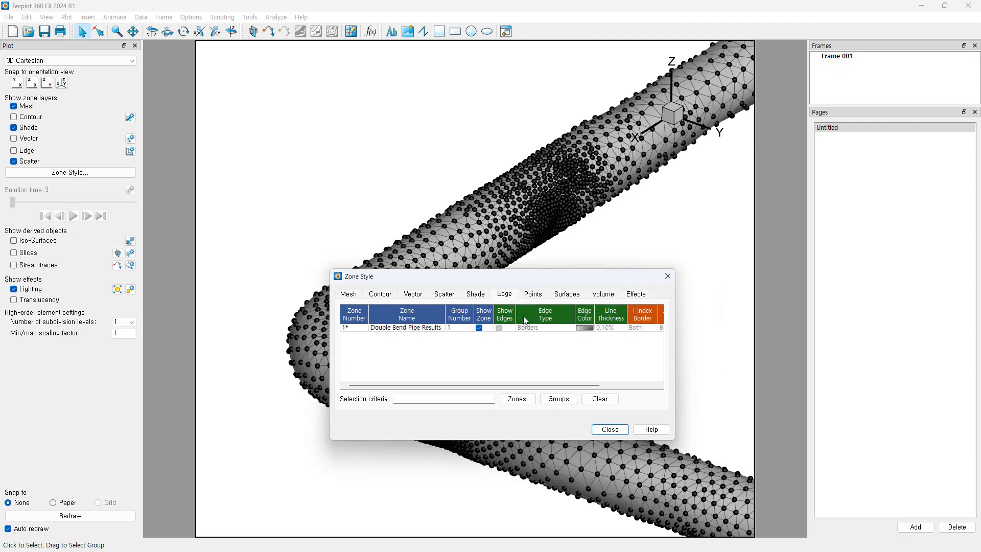
{"action": "left_click", "coordinate": [545, 327]}
{"action": "left_click", "coordinate": [545, 329]}
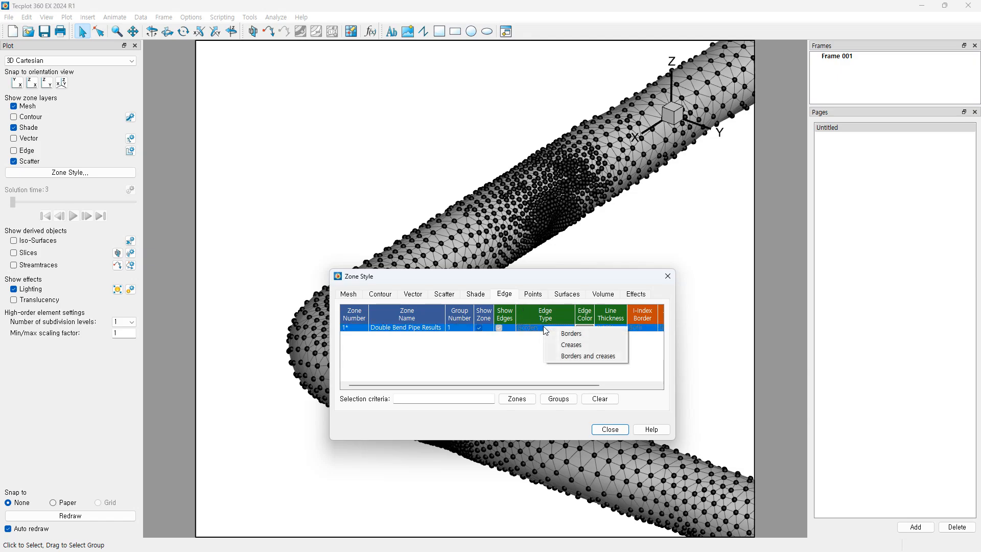
{"action": "left_click", "coordinate": [569, 356]}
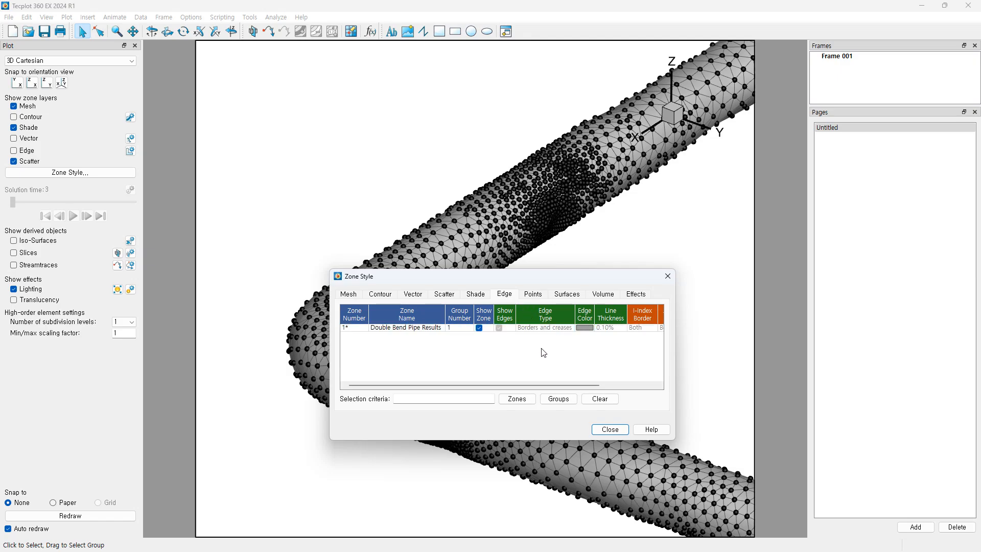
{"action": "left_click", "coordinate": [611, 429]}
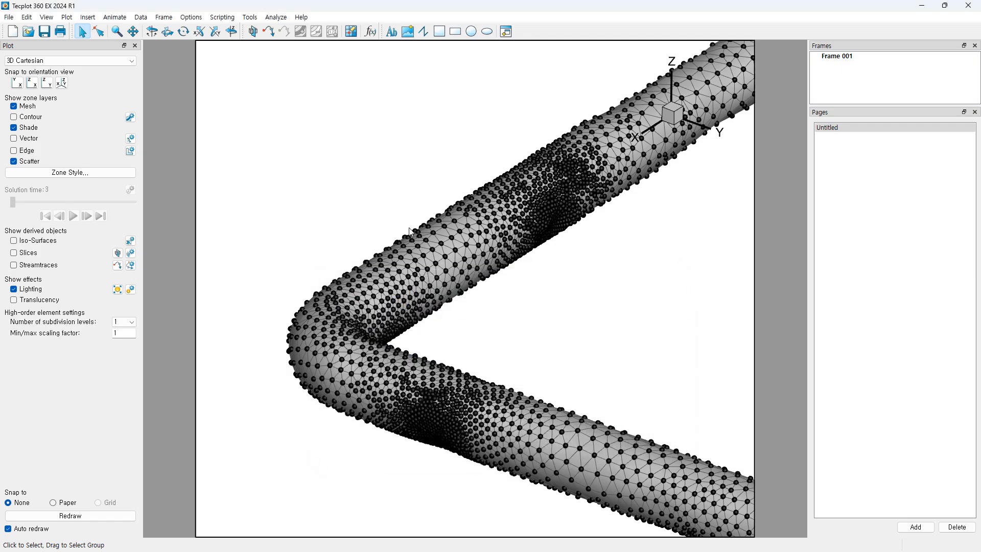
Step: Turn off Scatter and Mesh, turn on Edge, and zoom out to the upper bend
{"action": "left_click", "coordinate": [14, 162]}
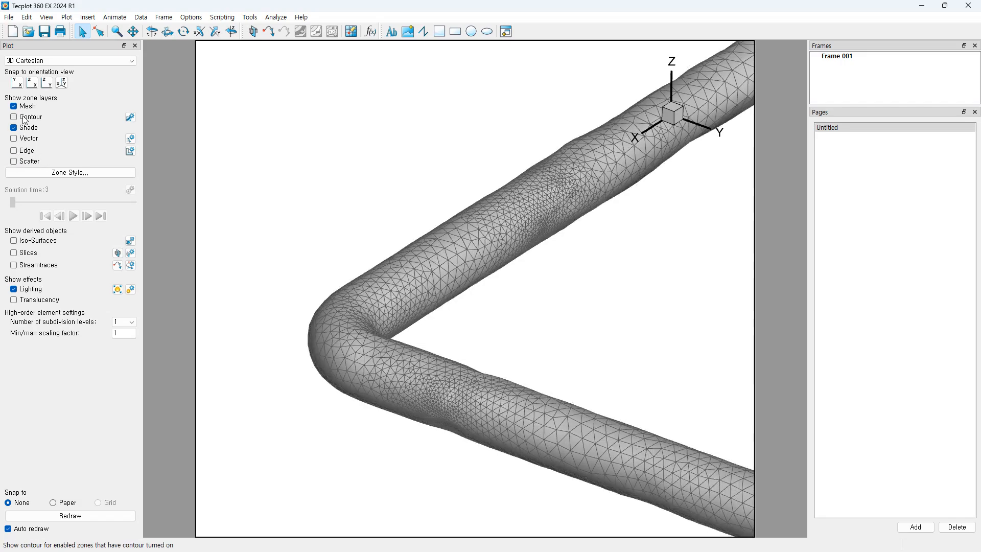
{"action": "left_click", "coordinate": [13, 106]}
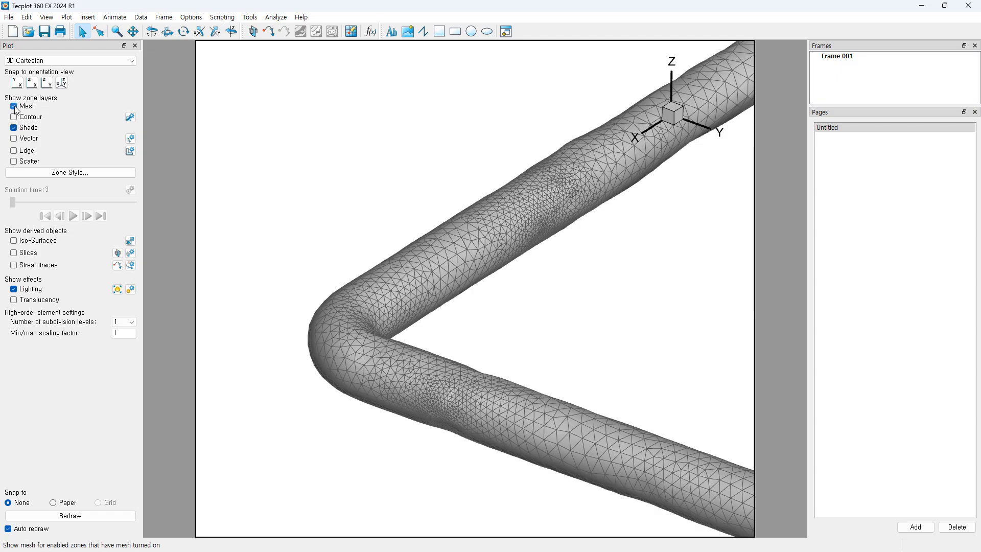
{"action": "left_click", "coordinate": [13, 150]}
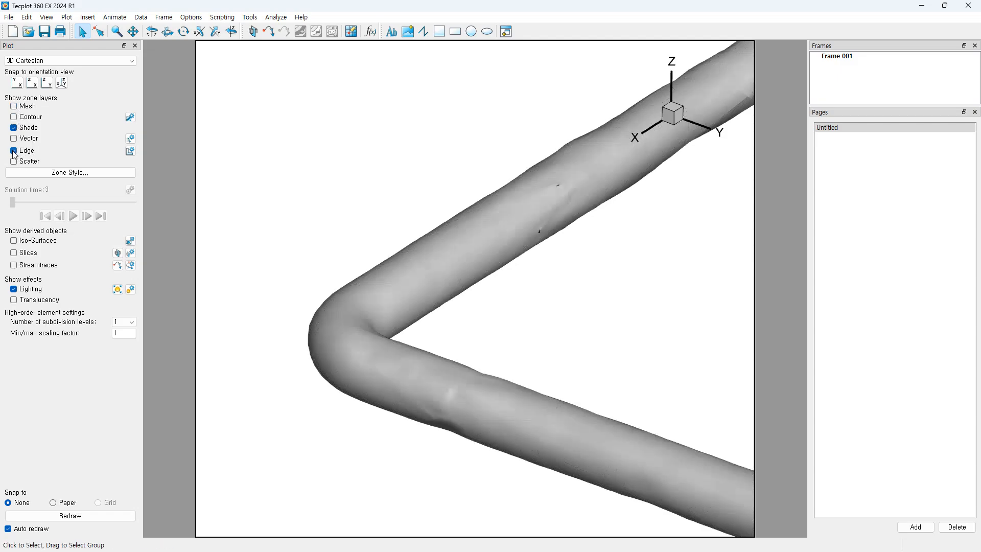
{"action": "middle_click_drag", "start_coordinate": [493, 312], "coordinate": [462, 107]}
{"action": "middle_click_drag", "start_coordinate": [555, 345], "coordinate": [561, 255]}
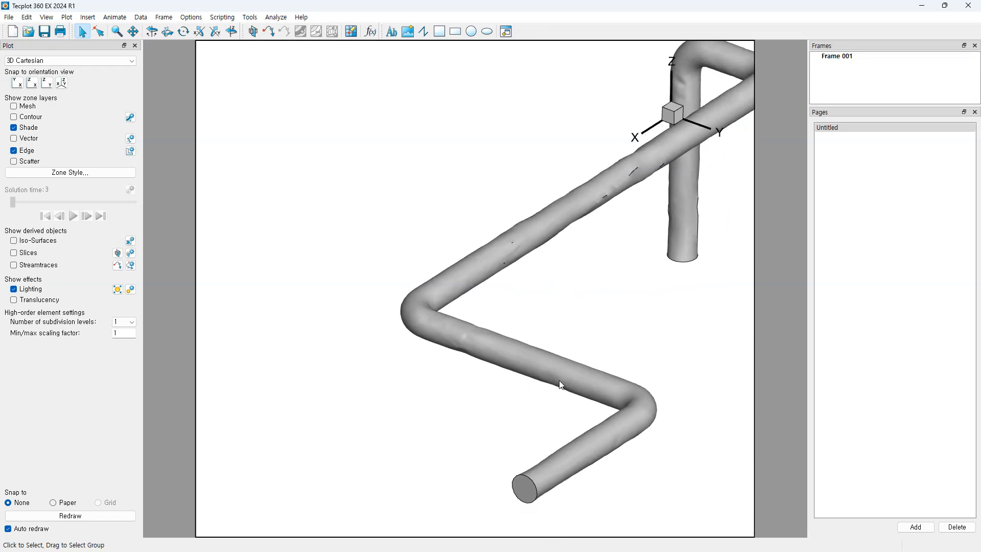
{"action": "right_click_drag", "start_coordinate": [566, 383], "coordinate": [522, 317]}
{"action": "middle_click_drag", "start_coordinate": [512, 357], "coordinate": [500, 391]}
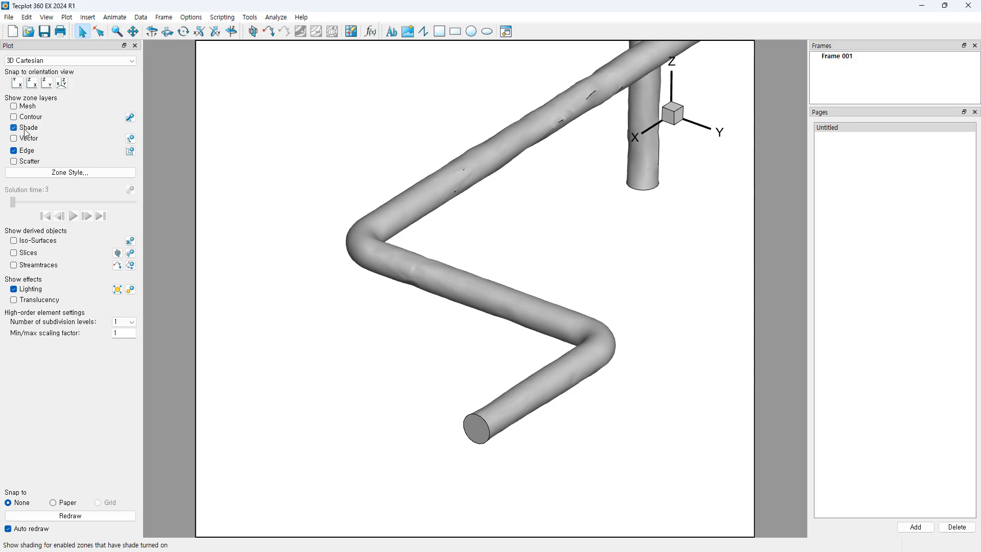
{"action": "middle_click_drag", "start_coordinate": [493, 210], "coordinate": [522, 163]}
{"action": "right_click_drag", "start_coordinate": [563, 236], "coordinate": [530, 300]}
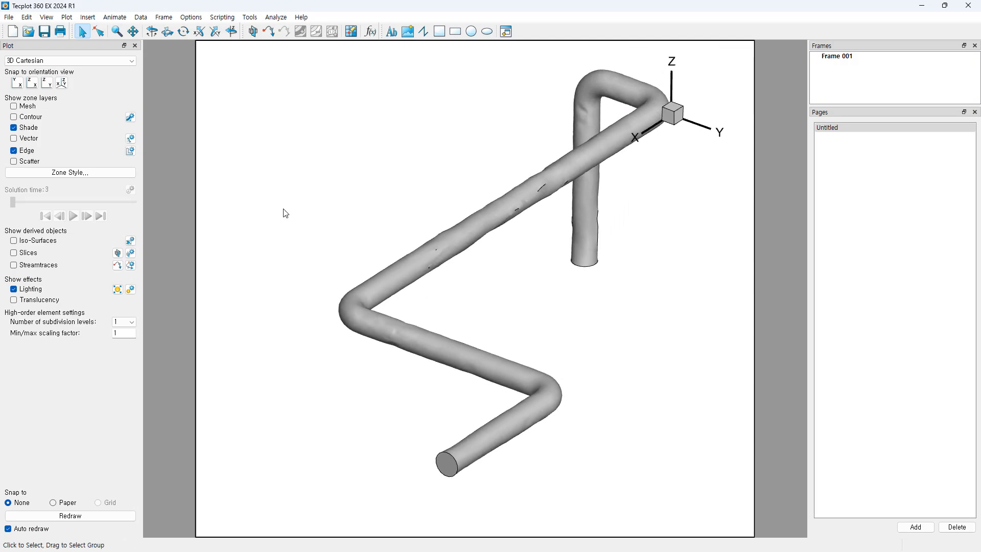
Step: Toggle the shaded surface off and back on, and check the pipe zone in Zone Style
{"action": "left_click", "coordinate": [14, 127]}
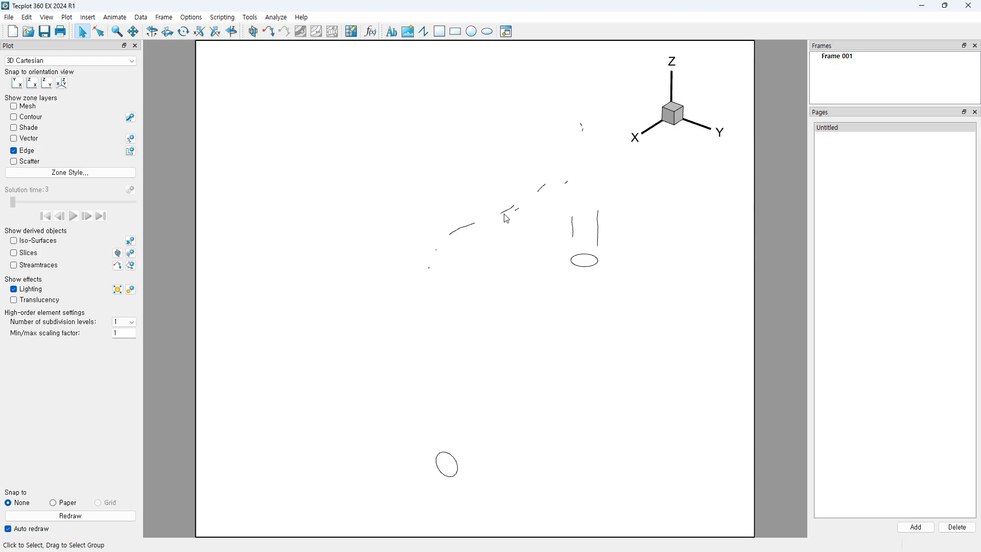
{"action": "left_click", "coordinate": [14, 127]}
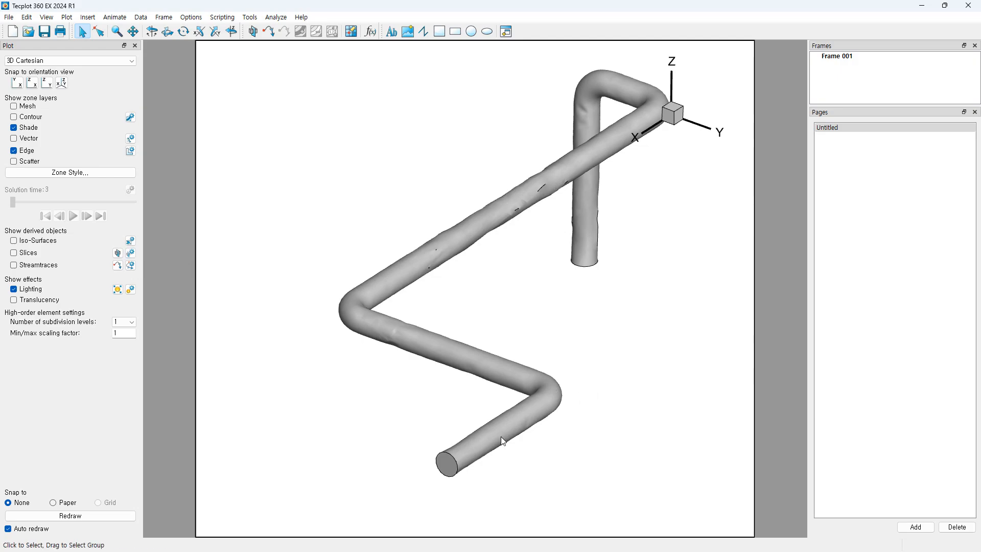
{"action": "middle_click_drag", "start_coordinate": [500, 436], "coordinate": [514, 383]}
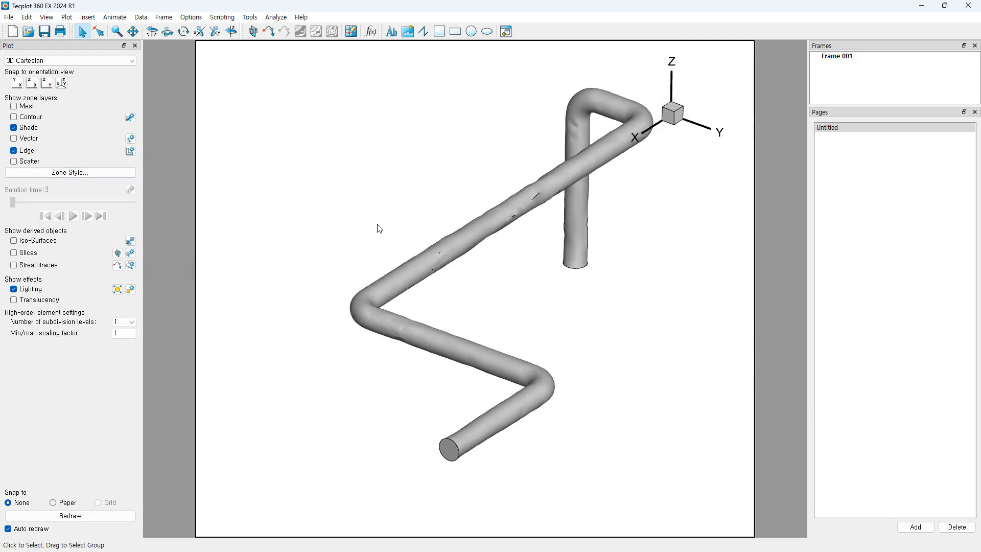
{"action": "left_click", "coordinate": [67, 173]}
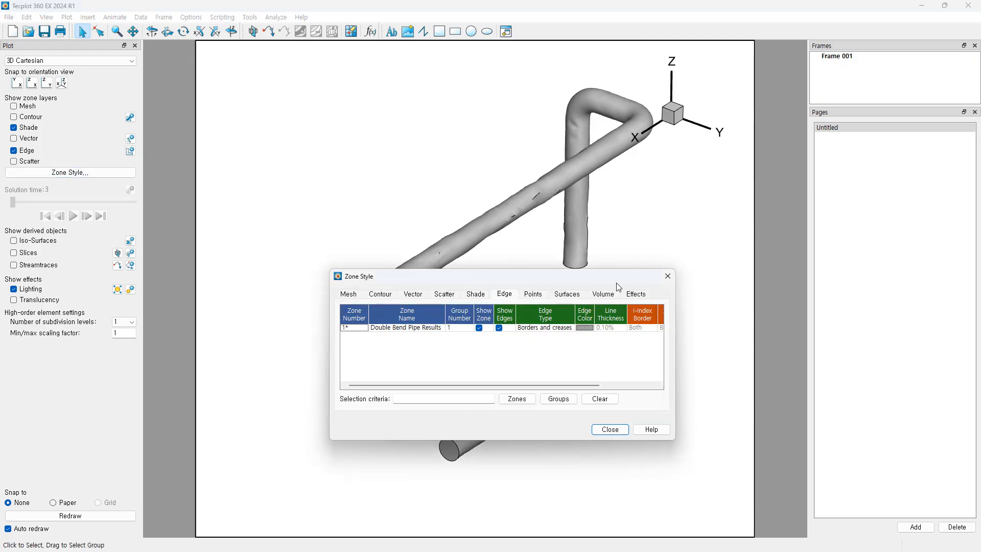
{"action": "left_click", "coordinate": [610, 330]}
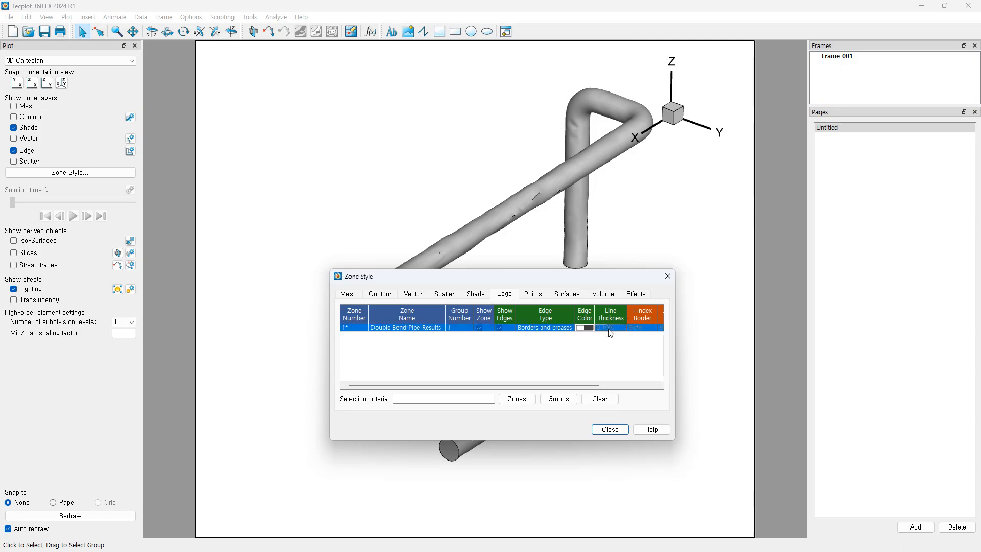
{"action": "left_click", "coordinate": [667, 278]}
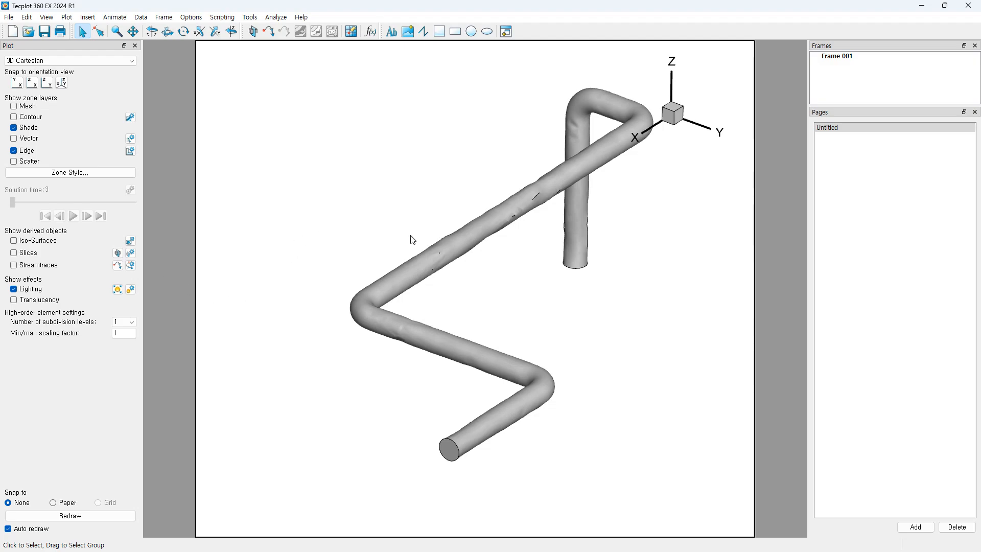
Step: Turn off edge lines and open the Iso-Surface Details dialog
{"action": "left_click", "coordinate": [14, 150]}
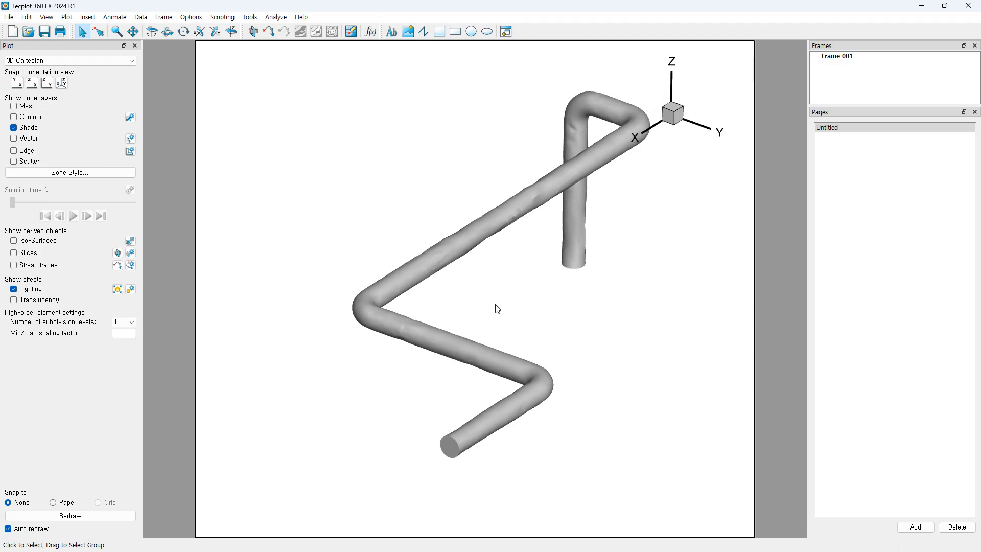
{"action": "right_click_drag", "start_coordinate": [509, 314], "coordinate": [499, 333]}
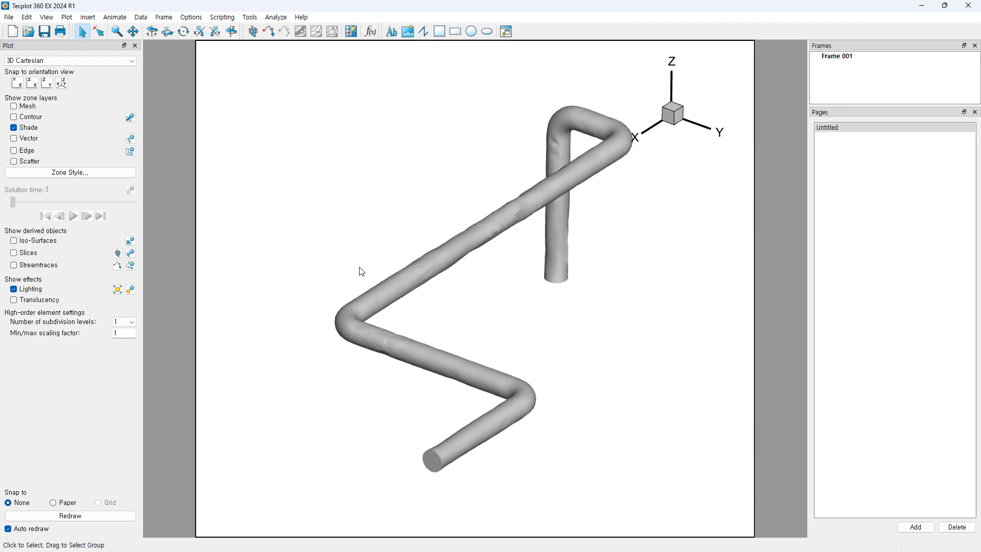
{"action": "left_click", "coordinate": [131, 240]}
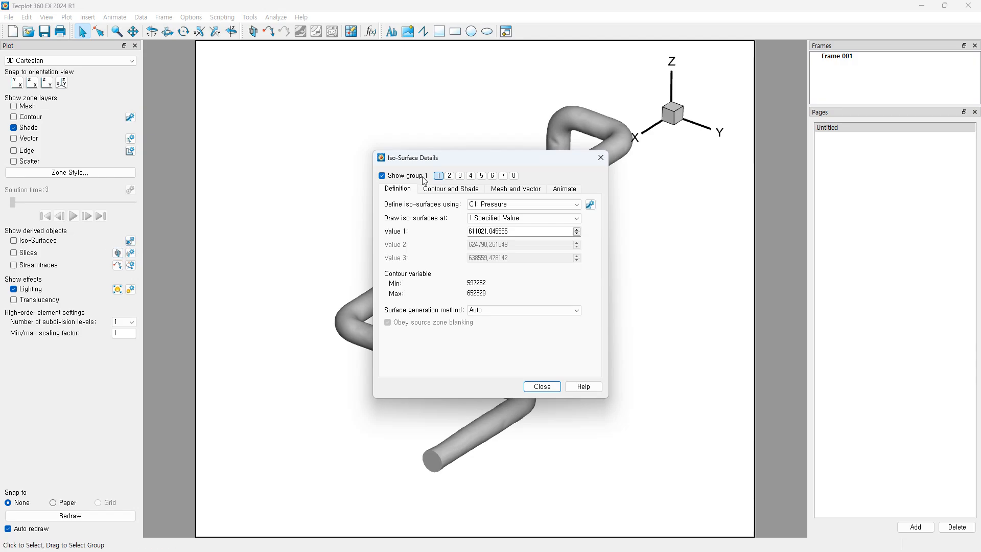
Step: Keep Pressure as the iso-surface variable and move Iso-Surface Details off the pipe
{"action": "left_click_drag", "start_coordinate": [495, 157], "coordinate": [735, 193]}
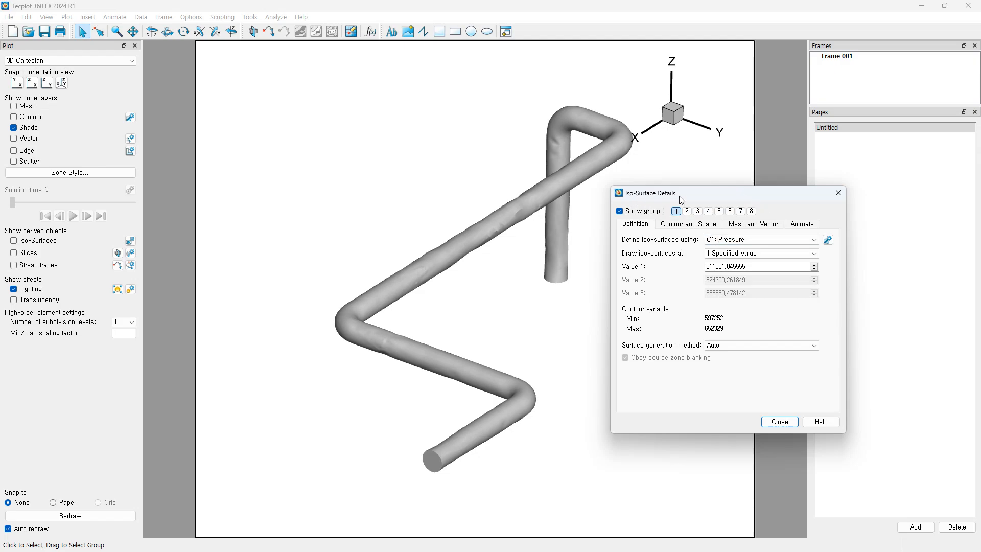
{"action": "left_click", "coordinate": [739, 241]}
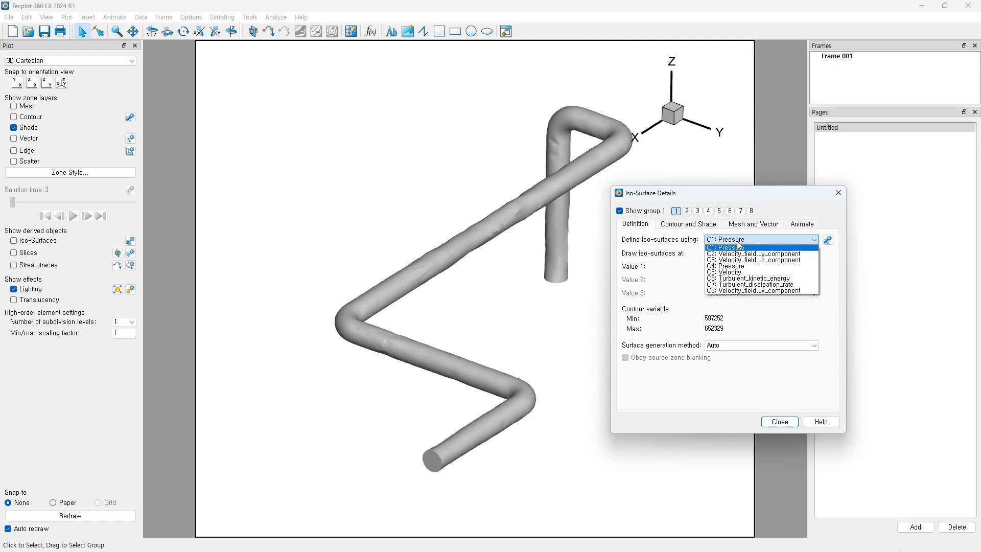
{"action": "left_click", "coordinate": [739, 246]}
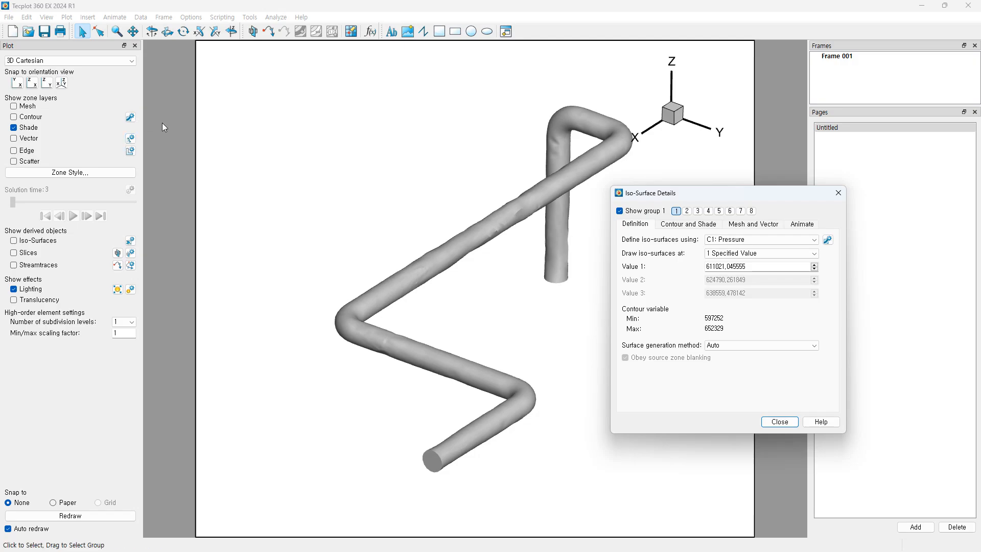
{"action": "left_click_drag", "start_coordinate": [744, 191], "coordinate": [772, 201]}
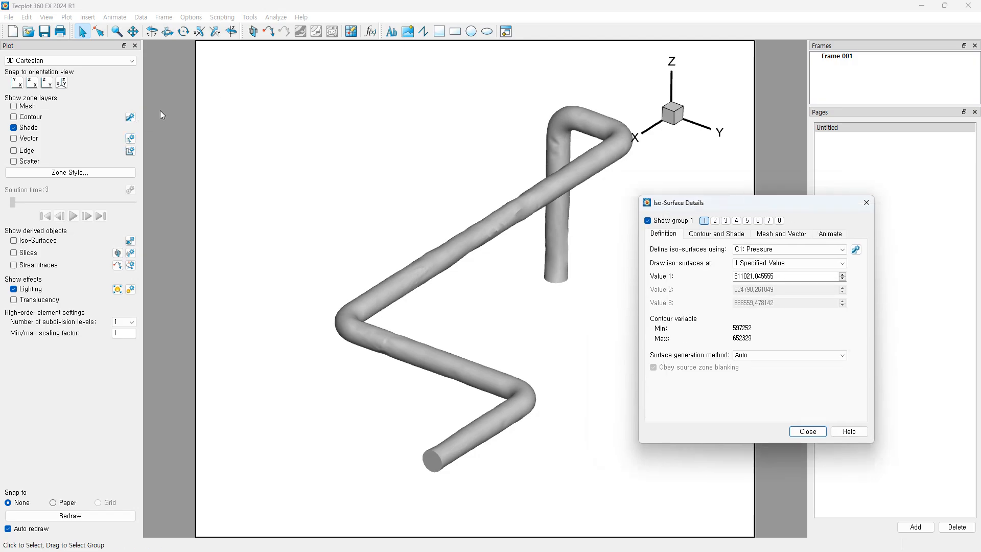
Step: Compare contour groups 8 and 1, ending on group 1's Pressure levels 600000–650000
{"action": "left_click", "coordinate": [131, 117]}
{"action": "left_click_drag", "start_coordinate": [184, 129], "coordinate": [266, 133]}
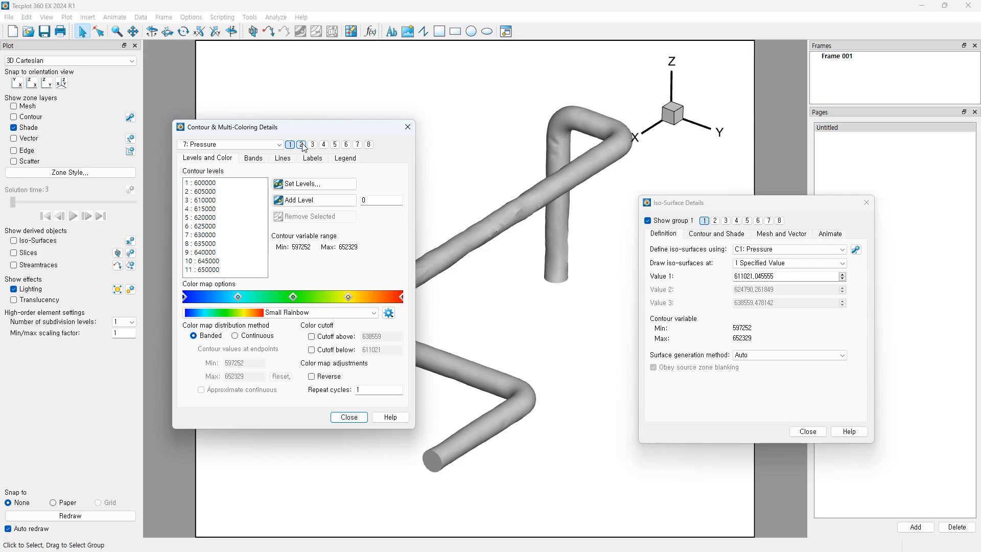
{"action": "left_click", "coordinate": [369, 145]}
{"action": "left_click", "coordinate": [257, 146]}
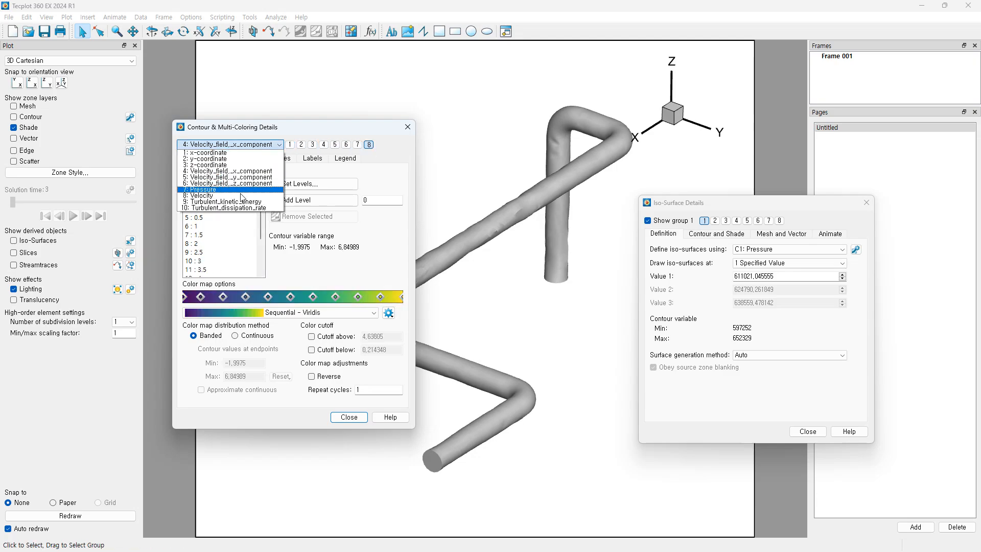
{"action": "left_click", "coordinate": [294, 131]}
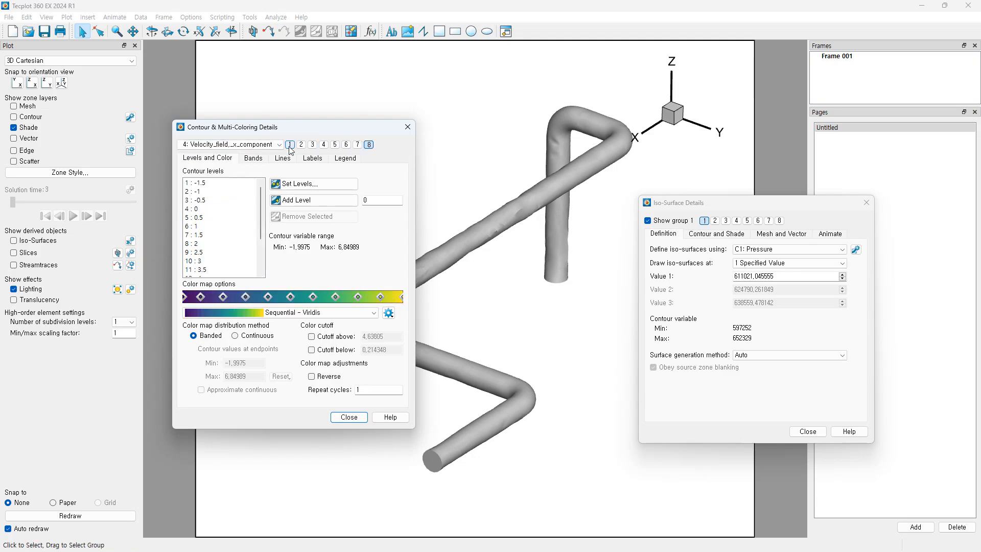
{"action": "left_click", "coordinate": [290, 145]}
{"action": "left_click", "coordinate": [369, 145]}
{"action": "left_click", "coordinate": [290, 144]}
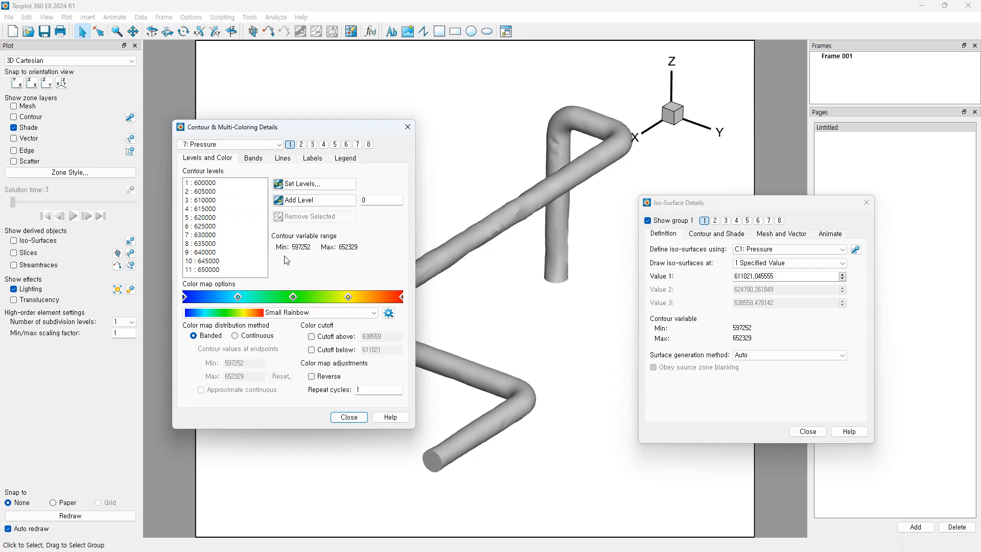
Step: Close the contour details, set iso-surface Value 1 to 624000, and turn on Iso-Surfaces
{"action": "left_click", "coordinate": [408, 129]}
{"action": "left_click_drag", "start_coordinate": [788, 204], "coordinate": [749, 200]}
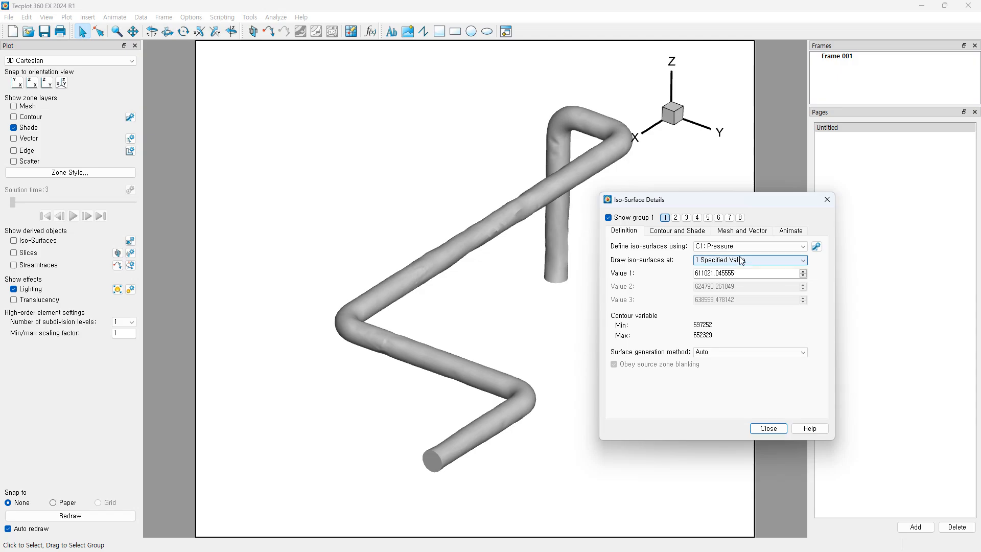
{"action": "left_click_drag", "start_coordinate": [743, 273], "coordinate": [694, 273]}
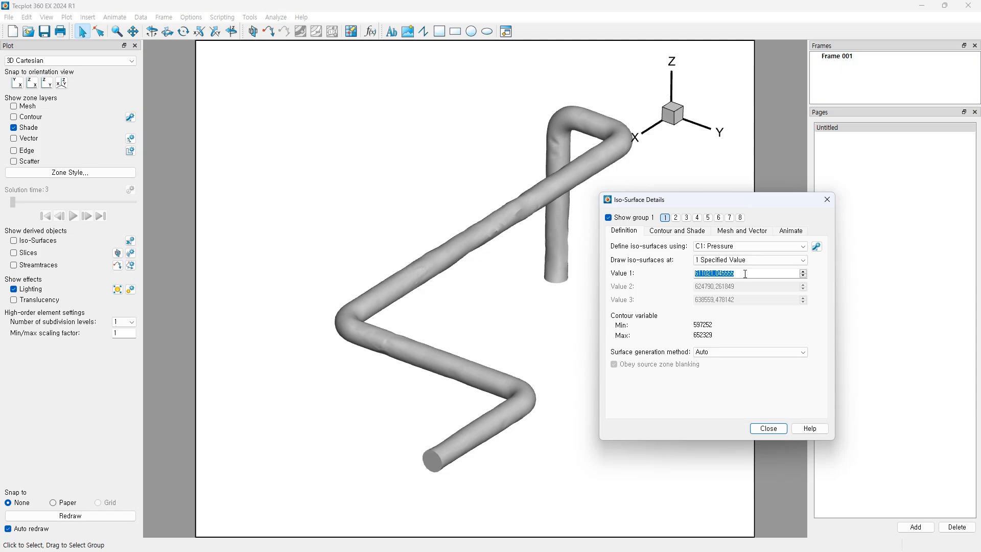
{"action": "type", "text": "624000"}
{"action": "key", "text": "Return"}
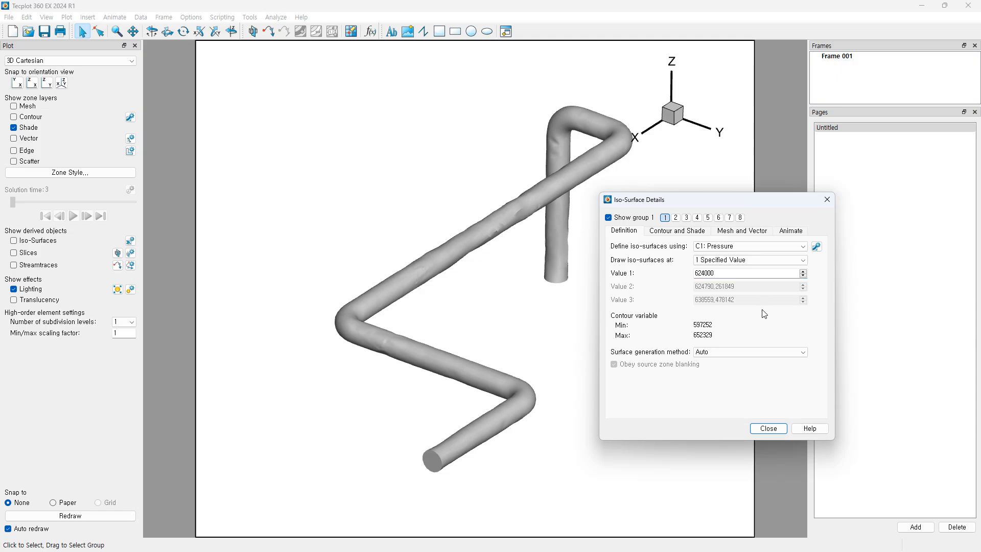
{"action": "left_click", "coordinate": [13, 242]}
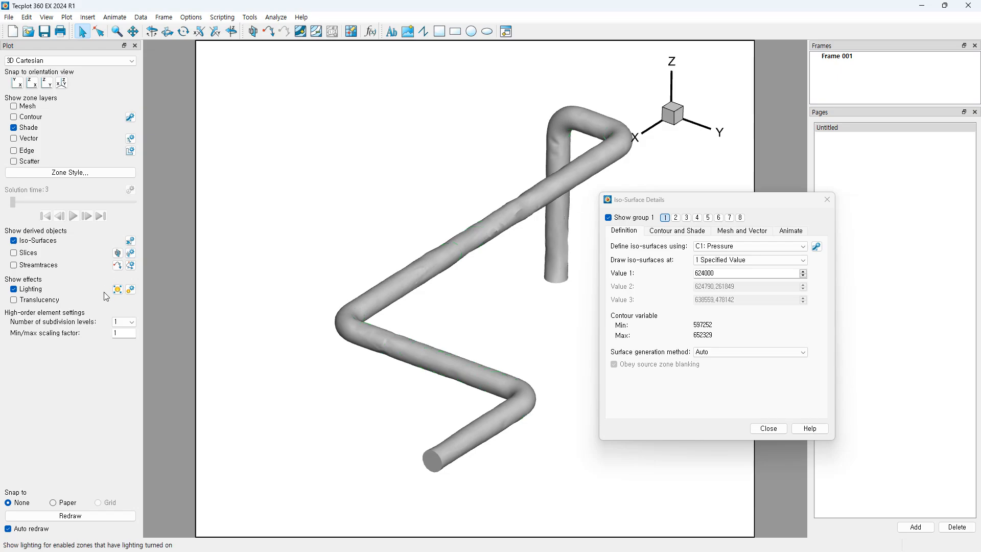
Step: Make the pipe translucent to reveal the green 624000 Pressure iso-surfaces inside
{"action": "left_click", "coordinate": [15, 305]}
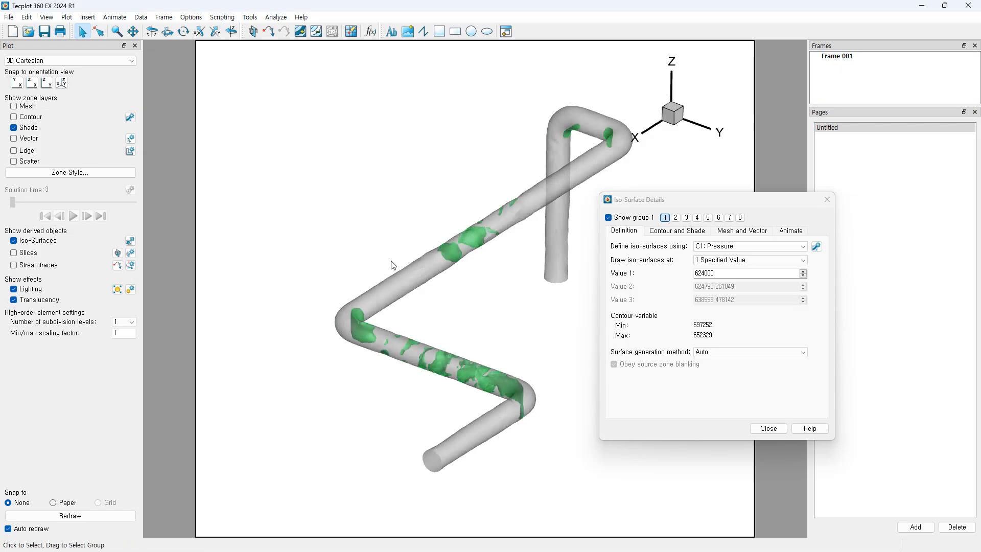
{"action": "scroll", "coordinate": [487, 335], "scroll_direction": "down", "scroll_amount": 2}
{"action": "right_click_drag", "start_coordinate": [508, 334], "coordinate": [476, 337]}
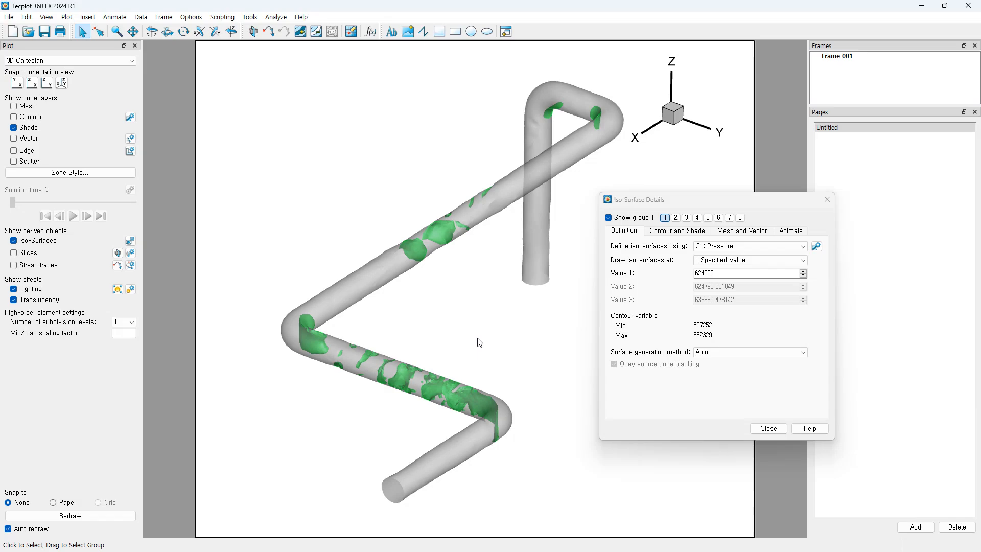
{"action": "scroll", "coordinate": [441, 332], "scroll_direction": "up", "scroll_amount": 1}
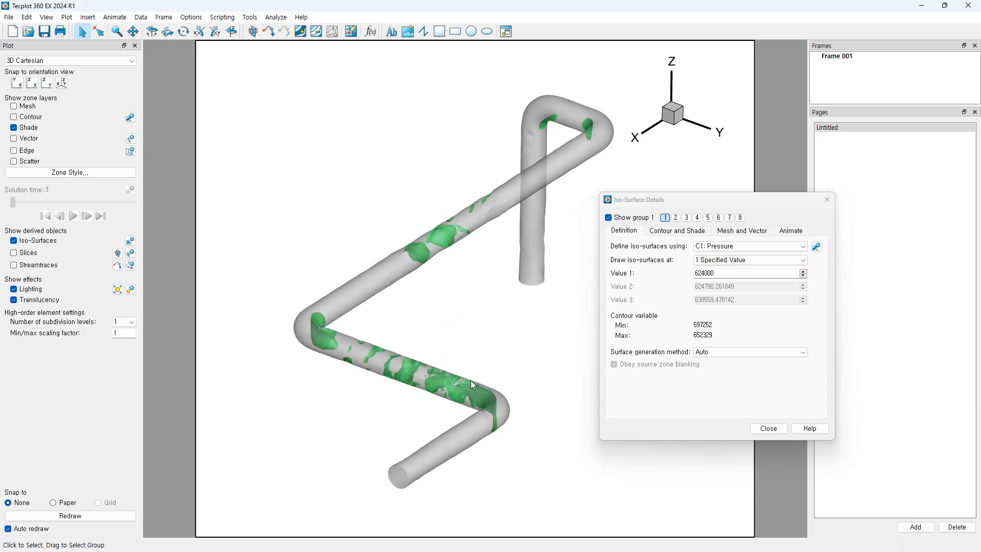
{"action": "scroll", "coordinate": [470, 380], "scroll_direction": "up", "scroll_amount": 1}
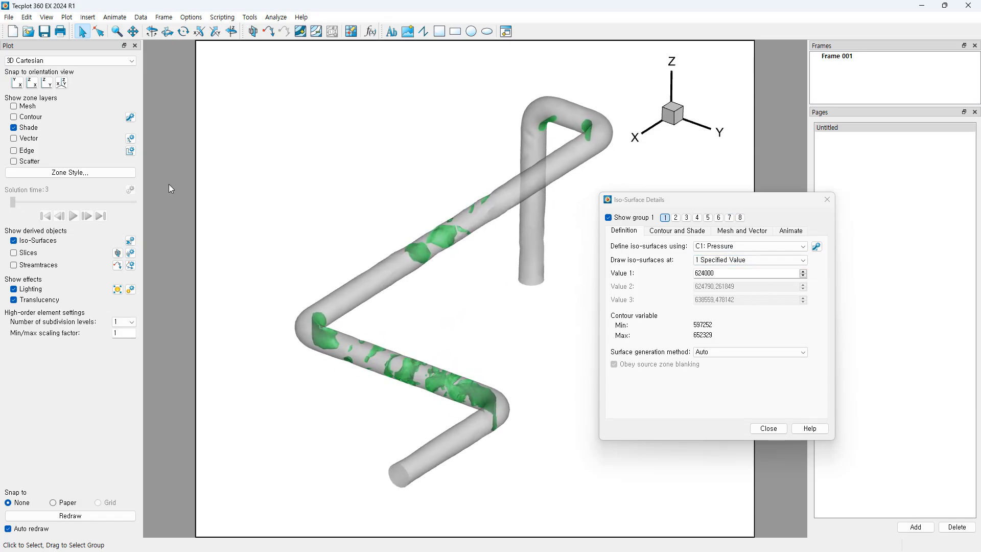
{"action": "left_click", "coordinate": [130, 117]}
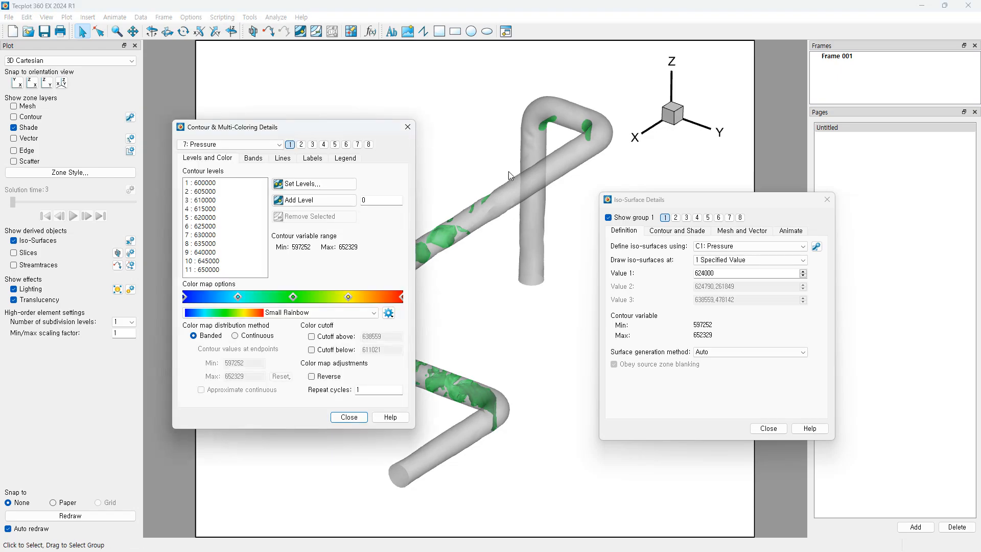
{"action": "left_click", "coordinate": [408, 127]}
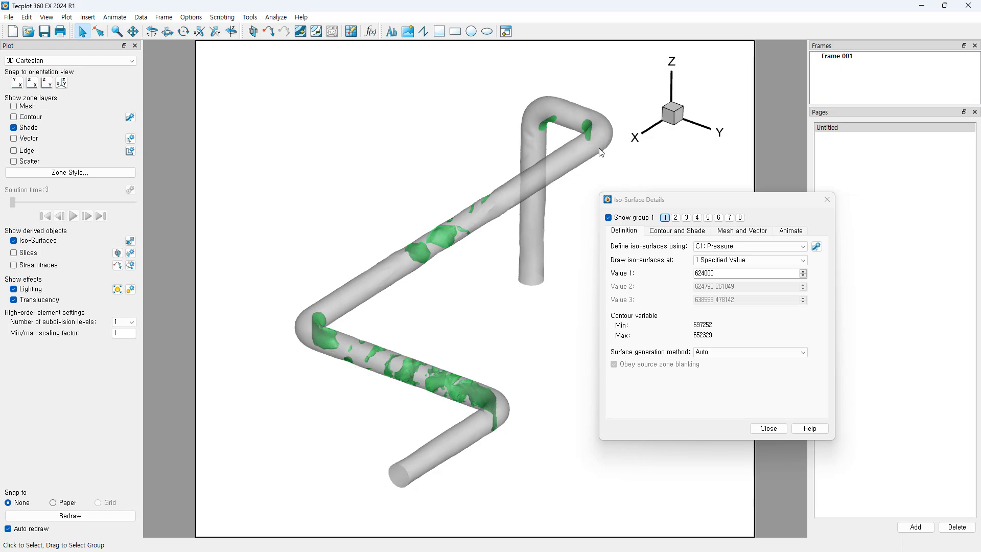
Step: Draw Pressure iso-surfaces at 2 specified values, 624000 and 634000
{"action": "left_click", "coordinate": [702, 272]}
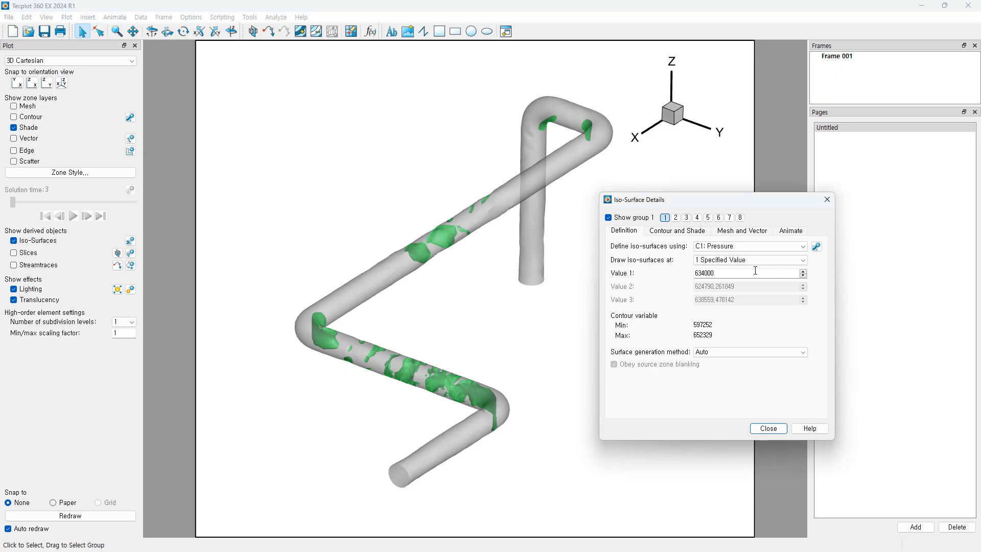
{"action": "left_click", "coordinate": [756, 335]}
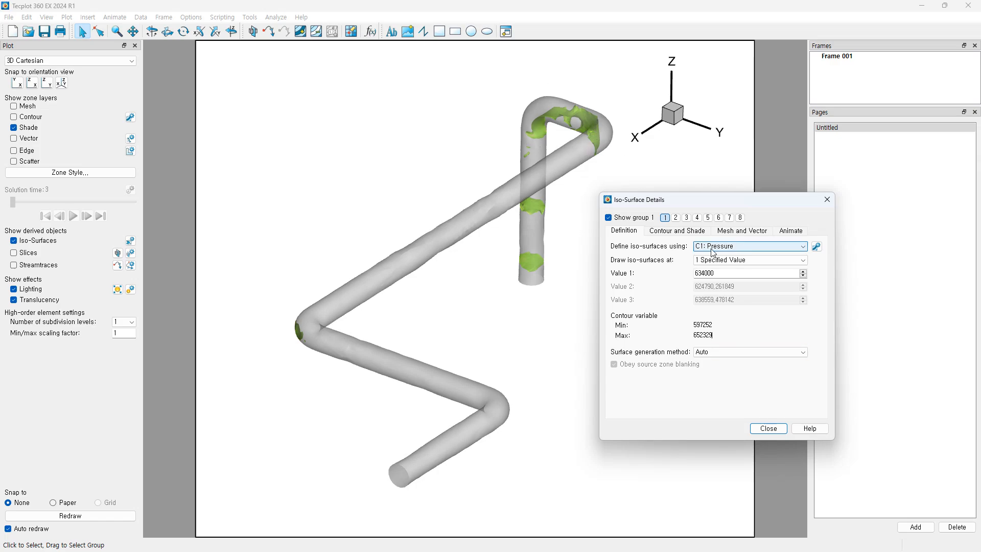
{"action": "left_click_drag", "start_coordinate": [733, 204], "coordinate": [741, 204]}
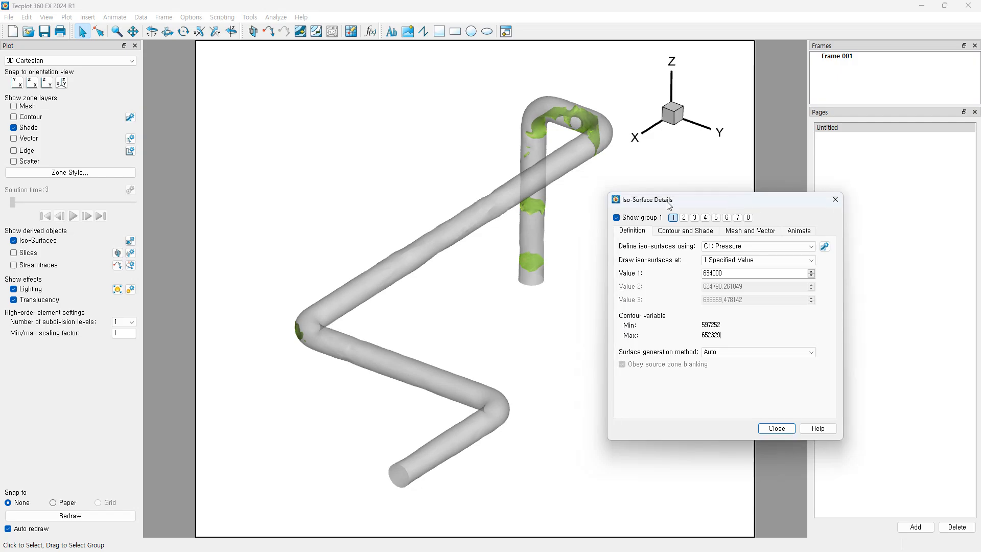
{"action": "left_click", "coordinate": [756, 260]}
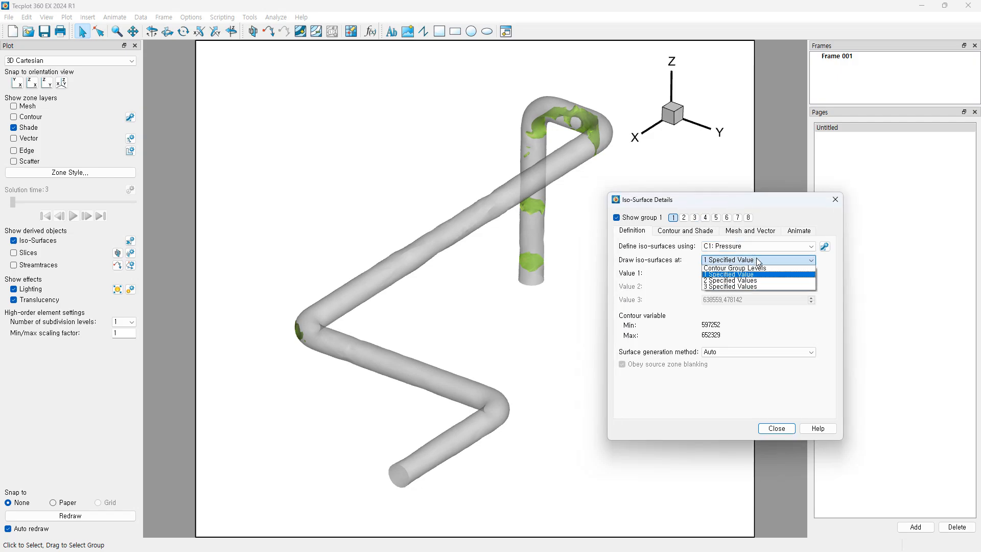
{"action": "left_click", "coordinate": [726, 282]}
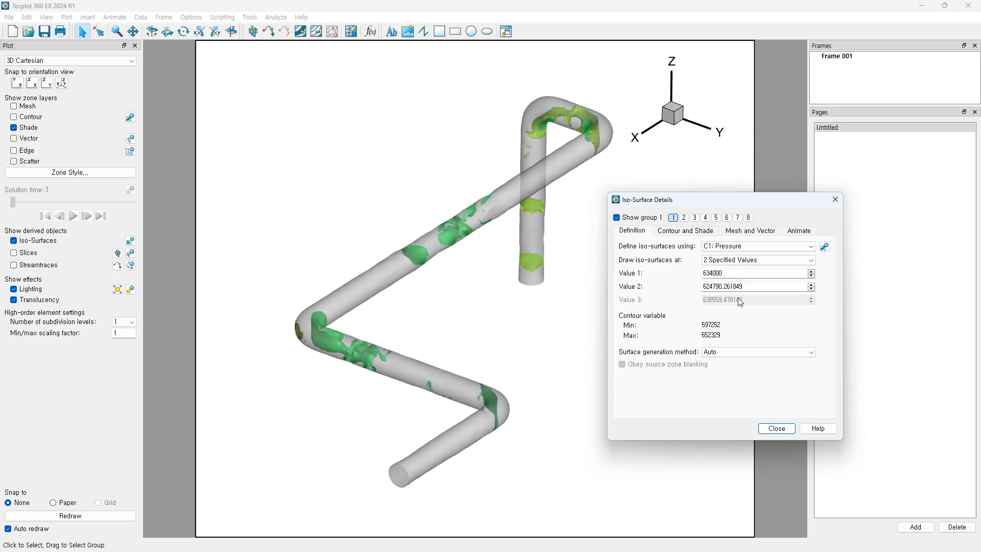
{"action": "left_click_drag", "start_coordinate": [753, 287], "coordinate": [659, 272]}
{"action": "type", "text": "62"}
{"action": "key", "text": "Tab"}
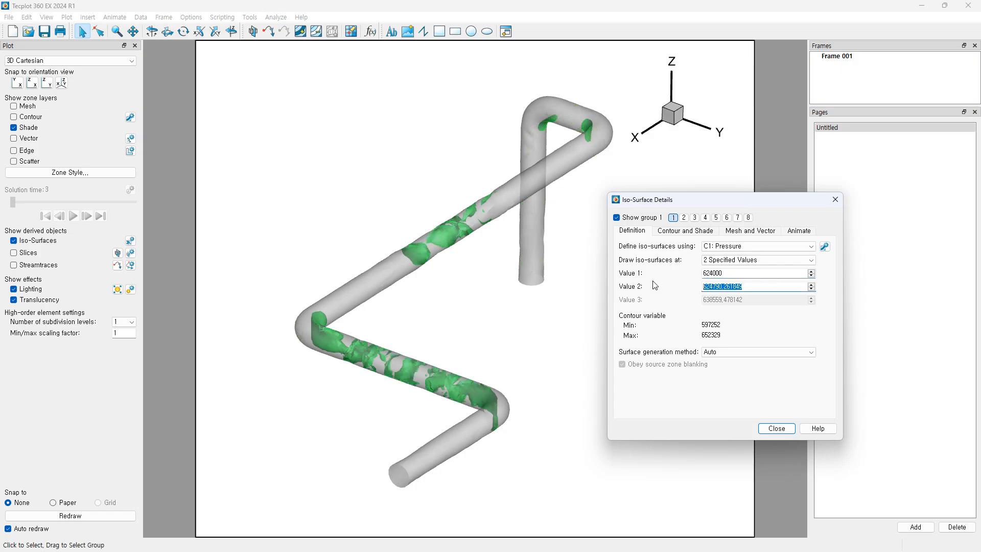
{"action": "type", "text": "634000"}
{"action": "left_click", "coordinate": [768, 321]}
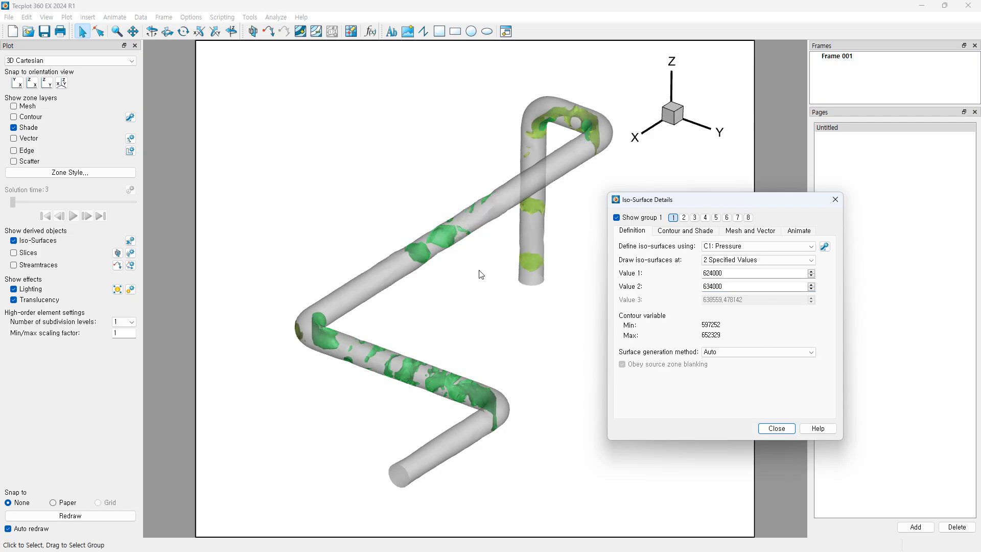
{"action": "mouse_move", "coordinate": [479, 271]}
{"action": "middle_mouse_down"}
{"action": "mouse_move", "coordinate": [472, 300]}
{"action": "mouse_move", "coordinate": [486, 287]}
{"action": "middle_mouse_up"}
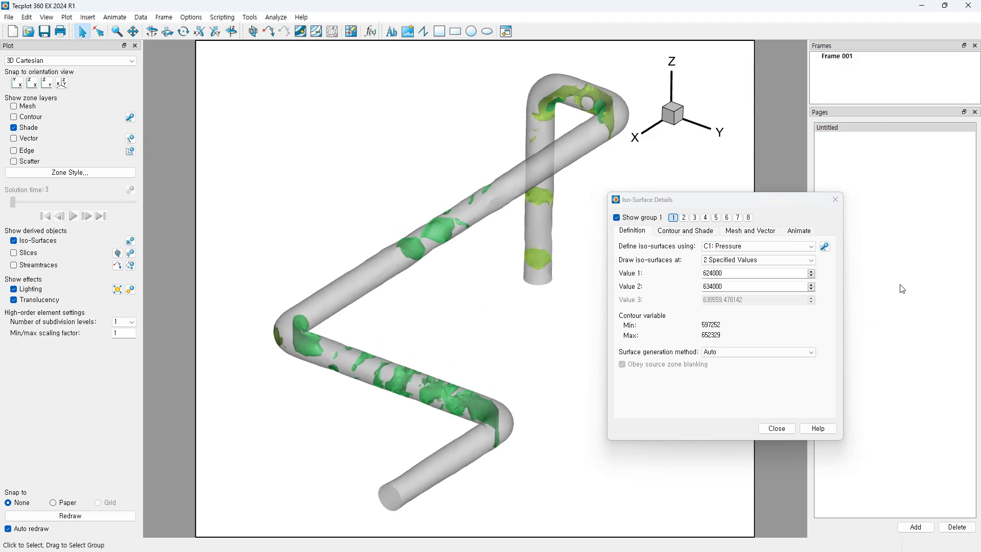
Step: Review the iso-surface Contour and Shade options, then close Iso-Surface Details
{"action": "left_click", "coordinate": [682, 236]}
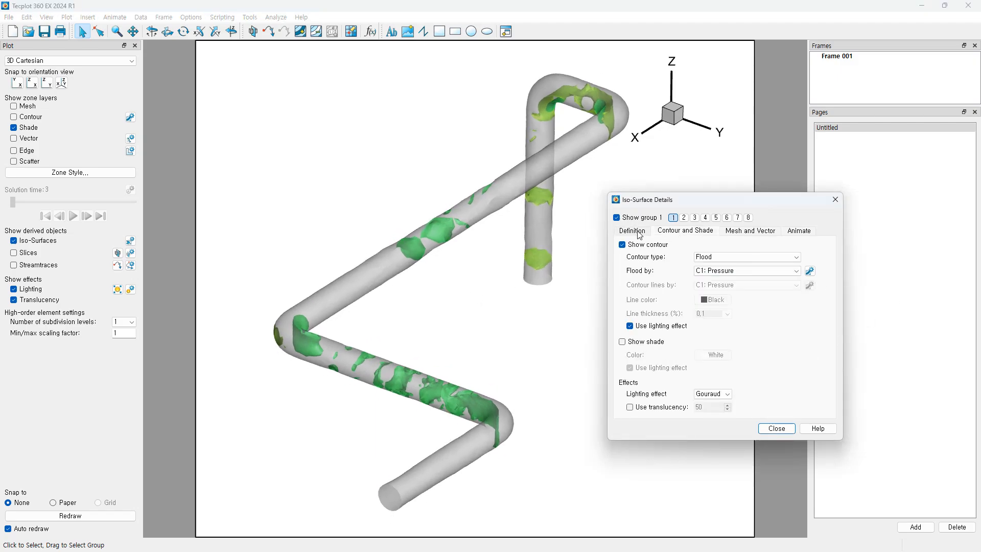
{"action": "left_click", "coordinate": [638, 234]}
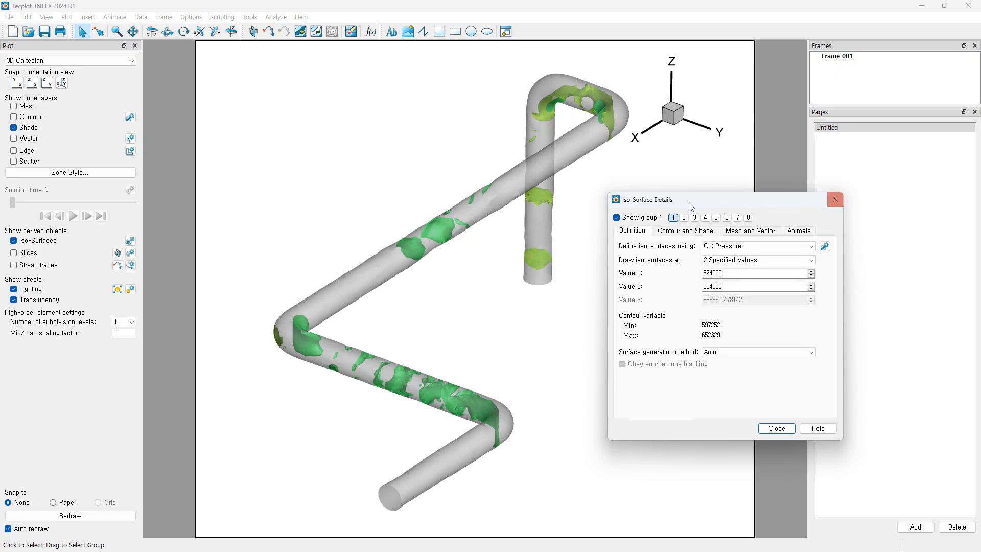
{"action": "left_click", "coordinate": [839, 199]}
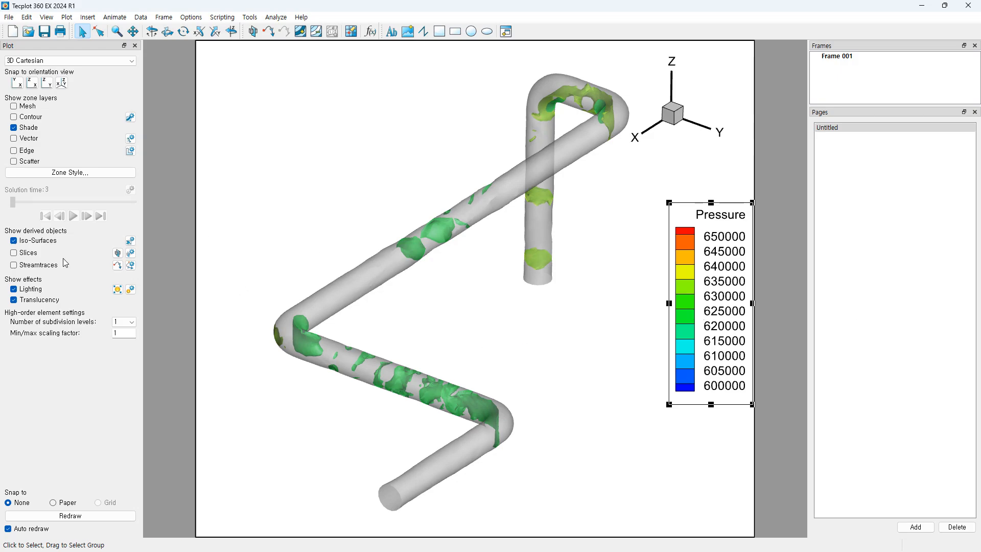
Step: Swap iso-surfaces for slices, drag the X-plane slice to about 6.418, and open Slice Details
{"action": "left_click", "coordinate": [14, 242]}
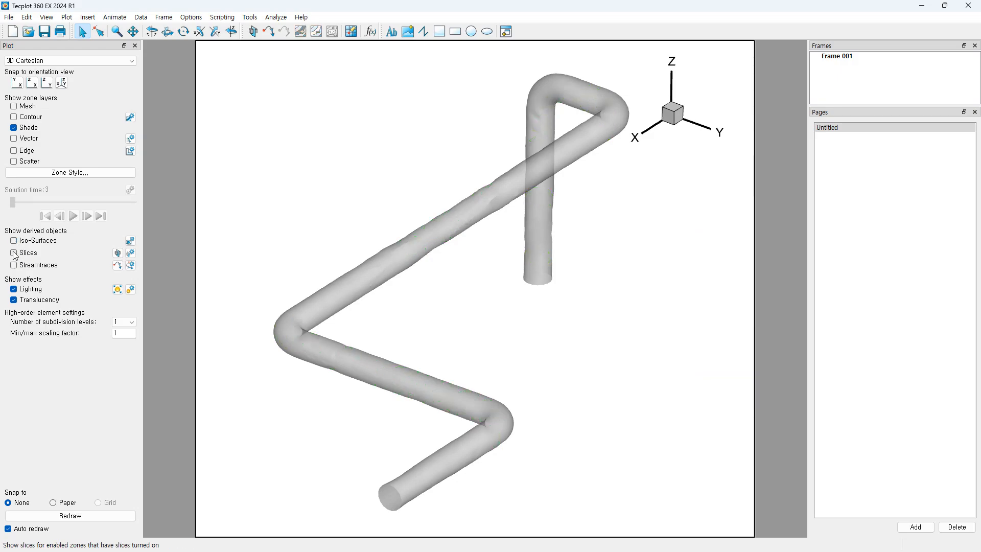
{"action": "left_click", "coordinate": [14, 254]}
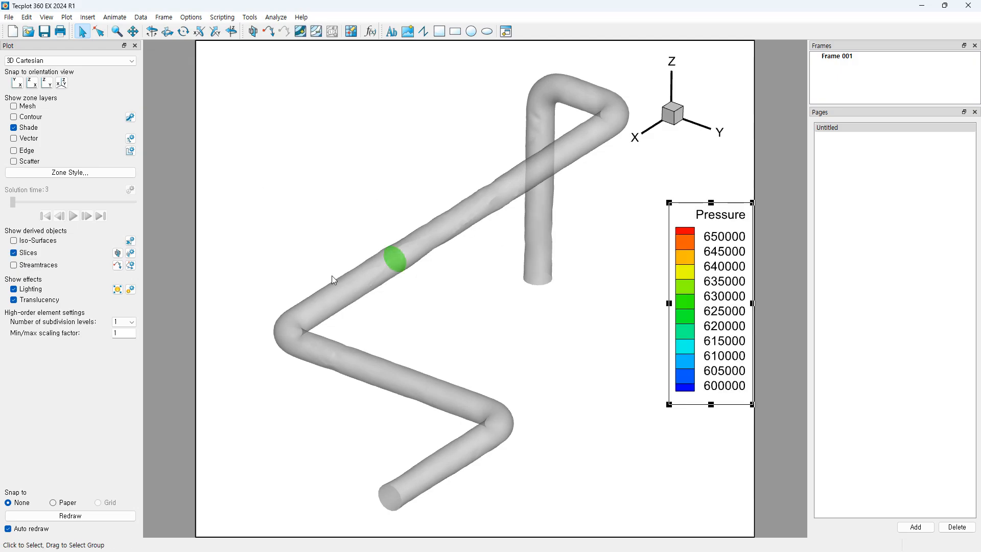
{"action": "scroll", "coordinate": [379, 301], "scroll_direction": "up", "scroll_amount": 5}
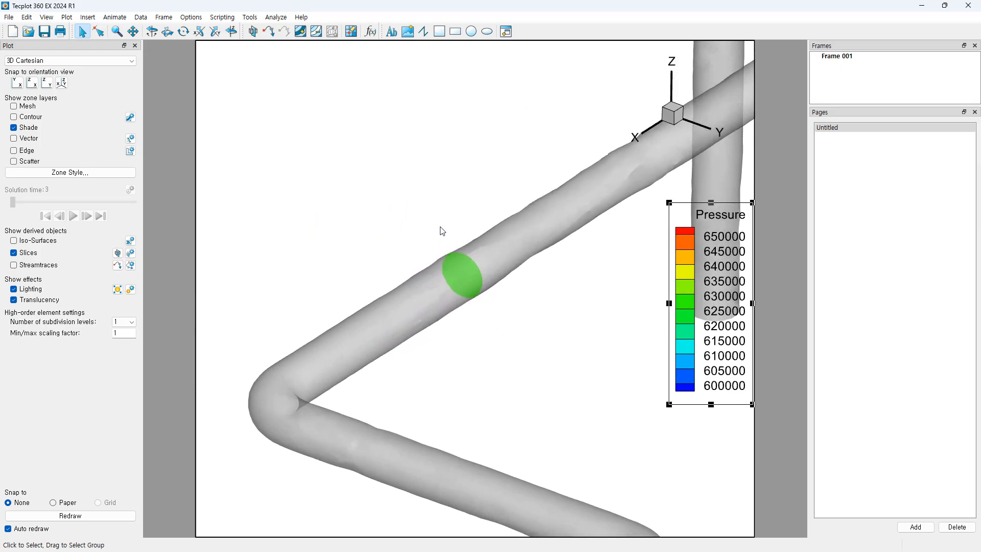
{"action": "left_click", "coordinate": [118, 253]}
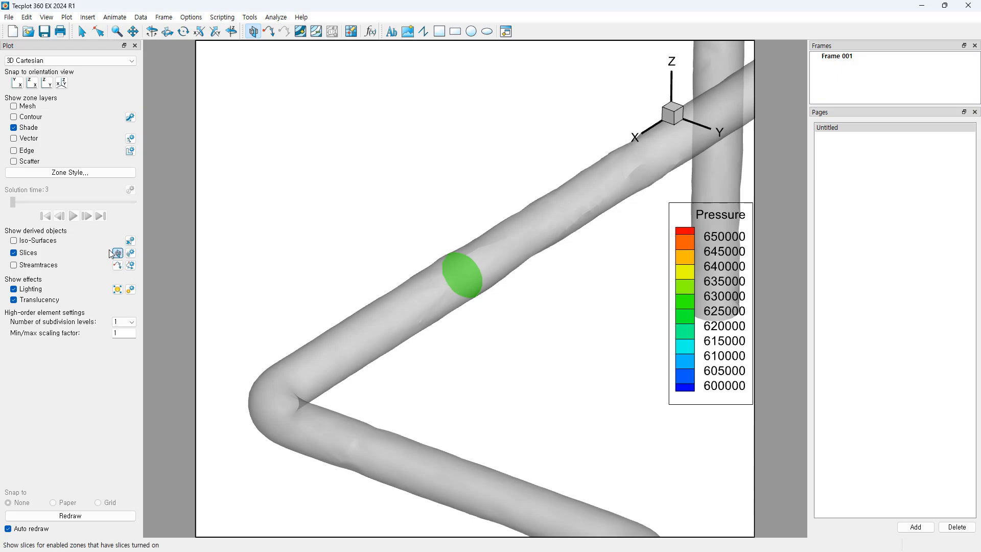
{"action": "left_click_drag", "start_coordinate": [452, 285], "coordinate": [536, 230]}
{"action": "middle_click_drag", "start_coordinate": [512, 309], "coordinate": [560, 247]}
{"action": "right_click_drag", "start_coordinate": [560, 248], "coordinate": [485, 278]}
{"action": "middle_click_drag", "start_coordinate": [459, 326], "coordinate": [451, 274]}
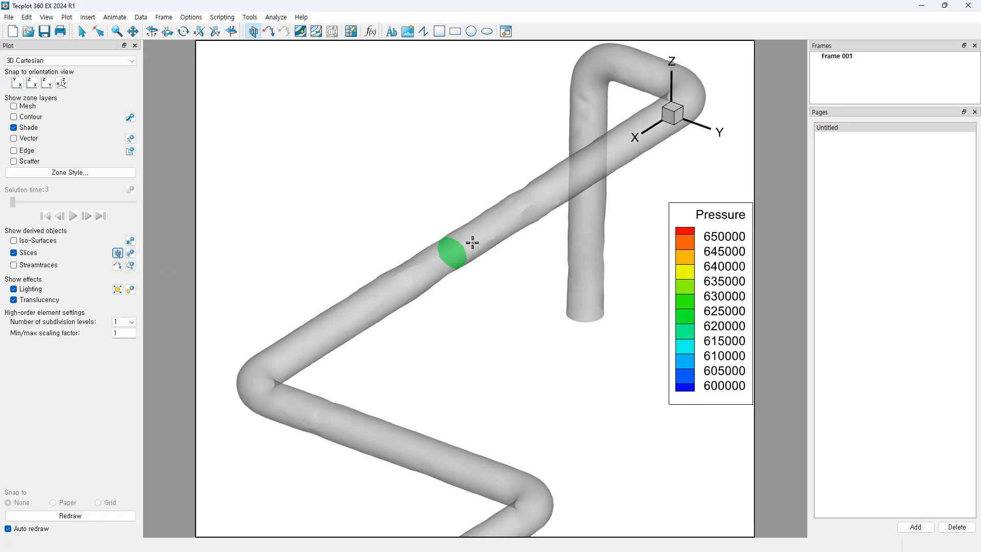
{"action": "left_click", "coordinate": [131, 253]}
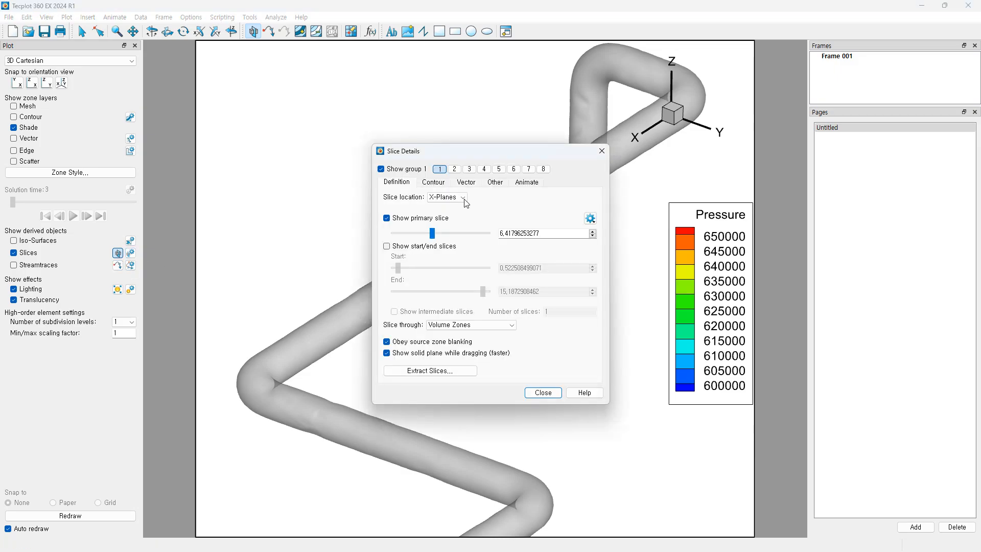
Step: Move the X-plane slice further along, then try a Y-plane slice on the lower pipe
{"action": "left_click_drag", "start_coordinate": [468, 154], "coordinate": [625, 169]}
{"action": "left_click_drag", "start_coordinate": [579, 246], "coordinate": [609, 244]}
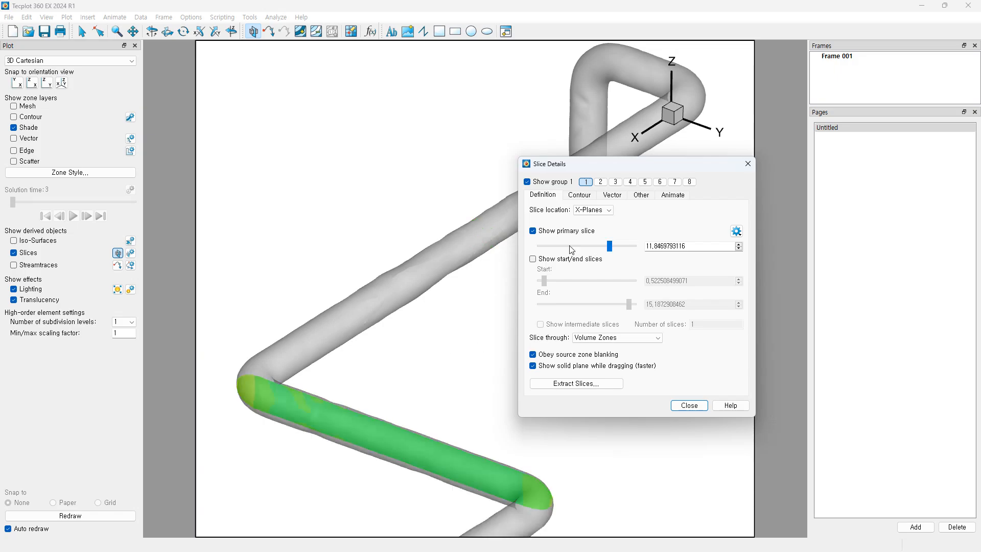
{"action": "left_click", "coordinate": [603, 212]}
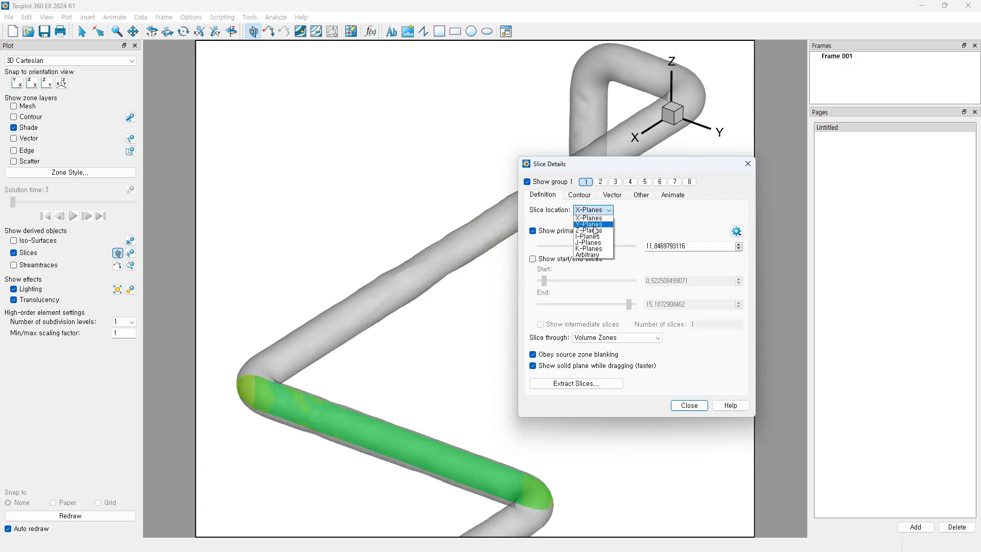
{"action": "left_click", "coordinate": [593, 225]}
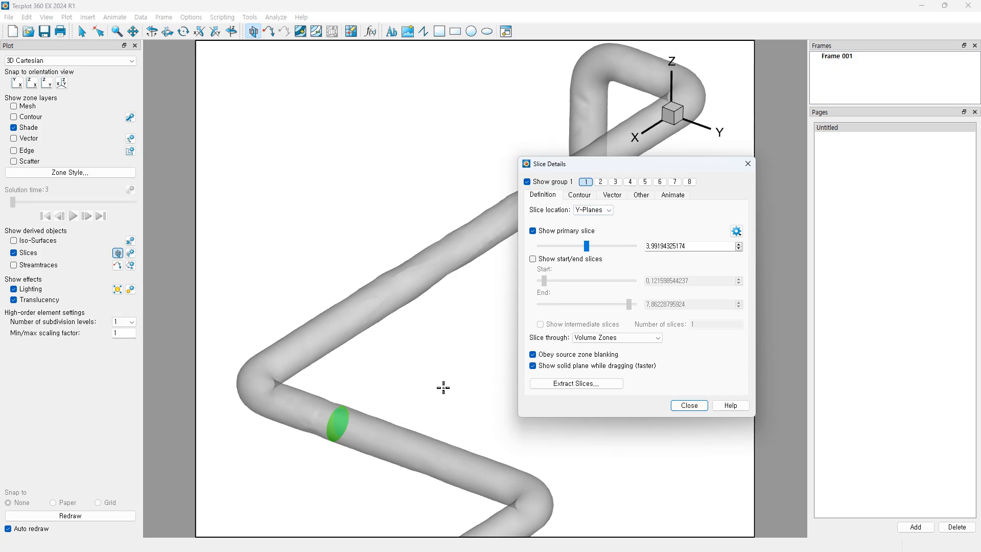
{"action": "mouse_move", "coordinate": [587, 250]}
{"action": "left_mouse_down"}
{"action": "mouse_move", "coordinate": [602, 249]}
{"action": "mouse_move", "coordinate": [573, 249]}
{"action": "left_mouse_up"}
Step: Switch the slice back to an X-plane at about 7.637 on the upper pipe
{"action": "left_click", "coordinate": [603, 211]}
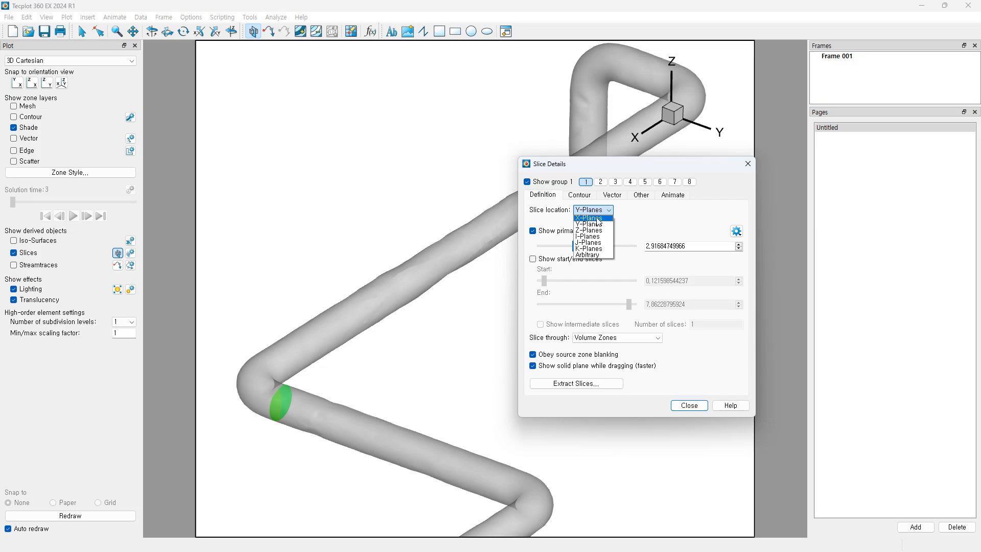
{"action": "left_click", "coordinate": [601, 218]}
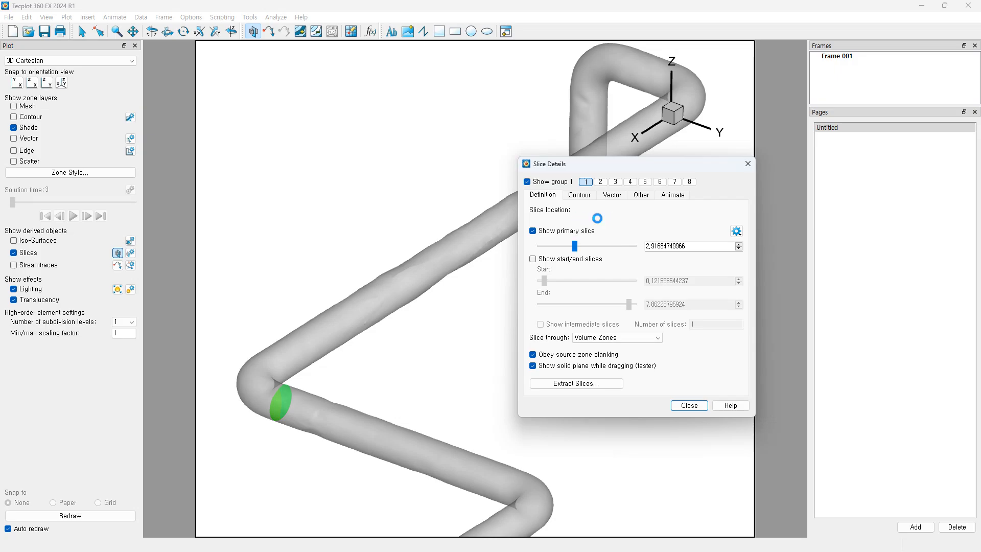
{"action": "left_click_drag", "start_coordinate": [333, 355], "coordinate": [364, 306]}
{"action": "left_click", "coordinate": [600, 211]}
{"action": "middle_click_drag", "start_coordinate": [407, 383], "coordinate": [389, 449]}
{"action": "right_click_drag", "start_coordinate": [379, 377], "coordinate": [449, 353]}
{"action": "left_click", "coordinate": [600, 211]}
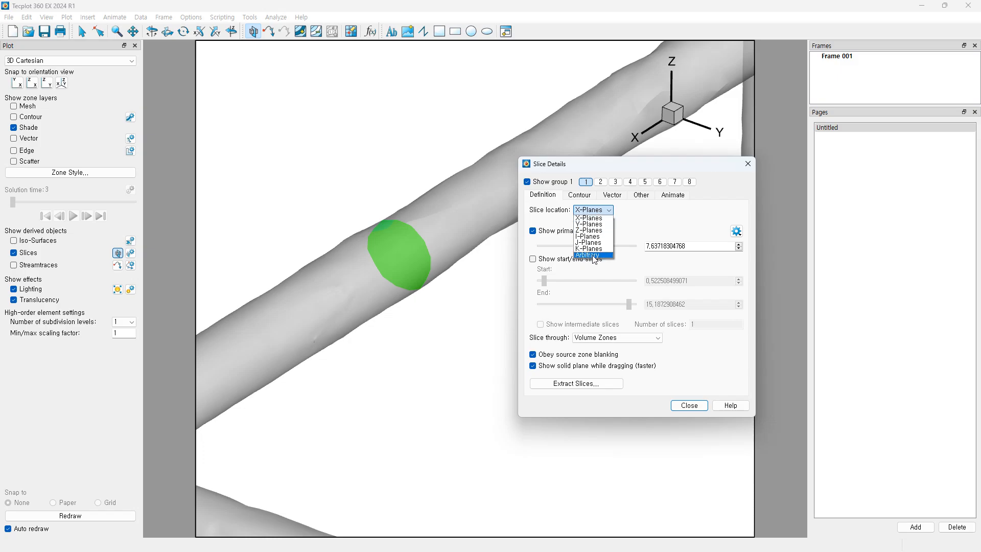
Step: Make the slice an arbitrary plane and slide it down the pipe
{"action": "left_click", "coordinate": [594, 255]}
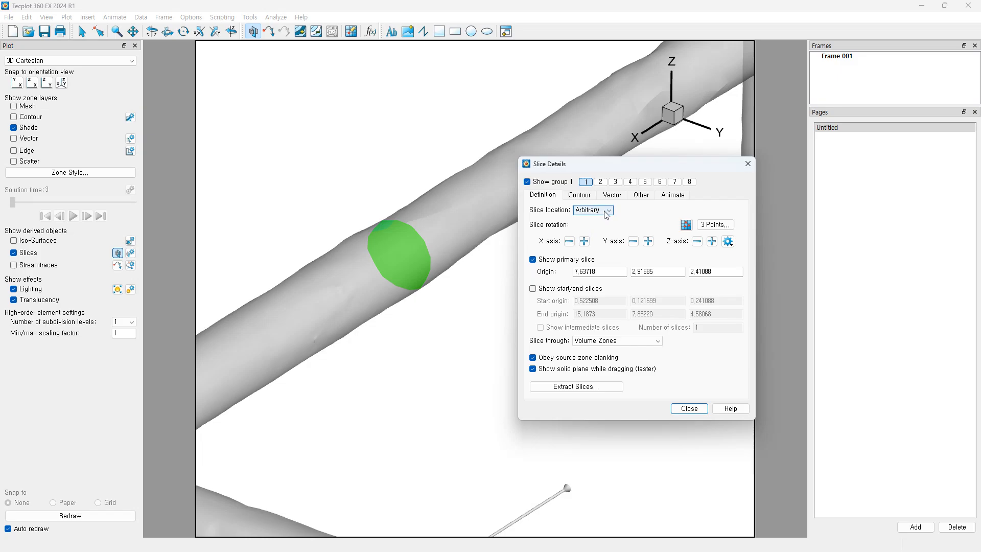
{"action": "left_click_drag", "start_coordinate": [621, 170], "coordinate": [662, 199]}
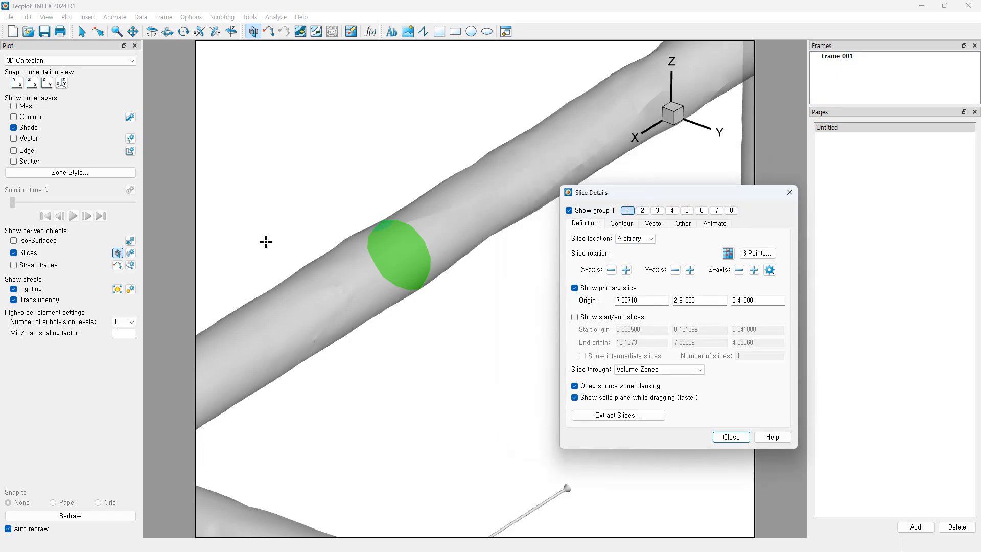
{"action": "left_click", "coordinate": [122, 252]}
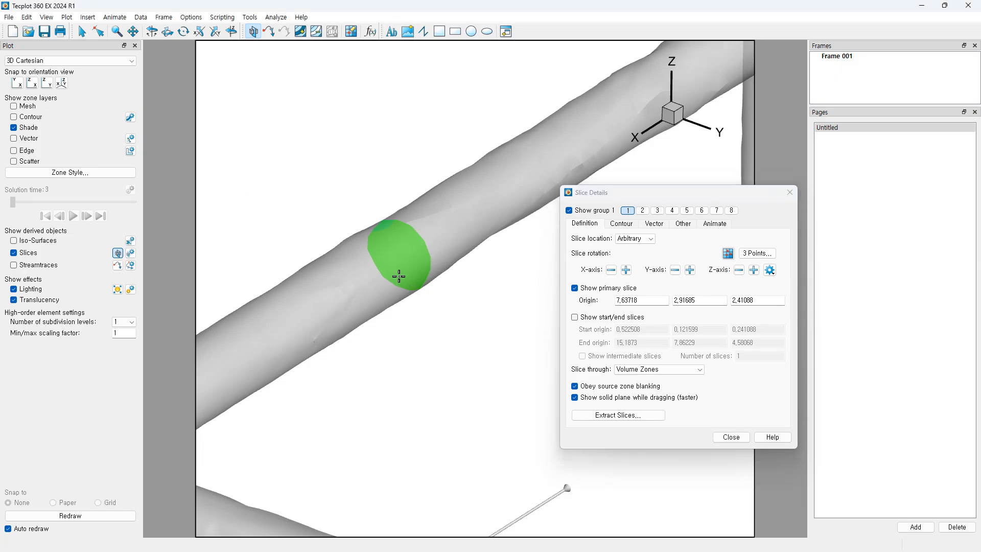
{"action": "left_click", "coordinate": [400, 268]}
{"action": "left_click_drag", "start_coordinate": [375, 291], "coordinate": [462, 250]}
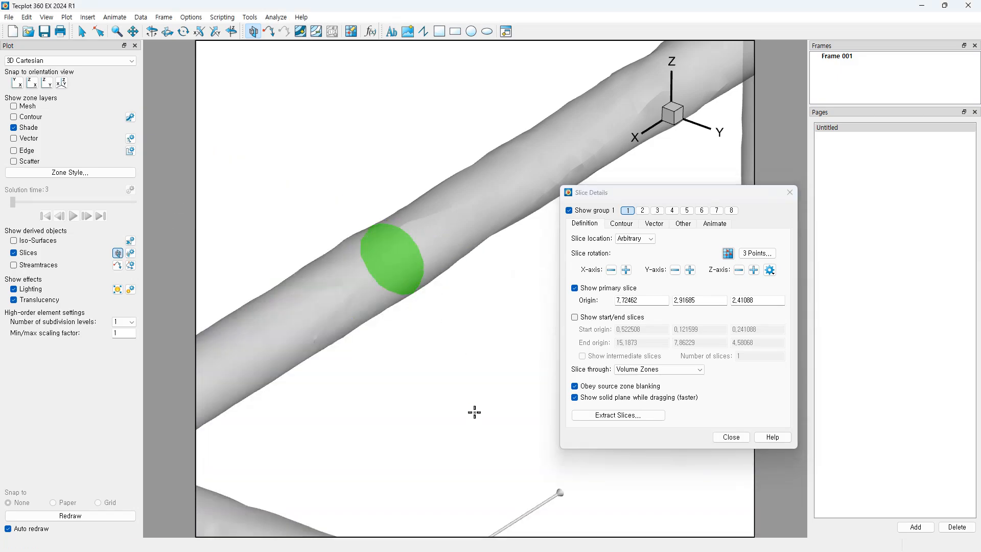
{"action": "scroll", "coordinate": [478, 401], "scroll_direction": "down", "scroll_amount": 3}
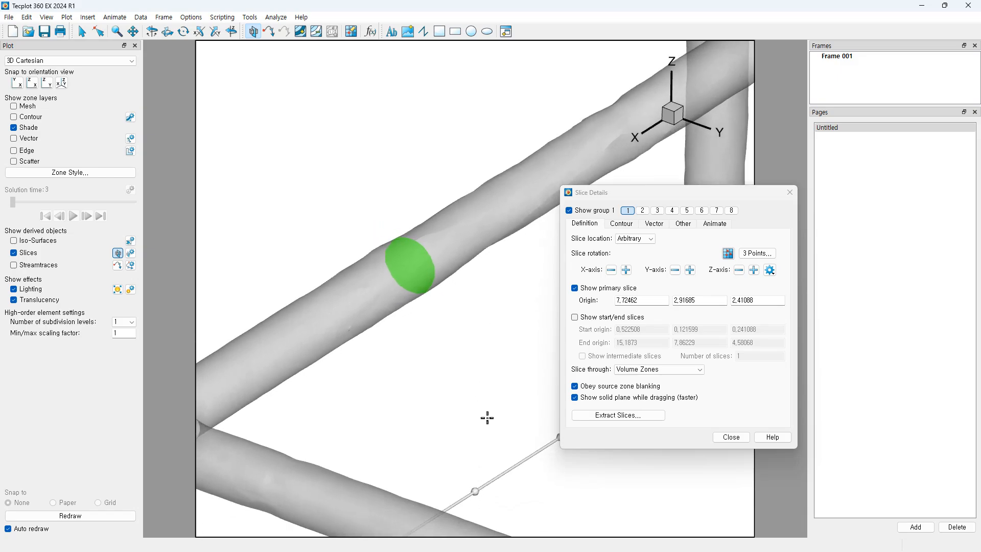
Step: Tilt the arbitrary slice to cut obliquely, origin 7.72462, 2.39976, 3.65755
{"action": "left_click_drag", "start_coordinate": [477, 494], "coordinate": [433, 350]}
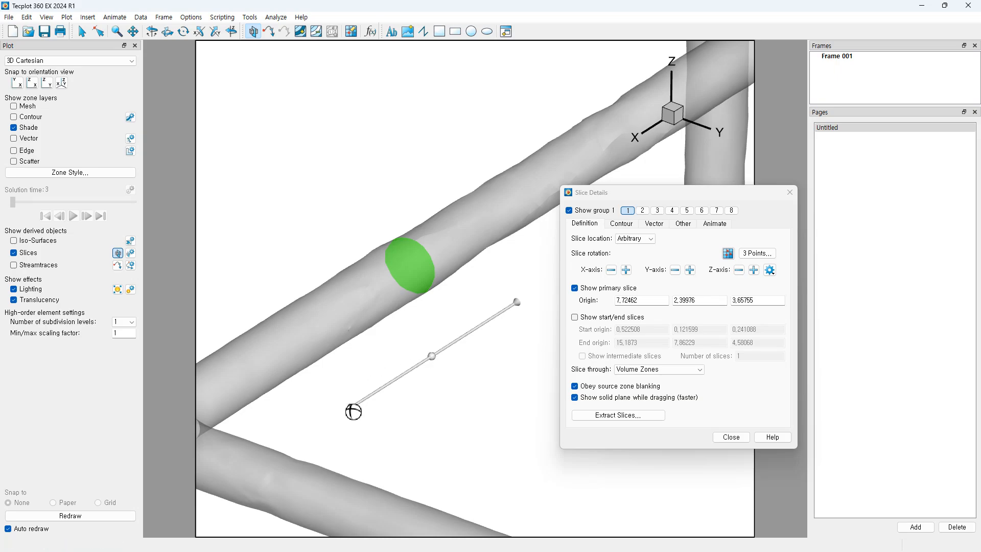
{"action": "left_click_drag", "start_coordinate": [352, 410], "coordinate": [370, 348]}
{"action": "middle_click_drag", "start_coordinate": [454, 319], "coordinate": [453, 393]}
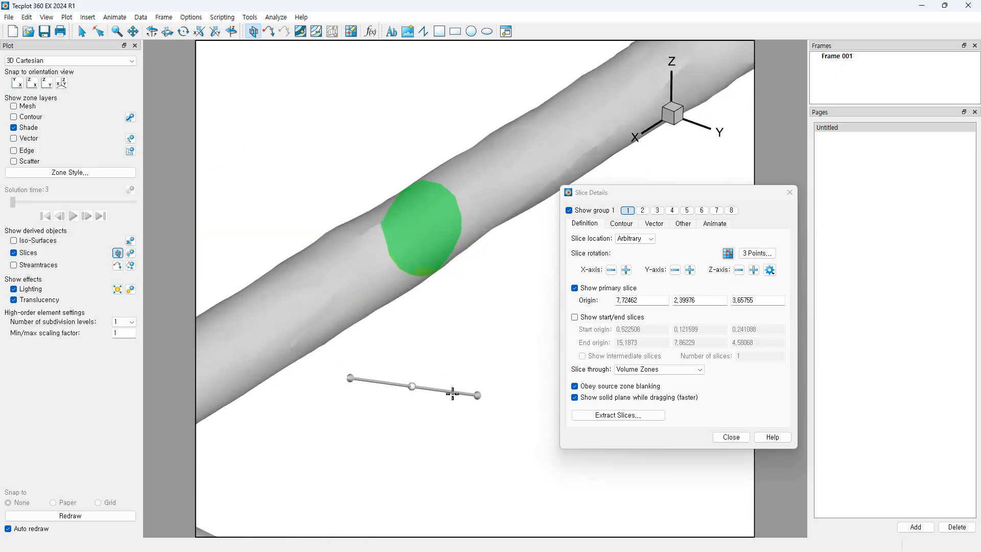
{"action": "left_click_drag", "start_coordinate": [350, 377], "coordinate": [471, 446]}
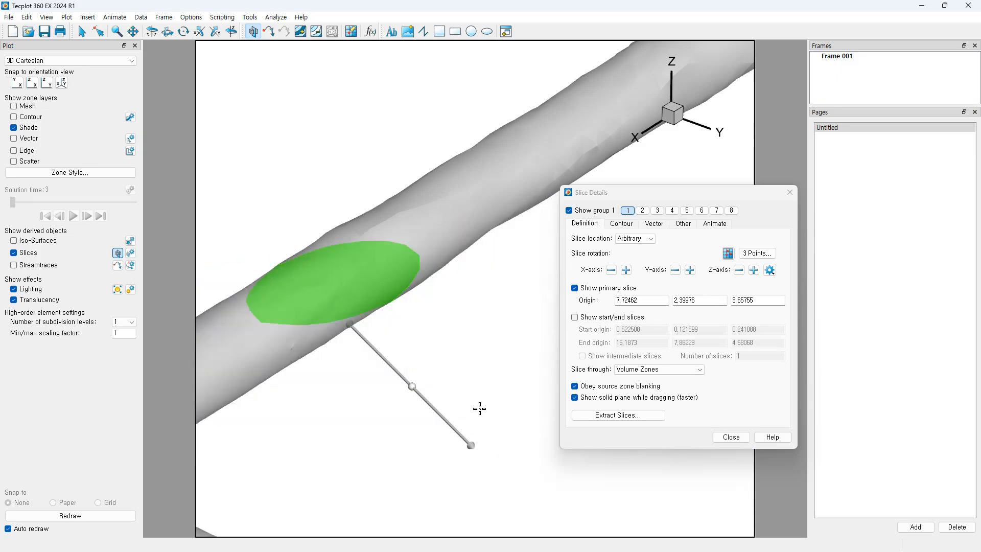
{"action": "left_click", "coordinate": [639, 238]}
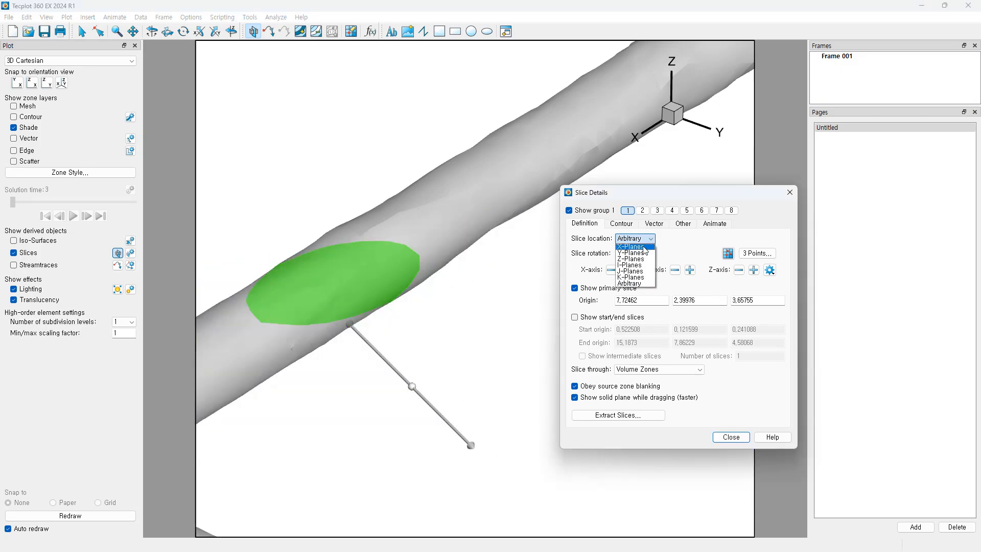
Step: Return the slice to an X-plane at 7.72461602966, keeping C1: Pressure as its flood variable
{"action": "left_click", "coordinate": [633, 247]}
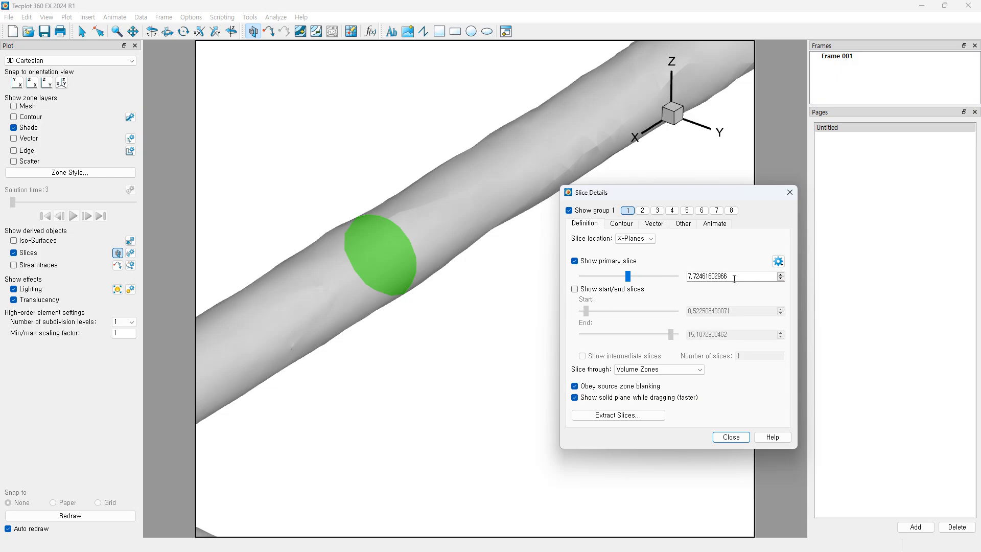
{"action": "left_click_drag", "start_coordinate": [666, 198], "coordinate": [633, 210]}
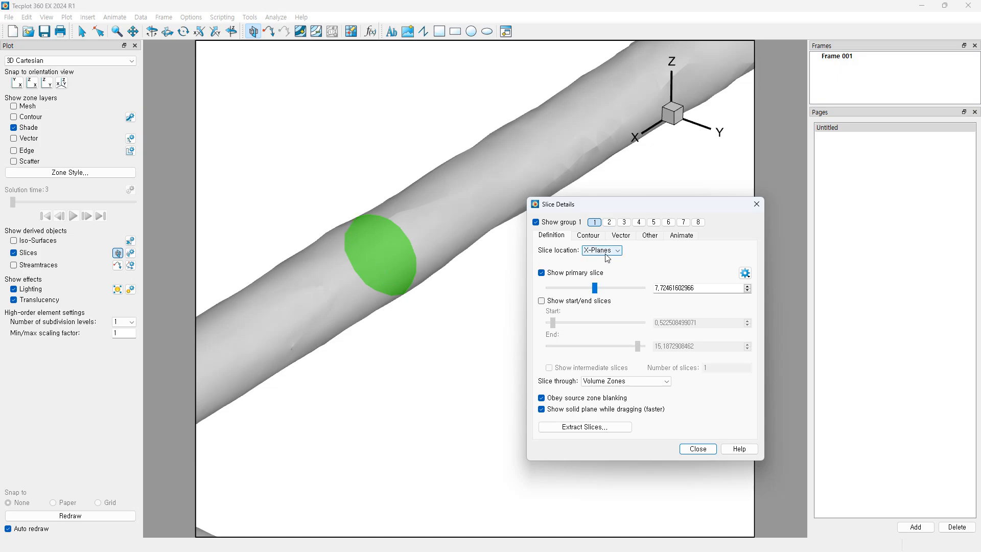
{"action": "left_click", "coordinate": [588, 236]}
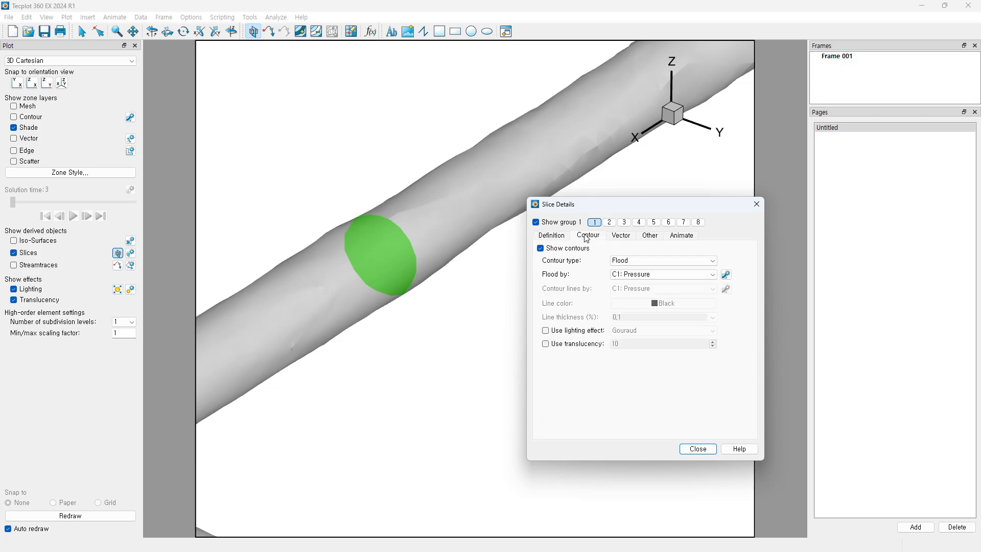
{"action": "left_click", "coordinate": [654, 275]}
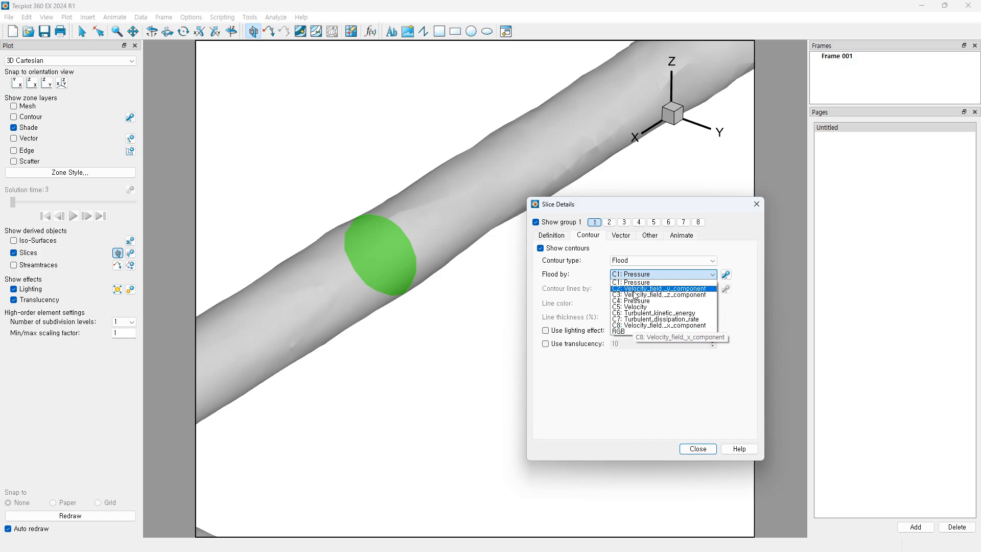
{"action": "left_click", "coordinate": [131, 118]}
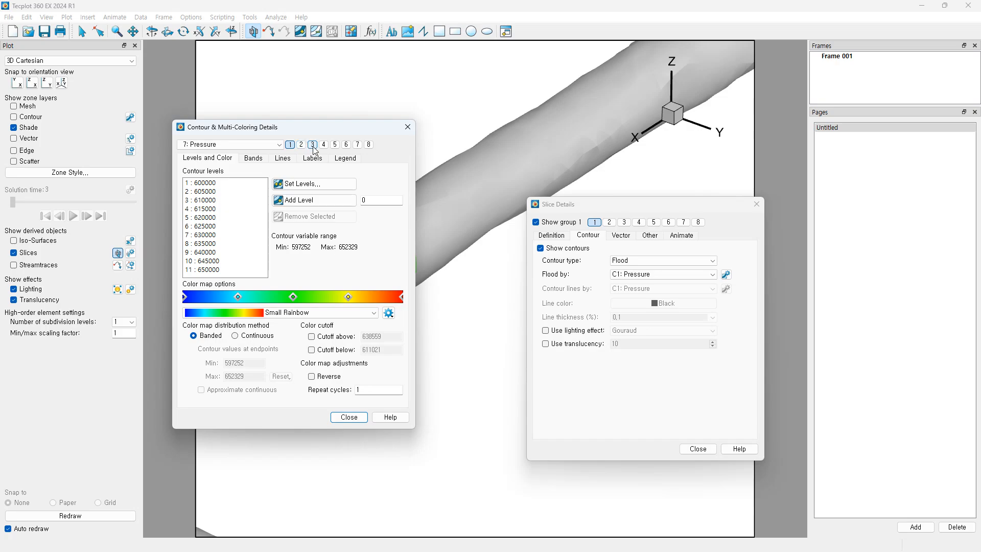
{"action": "left_click", "coordinate": [657, 276]}
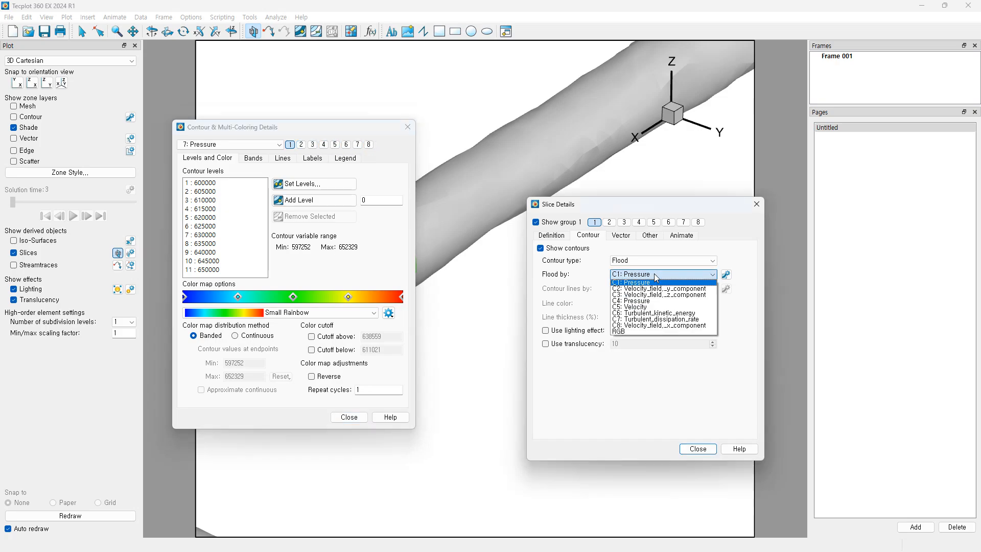
{"action": "left_click", "coordinate": [653, 249]}
Step: Keep Flood as the slice contour type, then close Slice Details and the contour details
{"action": "left_click", "coordinate": [552, 236]}
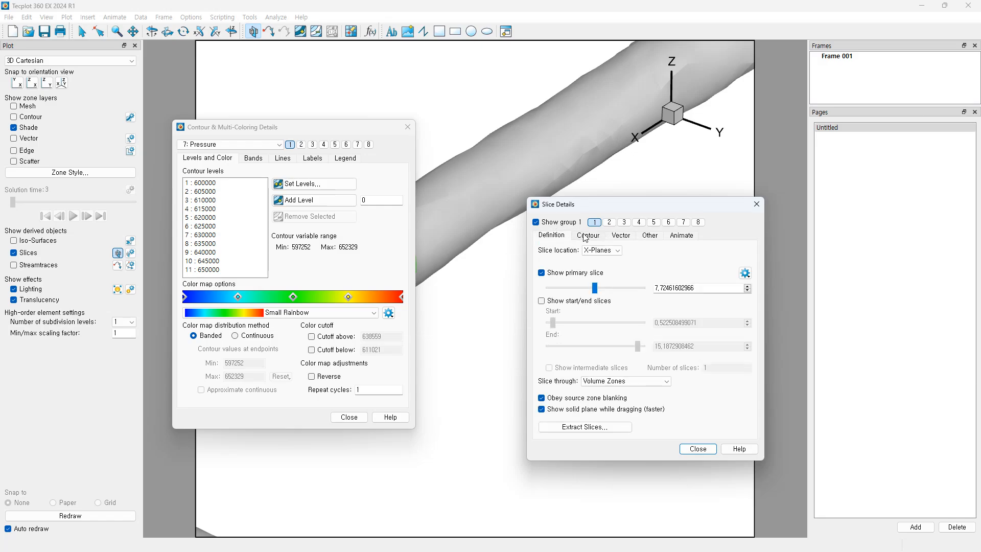
{"action": "left_click", "coordinate": [588, 235]}
{"action": "left_click", "coordinate": [648, 261]}
{"action": "left_click", "coordinate": [649, 264]}
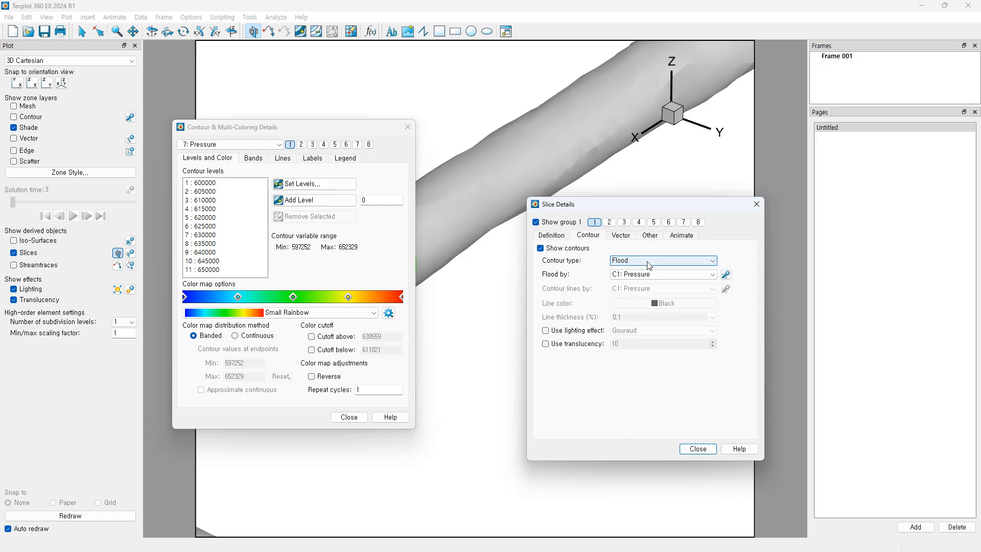
{"action": "left_click", "coordinate": [552, 235]}
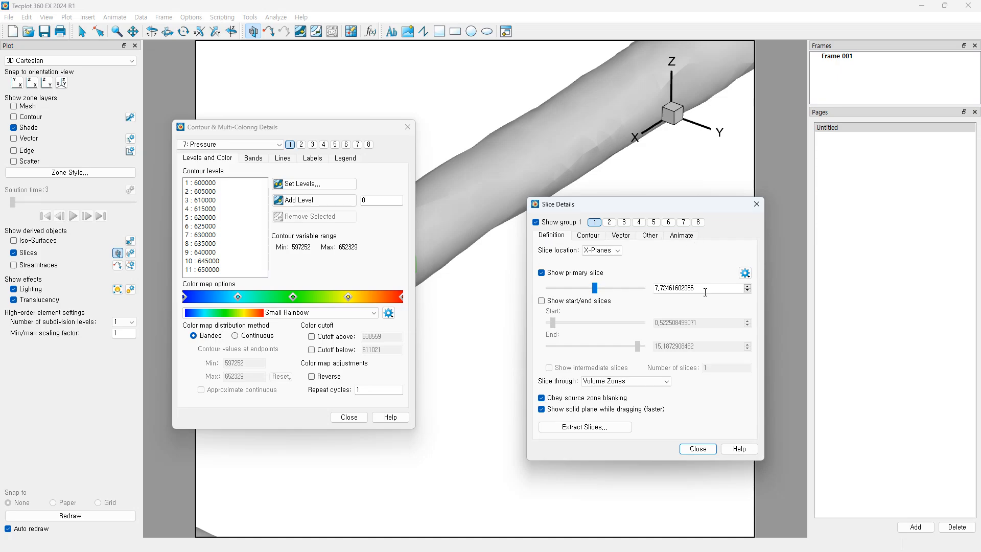
{"action": "left_click", "coordinate": [756, 205]}
{"action": "left_click_drag", "start_coordinate": [364, 128], "coordinate": [422, 144]}
{"action": "left_click", "coordinate": [489, 144]}
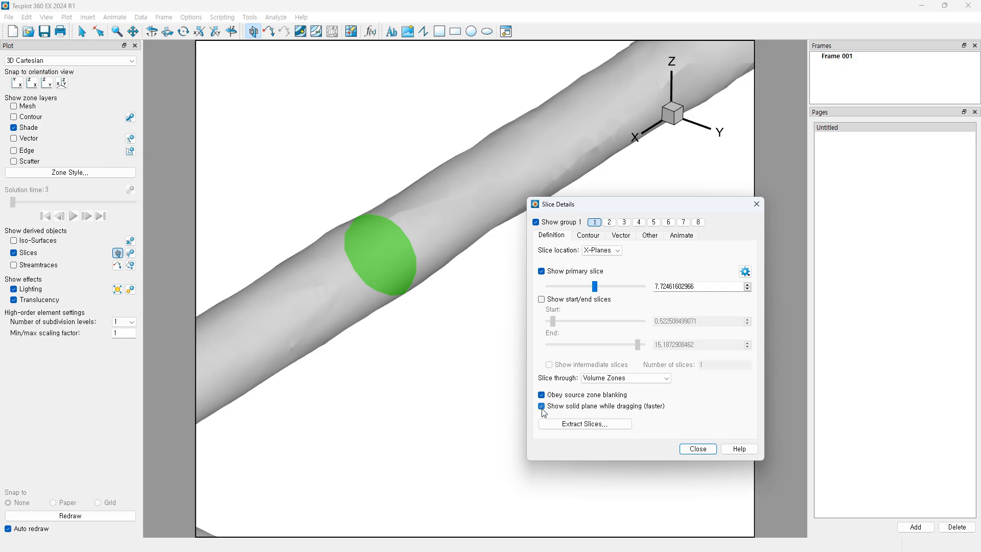
Step: Drag the X-plane slice along the pipe, toggling 'Show solid plane while dragging' on and off
{"action": "left_click_drag", "start_coordinate": [629, 209], "coordinate": [803, 225]}
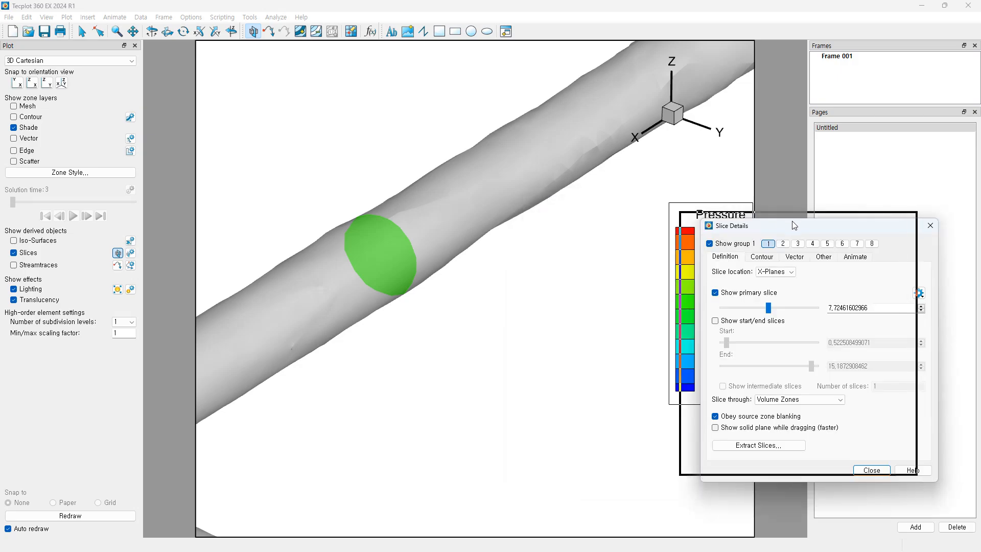
{"action": "left_click", "coordinate": [118, 254]}
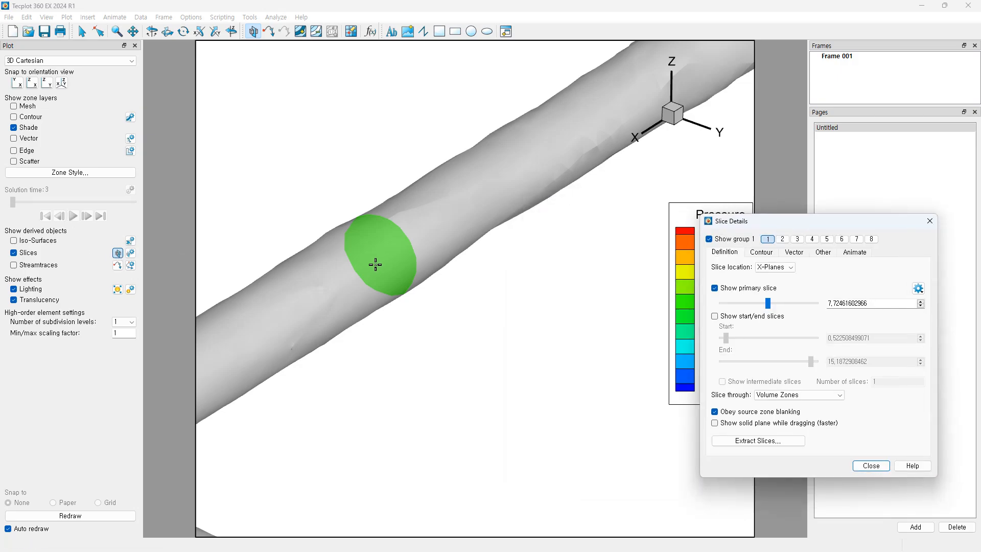
{"action": "left_click_drag", "start_coordinate": [376, 264], "coordinate": [514, 193]}
{"action": "scroll", "coordinate": [444, 296], "scroll_direction": "down", "scroll_amount": 2}
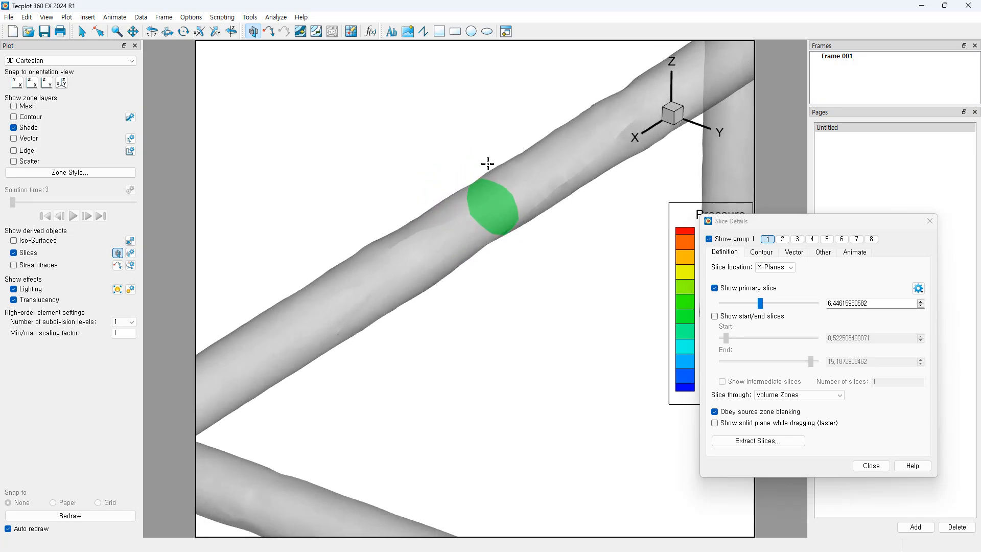
{"action": "scroll", "coordinate": [491, 171], "scroll_direction": "down", "scroll_amount": 2}
{"action": "left_click_drag", "start_coordinate": [503, 239], "coordinate": [541, 207]}
{"action": "left_click", "coordinate": [713, 422]}
{"action": "left_click", "coordinate": [715, 423]}
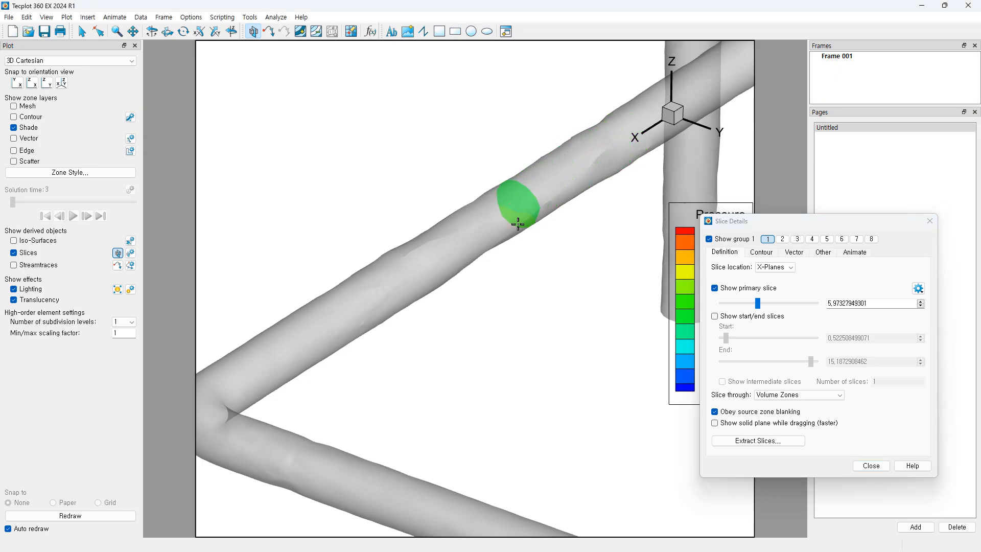
Step: Settle the slice at about X = 8.449 and zoom out to fit the whole pipe
{"action": "scroll", "coordinate": [485, 240], "scroll_direction": "up", "scroll_amount": 3}
{"action": "left_click_drag", "start_coordinate": [549, 174], "coordinate": [526, 220]}
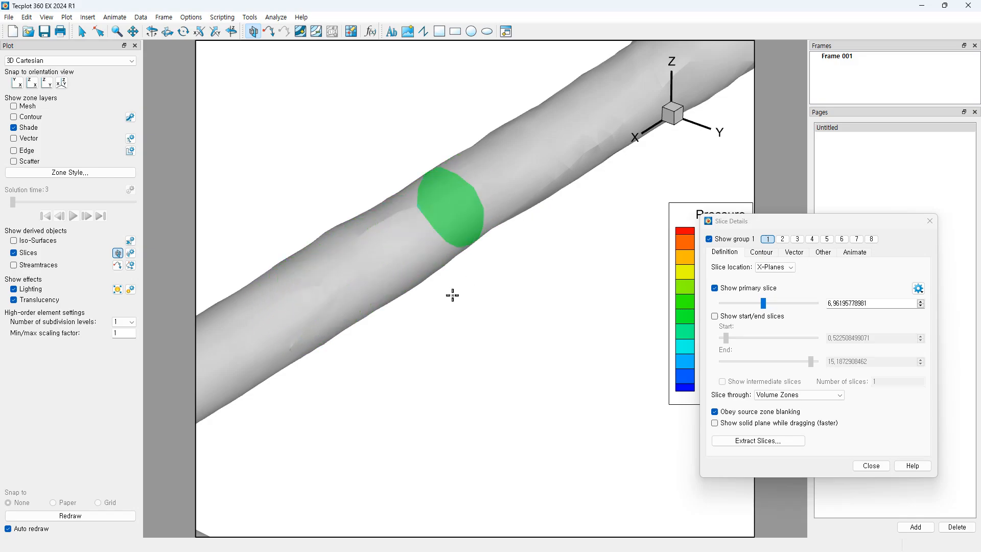
{"action": "scroll", "coordinate": [452, 296], "scroll_direction": "down", "scroll_amount": 2}
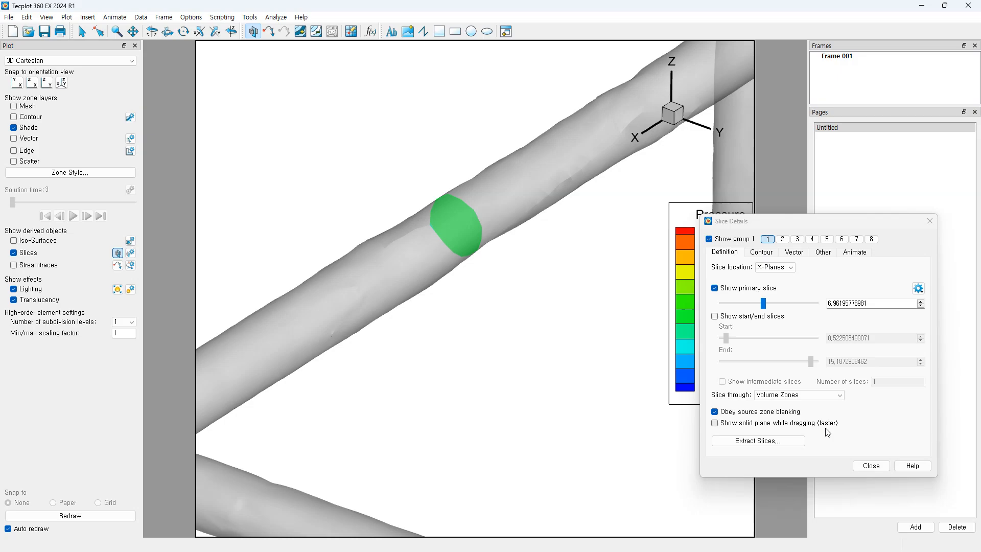
{"action": "left_click_drag", "start_coordinate": [468, 246], "coordinate": [358, 278]}
{"action": "left_click_drag", "start_coordinate": [822, 220], "coordinate": [844, 195]}
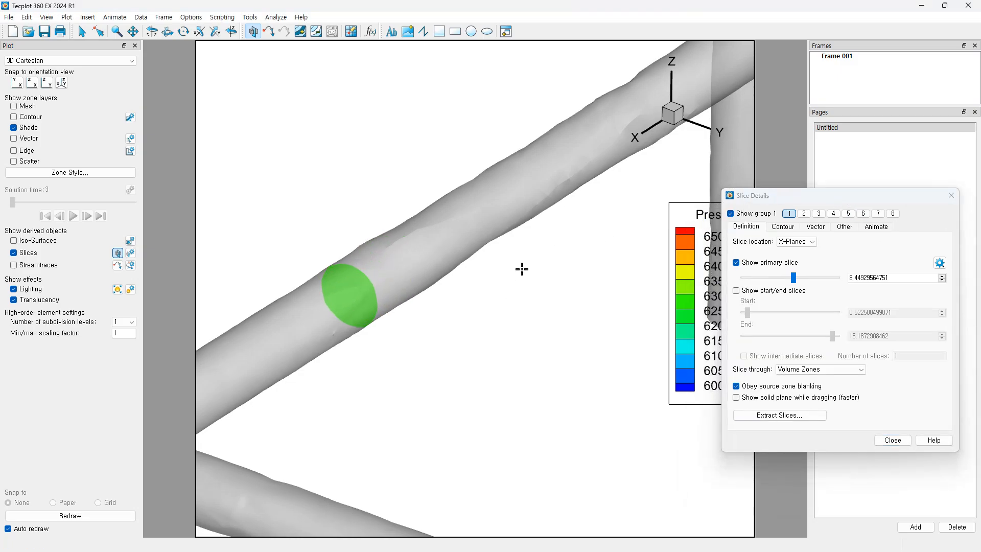
{"action": "middle_click_drag", "start_coordinate": [521, 269], "coordinate": [551, 122]}
{"action": "mouse_move", "coordinate": [503, 295]}
{"action": "middle_mouse_down"}
{"action": "mouse_move", "coordinate": [547, 158]}
{"action": "mouse_move", "coordinate": [539, 322]}
{"action": "middle_mouse_up"}
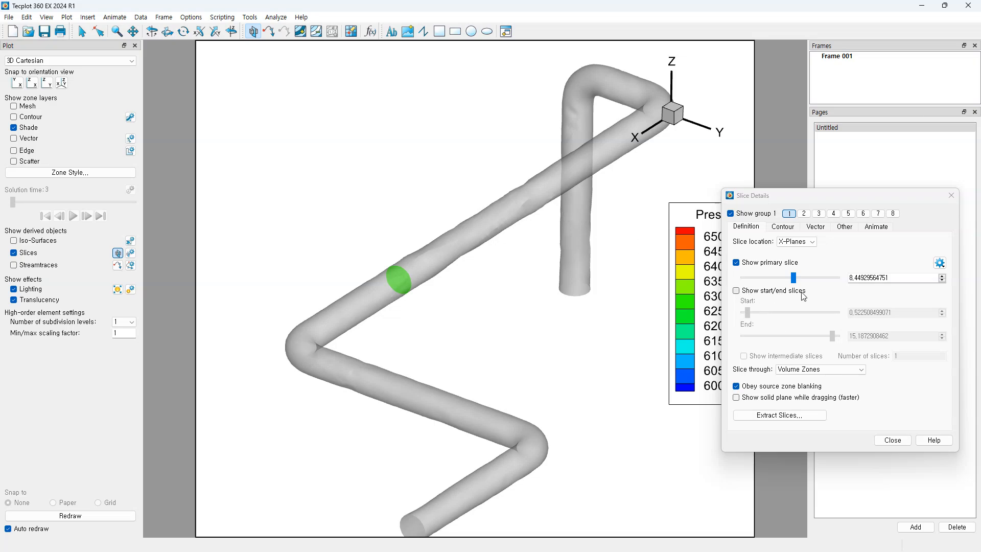
Step: Replace the primary slice with start and end slices, pulling the end slice back to the upper-left bend
{"action": "left_click", "coordinate": [743, 264]}
{"action": "left_click", "coordinate": [737, 291]}
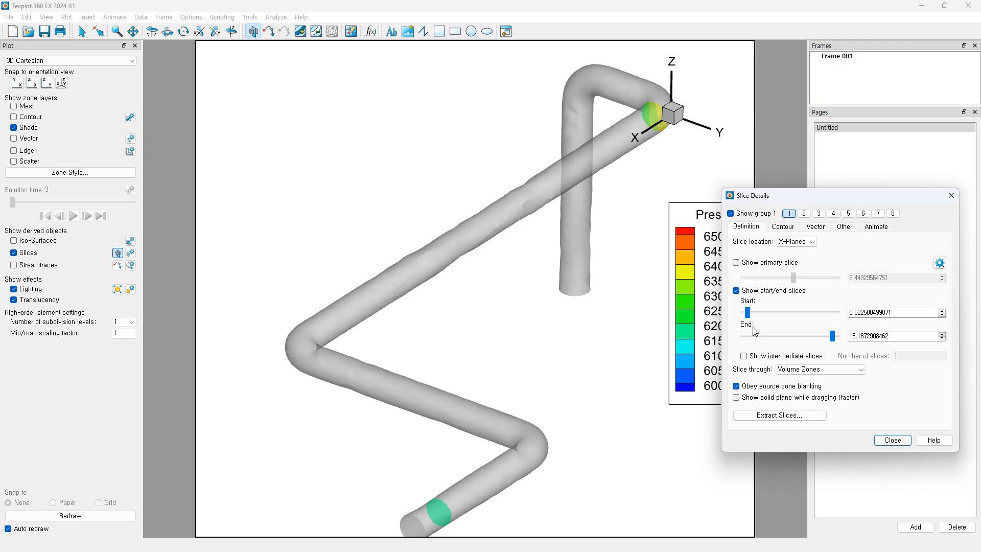
{"action": "left_click_drag", "start_coordinate": [749, 316], "coordinate": [747, 321]}
{"action": "left_click_drag", "start_coordinate": [833, 340], "coordinate": [807, 343]}
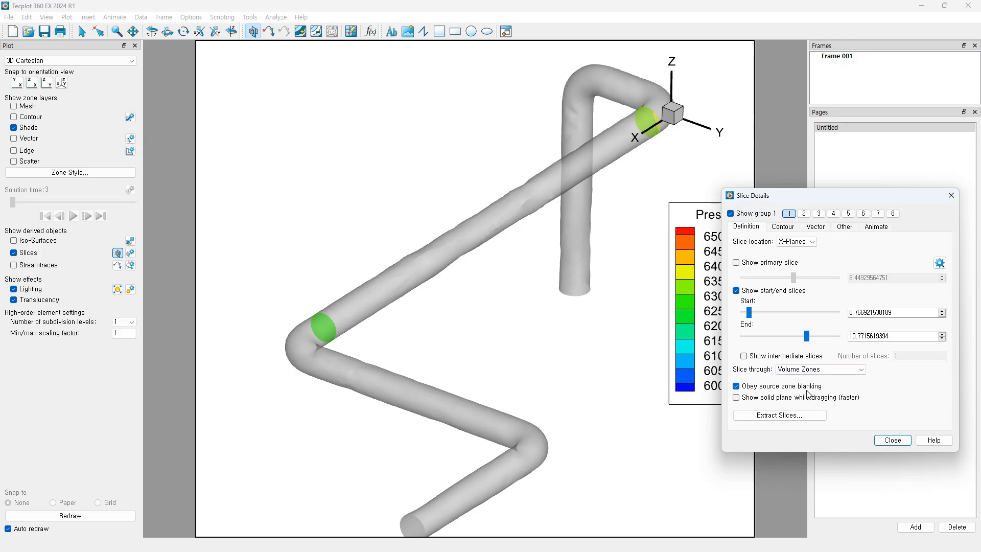
Step: Add 10 intermediate slices between start and end, inspect them, and close the slice settings
{"action": "left_click", "coordinate": [744, 357]}
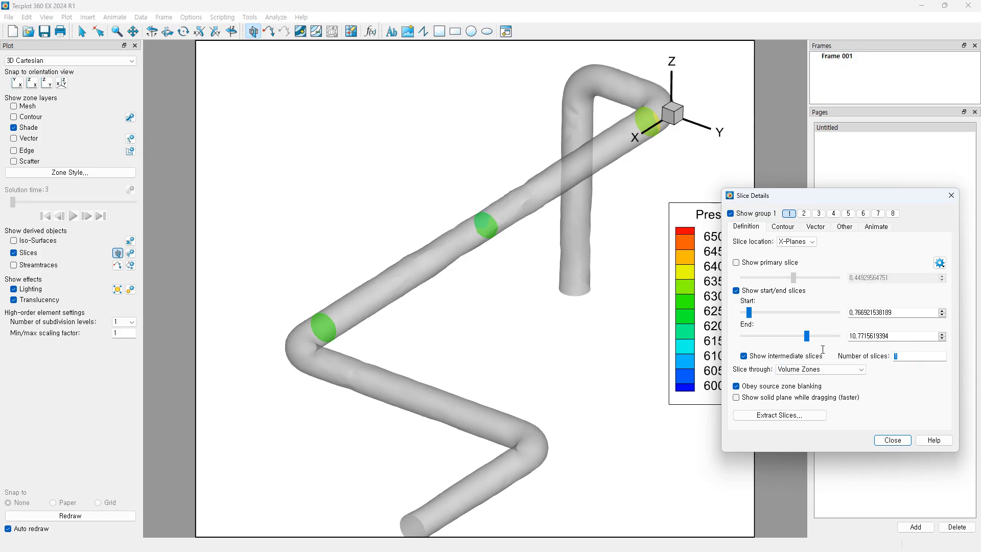
{"action": "left_click_drag", "start_coordinate": [823, 350], "coordinate": [826, 350]}
{"action": "type", "text": "10"}
{"action": "key", "text": "Return"}
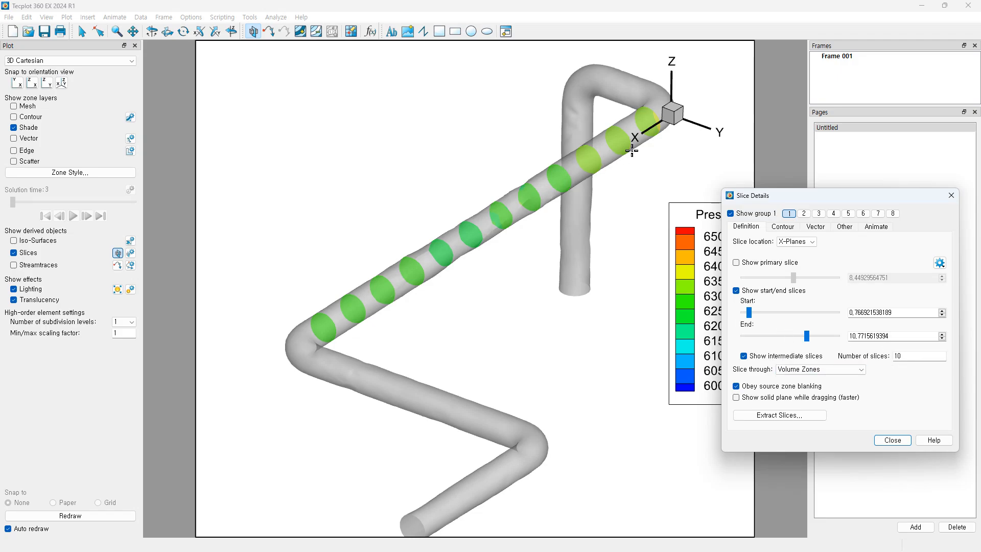
{"action": "left_click_drag", "start_coordinate": [367, 309], "coordinate": [471, 333]}
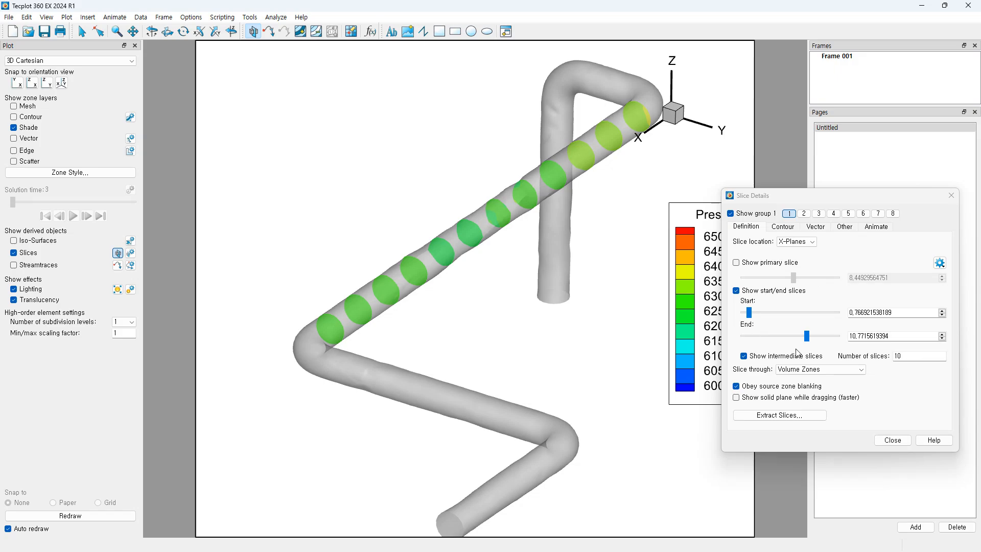
{"action": "left_click", "coordinate": [893, 440]}
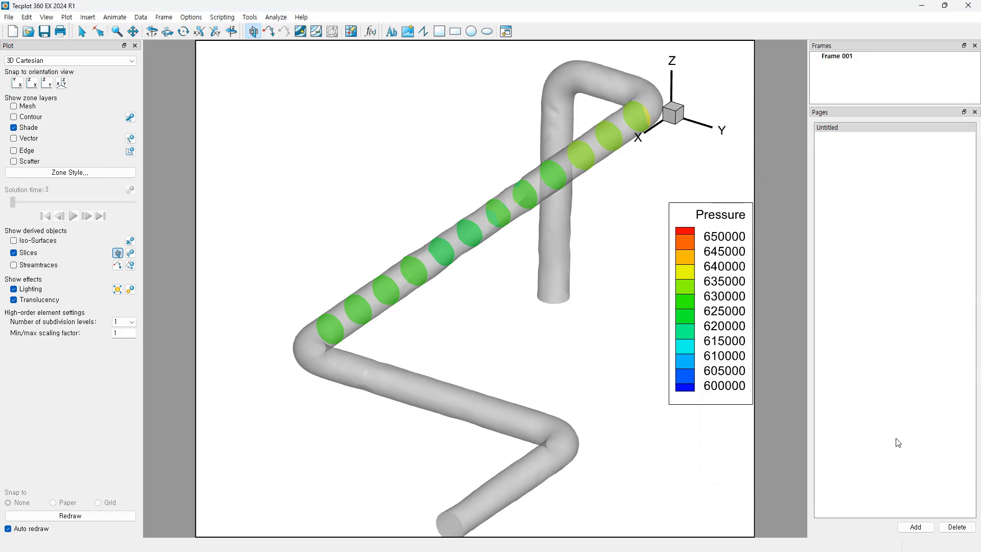
Step: Turn off Slices and turn on Streamtraces, leaving the bare translucent pipe
{"action": "left_click", "coordinate": [14, 252]}
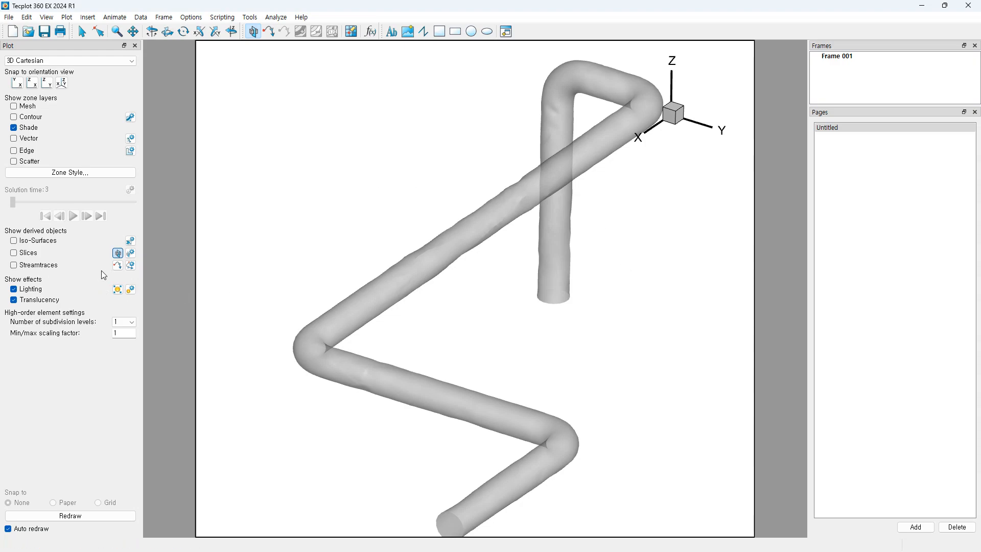
{"action": "left_click", "coordinate": [131, 265]}
Step: Keep Volume Line streamtraces and seed them using the Streamtrace Placement Tool
{"action": "left_click_drag", "start_coordinate": [487, 172], "coordinate": [709, 175]}
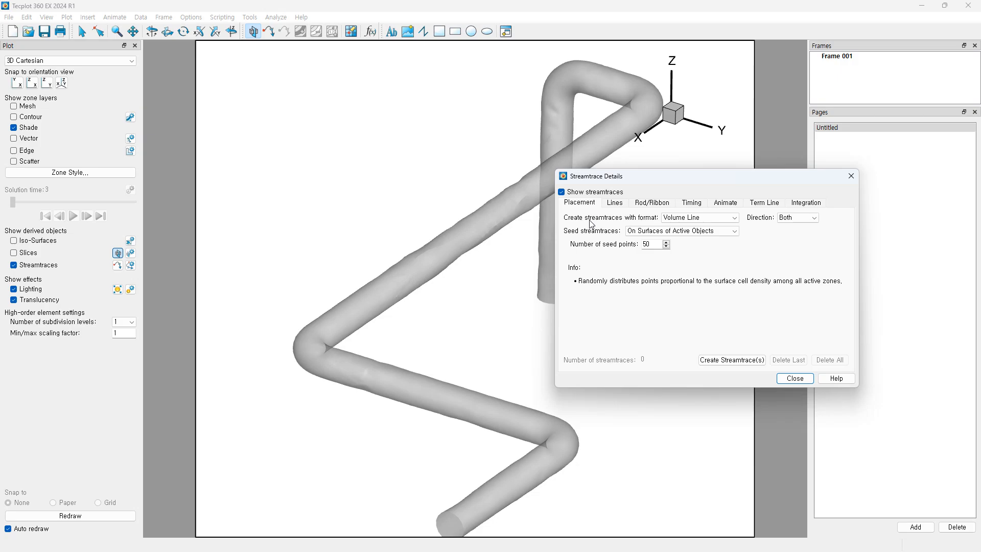
{"action": "left_click", "coordinate": [712, 219]}
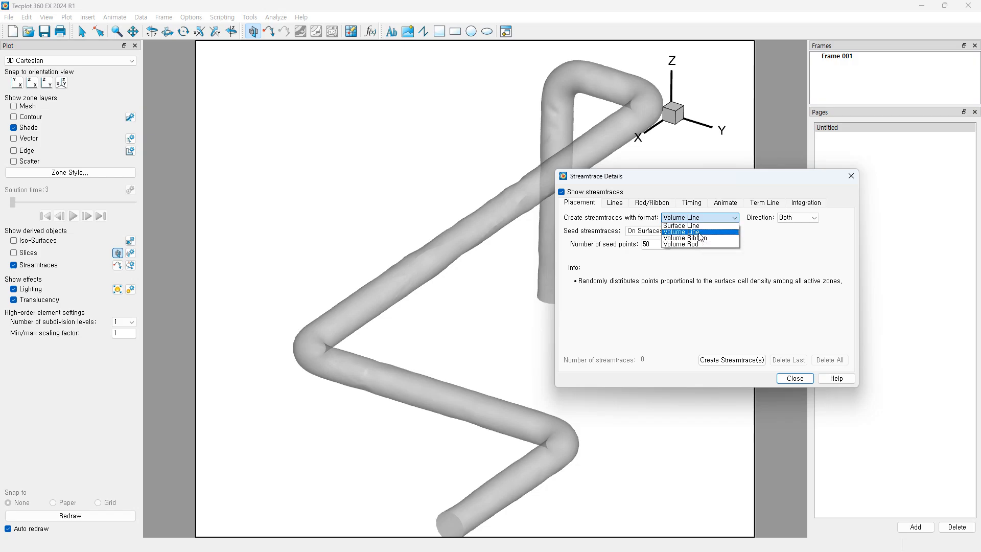
{"action": "left_click", "coordinate": [699, 233]}
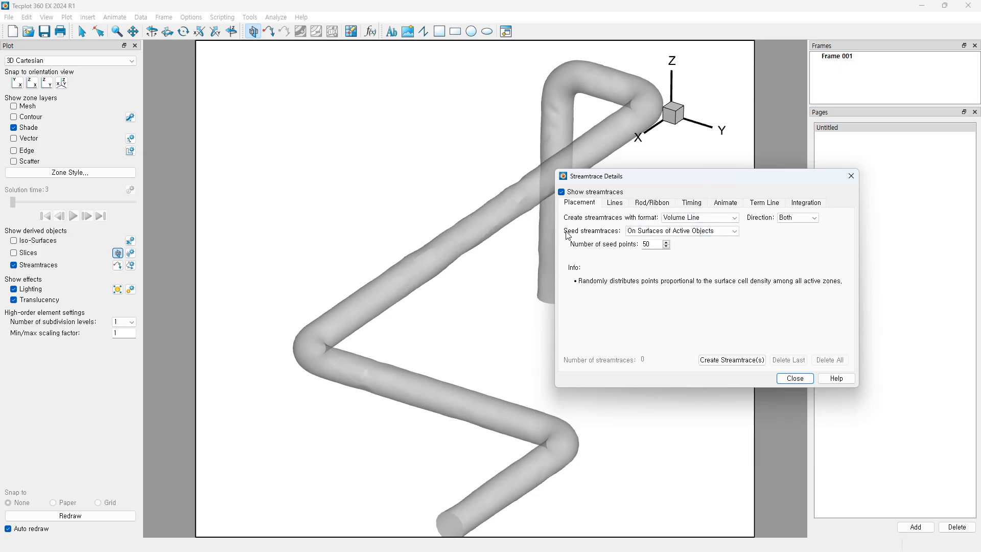
{"action": "left_click", "coordinate": [731, 232]}
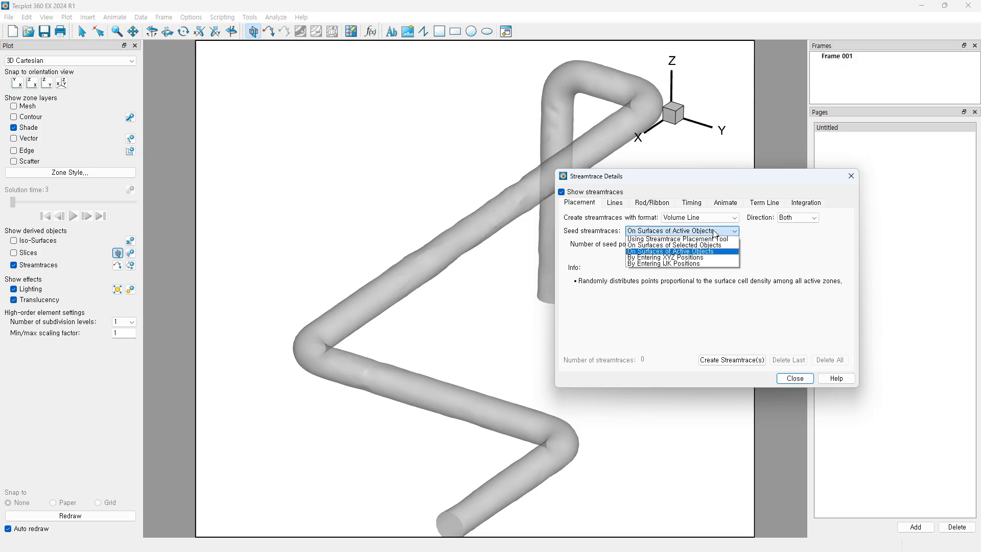
{"action": "left_click", "coordinate": [682, 240]}
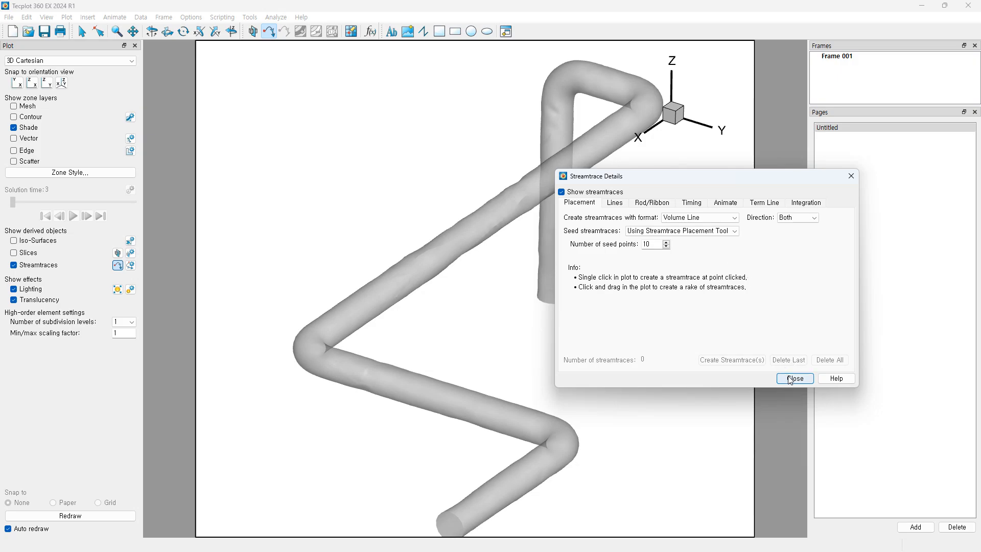
{"action": "left_click_drag", "start_coordinate": [689, 180], "coordinate": [815, 257]}
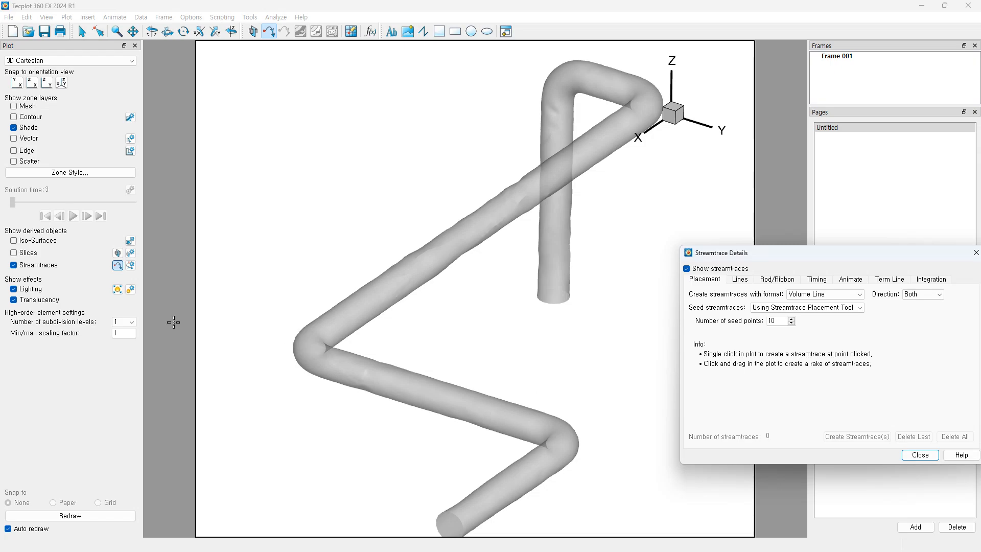
{"action": "left_click", "coordinate": [118, 265]}
Step: Frame the pipe's lower open end and drag a rake across it to create 10 streamtraces
{"action": "scroll", "coordinate": [459, 342], "scroll_direction": "down", "scroll_amount": 2}
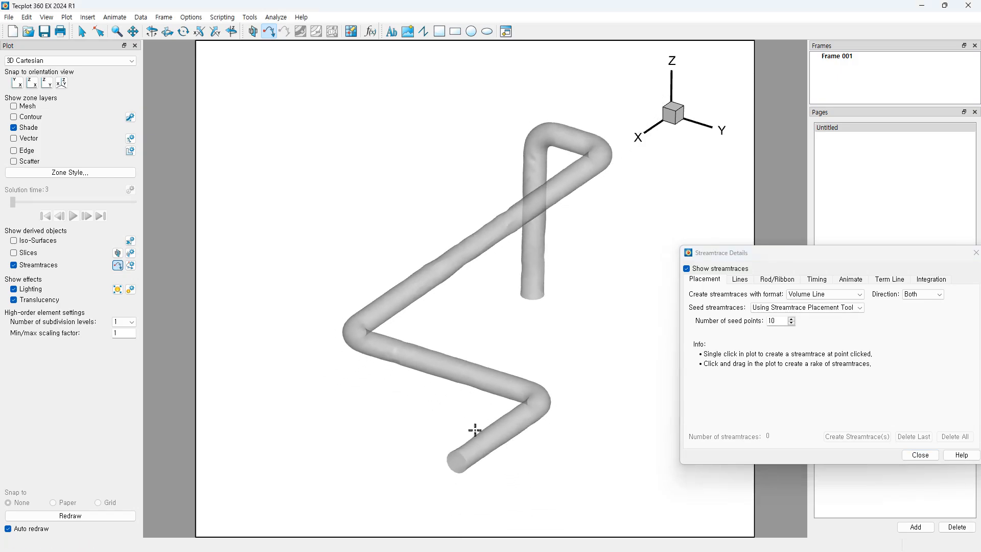
{"action": "scroll", "coordinate": [474, 430], "scroll_direction": "up", "scroll_amount": 5}
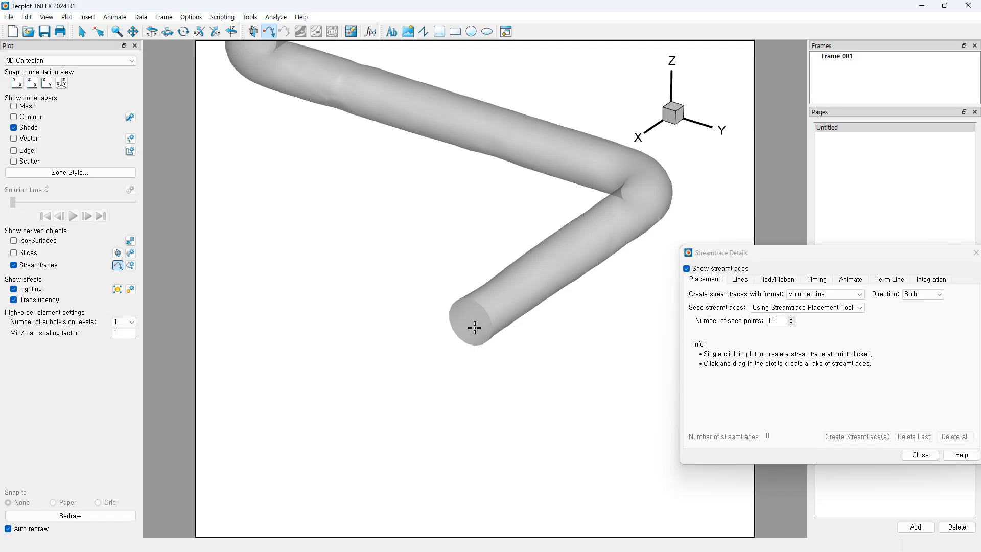
{"action": "middle_click_drag", "start_coordinate": [514, 372], "coordinate": [515, 297]}
{"action": "right_click_drag", "start_coordinate": [515, 297], "coordinate": [500, 393]}
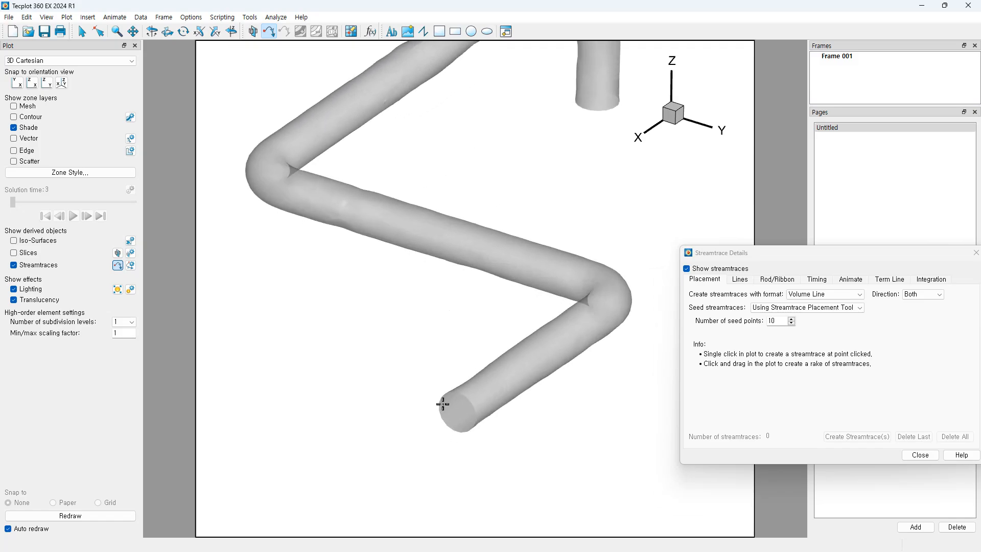
{"action": "left_click_drag", "start_coordinate": [444, 405], "coordinate": [474, 423]}
{"action": "middle_click_drag", "start_coordinate": [553, 377], "coordinate": [554, 249]}
Step: Reframe the view to show streamtraces through the whole pipe and close the streamtrace settings
{"action": "right_click_drag", "start_coordinate": [569, 265], "coordinate": [550, 372]}
{"action": "middle_click_drag", "start_coordinate": [535, 333], "coordinate": [545, 266]}
{"action": "right_click_drag", "start_coordinate": [561, 309], "coordinate": [564, 318]}
{"action": "middle_click_drag", "start_coordinate": [530, 319], "coordinate": [531, 288]}
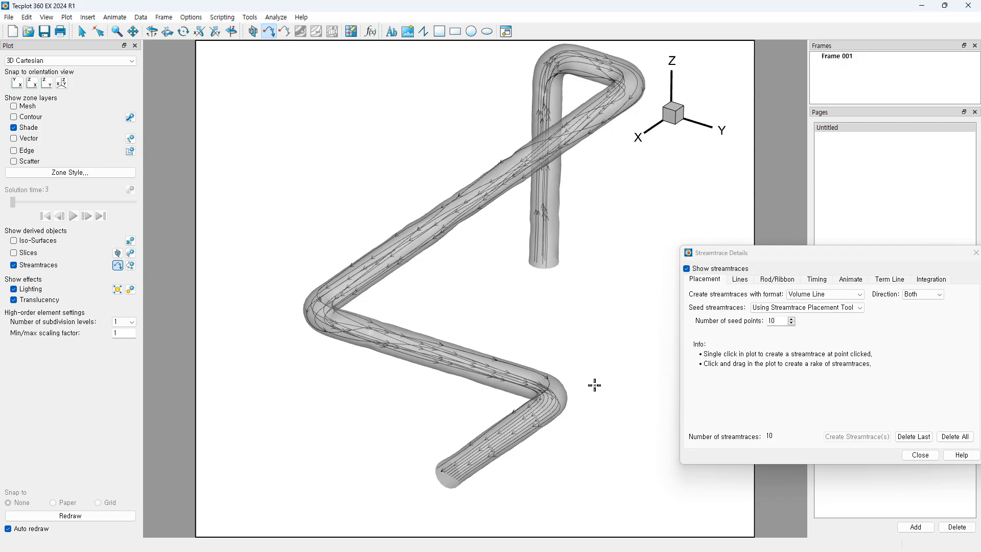
{"action": "middle_click_drag", "start_coordinate": [580, 368], "coordinate": [585, 339]}
{"action": "right_click_drag", "start_coordinate": [586, 338], "coordinate": [558, 347]}
{"action": "middle_click_drag", "start_coordinate": [528, 342], "coordinate": [523, 377]}
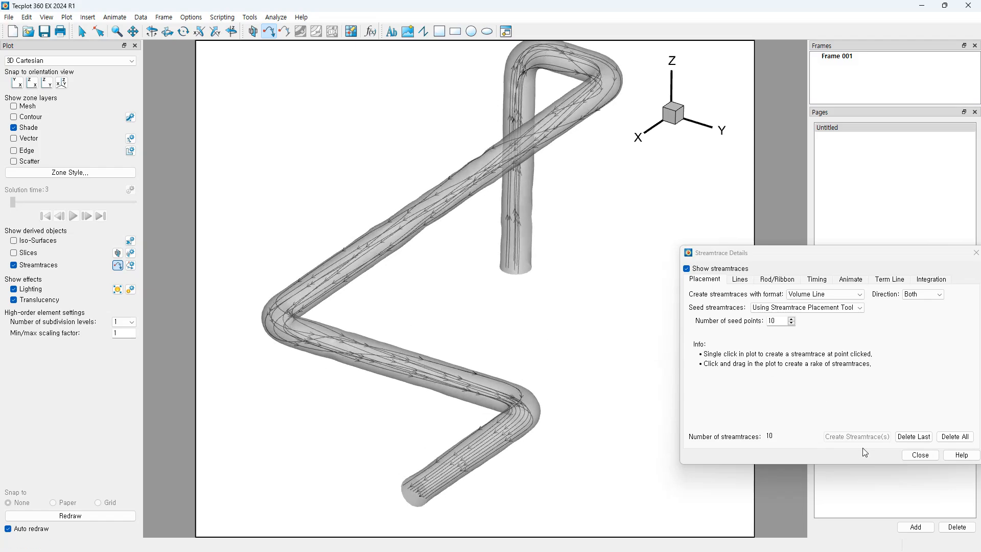
{"action": "left_click", "coordinate": [920, 455]}
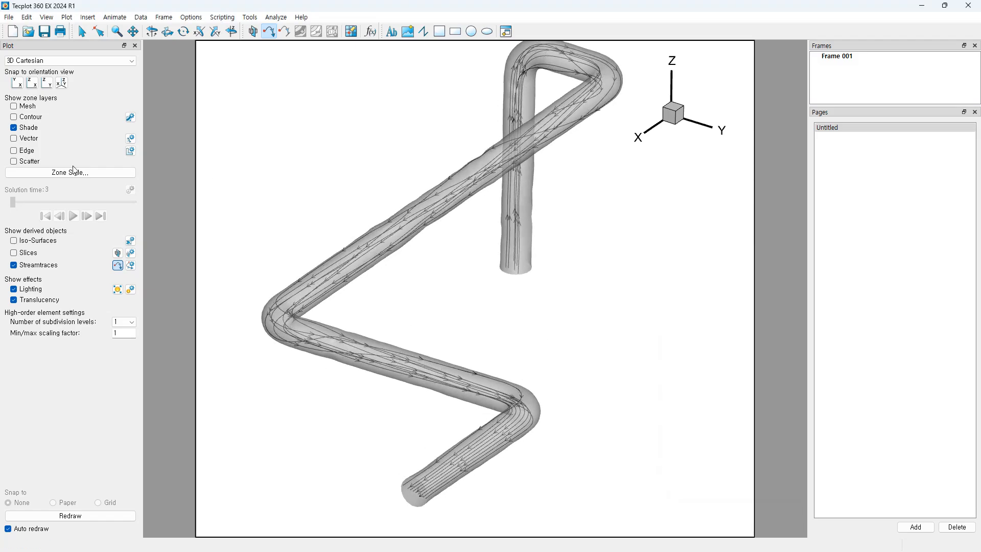
Step: Flood the pipe with pressure contours and reposition the 3D view around the streamtraces
{"action": "left_click", "coordinate": [15, 118]}
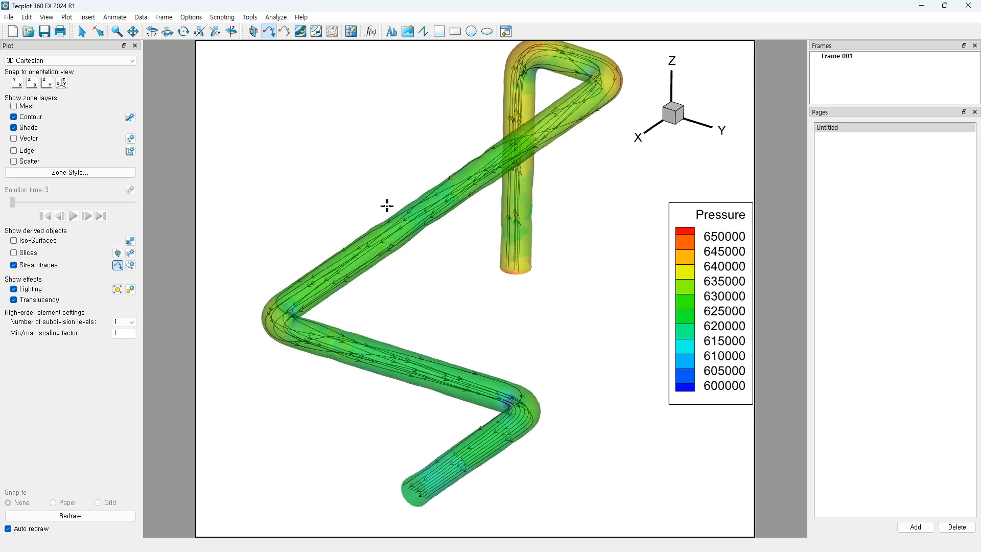
{"action": "right_click_drag", "start_coordinate": [460, 240], "coordinate": [555, 336]}
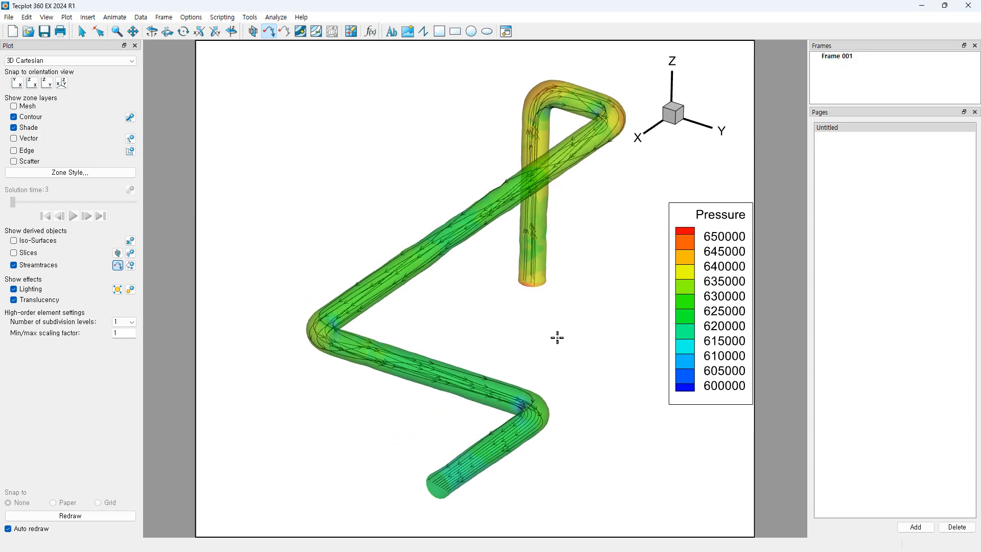
{"action": "scroll", "coordinate": [457, 300], "scroll_direction": "down", "scroll_amount": 1}
{"action": "scroll", "coordinate": [456, 300], "scroll_direction": "down", "scroll_amount": 1}
{"action": "mouse_move", "coordinate": [475, 323]}
{"action": "right_mouse_down"}
{"action": "mouse_move", "coordinate": [463, 312]}
{"action": "mouse_move", "coordinate": [477, 311]}
{"action": "right_mouse_up"}
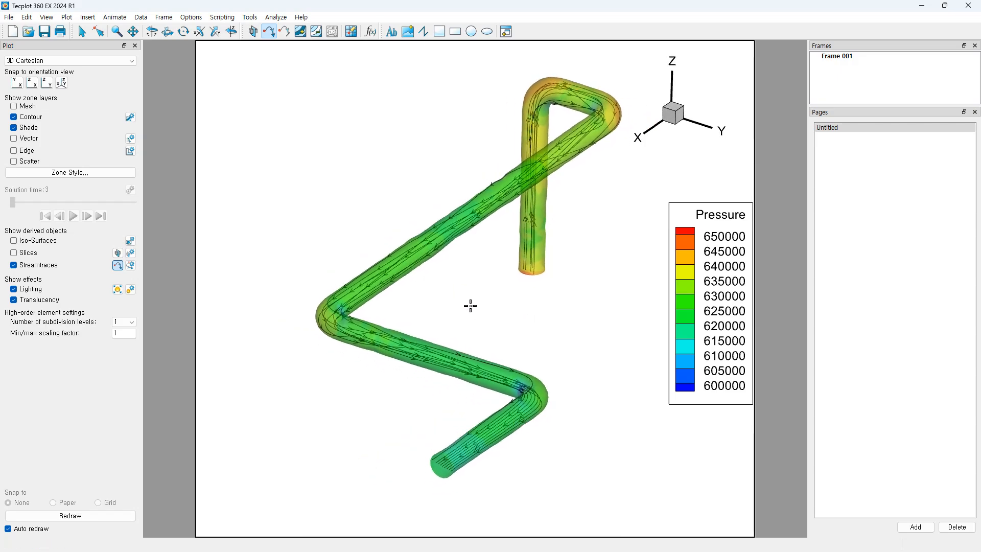
{"action": "left_click", "coordinate": [131, 265]}
Step: Set the streamtrace line colour to Red
{"action": "left_click_drag", "start_coordinate": [774, 253], "coordinate": [664, 292]}
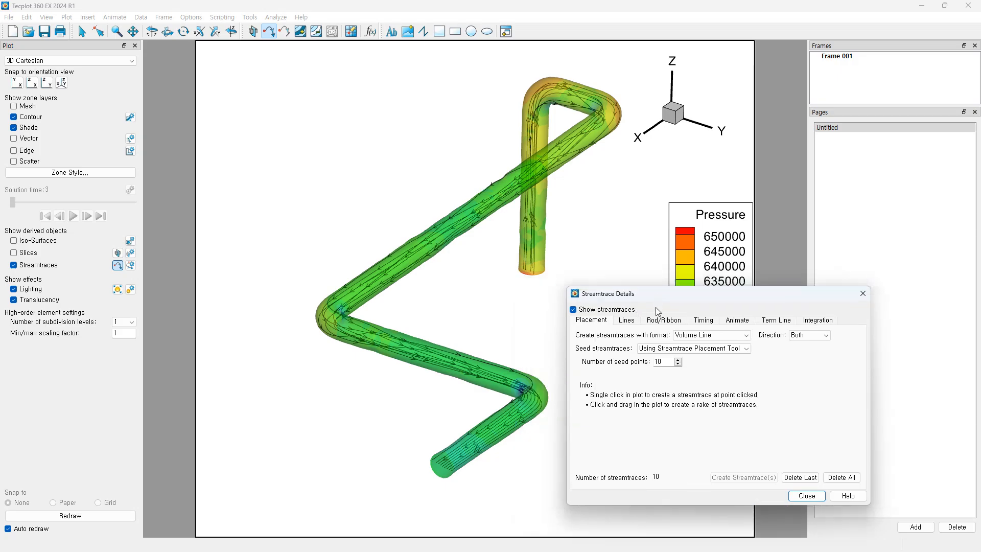
{"action": "left_click", "coordinate": [627, 322]}
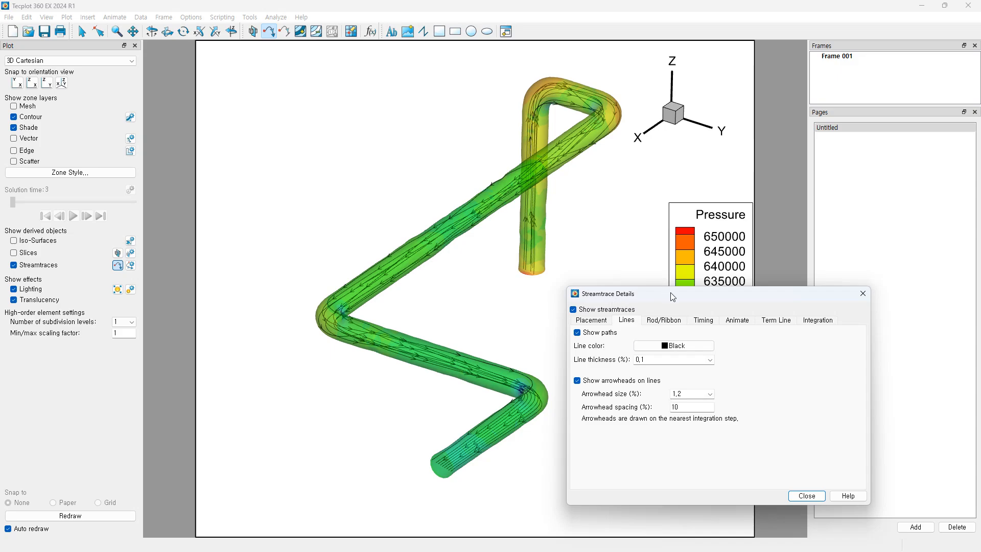
{"action": "left_click_drag", "start_coordinate": [667, 296], "coordinate": [669, 299]}
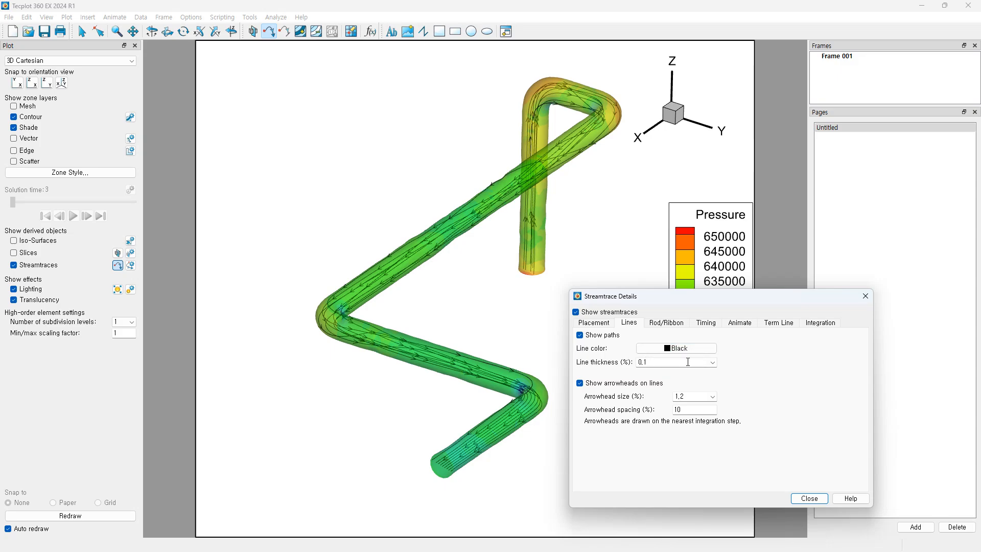
{"action": "left_click", "coordinate": [687, 348]}
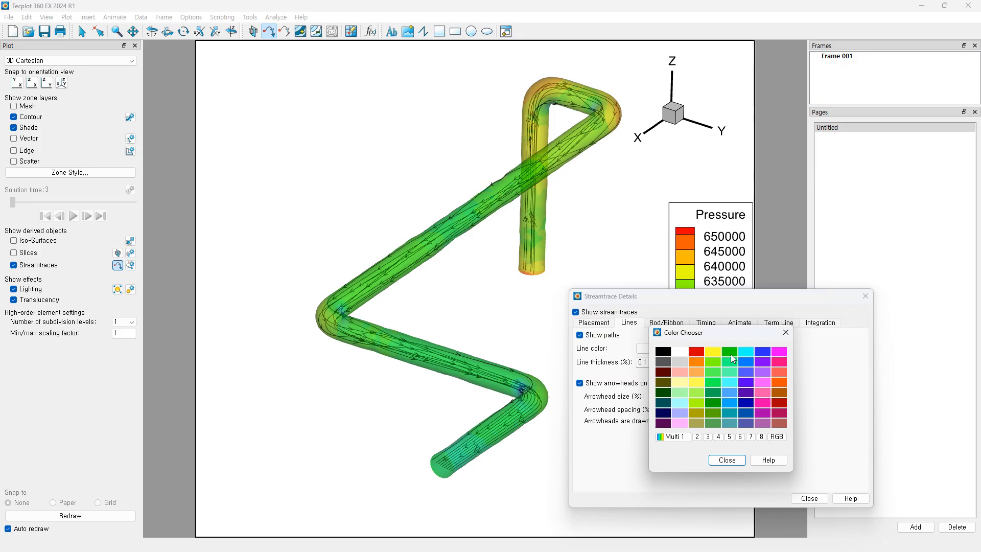
{"action": "left_click", "coordinate": [696, 352]}
{"action": "left_click", "coordinate": [686, 348]}
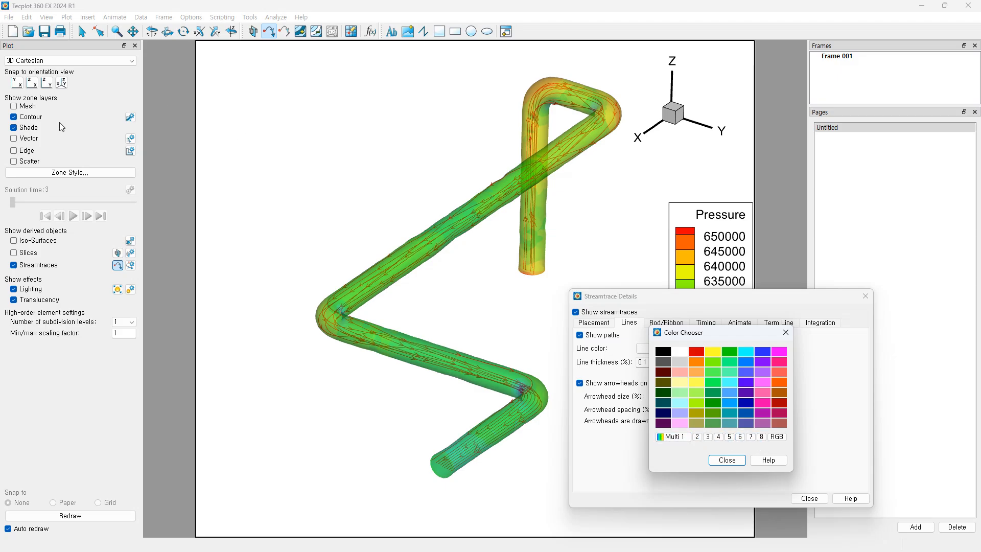
{"action": "left_click", "coordinate": [726, 460]}
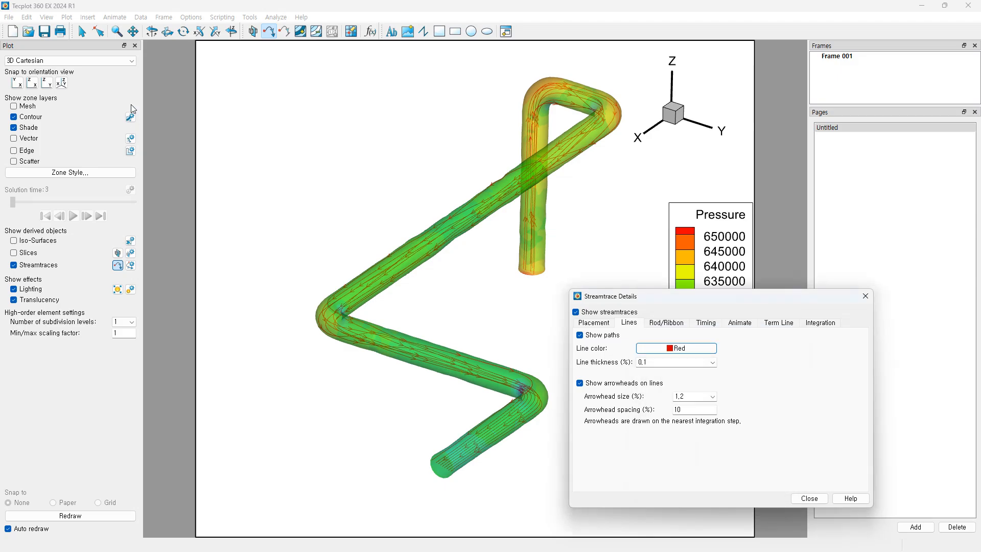
{"action": "left_click", "coordinate": [130, 117]}
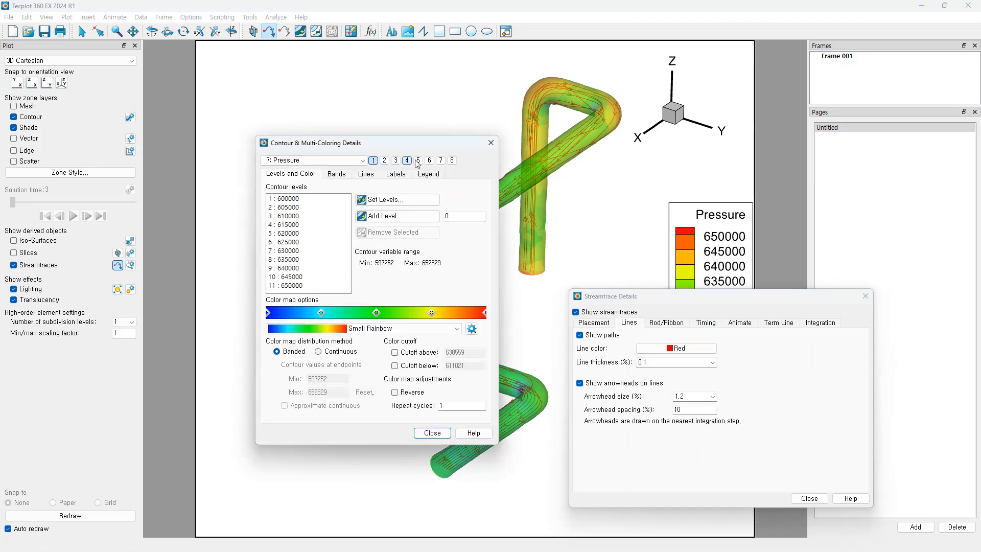
{"action": "left_click", "coordinate": [491, 142]}
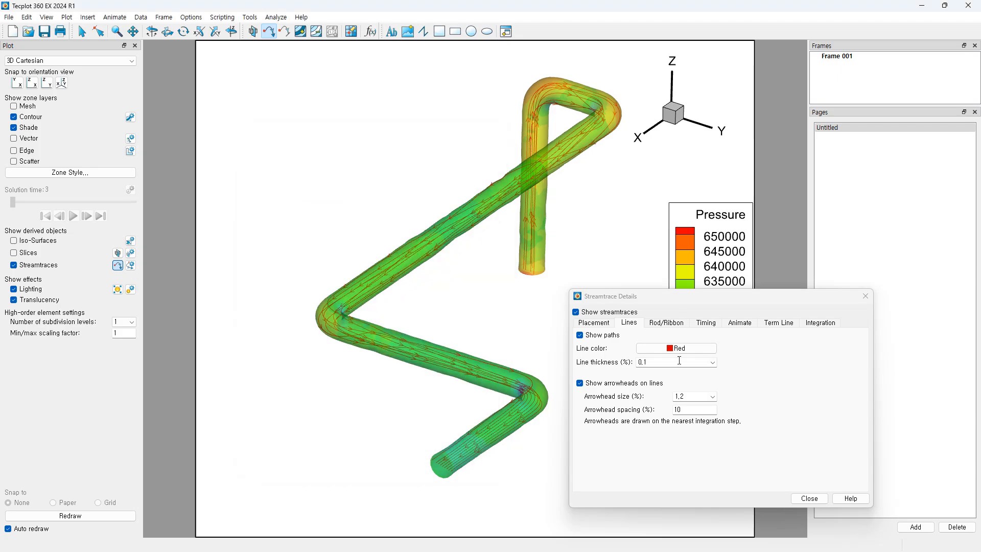
{"action": "left_click", "coordinate": [690, 346]}
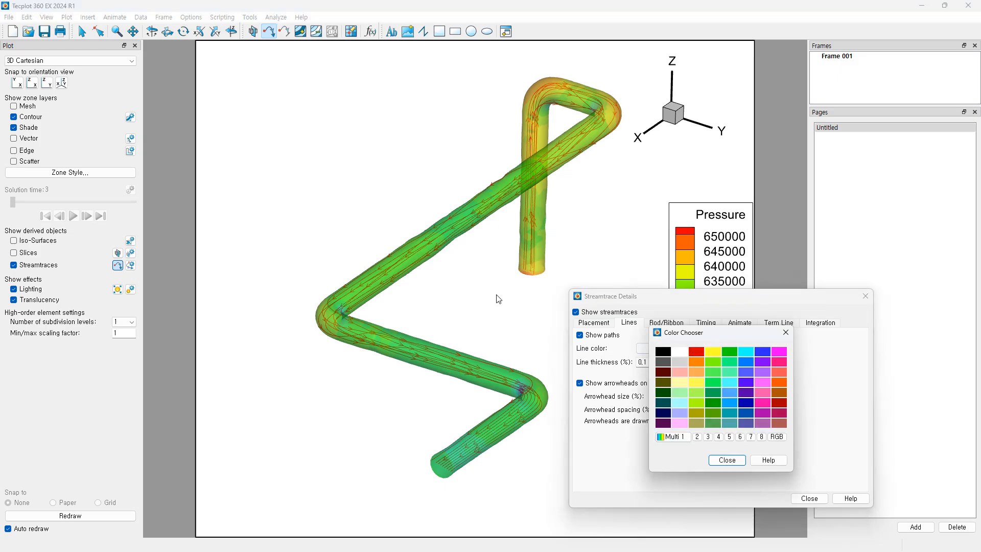
{"action": "left_click", "coordinate": [727, 460]}
Step: Set contour group 2 to the Velocity variable in the contour settings
{"action": "left_click", "coordinate": [134, 118]}
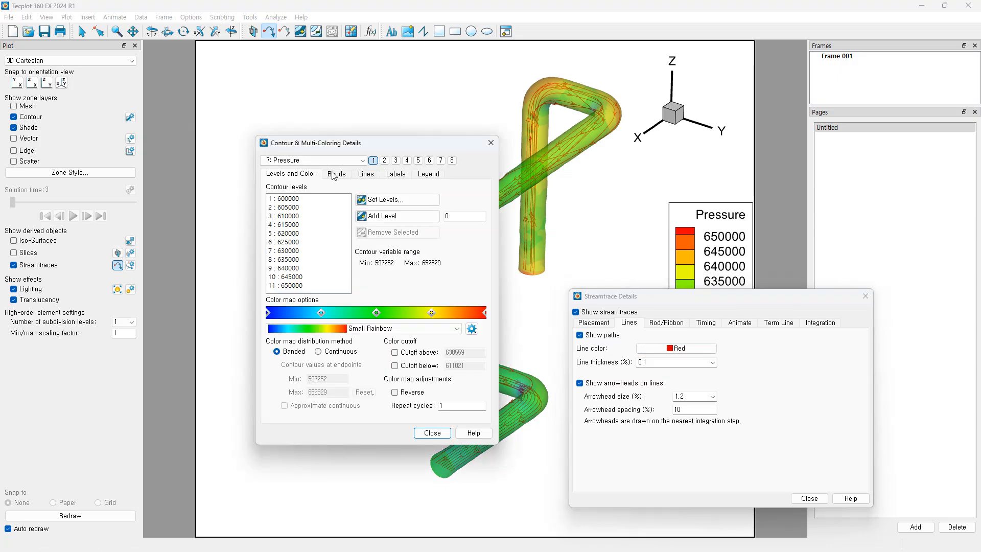
{"action": "left_click", "coordinate": [385, 160]}
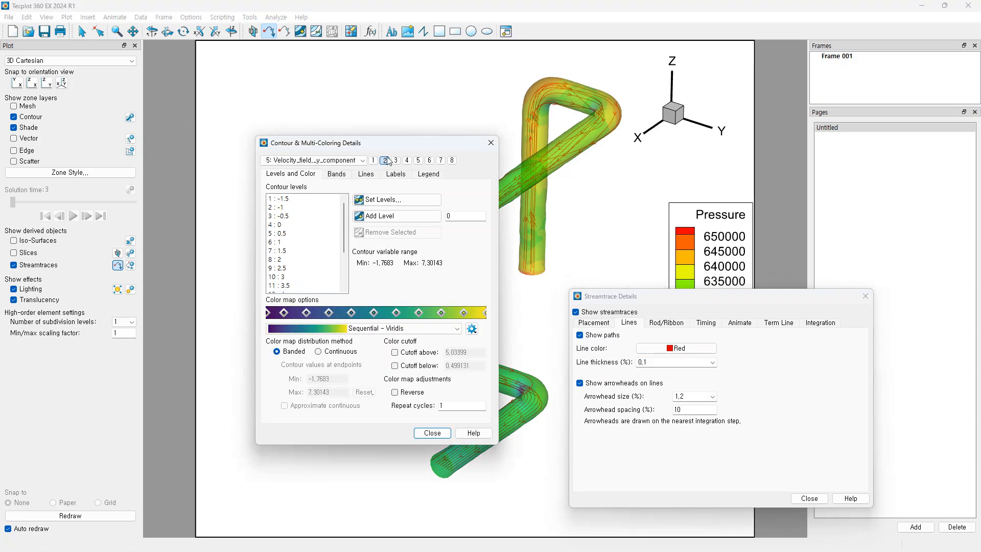
{"action": "left_click", "coordinate": [315, 161]}
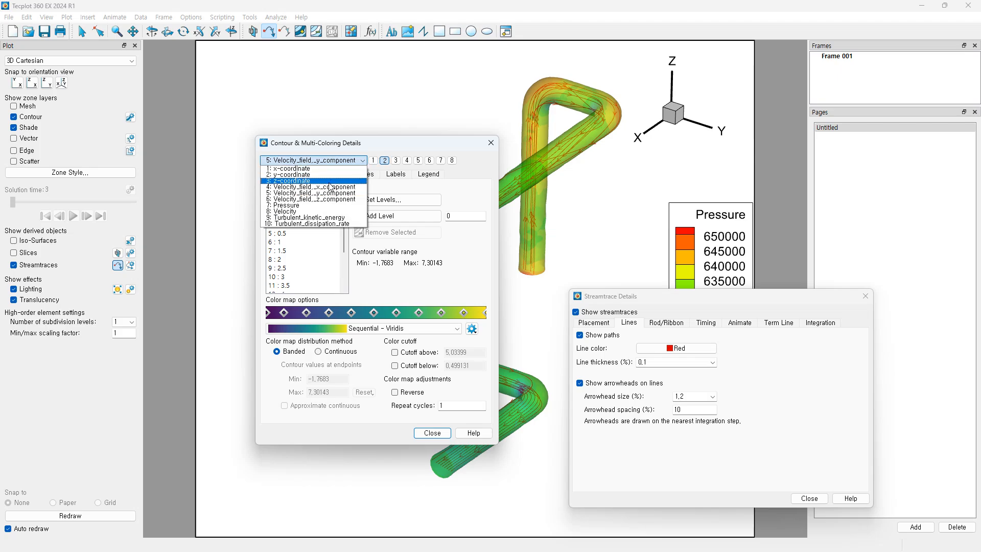
{"action": "left_click", "coordinate": [304, 211]}
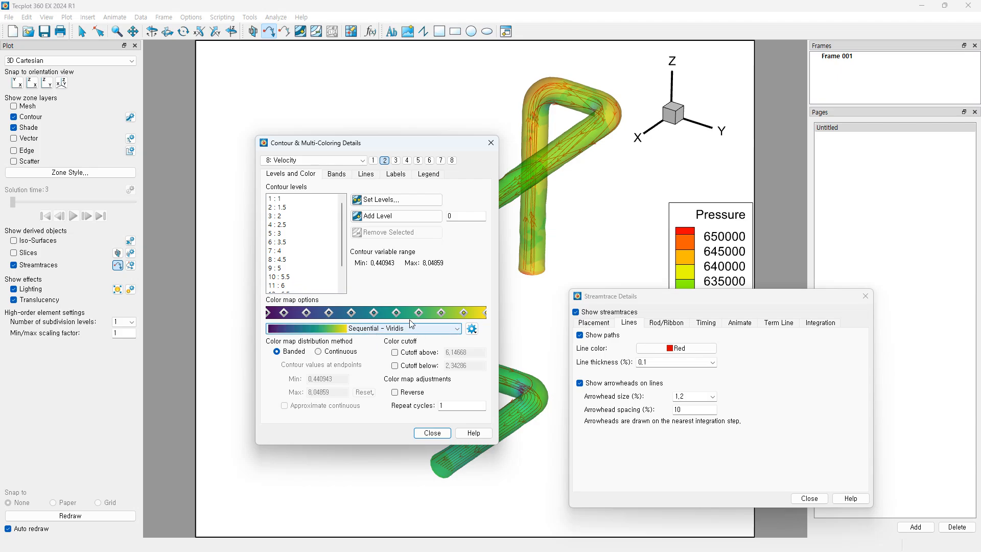
{"action": "left_click", "coordinate": [432, 433]}
{"action": "left_click", "coordinate": [694, 349]}
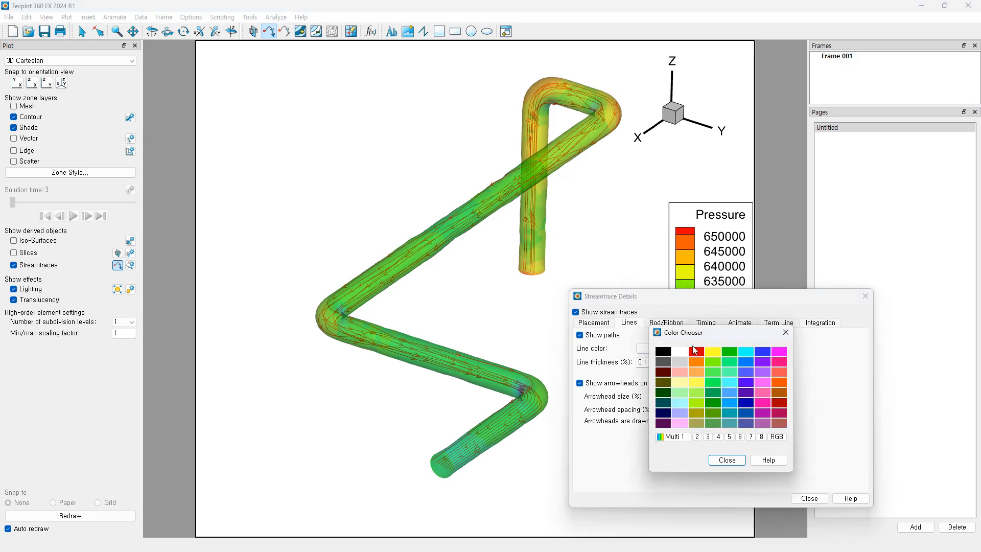
Step: Colour streamtrace lines by contour group 2 (Velocity) and turn off pressure flooding on the pipe
{"action": "left_click", "coordinate": [696, 436]}
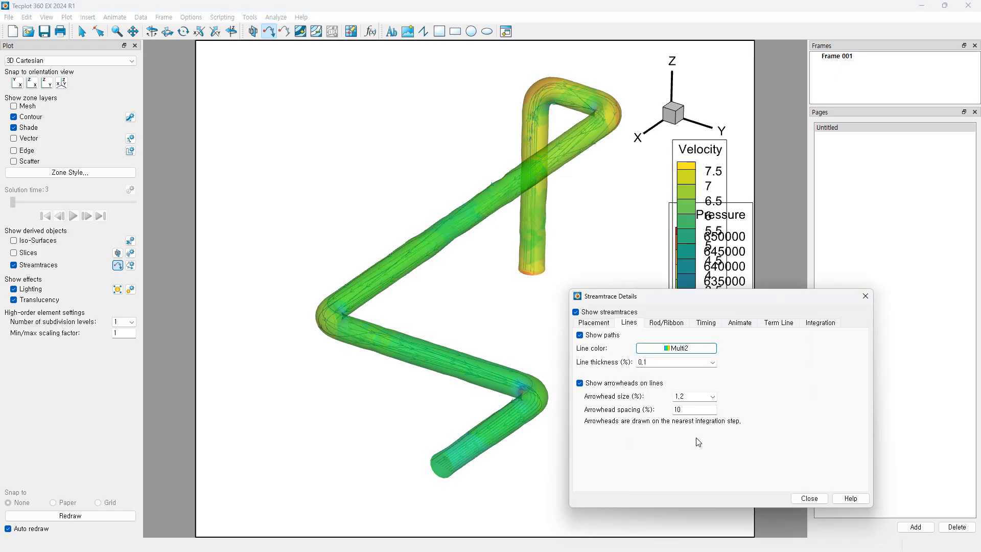
{"action": "left_click_drag", "start_coordinate": [660, 292], "coordinate": [735, 289]}
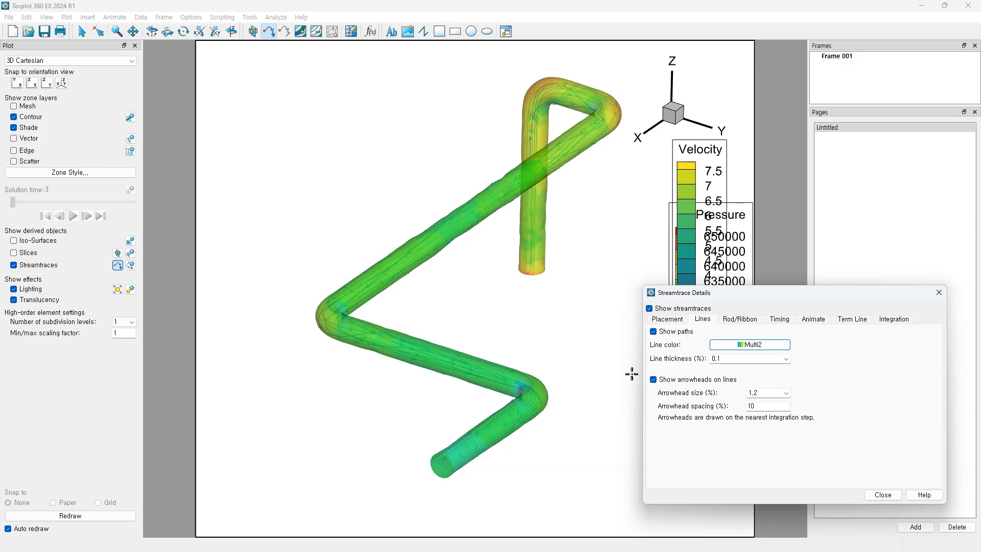
{"action": "left_click", "coordinate": [13, 116]}
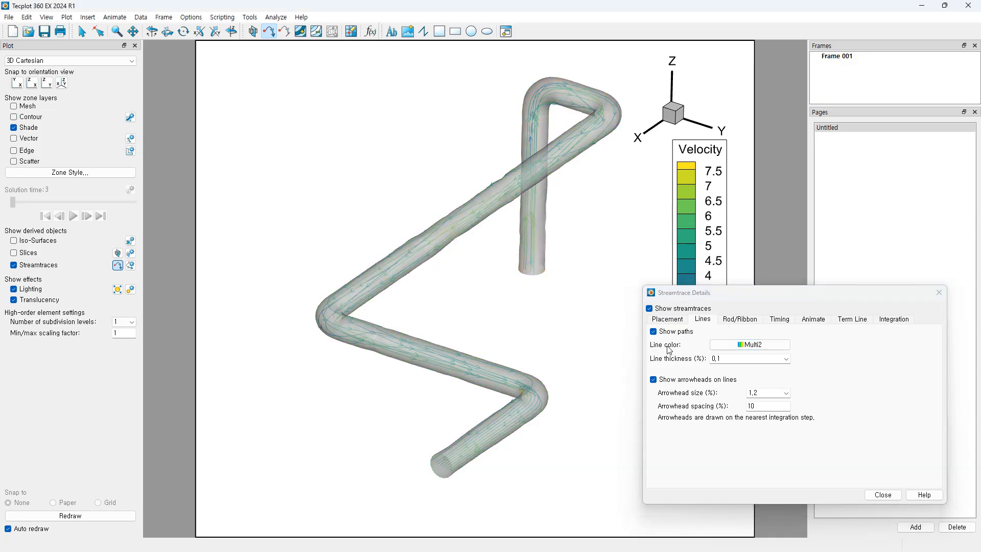
Step: Set streamtrace line thickness to 0,2, then zoom in and rotate the pipe
{"action": "left_click", "coordinate": [721, 358]}
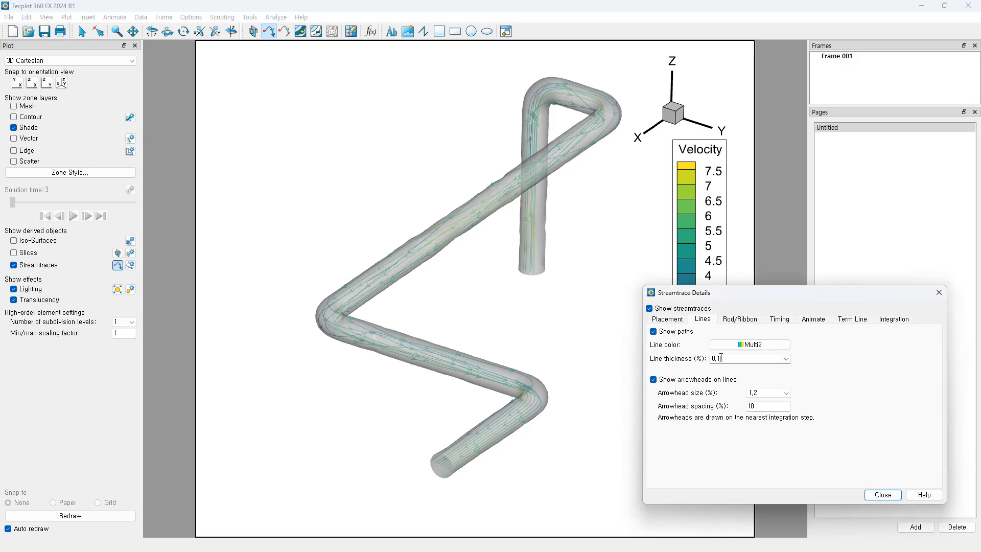
{"action": "type", "text": "2"}
{"action": "key", "text": "Return"}
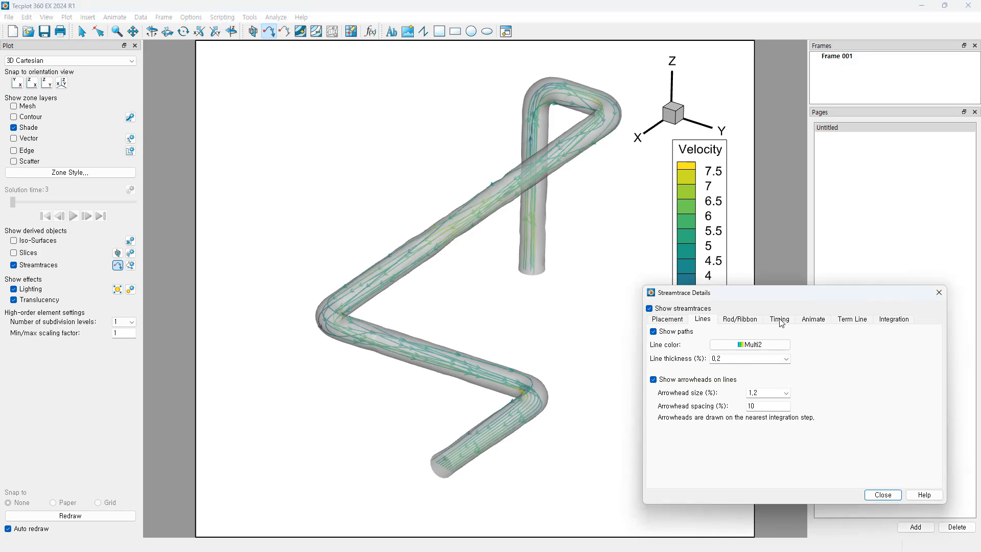
{"action": "middle_click_drag", "start_coordinate": [525, 323], "coordinate": [519, 343]}
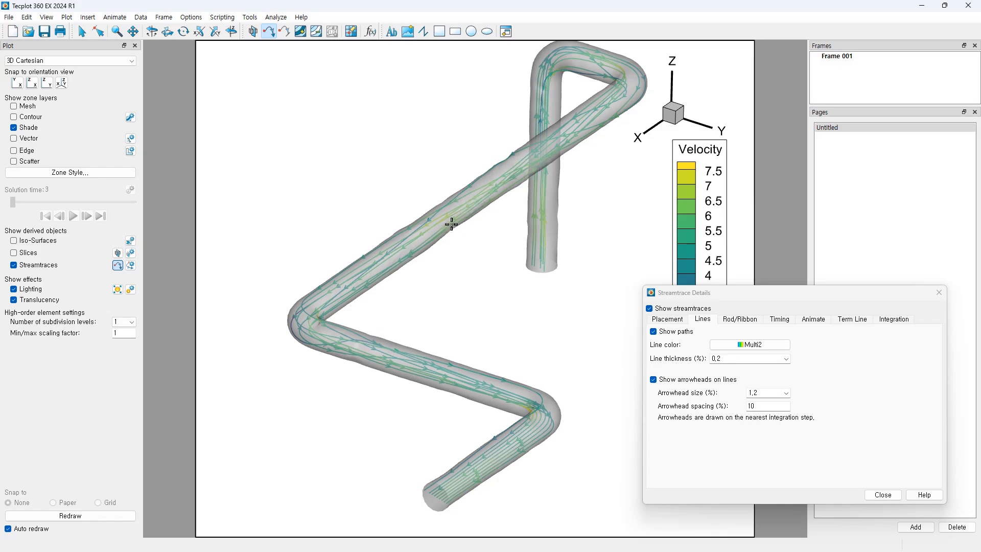
{"action": "left_click_drag", "start_coordinate": [454, 368], "coordinate": [516, 311]}
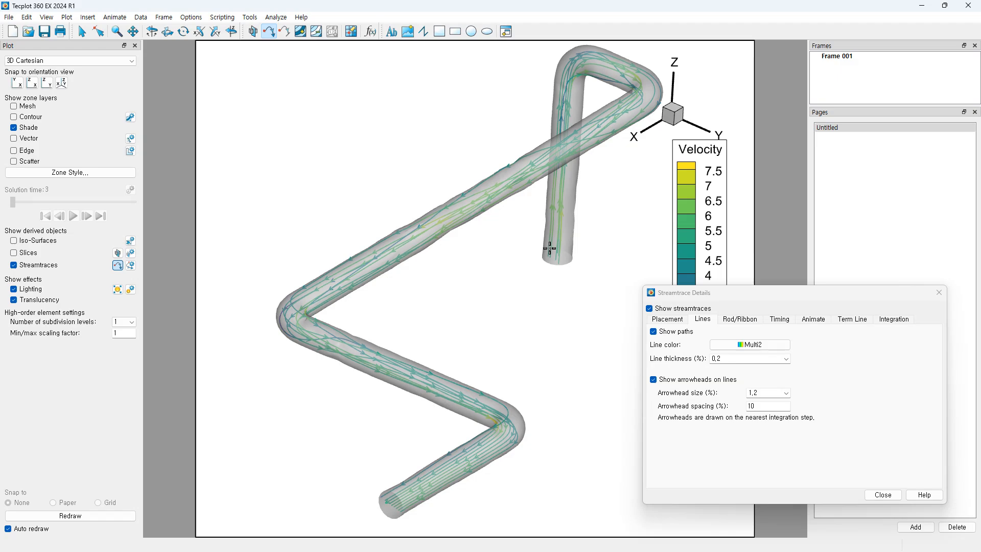
Step: With contours shown, drag the Velocity legend to the left of the Pressure legend
{"action": "left_click", "coordinate": [14, 117]}
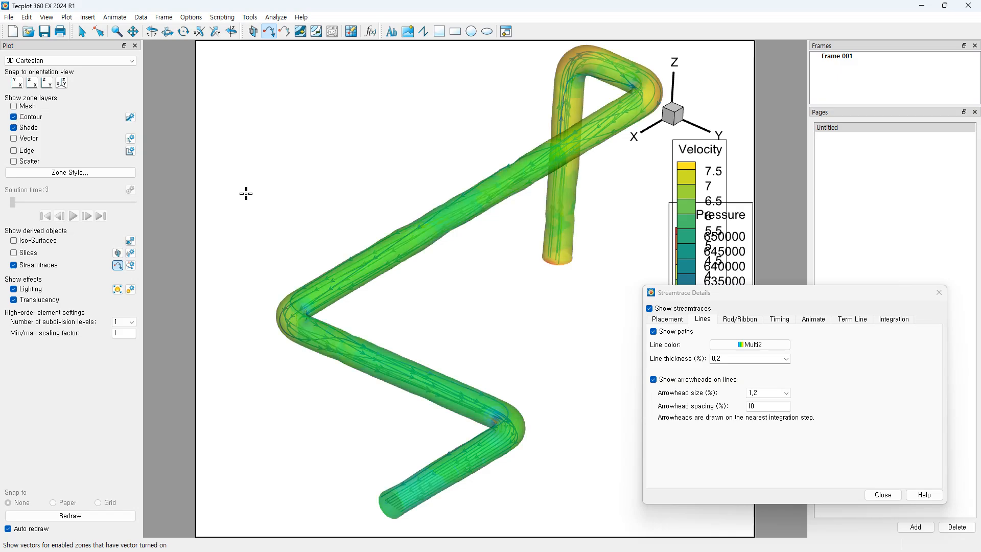
{"action": "left_click", "coordinate": [773, 320]}
{"action": "left_click_drag", "start_coordinate": [757, 293], "coordinate": [795, 387]}
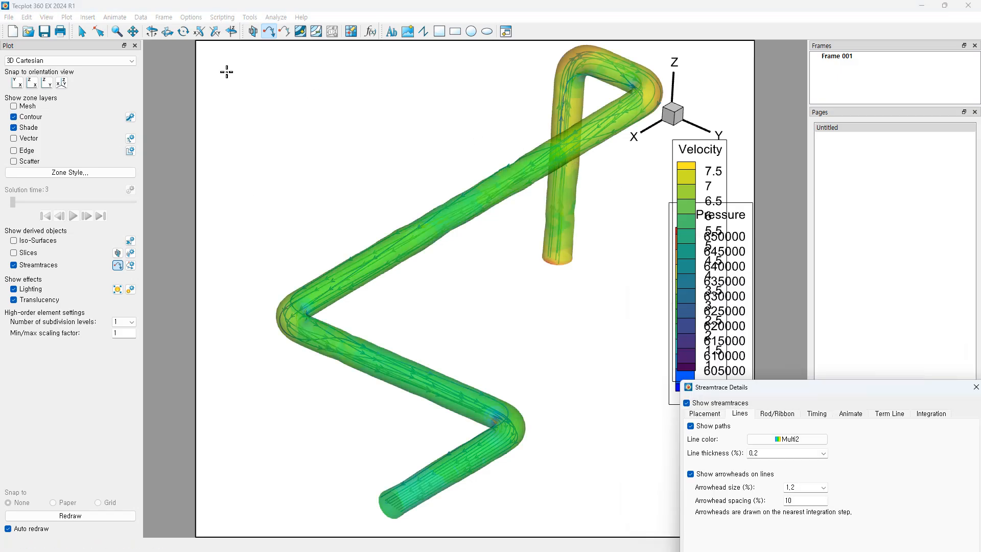
{"action": "left_click", "coordinate": [82, 31]}
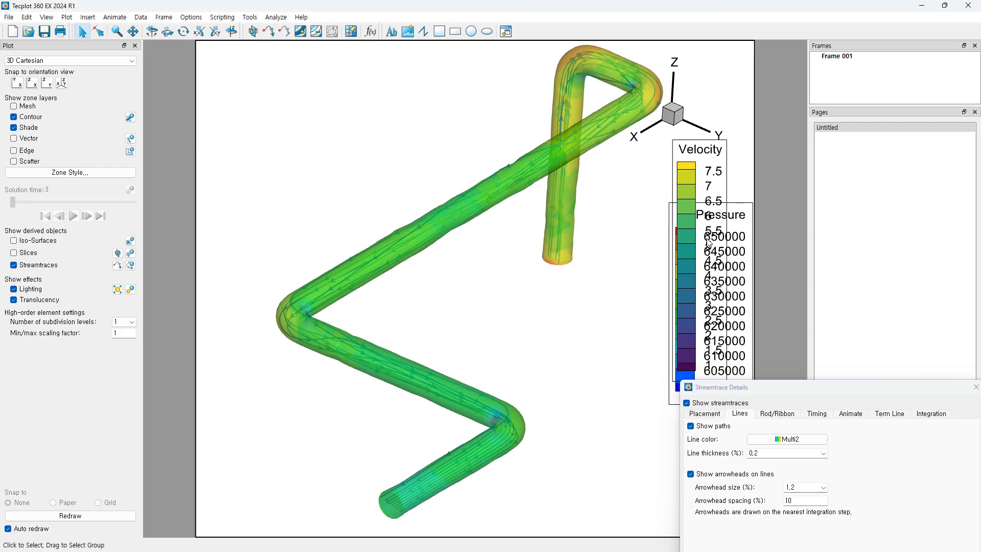
{"action": "left_click_drag", "start_coordinate": [709, 244], "coordinate": [645, 307]}
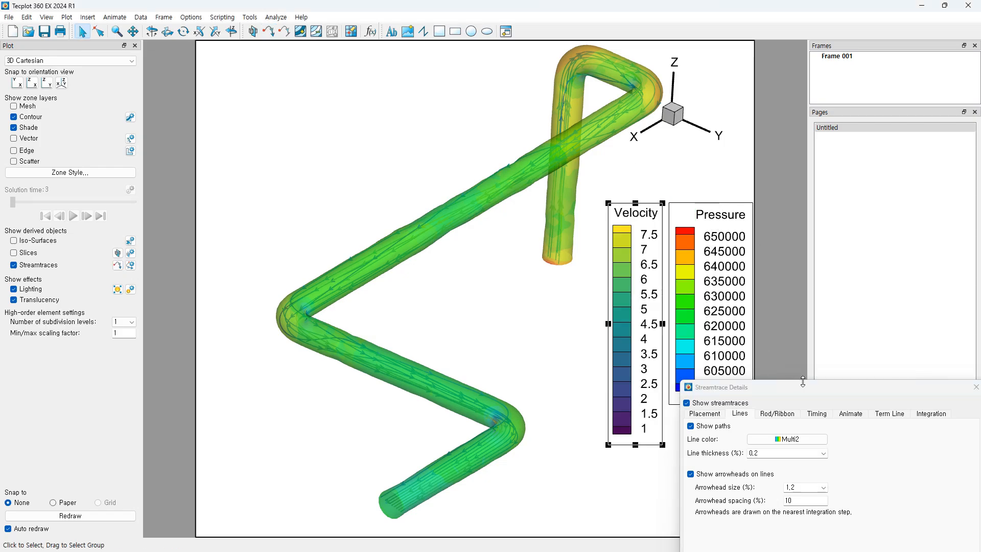
{"action": "left_click_drag", "start_coordinate": [805, 391], "coordinate": [721, 244]}
{"action": "left_click_drag", "start_coordinate": [846, 239], "coordinate": [872, 254]}
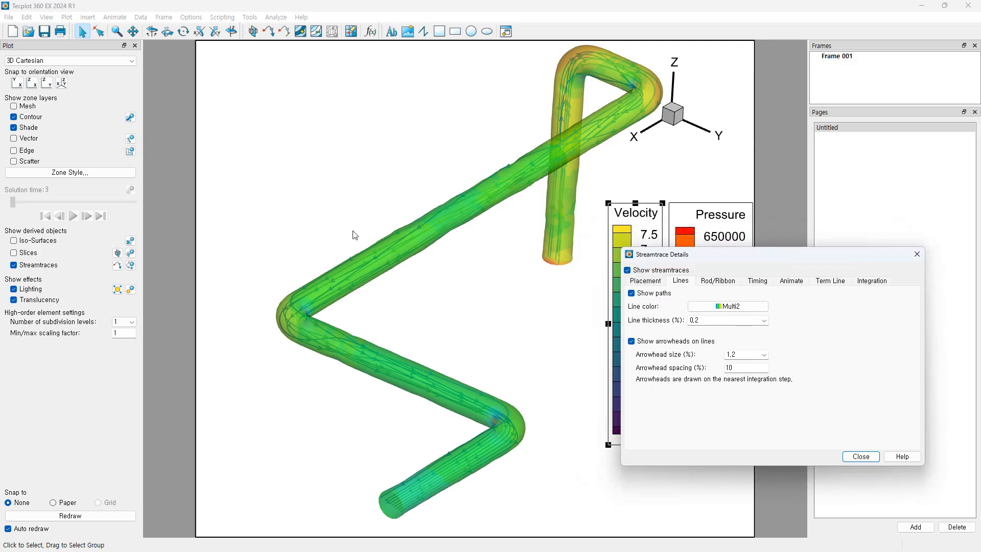
Step: Turn pressure contours off again and bring up the streamtrace Timing settings
{"action": "left_click", "coordinate": [13, 116]}
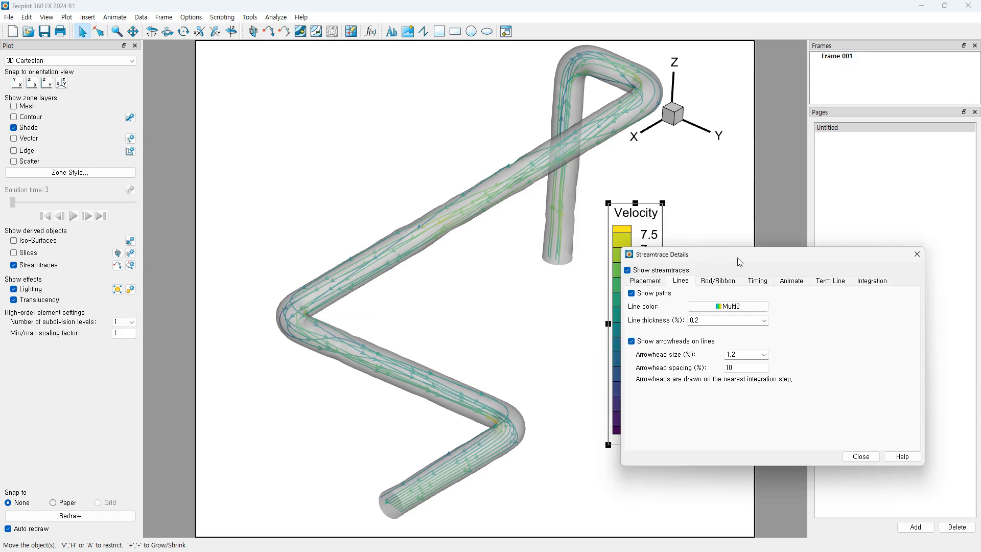
{"action": "left_click_drag", "start_coordinate": [739, 262], "coordinate": [784, 296]}
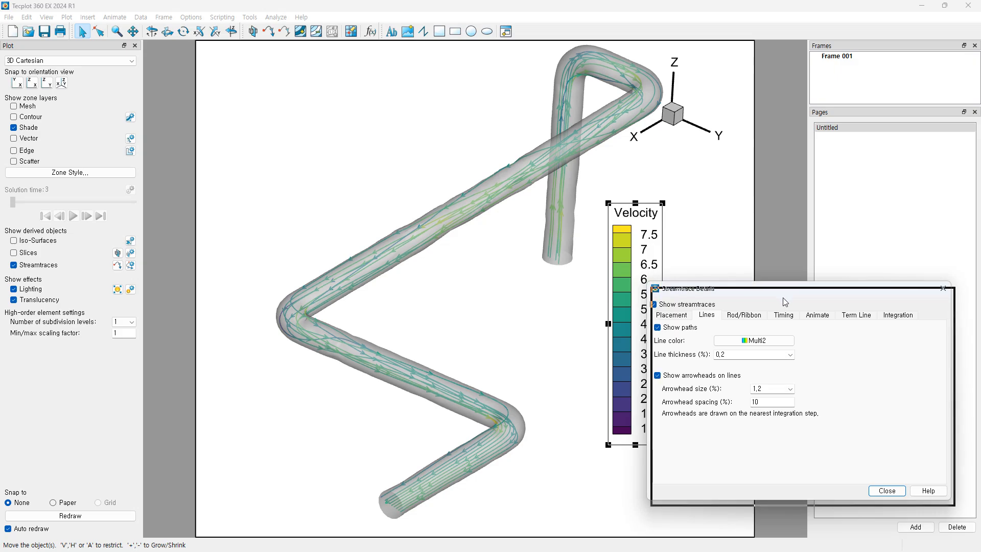
{"action": "left_click_drag", "start_coordinate": [782, 296], "coordinate": [786, 303]}
{"action": "left_click", "coordinate": [788, 324]}
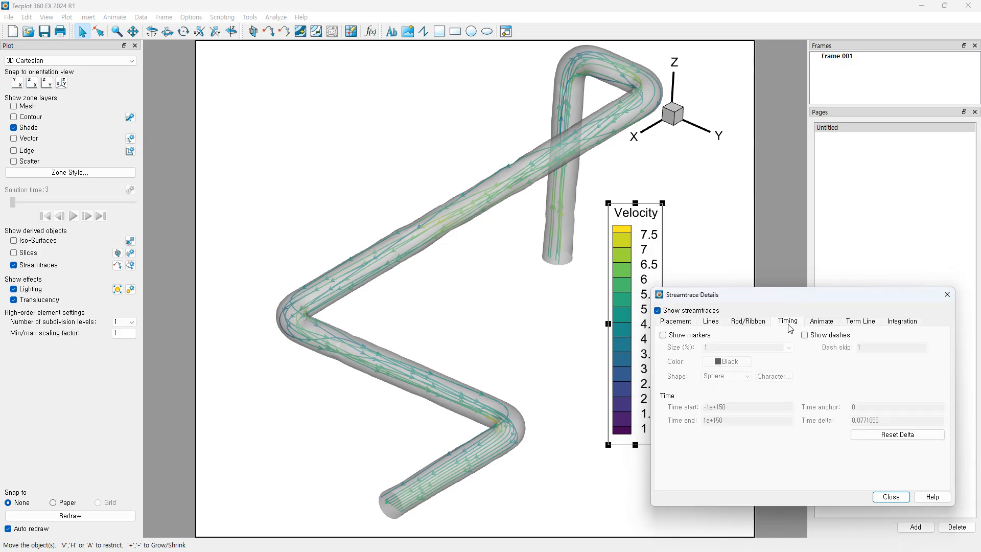
Step: Add markers and dashes to the streamtraces, colouring markers by contour group 2 (Multi2)
{"action": "left_click", "coordinate": [663, 335]}
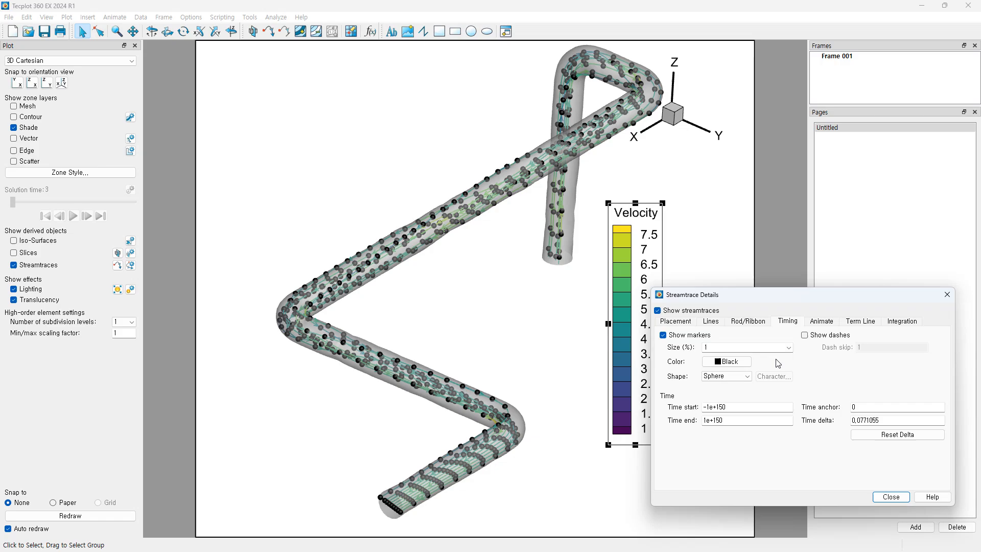
{"action": "left_click", "coordinate": [805, 335]}
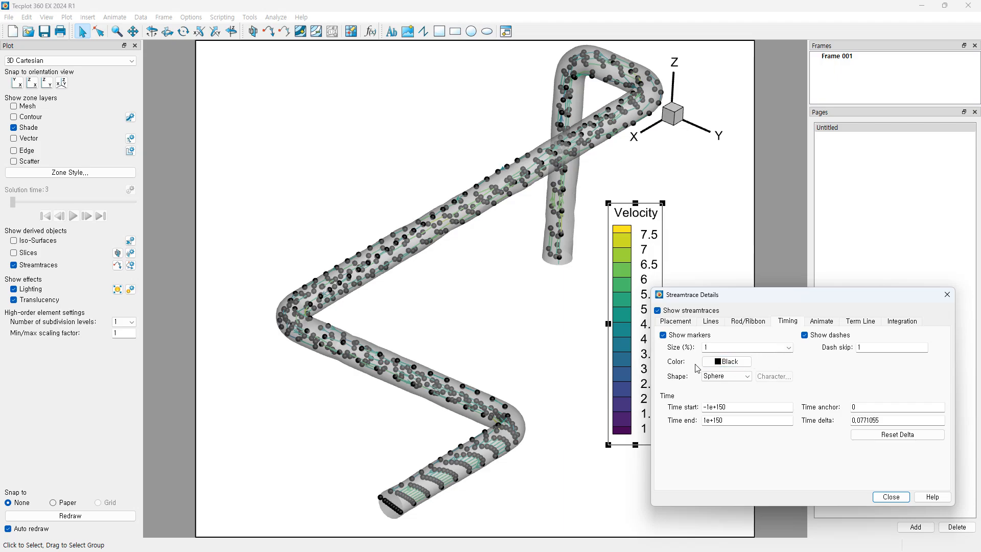
{"action": "left_click", "coordinate": [727, 363]}
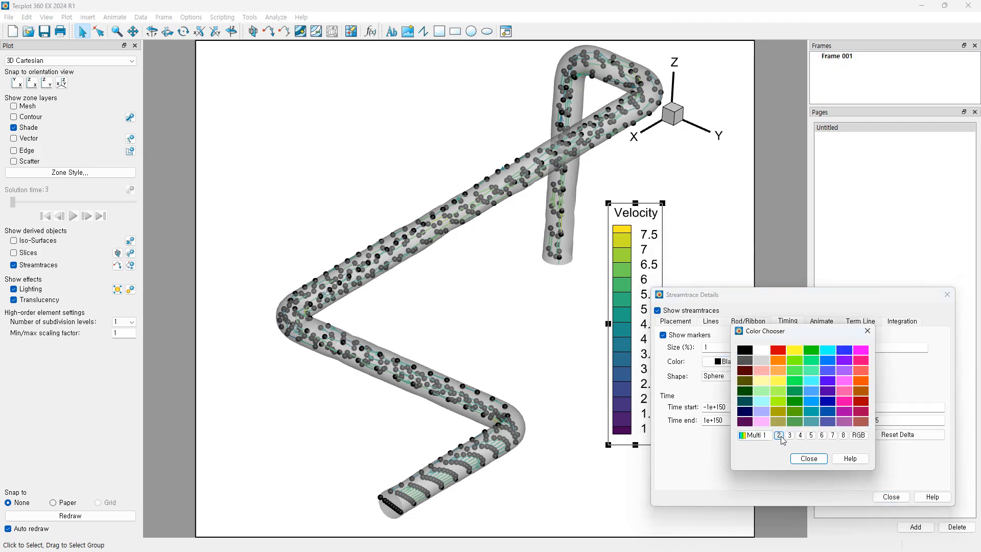
{"action": "left_click", "coordinate": [779, 435]}
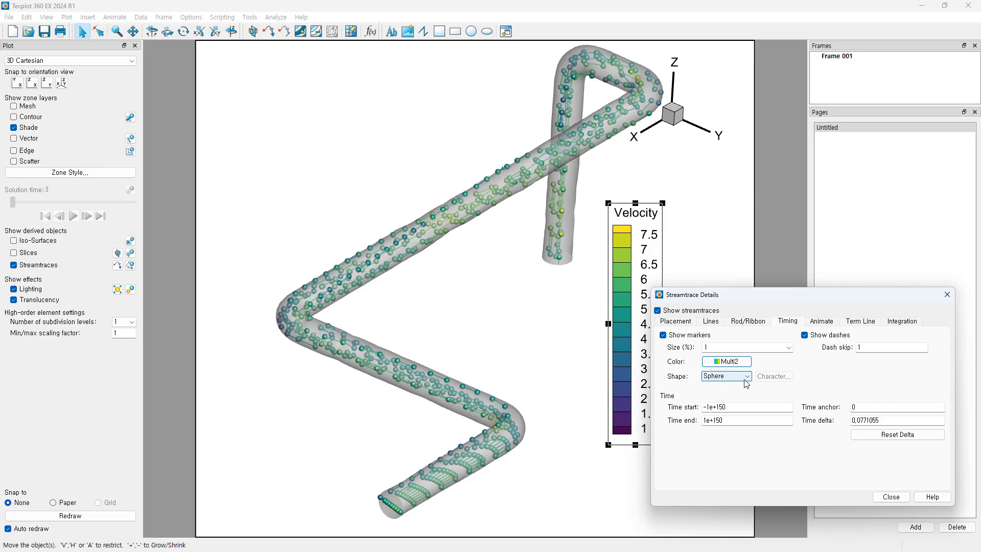
{"action": "left_click_drag", "start_coordinate": [778, 295], "coordinate": [788, 273]}
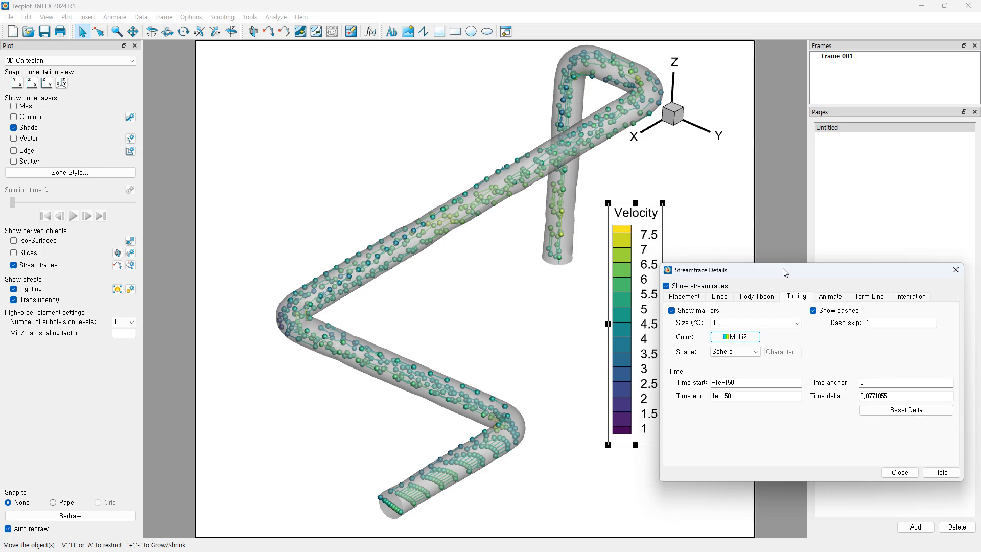
{"action": "left_click", "coordinate": [828, 297]}
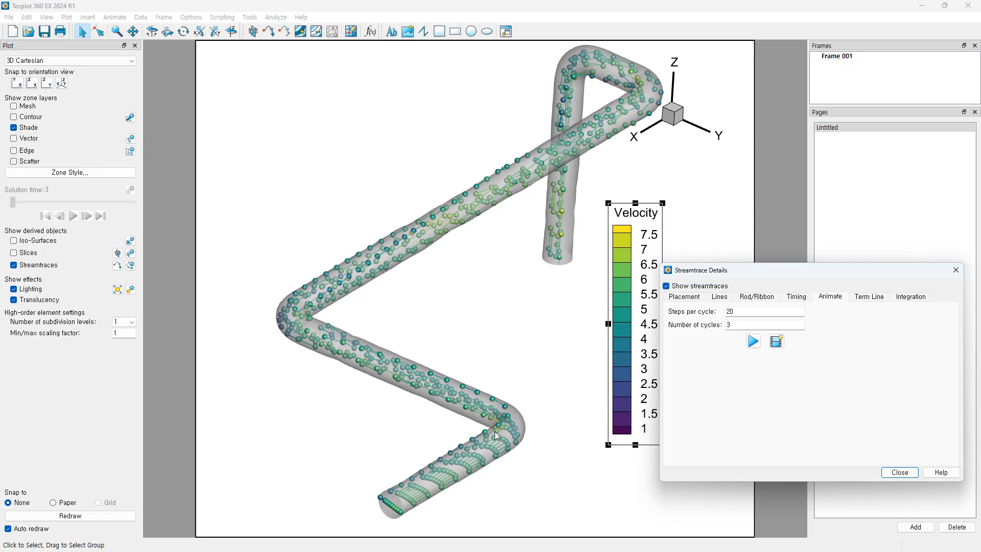
Step: Set the streamtrace animation to 10 cycles and play it through the pipe
{"action": "double_click", "coordinate": [741, 325]}
{"action": "type", "text": "10"}
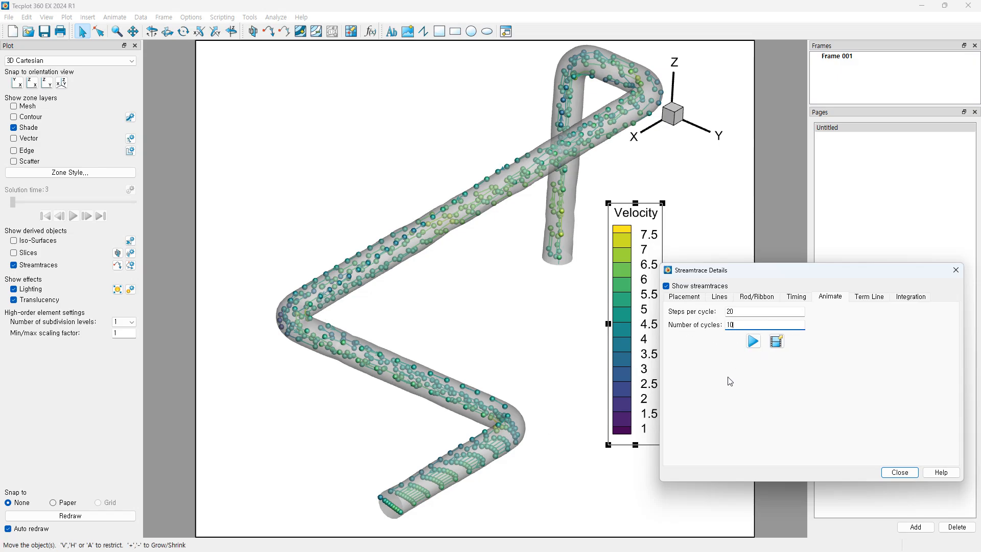
{"action": "left_click", "coordinate": [711, 353]}
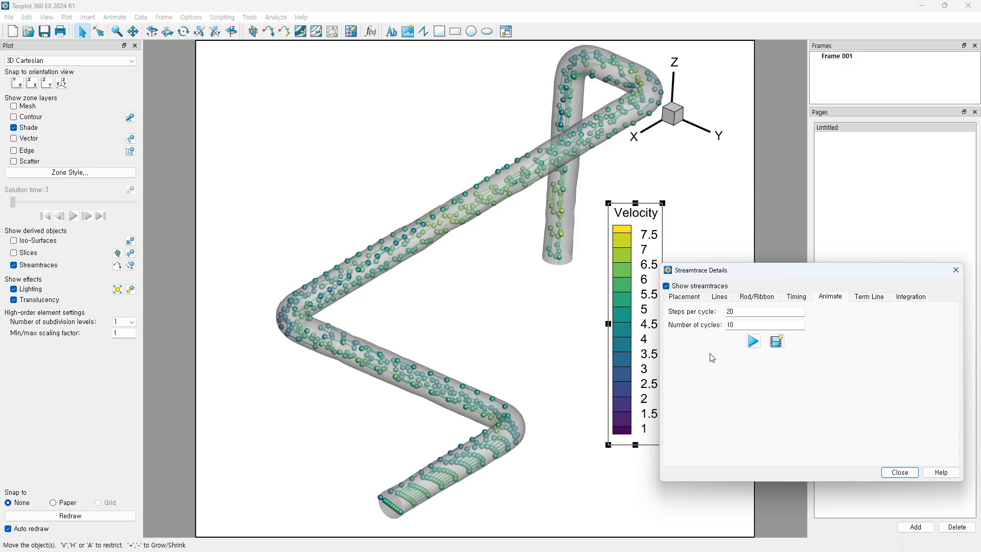
{"action": "left_click_drag", "start_coordinate": [756, 272], "coordinate": [774, 283]}
{"action": "left_click", "coordinate": [770, 351]}
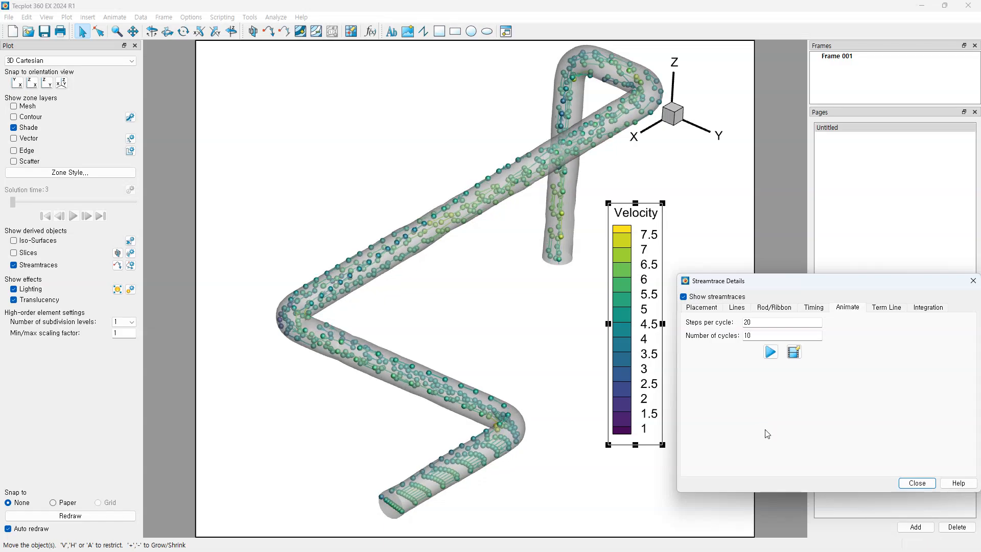
{"action": "left_click", "coordinate": [775, 359]}
Step: Review the Timing and placement settings, then close Streamtrace Details
{"action": "scroll", "coordinate": [810, 307], "scroll_direction": "up", "scroll_amount": 4}
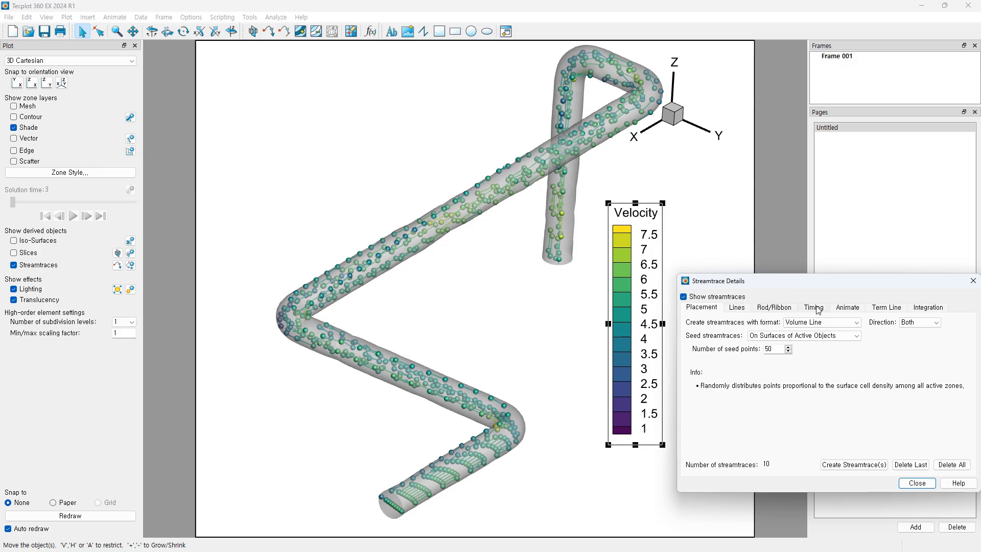
{"action": "left_click", "coordinate": [816, 308]}
{"action": "left_click", "coordinate": [847, 309]}
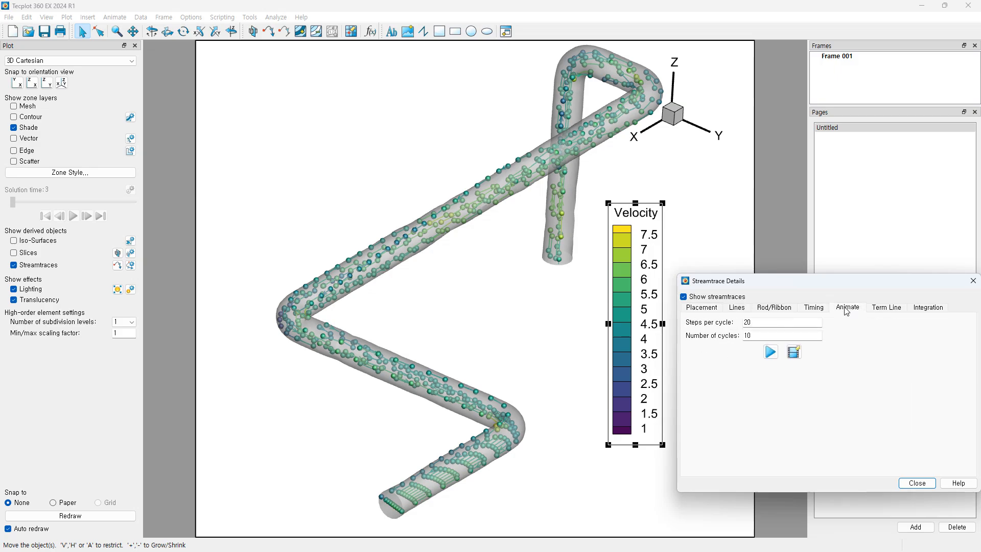
{"action": "left_click", "coordinate": [819, 311]}
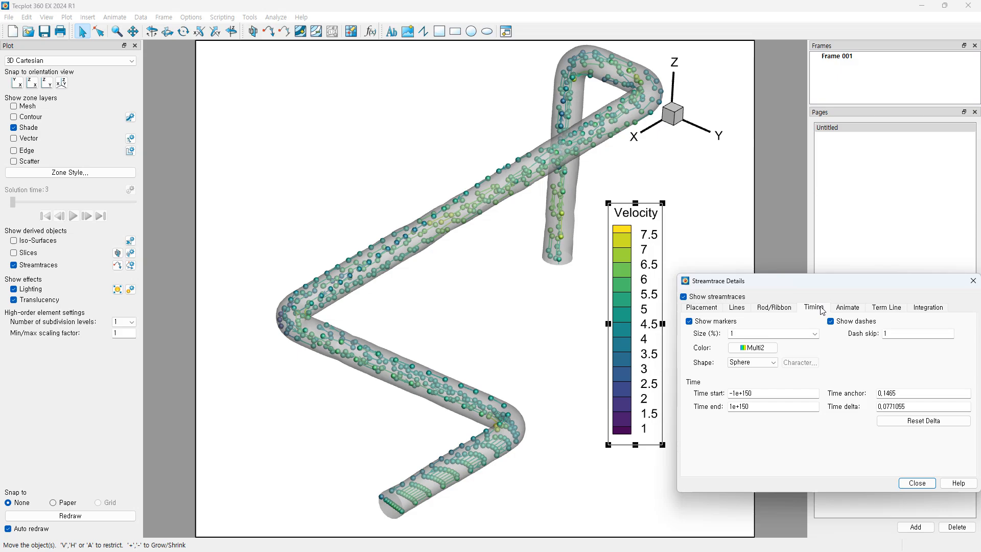
{"action": "left_click", "coordinate": [698, 306]}
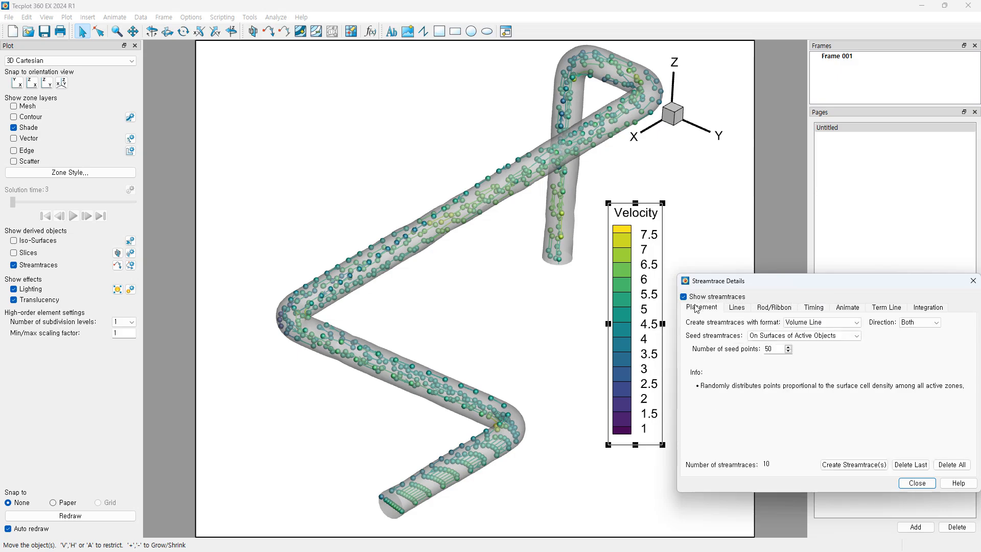
{"action": "left_click", "coordinate": [915, 484]}
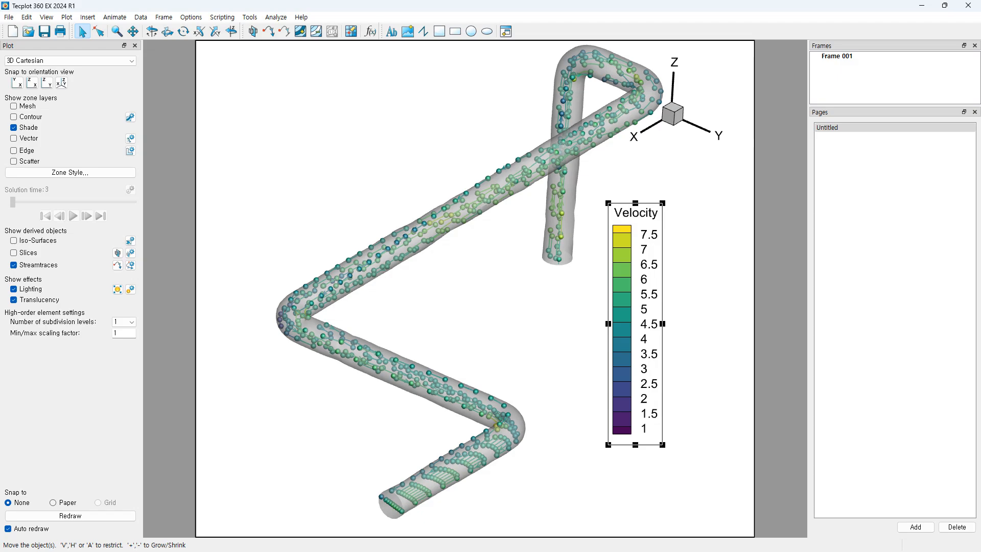
Step: Hide the streamtraces, then rotate and pan the view of the translucent grey pipe
{"action": "left_click", "coordinate": [14, 265]}
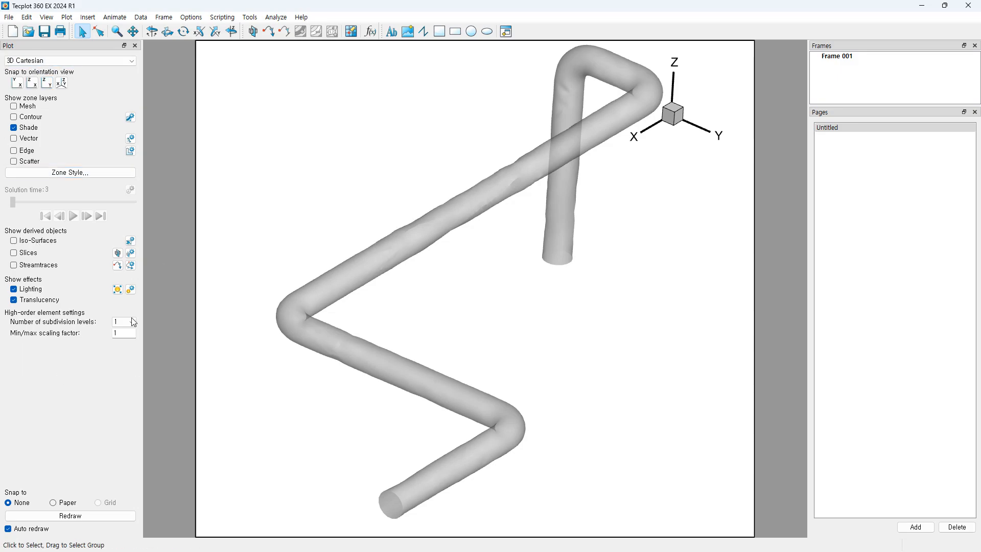
{"action": "middle_click_drag", "start_coordinate": [528, 370], "coordinate": [440, 373]}
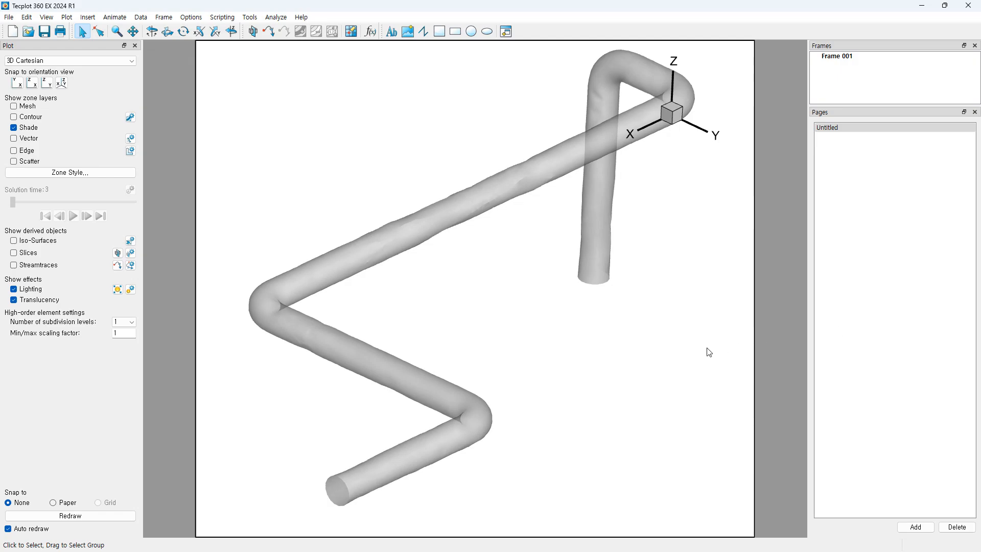
{"action": "middle_click_drag", "start_coordinate": [710, 353], "coordinate": [522, 364]}
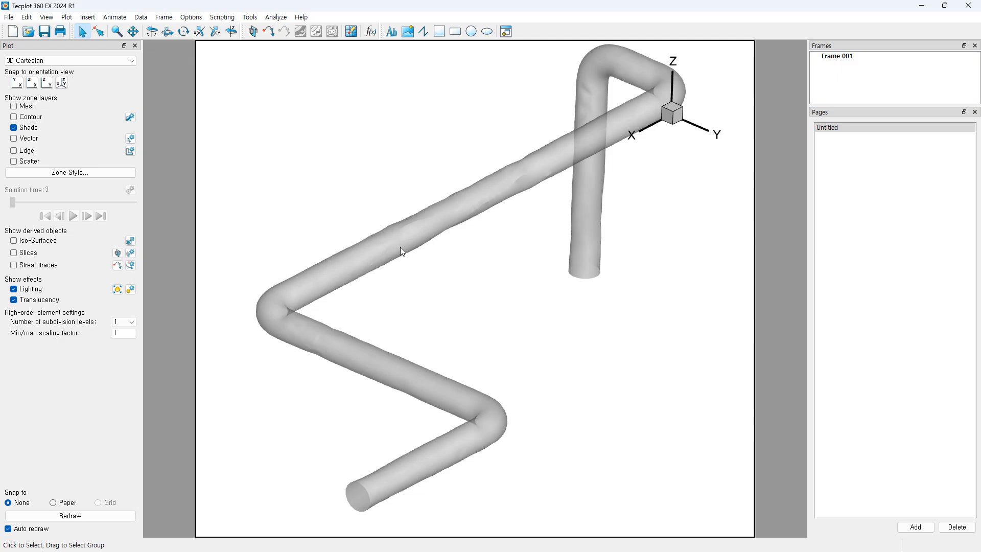
{"action": "right_click_drag", "start_coordinate": [516, 344], "coordinate": [541, 354]}
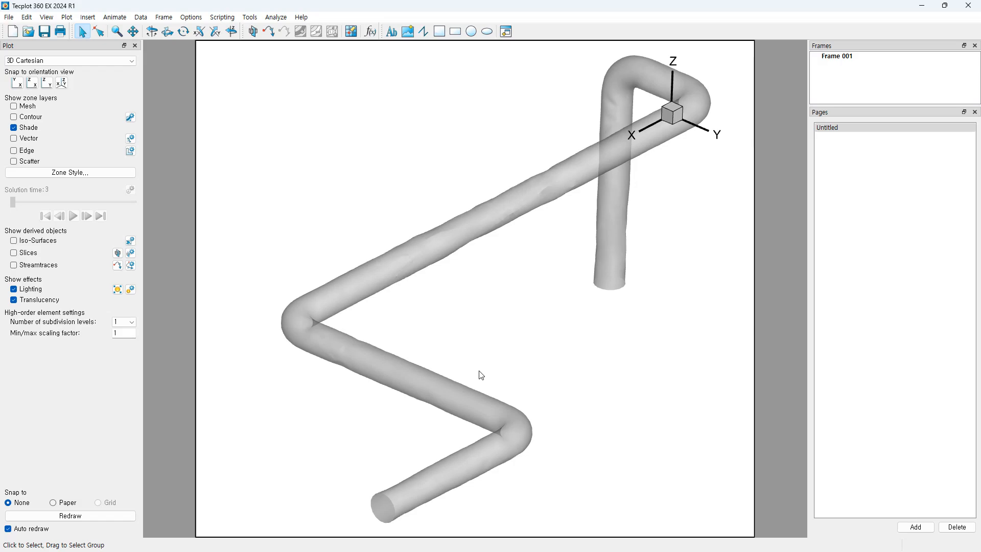
{"action": "right_click_drag", "start_coordinate": [485, 372], "coordinate": [473, 369], "text": "ctrl"}
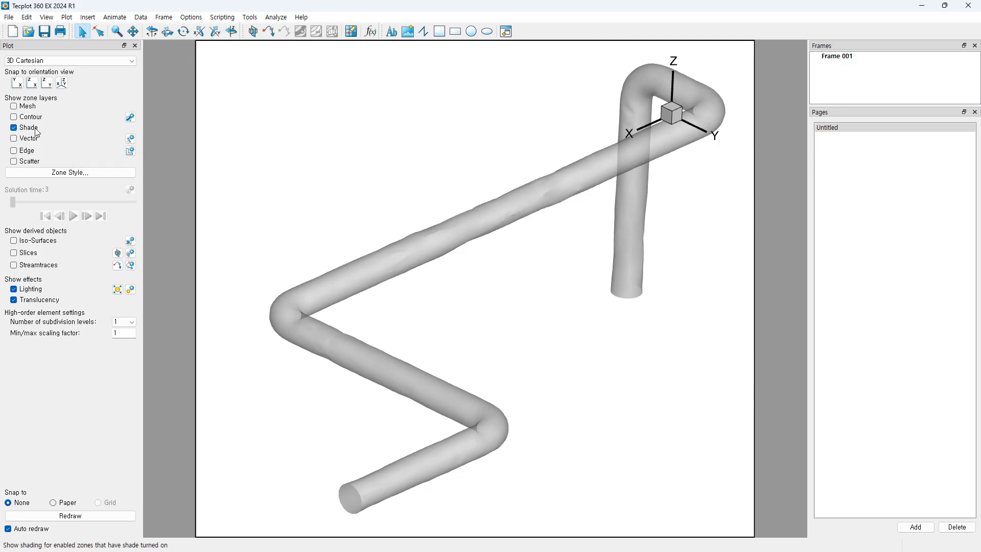
Step: Turn on Contour and Iso-Surfaces; give Velocity Small Rainbow and Pressure the Sequential – Viridis colour map
{"action": "left_click", "coordinate": [14, 117]}
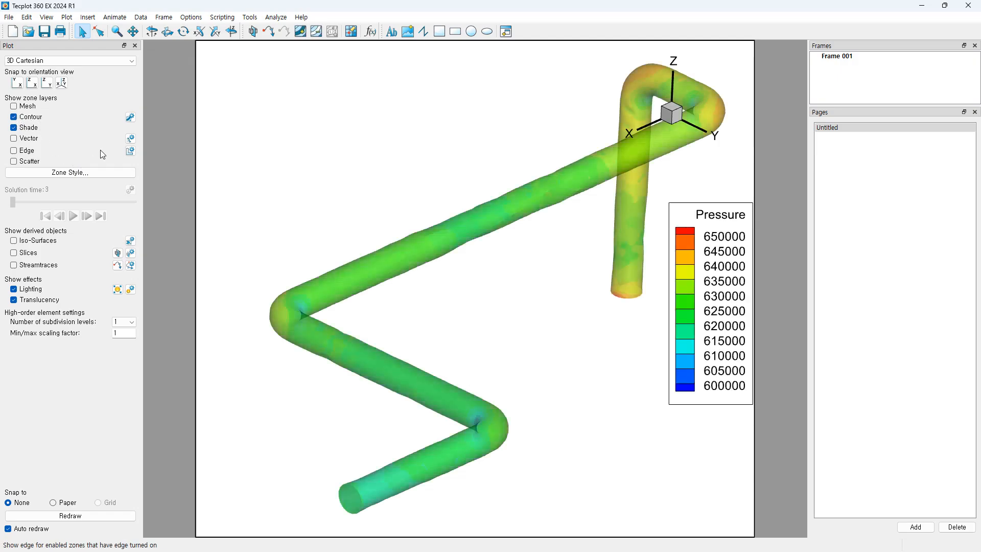
{"action": "left_click", "coordinate": [27, 243]}
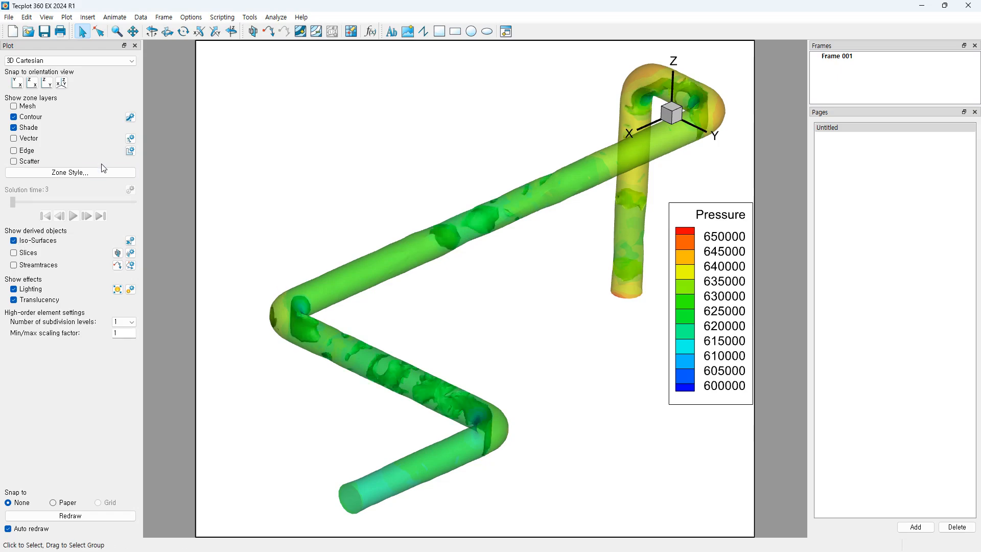
{"action": "left_click", "coordinate": [131, 117]}
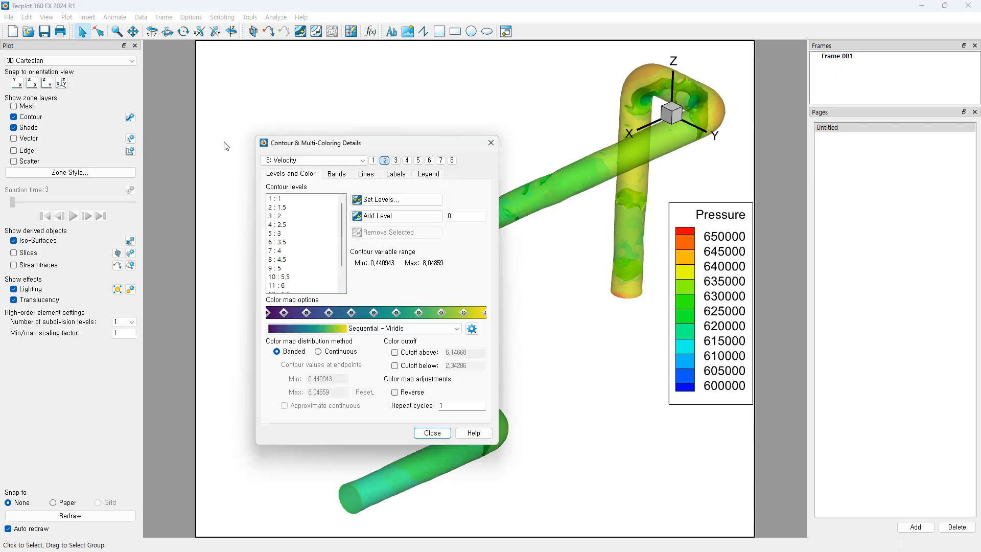
{"action": "left_click", "coordinate": [385, 161]}
{"action": "left_click", "coordinate": [383, 328]}
{"action": "left_click", "coordinate": [376, 345]}
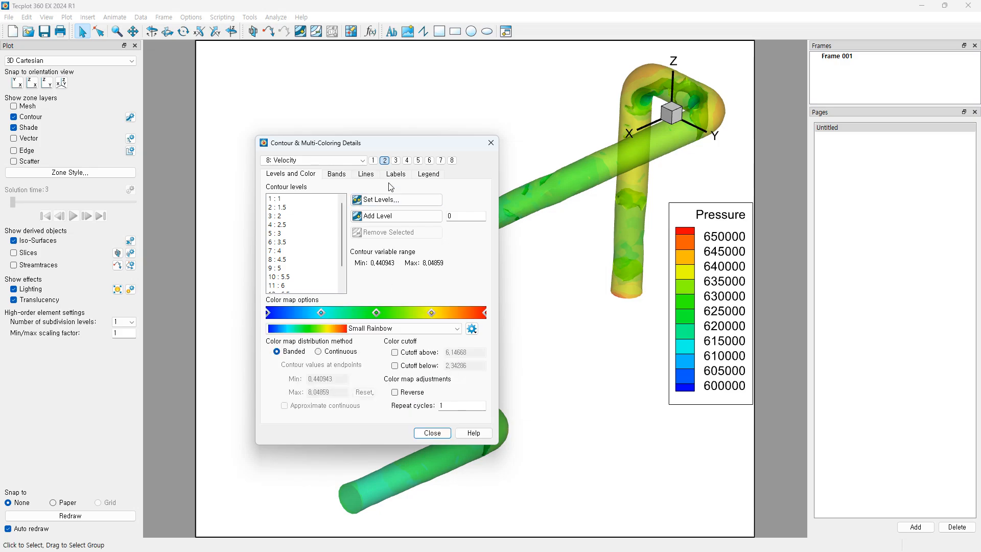
{"action": "left_click", "coordinate": [373, 160]}
{"action": "left_click", "coordinate": [394, 329]}
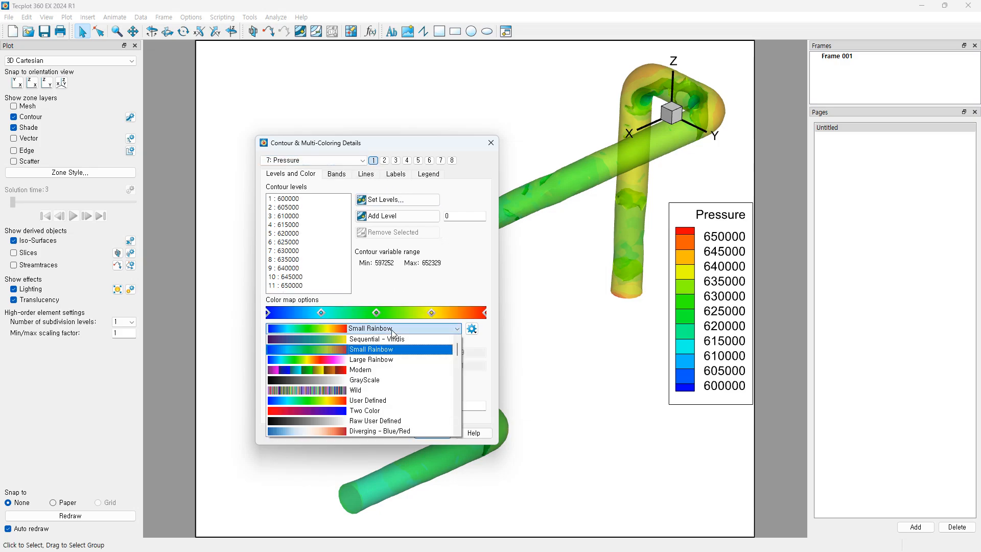
{"action": "left_click", "coordinate": [382, 341]}
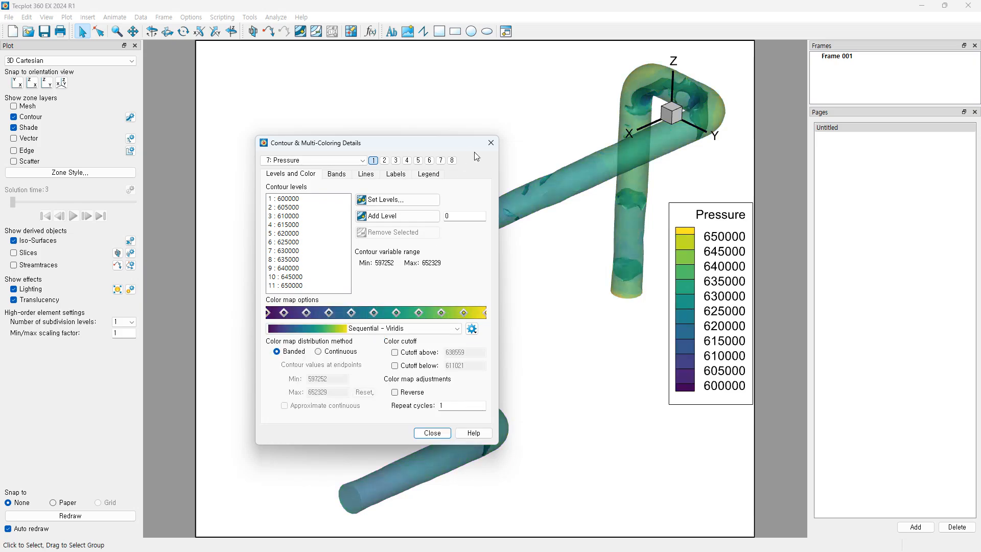
{"action": "left_click", "coordinate": [491, 143]}
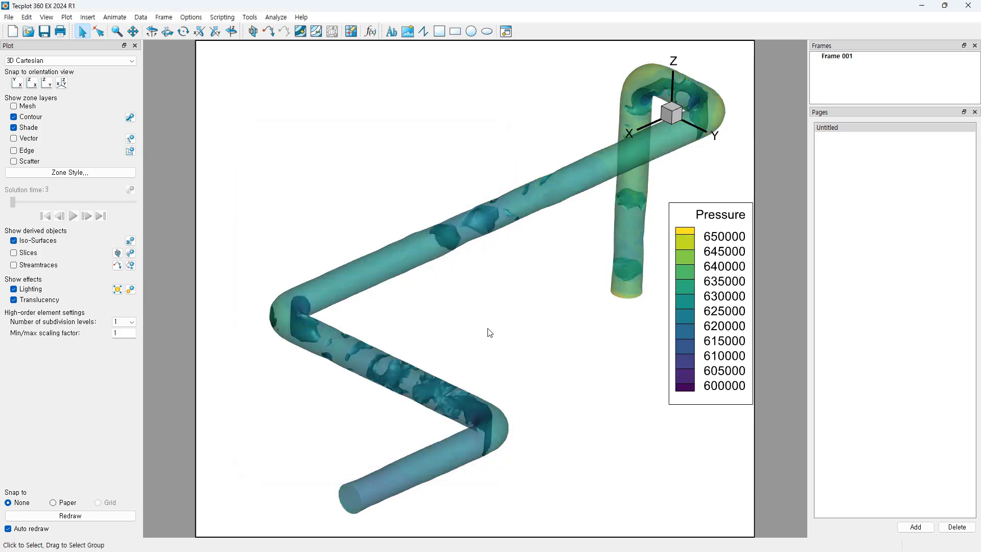
Step: Adjust the view slightly and hide the iso-surfaces inside the pipe
{"action": "middle_click_drag", "start_coordinate": [504, 334], "coordinate": [523, 323]}
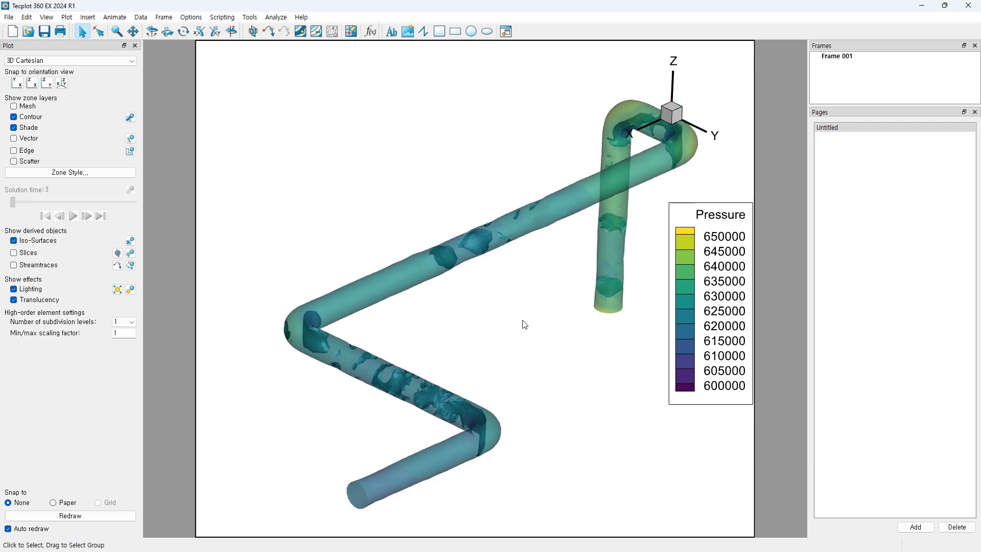
{"action": "right_click_drag", "start_coordinate": [523, 321], "coordinate": [527, 332]}
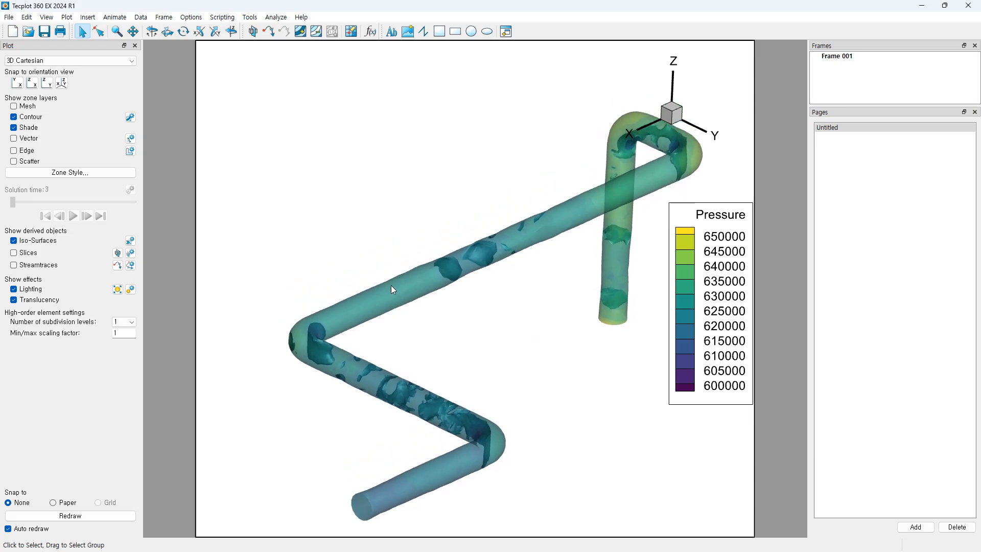
{"action": "left_click", "coordinate": [14, 241]}
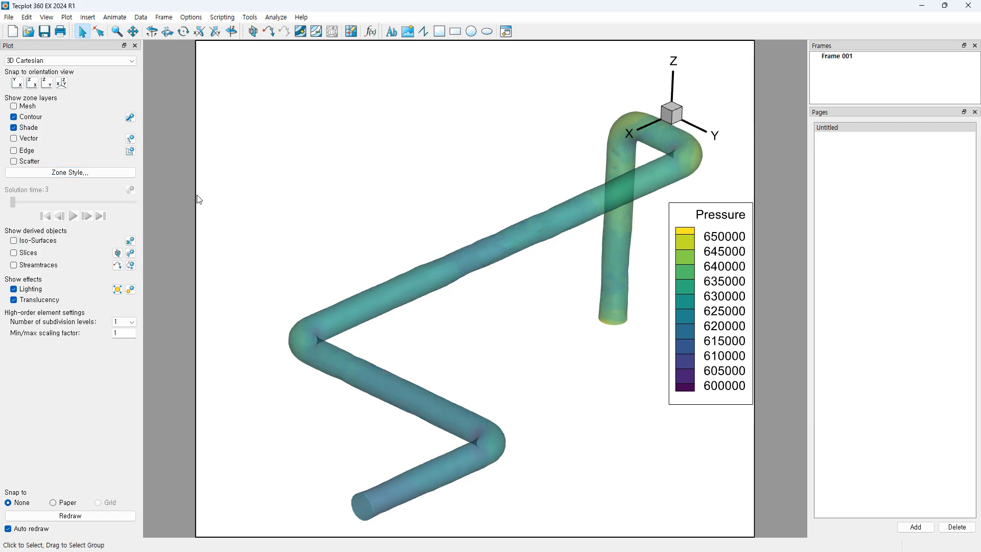
Step: Show only a primary X-plane slice at position 9, with start and end slices off
{"action": "left_click", "coordinate": [14, 253]}
{"action": "left_click", "coordinate": [130, 253]}
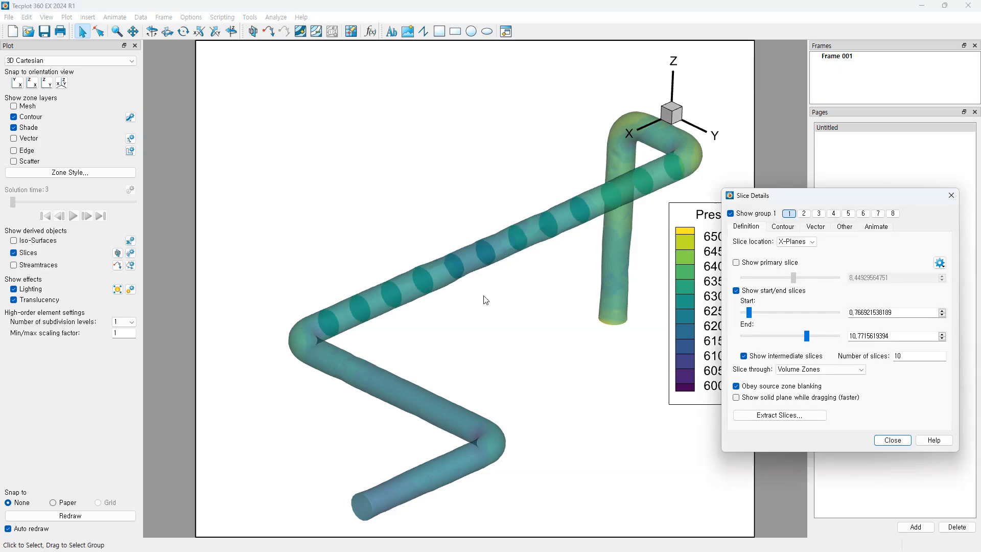
{"action": "left_click", "coordinate": [736, 263]}
{"action": "left_click", "coordinate": [736, 290]}
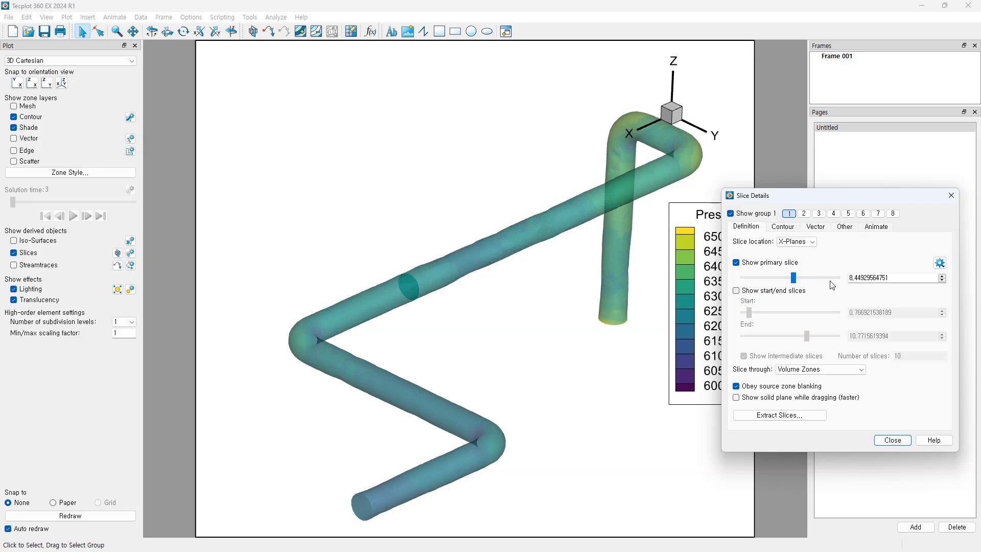
{"action": "left_click_drag", "start_coordinate": [899, 279], "coordinate": [766, 263]}
{"action": "type", "text": "9"}
{"action": "key", "text": "Return"}
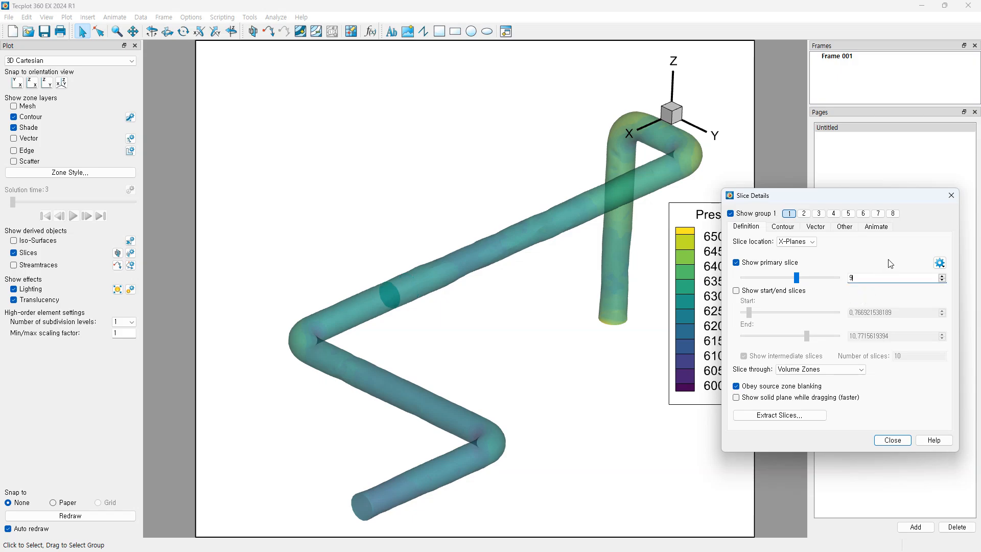
{"action": "left_click_drag", "start_coordinate": [847, 197], "coordinate": [807, 200]}
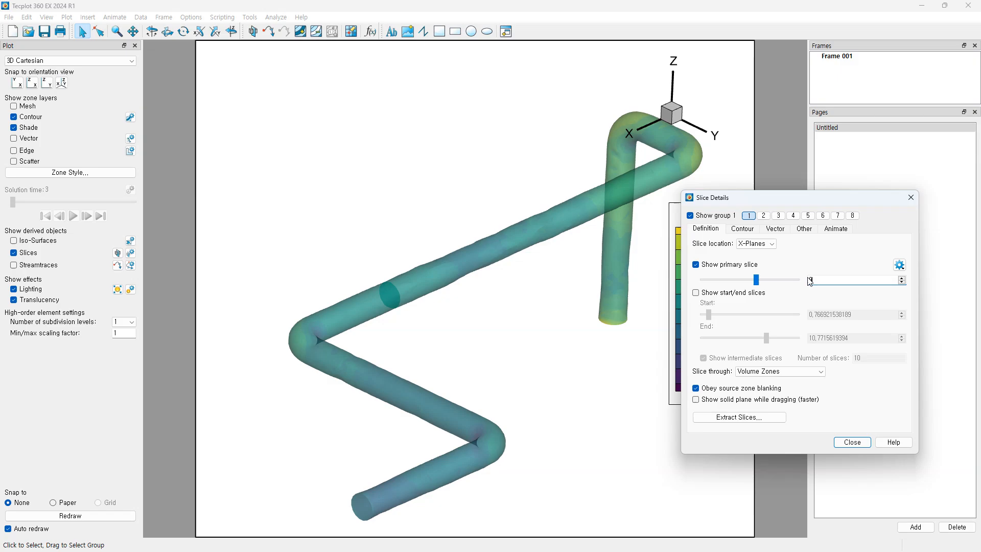
{"action": "left_click", "coordinate": [852, 443]}
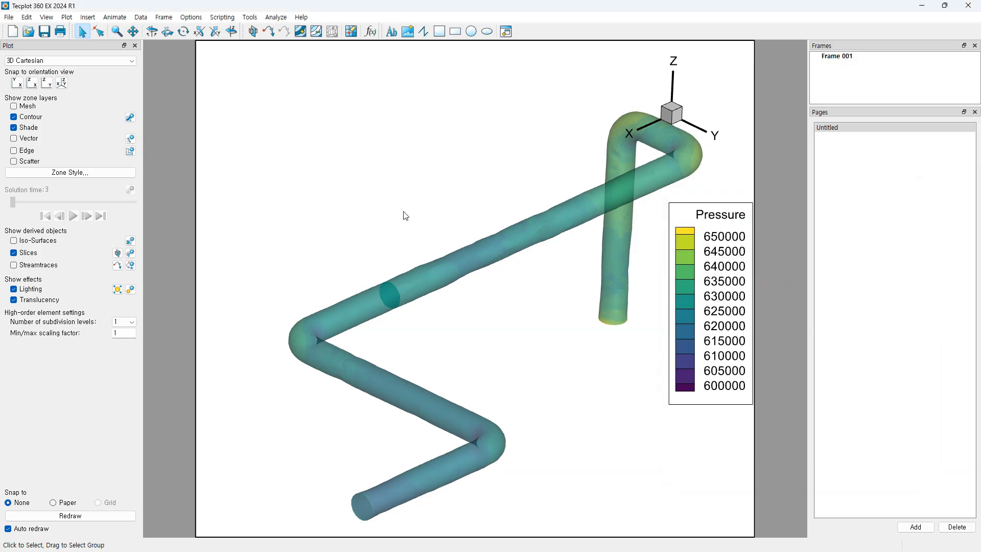
Step: Draw a new inset frame, Frame 002, over the upper-left of the pipe plot
{"action": "left_click", "coordinate": [507, 31]}
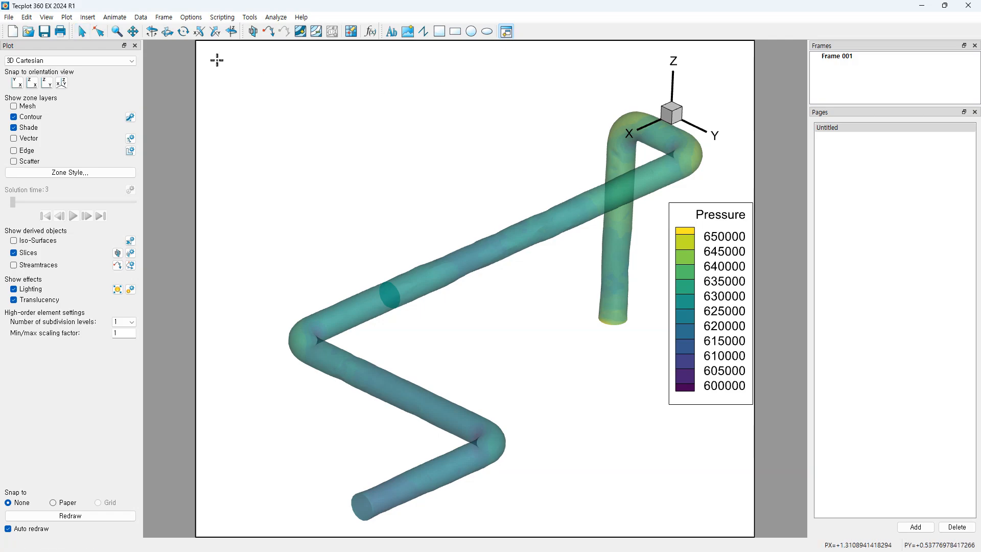
{"action": "mouse_move", "coordinate": [203, 49]}
{"action": "left_mouse_down"}
{"action": "mouse_move", "coordinate": [435, 185]}
{"action": "mouse_move", "coordinate": [451, 248]}
{"action": "left_mouse_up"}
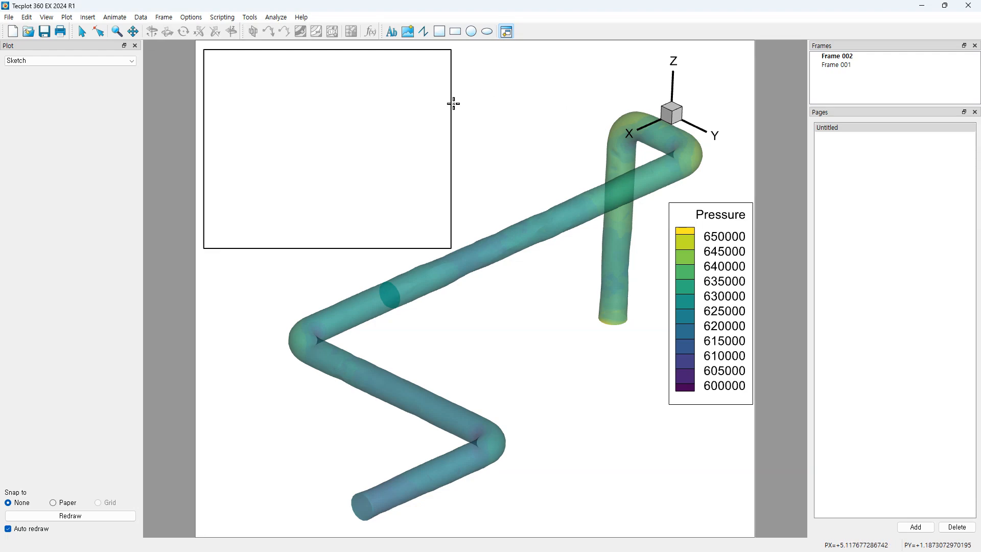
{"action": "left_click", "coordinate": [82, 31]}
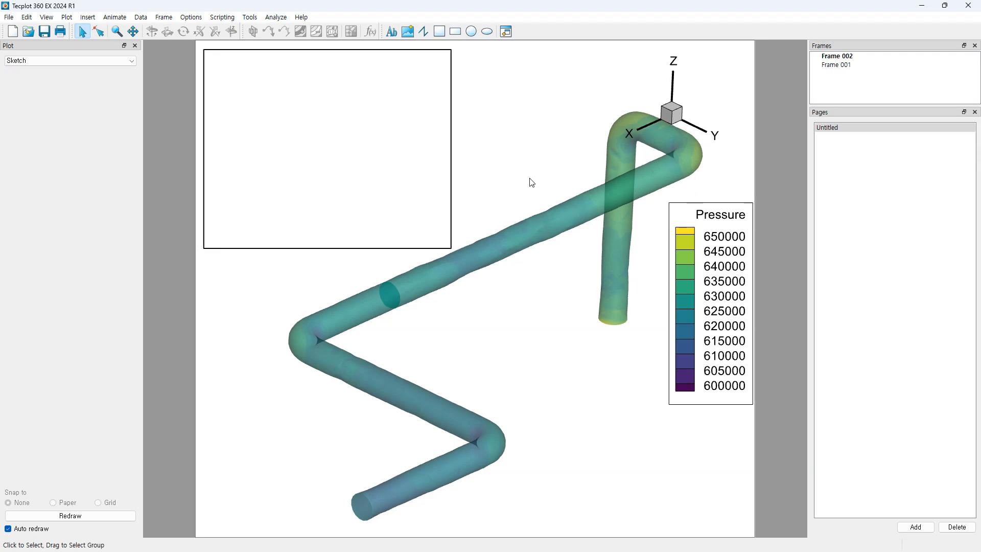
{"action": "left_click", "coordinate": [109, 62]}
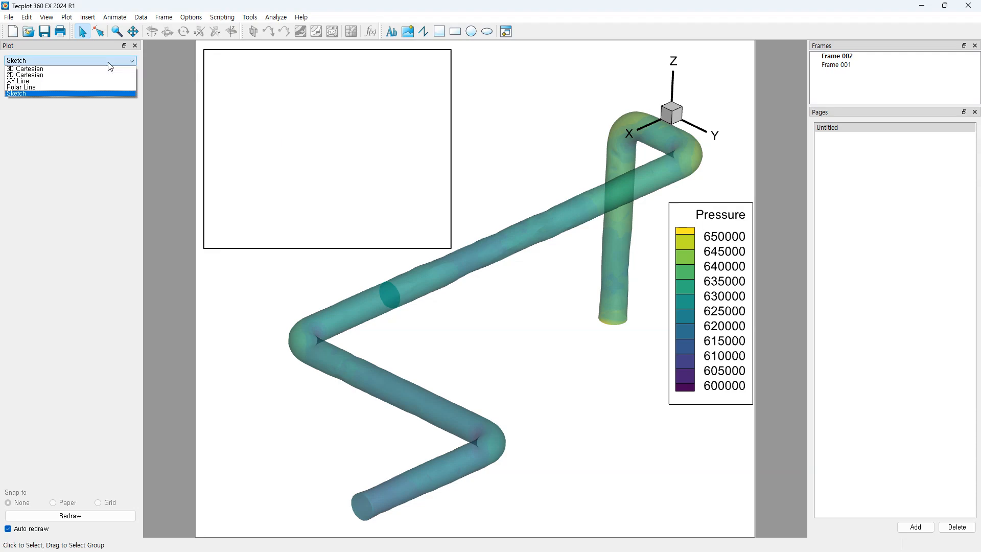
Step: Make the inset a shaded 3D Cartesian plot in YZ view, zoomed on the bend, with slices on
{"action": "left_click", "coordinate": [59, 69]}
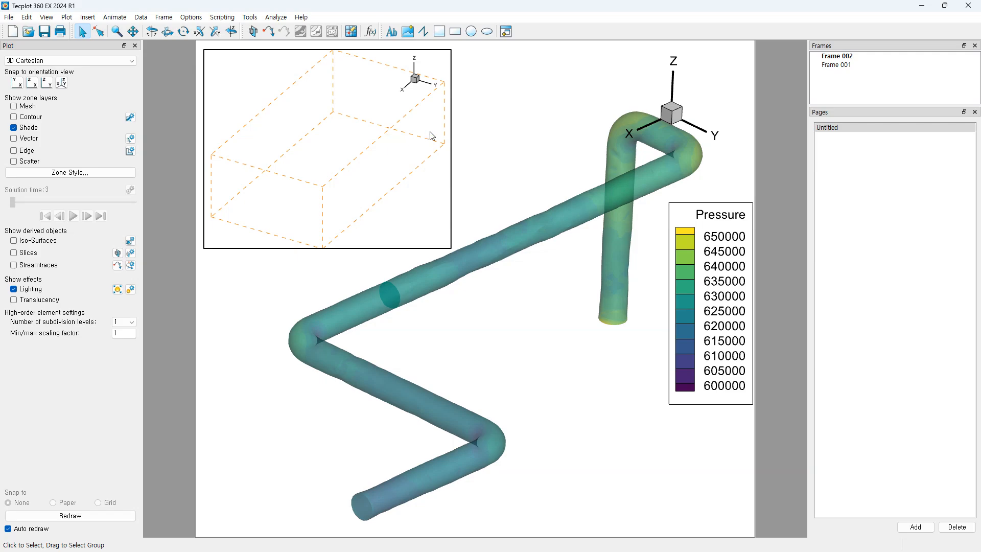
{"action": "left_click", "coordinate": [14, 128]}
{"action": "left_click", "coordinate": [541, 300]}
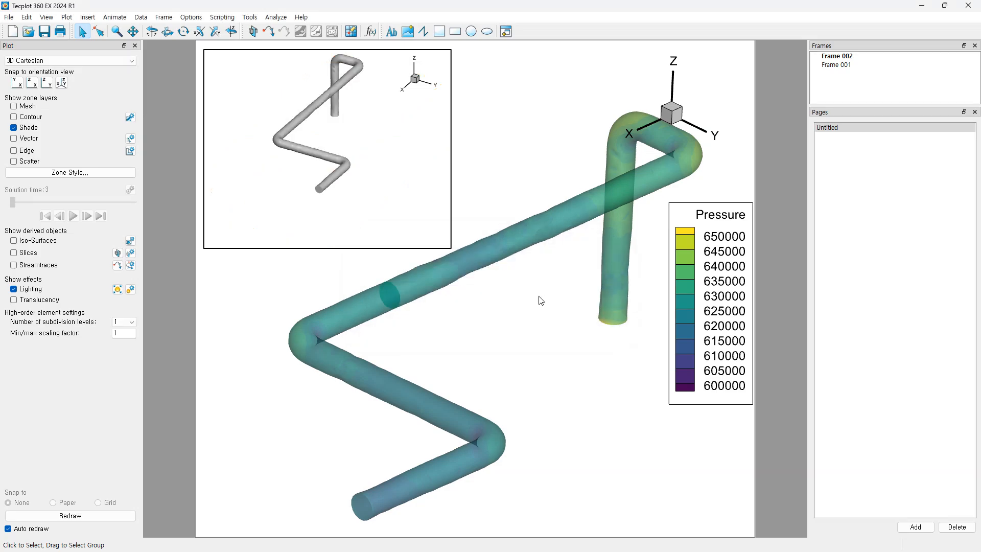
{"action": "left_click", "coordinate": [47, 83]}
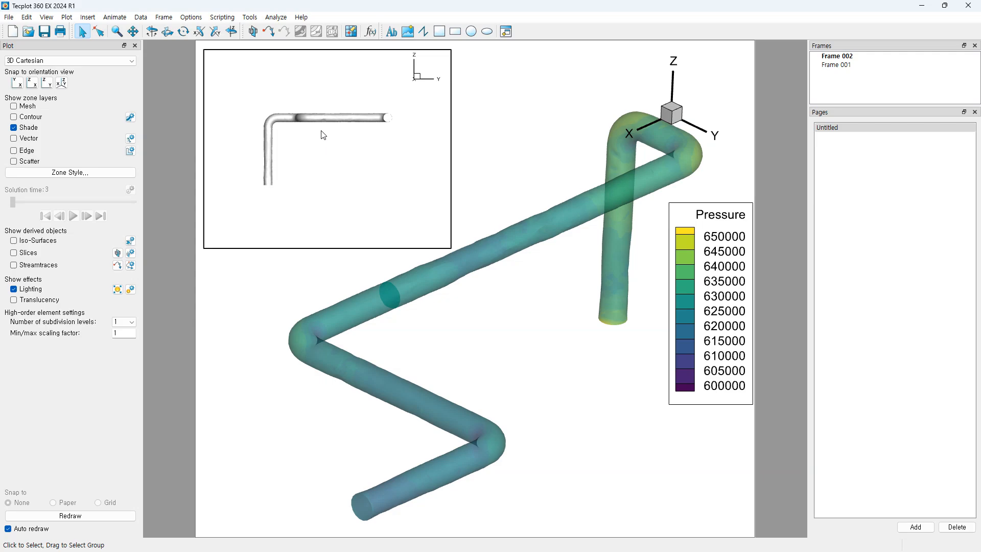
{"action": "scroll", "coordinate": [322, 136], "scroll_direction": "up", "scroll_amount": 4}
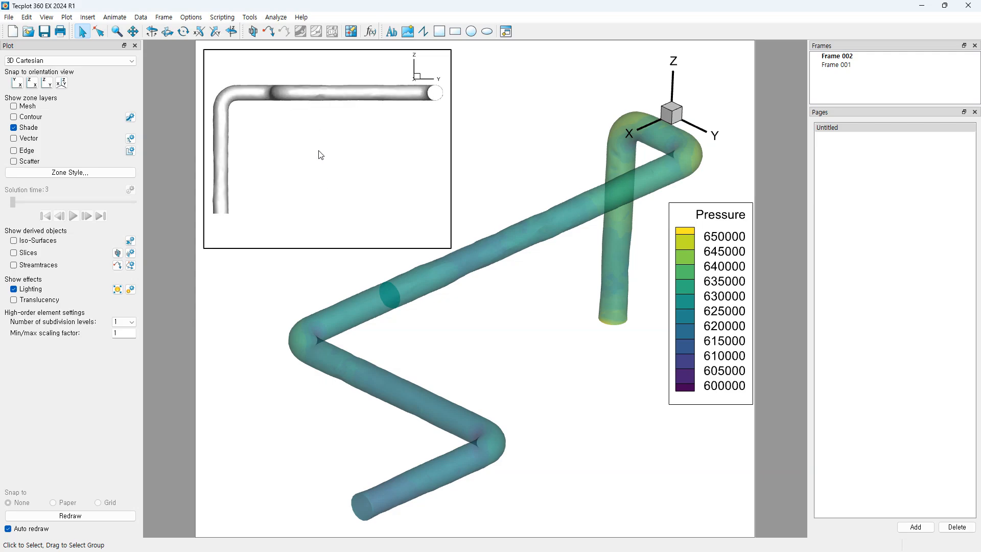
{"action": "right_click_drag", "start_coordinate": [317, 145], "coordinate": [325, 160]}
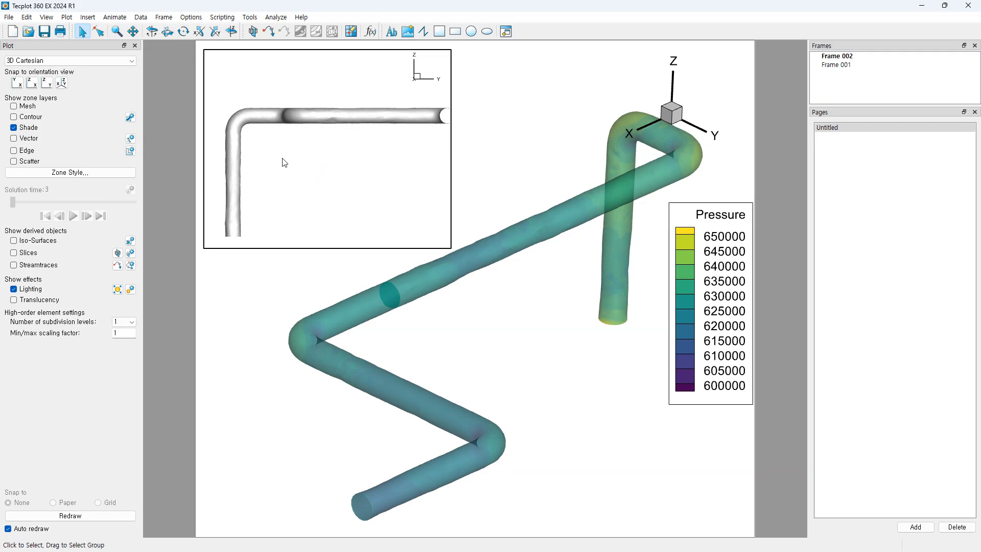
{"action": "left_click", "coordinate": [13, 253]}
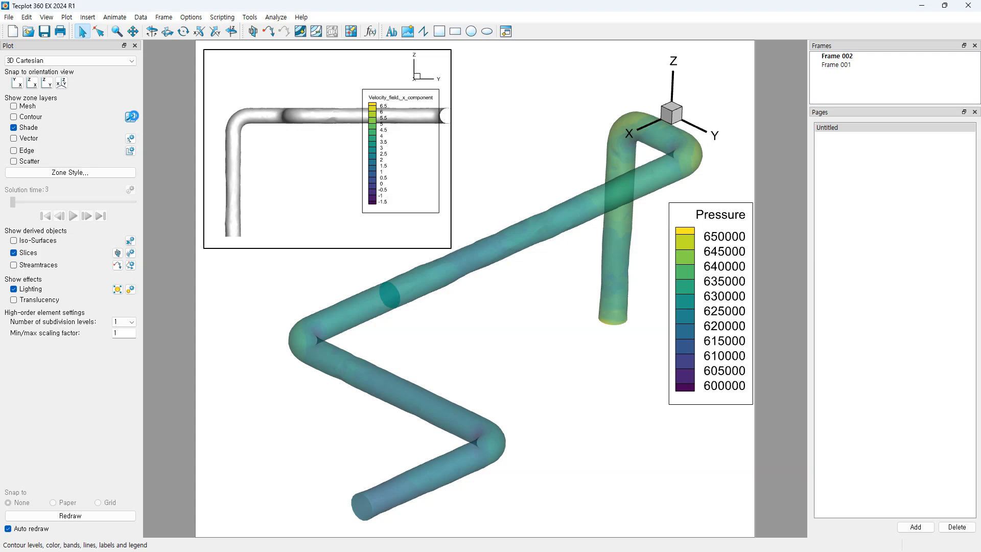
Step: Colour the inset's contours by 7: Pressure and make the pipe translucent
{"action": "left_click", "coordinate": [131, 117]}
{"action": "left_click", "coordinate": [360, 160]}
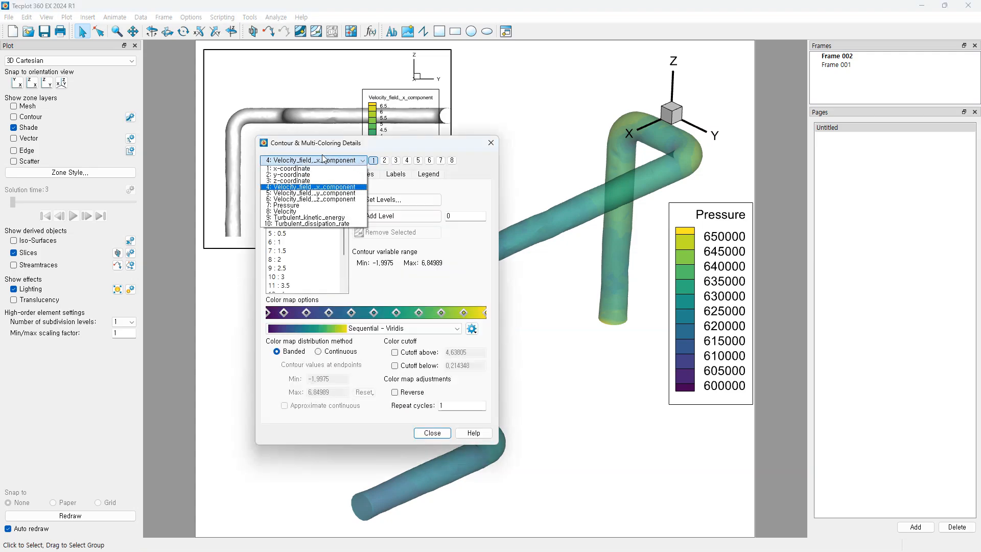
{"action": "left_click", "coordinate": [286, 205]}
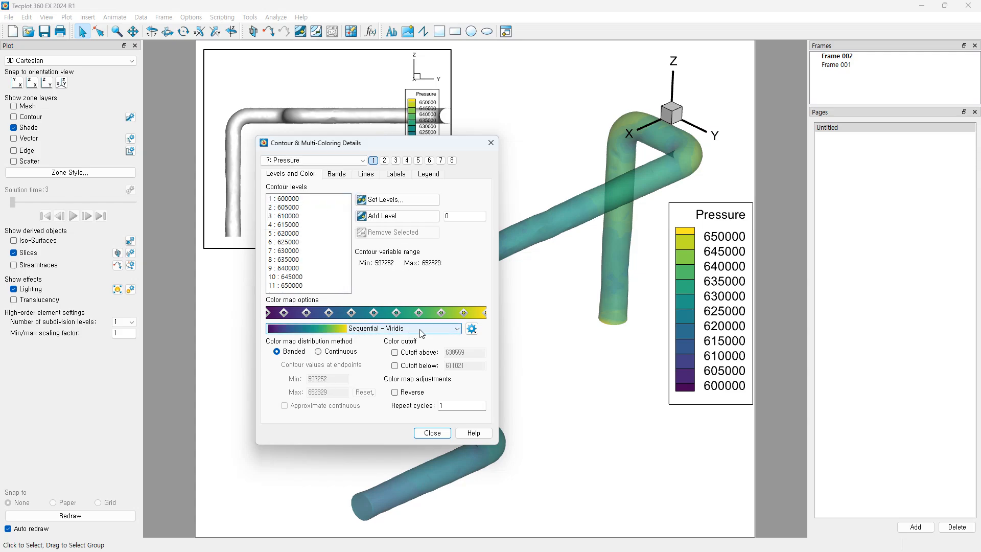
{"action": "left_click", "coordinate": [433, 432]}
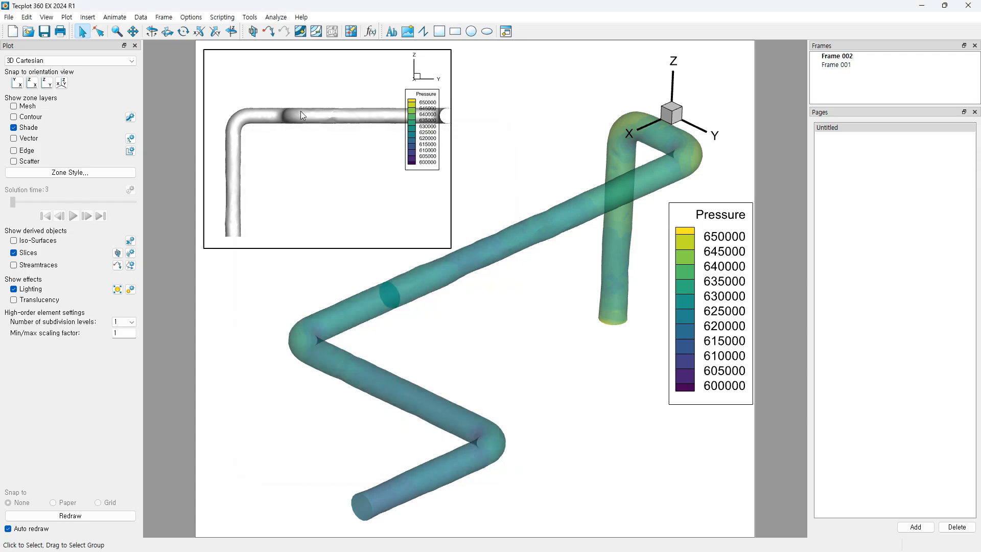
{"action": "left_click", "coordinate": [14, 301]}
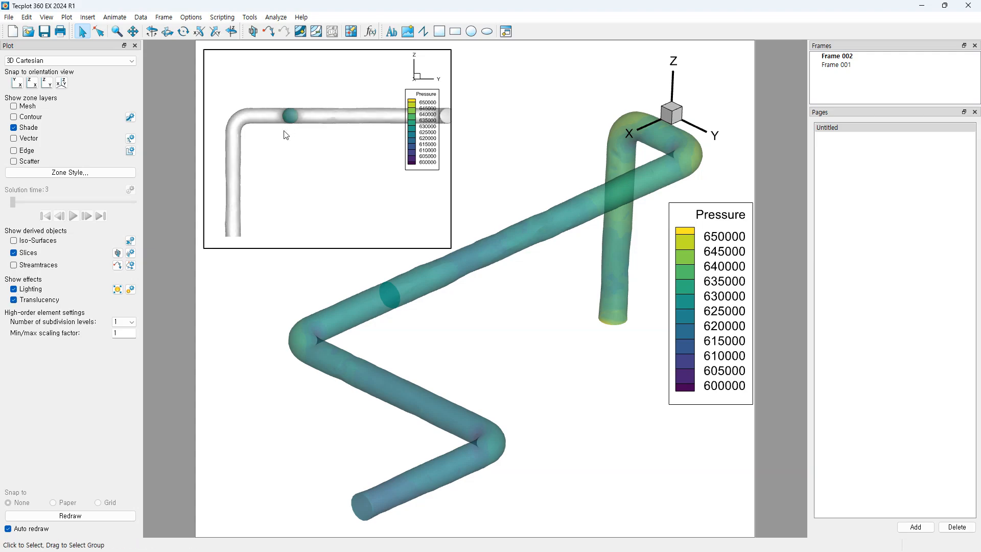
Step: Zoom in on the slice disc and move the inset's Pressure legend lower
{"action": "scroll", "coordinate": [281, 152], "scroll_direction": "up", "scroll_amount": 5}
{"action": "right_click_drag", "start_coordinate": [284, 127], "coordinate": [351, 182]}
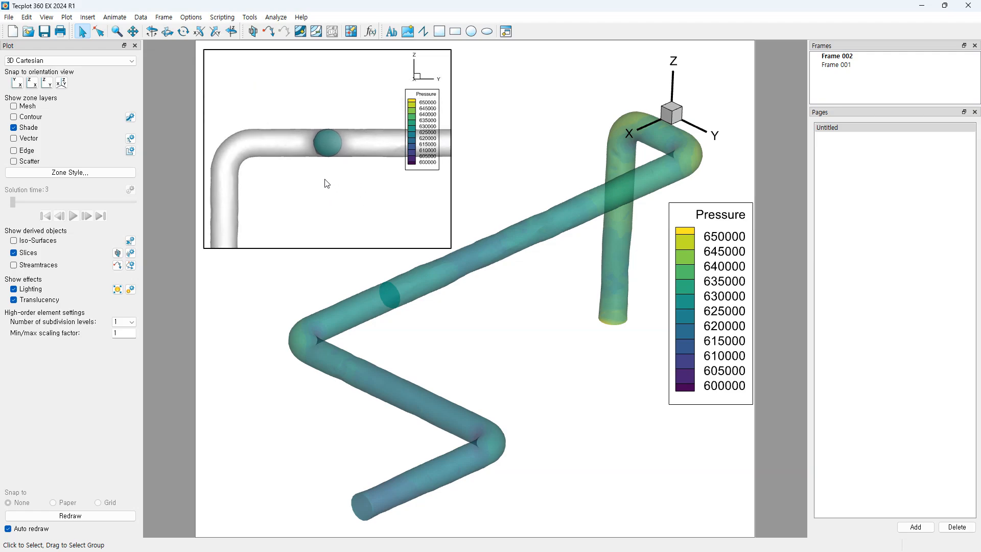
{"action": "scroll", "coordinate": [337, 201], "scroll_direction": "up", "scroll_amount": 3}
{"action": "scroll", "coordinate": [369, 230], "scroll_direction": "up", "scroll_amount": 3}
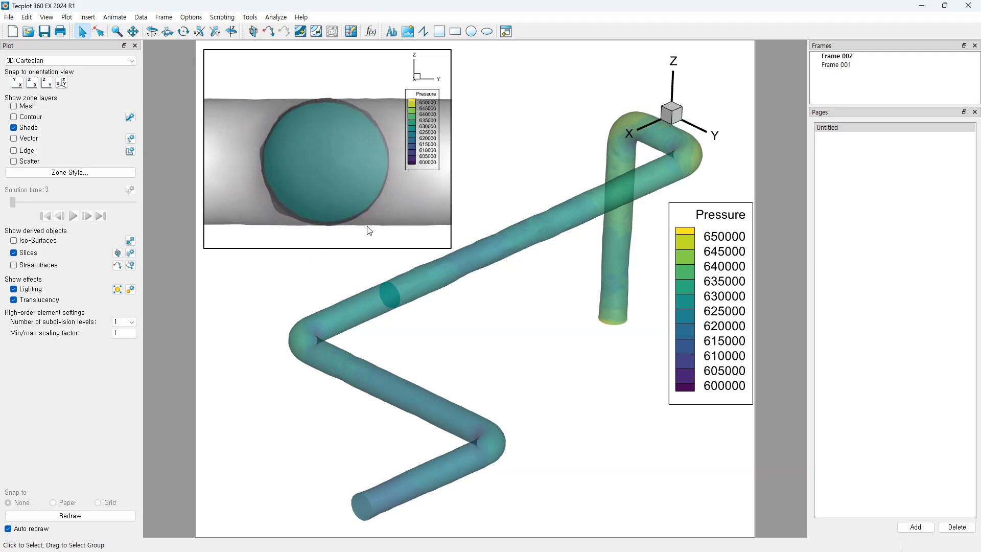
{"action": "right_click", "coordinate": [396, 200]}
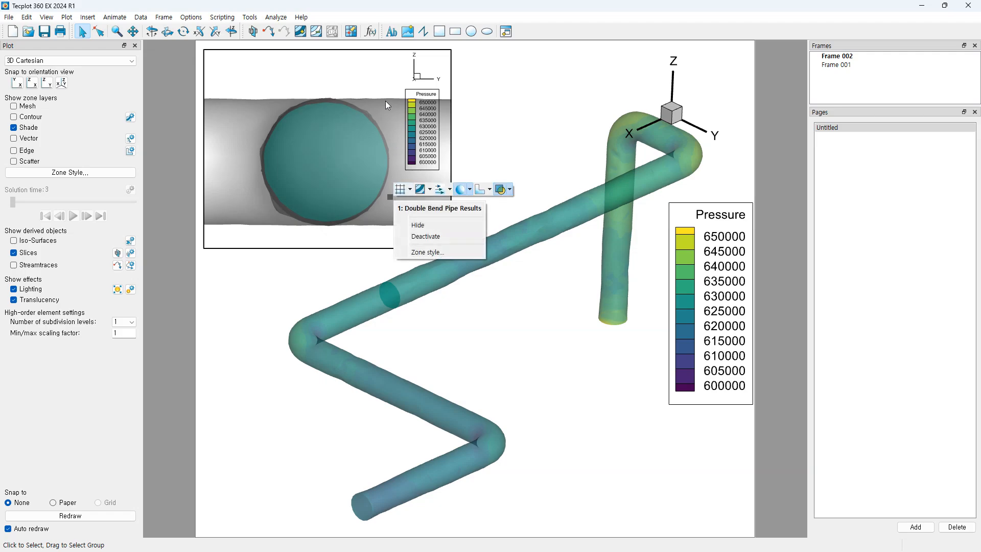
{"action": "scroll", "coordinate": [387, 103], "scroll_direction": "up", "scroll_amount": 2}
{"action": "scroll", "coordinate": [391, 126], "scroll_direction": "up", "scroll_amount": 2}
{"action": "scroll", "coordinate": [408, 179], "scroll_direction": "up", "scroll_amount": 2}
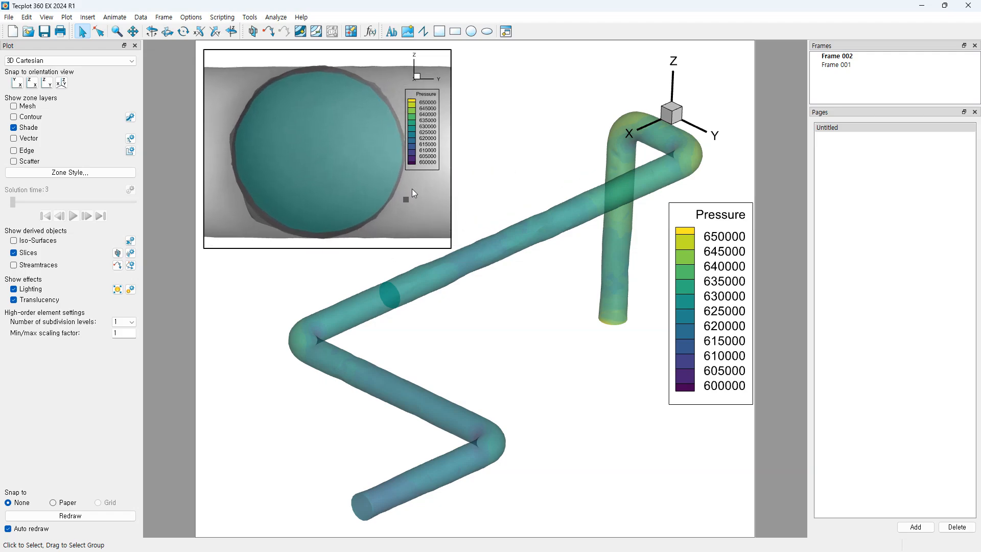
{"action": "scroll", "coordinate": [414, 194], "scroll_direction": "up", "scroll_amount": 2}
{"action": "scroll", "coordinate": [418, 198], "scroll_direction": "up", "scroll_amount": 2}
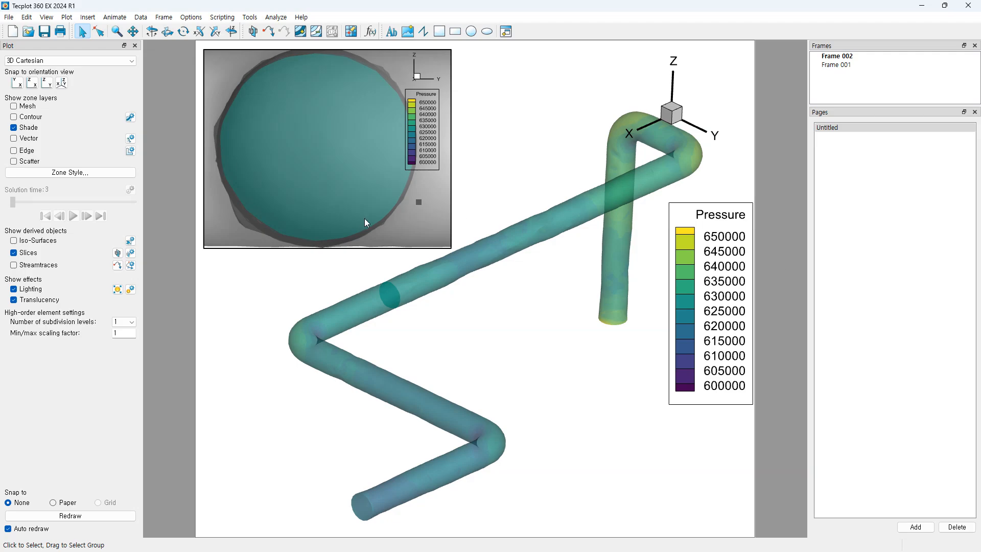
{"action": "left_click_drag", "start_coordinate": [431, 128], "coordinate": [439, 199]}
Step: Delete the inset frame's Pressure legend and return to the main frame
{"action": "left_click", "coordinate": [492, 155]}
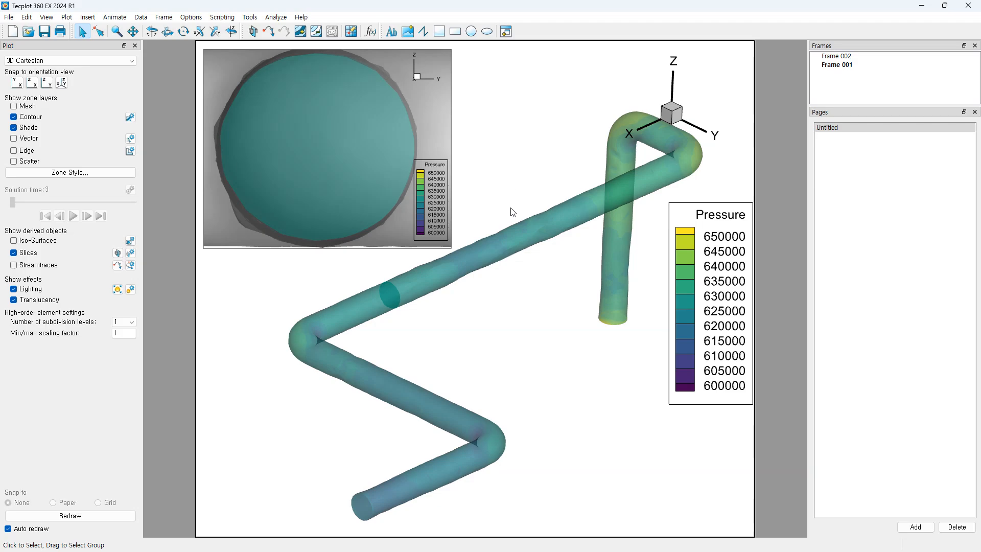
{"action": "left_click", "coordinate": [437, 194]}
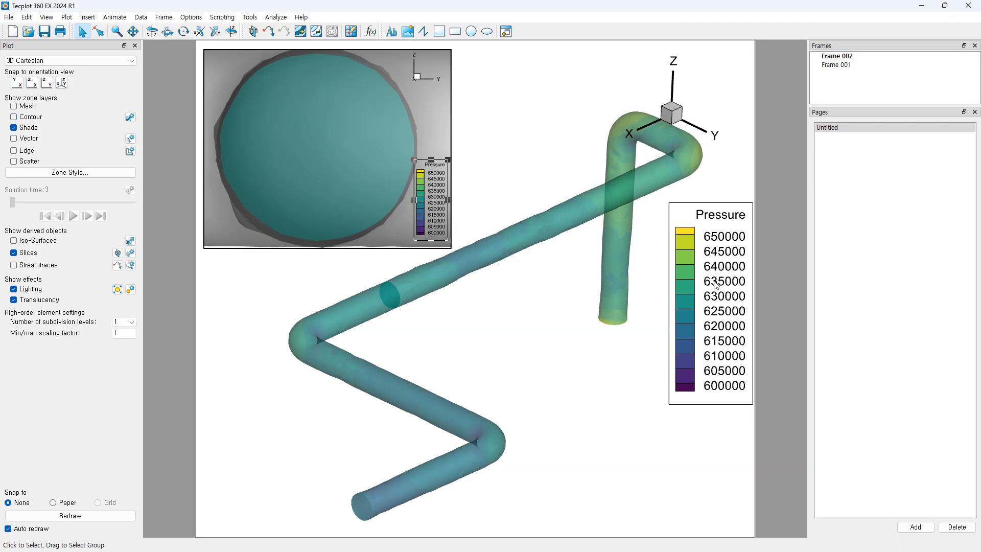
{"action": "left_click", "coordinate": [449, 203]}
{"action": "key", "text": "Delete"}
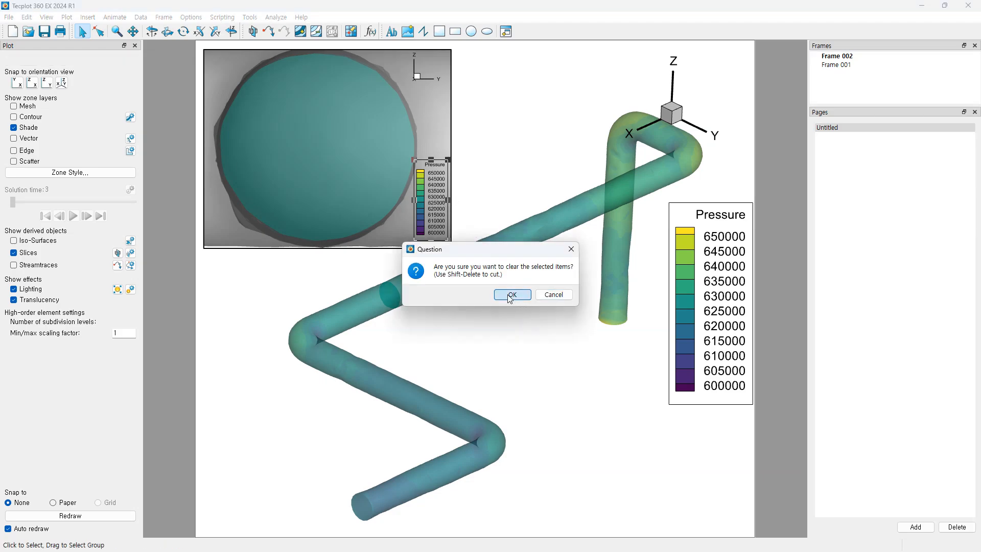
{"action": "left_click", "coordinate": [510, 295]}
{"action": "left_click", "coordinate": [490, 193]}
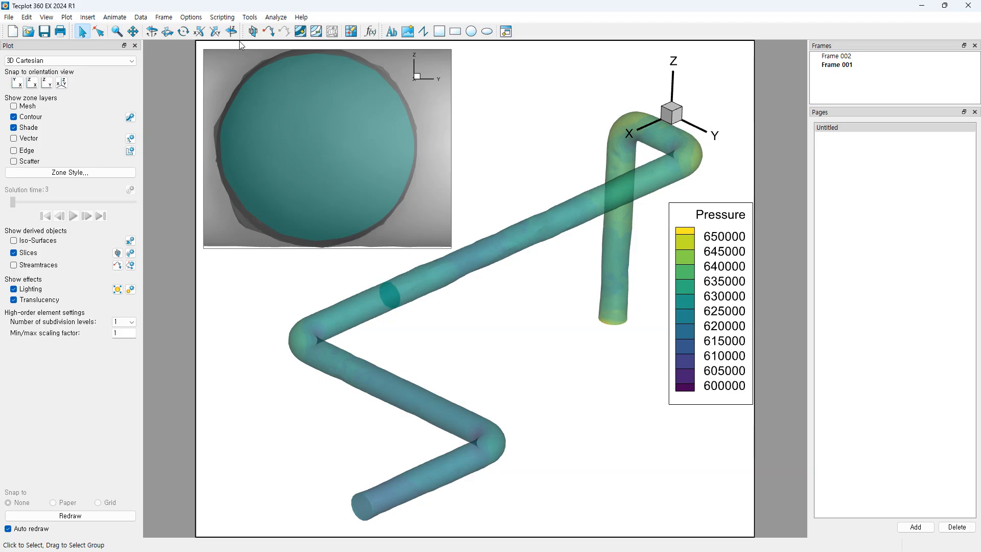
Step: Drag the main pipe's slice farther along the long diagonal section
{"action": "left_click", "coordinate": [117, 253]}
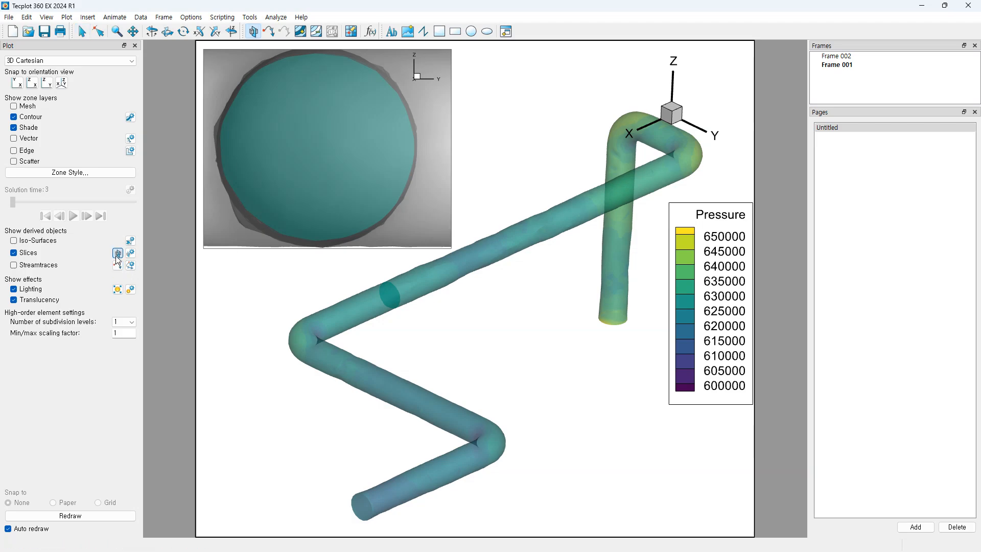
{"action": "left_click", "coordinate": [83, 32]}
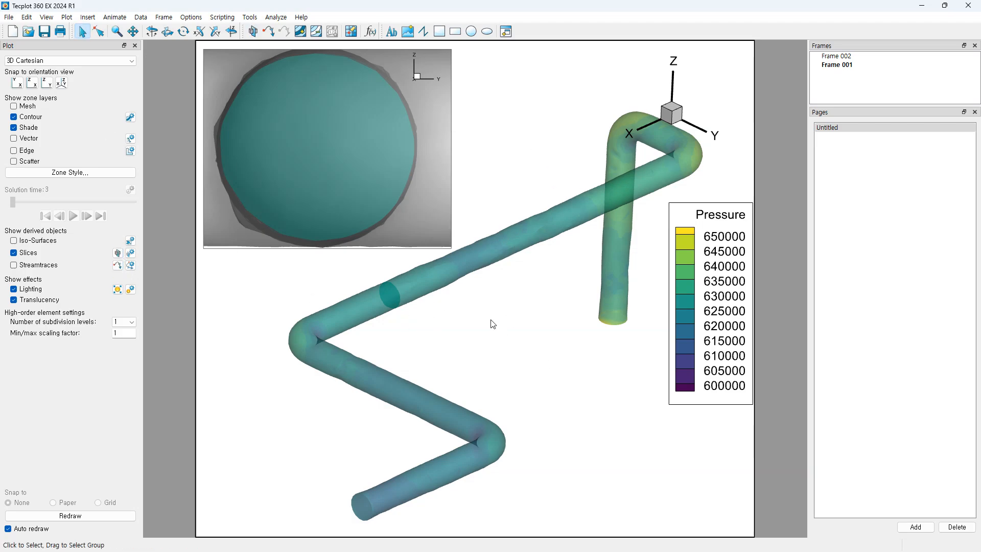
{"action": "left_click", "coordinate": [117, 253]}
{"action": "left_click", "coordinate": [386, 306]}
{"action": "left_click_drag", "start_coordinate": [385, 307], "coordinate": [393, 263]}
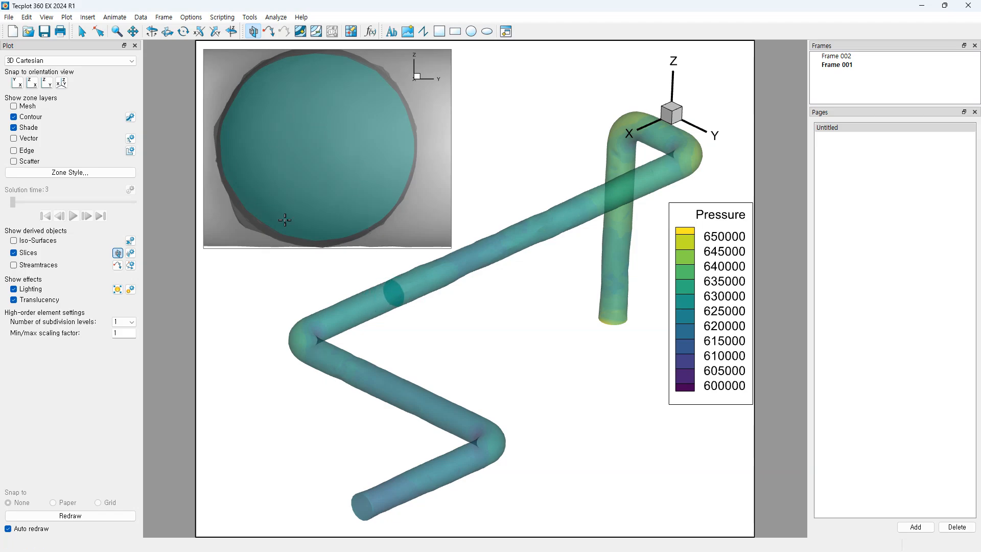
{"action": "left_click_drag", "start_coordinate": [399, 299], "coordinate": [412, 290]}
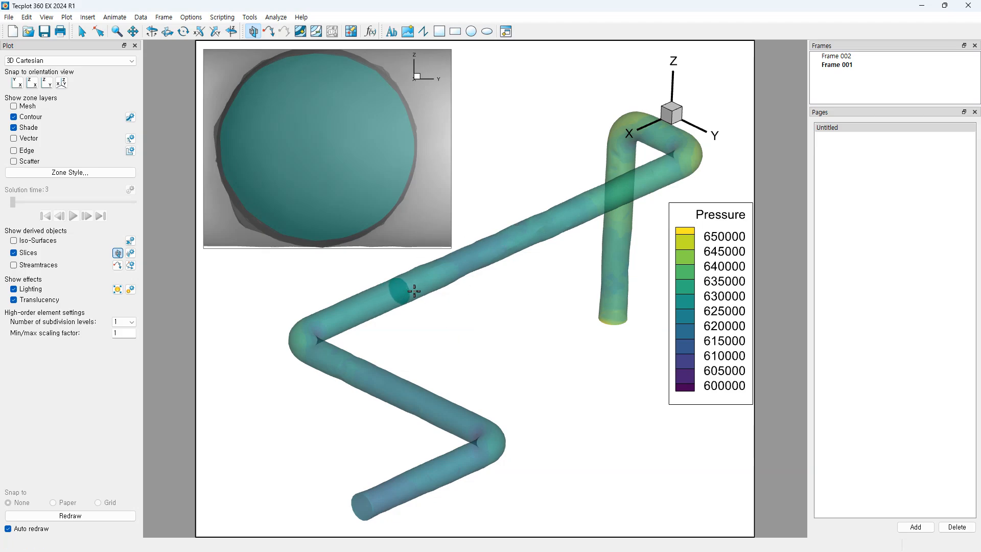
{"action": "left_click", "coordinate": [159, 20]}
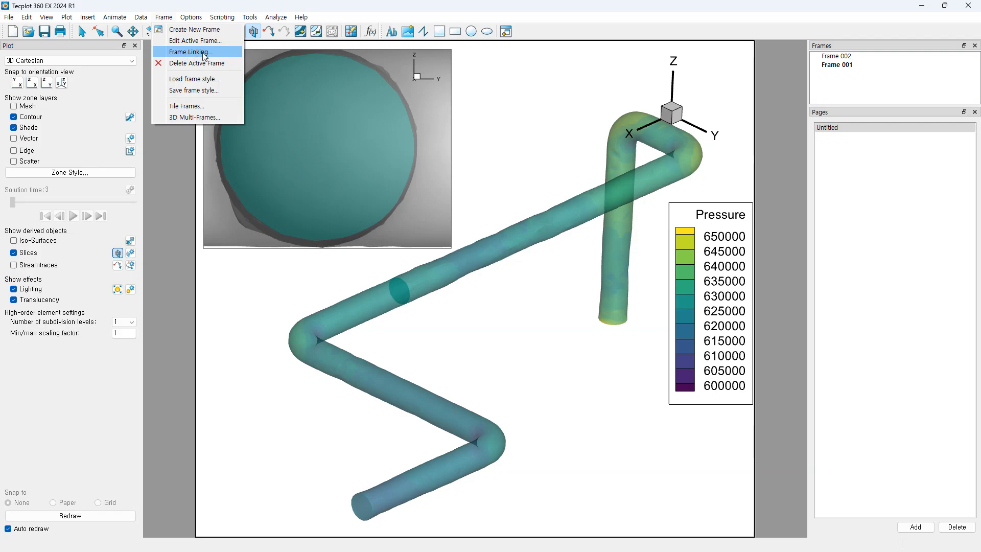
Step: Link slice positions across all frames in group 1 through Frame Linking
{"action": "left_click", "coordinate": [185, 53]}
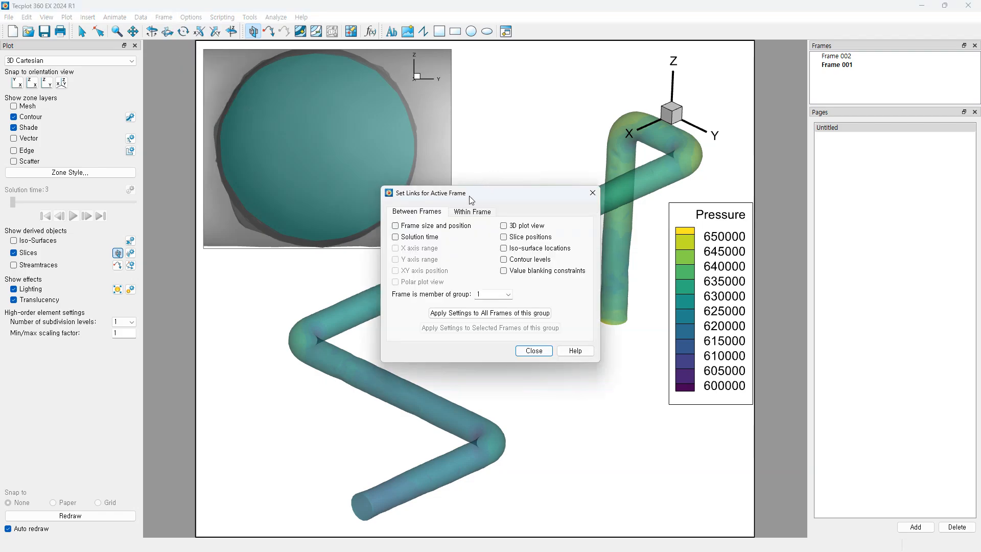
{"action": "left_click_drag", "start_coordinate": [471, 199], "coordinate": [561, 275]}
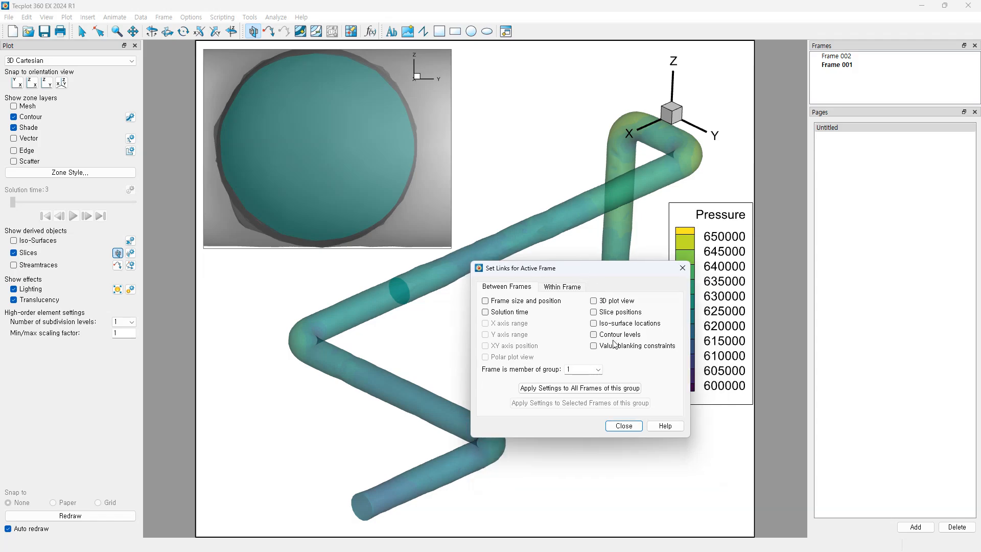
{"action": "left_click", "coordinate": [594, 313]}
{"action": "left_click", "coordinate": [576, 390]}
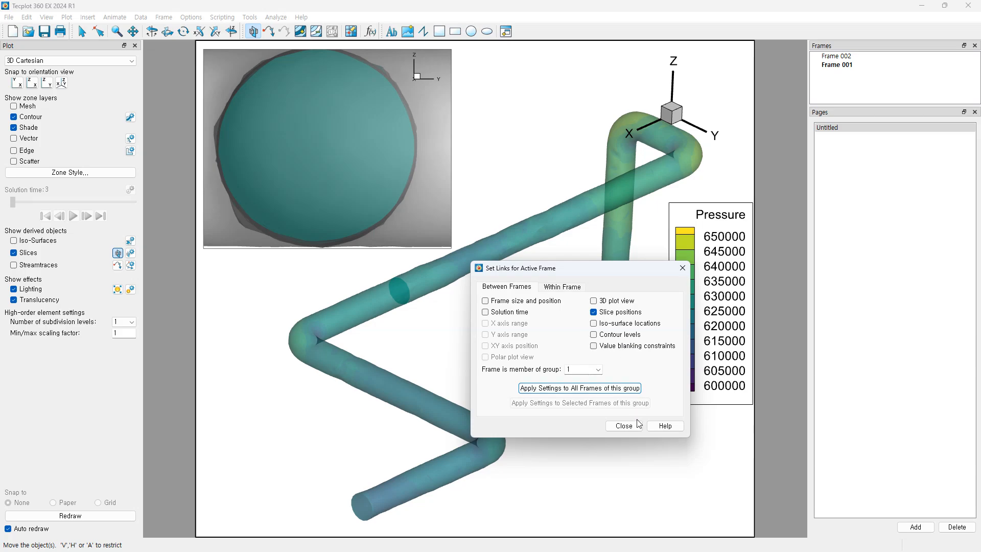
{"action": "left_click", "coordinate": [625, 427]}
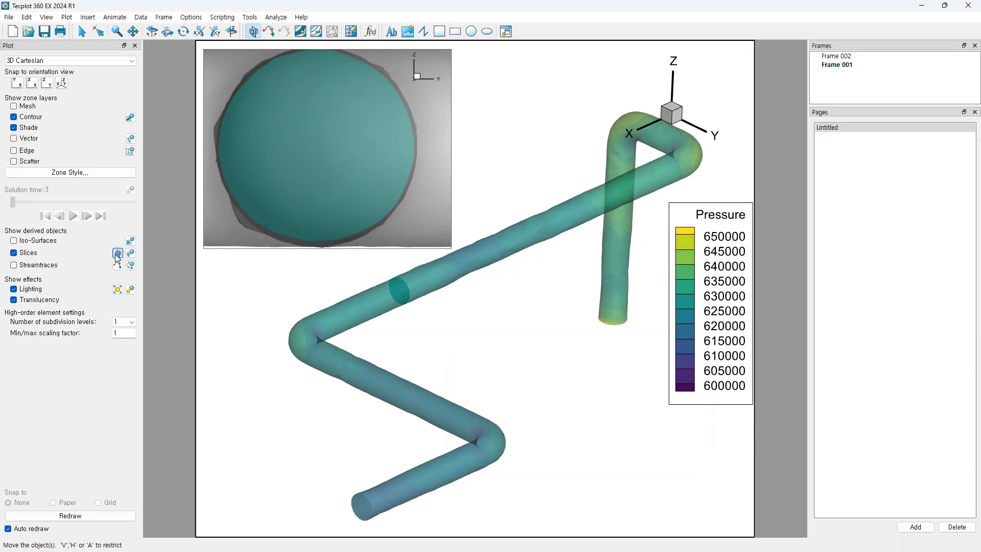
Step: Drag the slice disc along the diagonal pipe to about X=8.248 and bring up its slice details
{"action": "left_click_drag", "start_coordinate": [401, 295], "coordinate": [425, 278]}
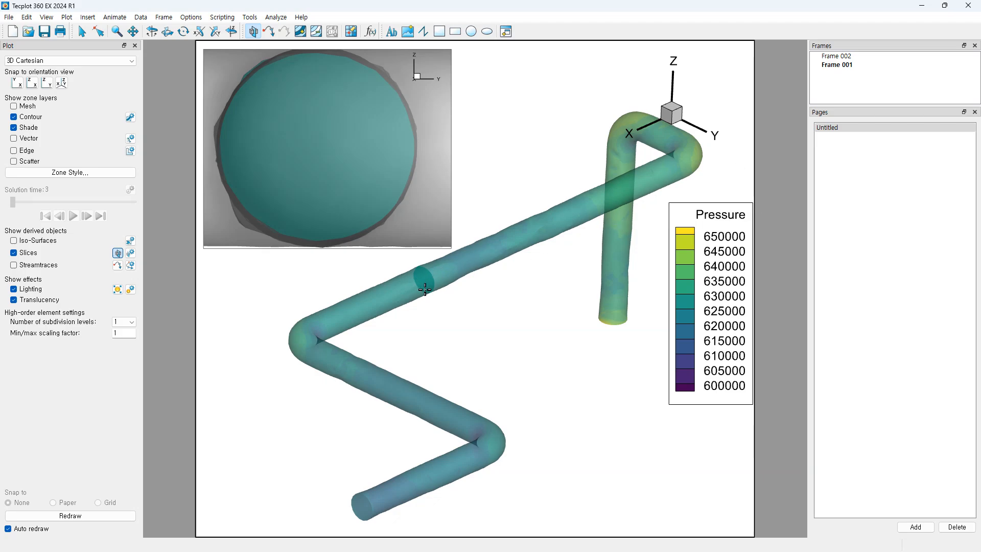
{"action": "mouse_move", "coordinate": [425, 285]}
{"action": "left_mouse_down"}
{"action": "mouse_move", "coordinate": [405, 298]}
{"action": "mouse_move", "coordinate": [431, 294]}
{"action": "mouse_move", "coordinate": [422, 295]}
{"action": "left_mouse_up"}
{"action": "left_click_drag", "start_coordinate": [413, 294], "coordinate": [420, 293]}
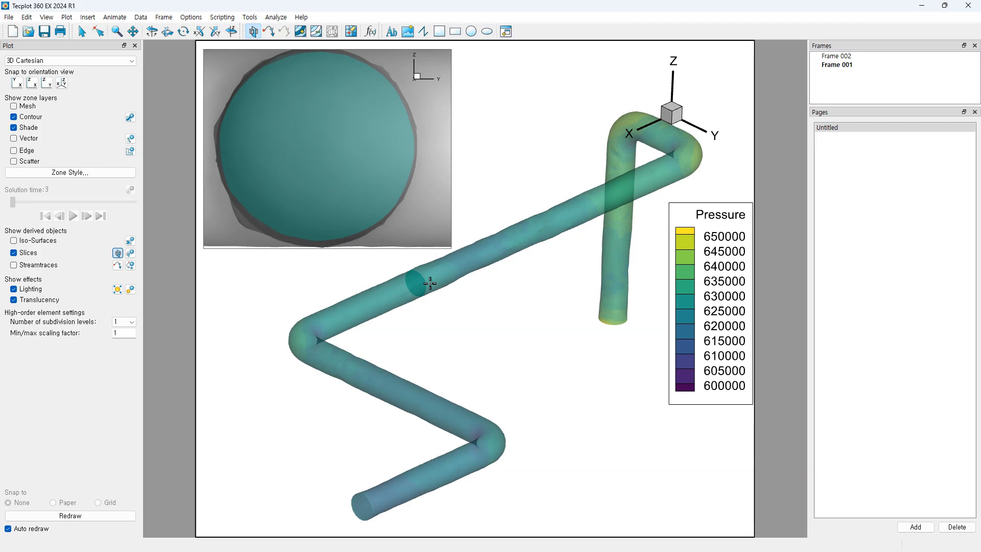
{"action": "left_click", "coordinate": [131, 253]}
{"action": "left_click_drag", "start_coordinate": [786, 205], "coordinate": [667, 235]}
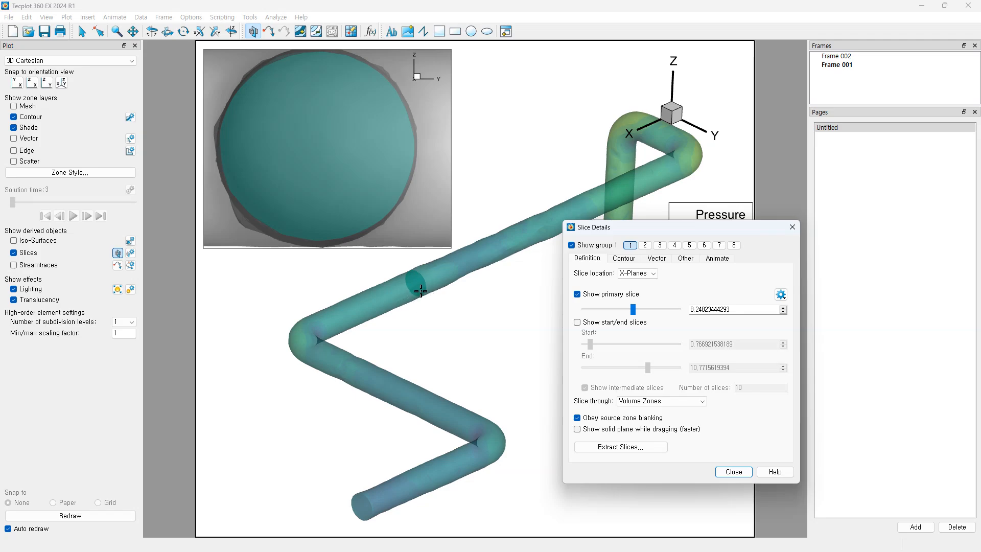
Step: Set the primary slice position to X=9
{"action": "triple_click", "coordinate": [738, 310]}
{"action": "type", "text": "9"}
{"action": "key", "text": "Return"}
{"action": "left_click_drag", "start_coordinate": [694, 229], "coordinate": [720, 227]}
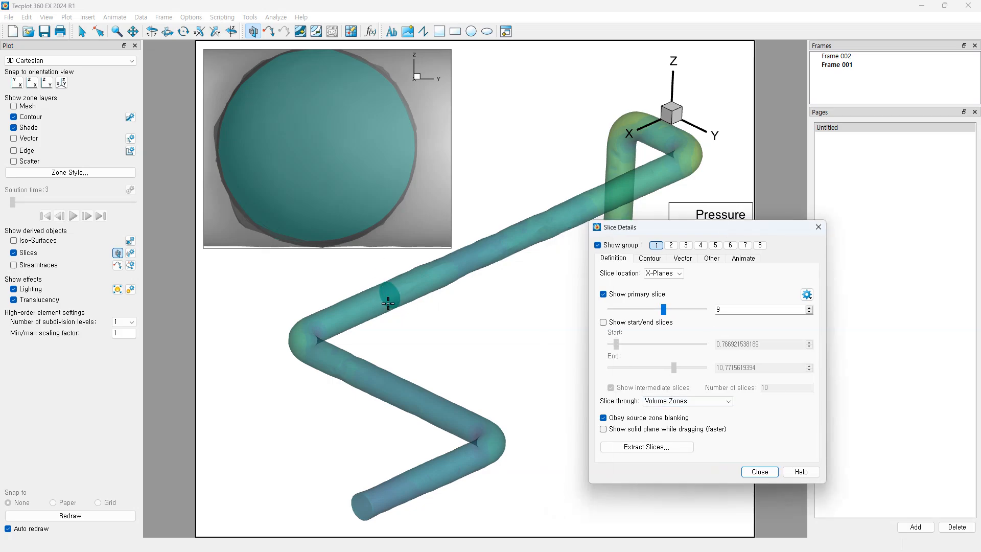
Step: Extract the X=9 slice into its own zone for all solution times and close the slice dialogs
{"action": "left_click", "coordinate": [640, 449]}
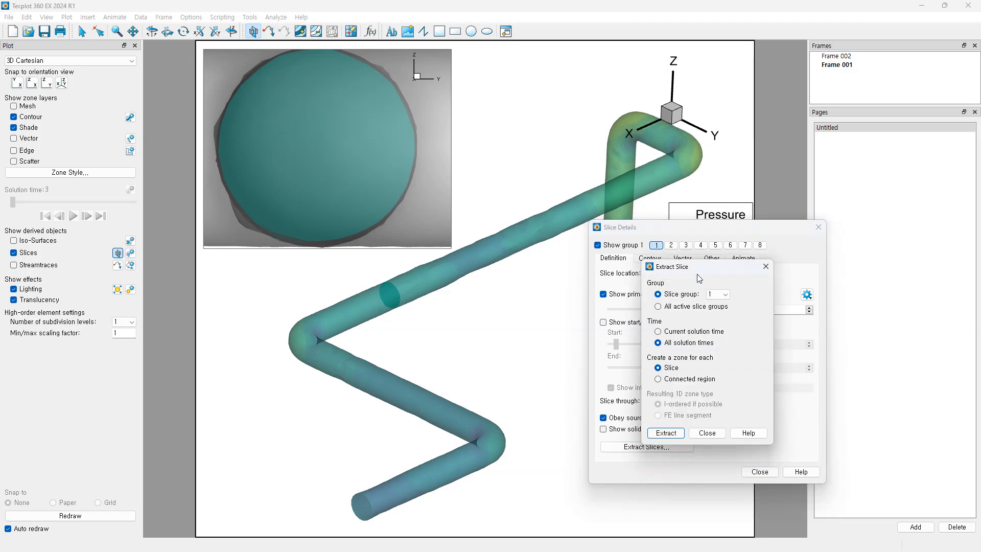
{"action": "left_click", "coordinate": [665, 433]}
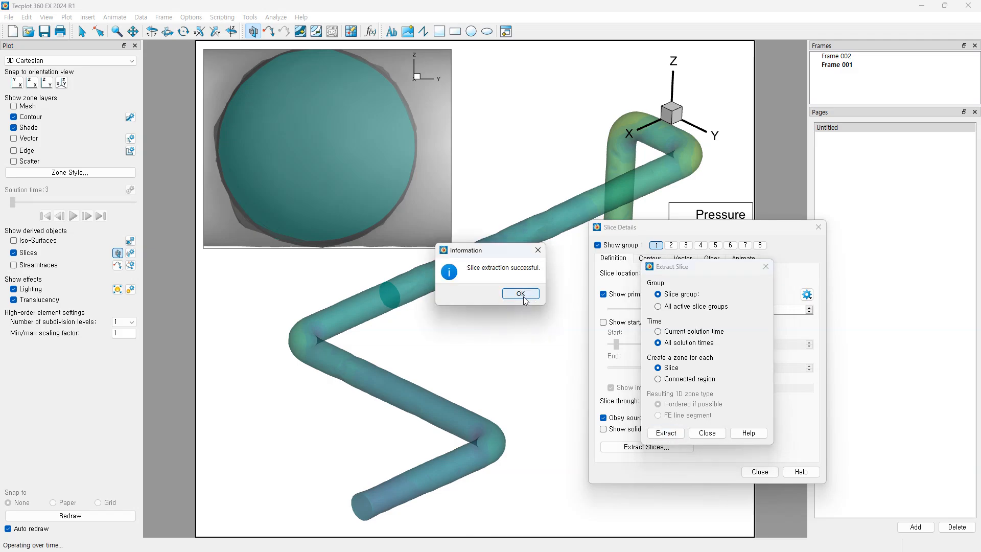
{"action": "left_click", "coordinate": [524, 298]}
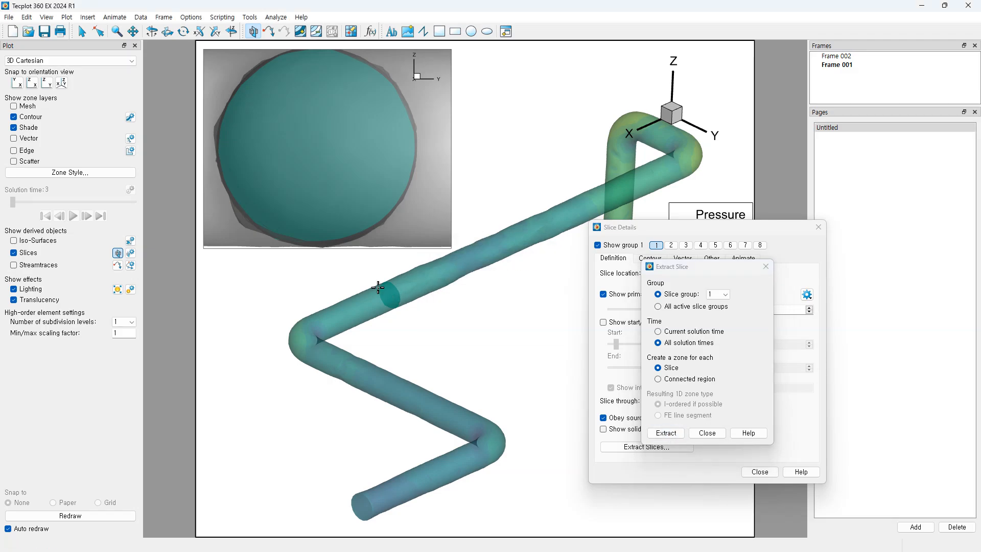
{"action": "left_click", "coordinate": [708, 433]}
{"action": "left_click", "coordinate": [760, 471]}
{"action": "left_click", "coordinate": [141, 17]}
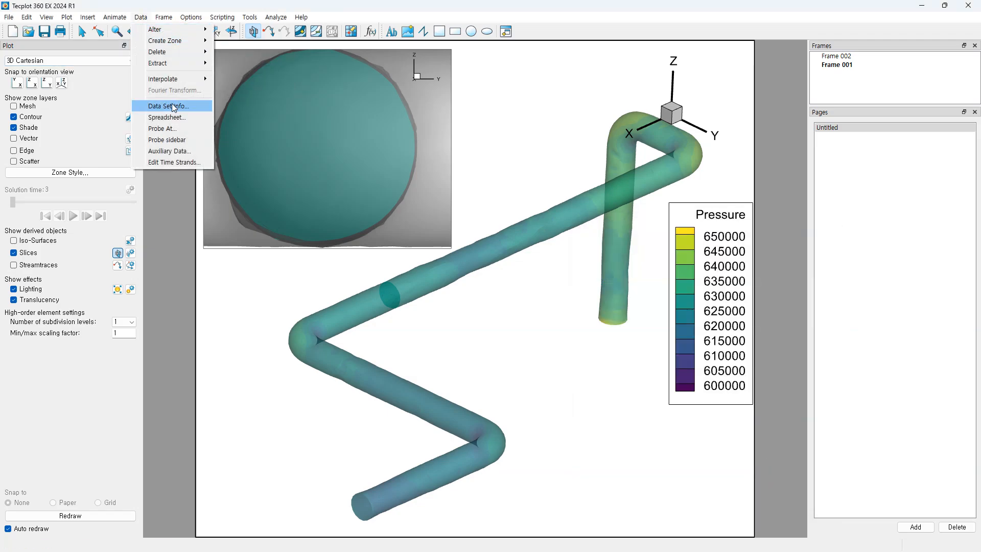
{"action": "left_click", "coordinate": [174, 107]}
{"action": "left_click", "coordinate": [387, 208]}
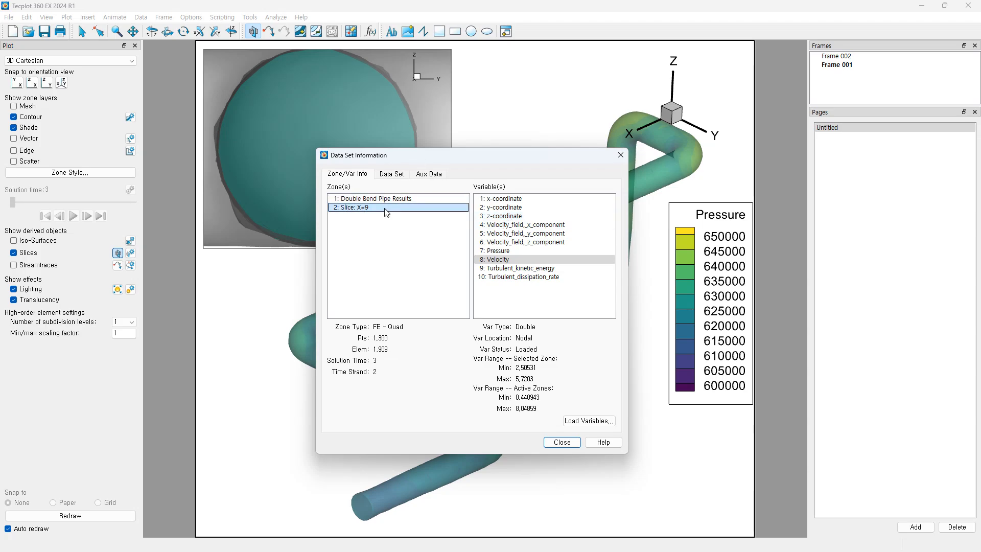
{"action": "left_click_drag", "start_coordinate": [425, 164], "coordinate": [503, 165]}
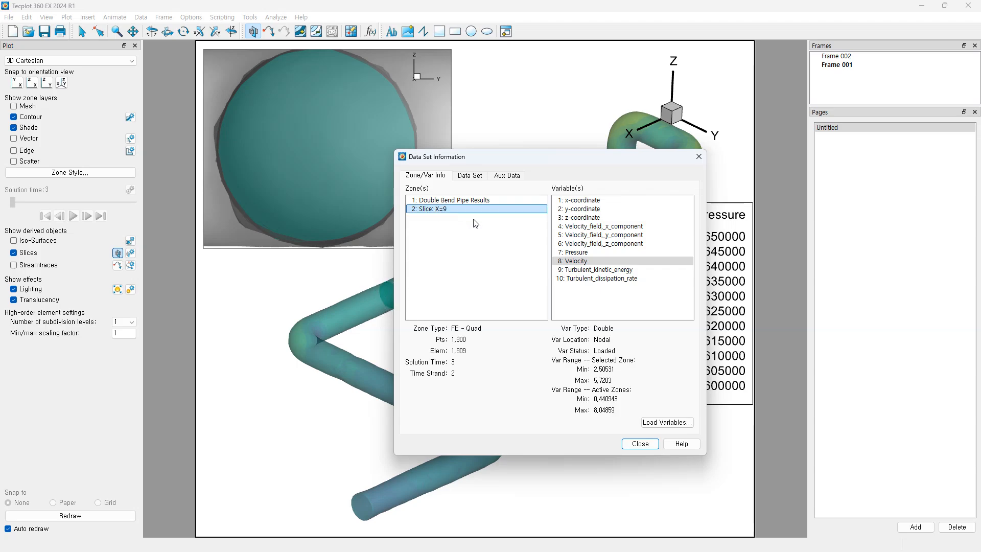
{"action": "left_click", "coordinate": [641, 443]}
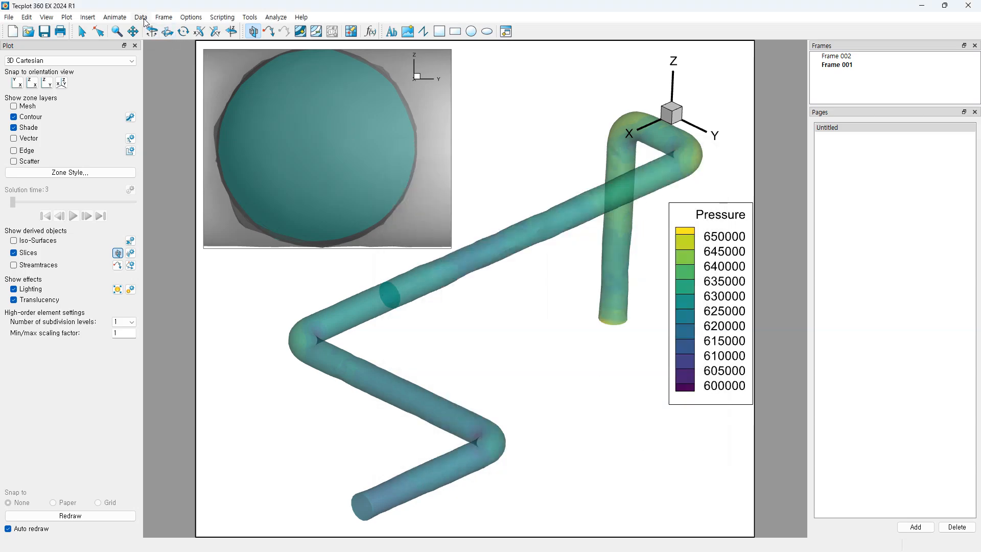
{"action": "left_click", "coordinate": [141, 17]}
{"action": "left_click", "coordinate": [171, 125]}
{"action": "left_click", "coordinate": [431, 207]}
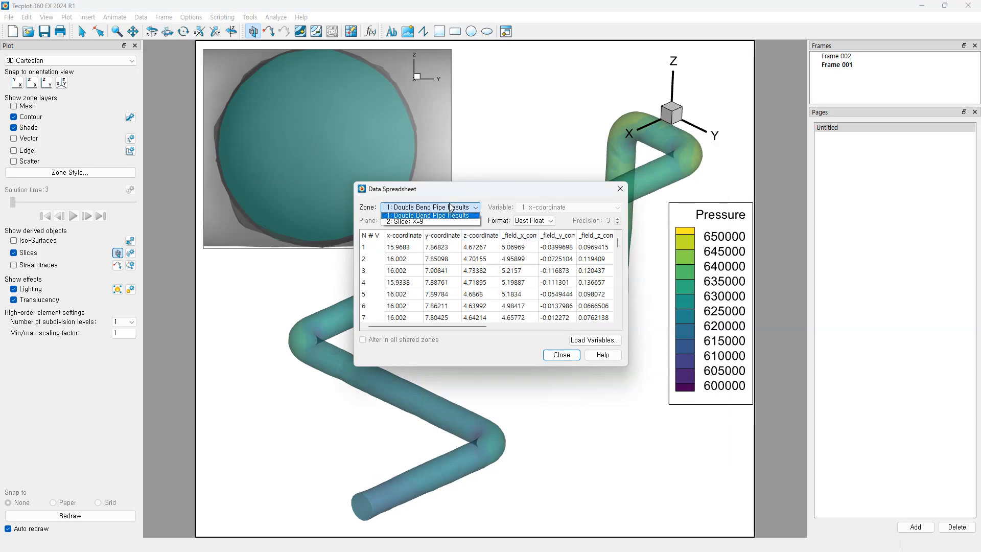
{"action": "left_click", "coordinate": [429, 226]}
{"action": "left_click", "coordinate": [530, 326]}
{"action": "left_click_drag", "start_coordinate": [529, 326], "coordinate": [403, 315]}
{"action": "mouse_move", "coordinate": [617, 243]}
{"action": "left_mouse_down"}
{"action": "mouse_move", "coordinate": [617, 268]}
{"action": "mouse_move", "coordinate": [624, 231]}
{"action": "left_mouse_up"}
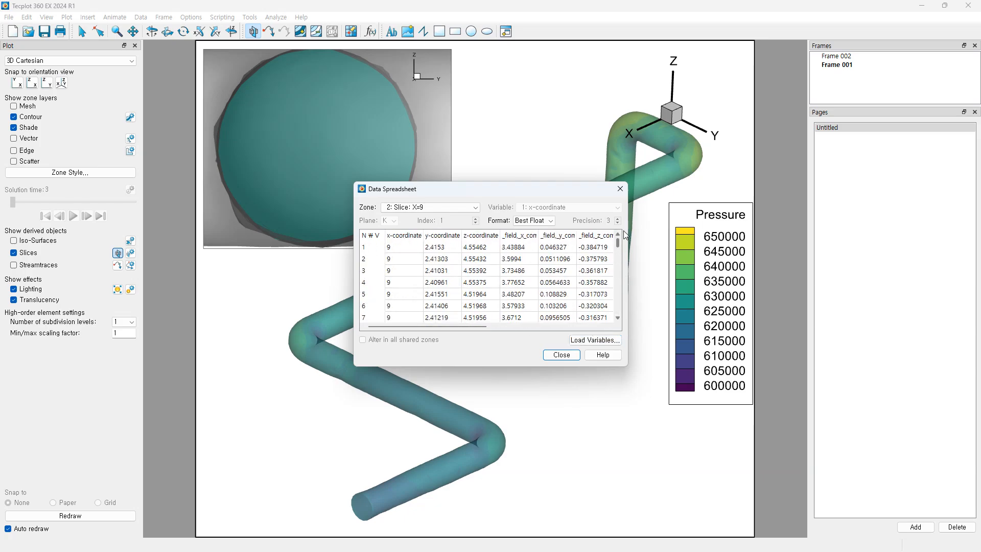
{"action": "left_click", "coordinate": [620, 189]}
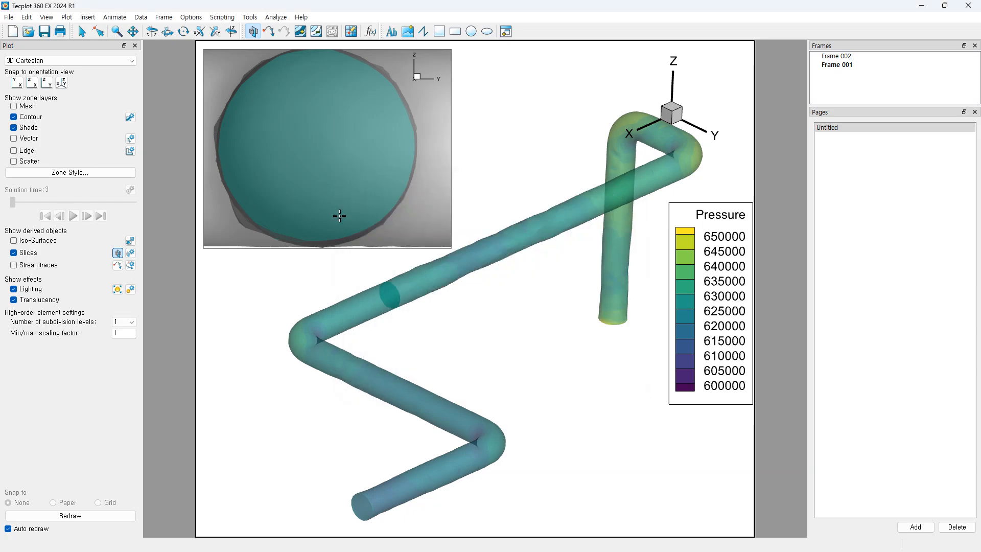
{"action": "left_click", "coordinate": [505, 32]}
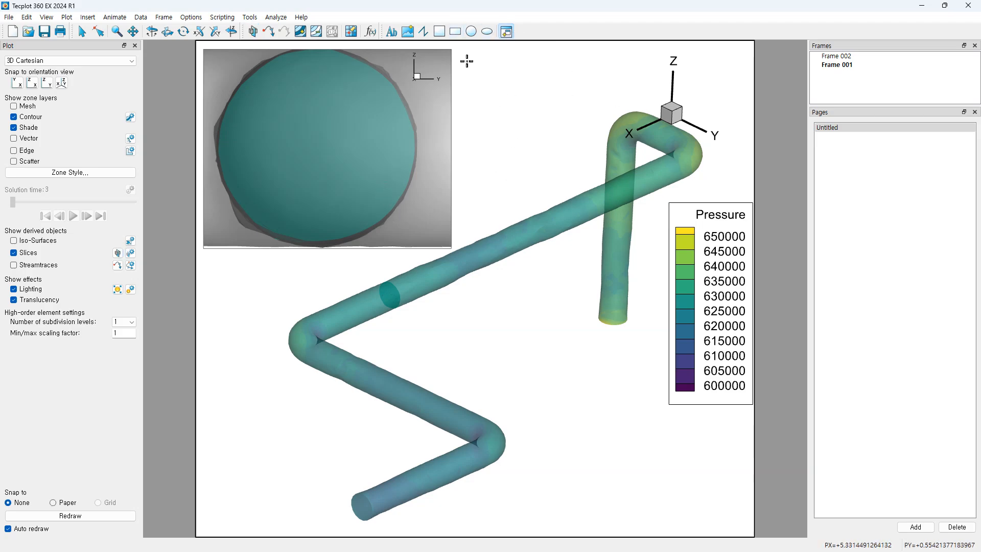
Step: Draw a new Frame 003 beside the circular inset and move the Pressure legend to the lower right
{"action": "left_click_drag", "start_coordinate": [456, 49], "coordinate": [681, 250]}
{"action": "left_click_drag", "start_coordinate": [682, 250], "coordinate": [680, 248]}
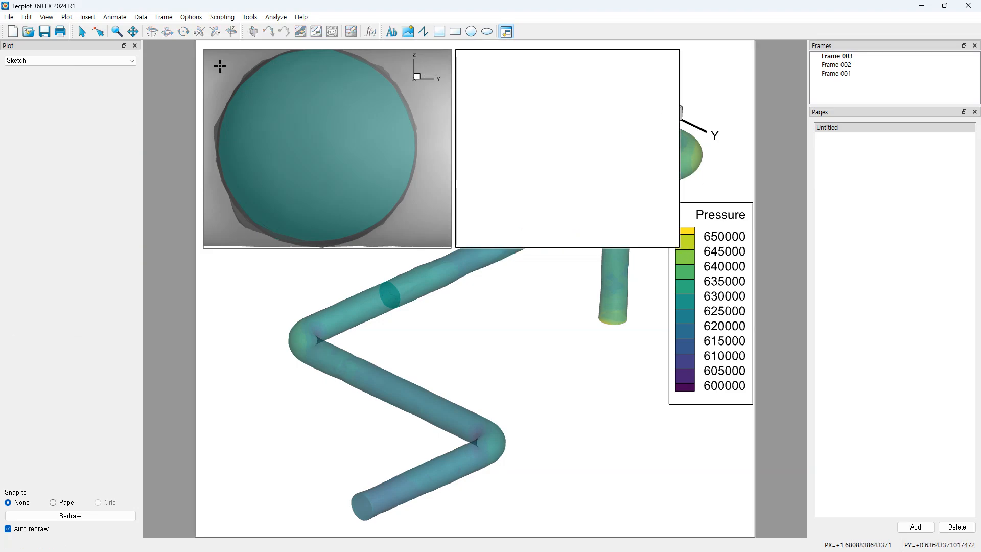
{"action": "left_click", "coordinate": [715, 280]}
{"action": "left_click_drag", "start_coordinate": [715, 280], "coordinate": [708, 397]}
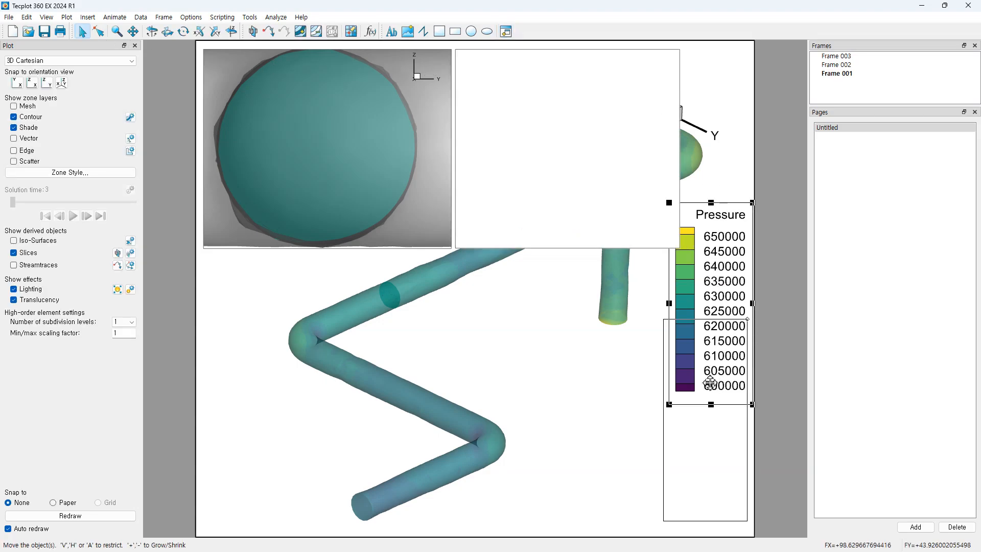
Step: Make Frame 003 a 2D Cartesian plot, then move it below the circular inset and enlarge it
{"action": "left_click", "coordinate": [512, 58]}
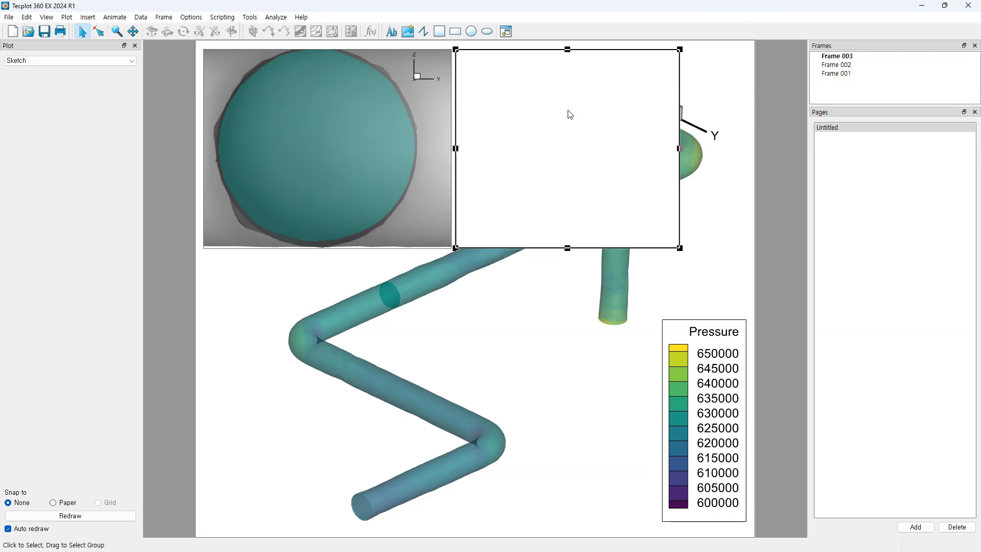
{"action": "left_click", "coordinate": [110, 61]}
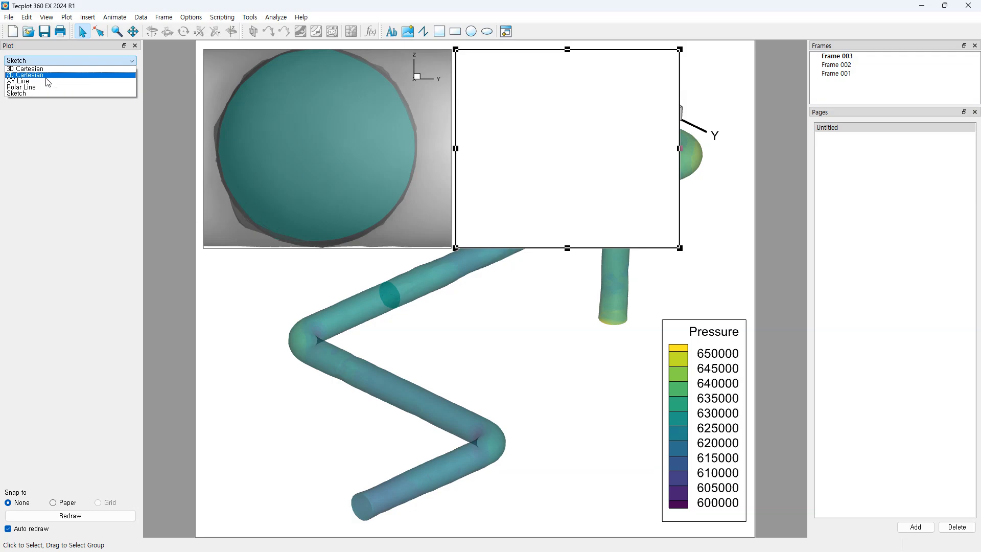
{"action": "left_click", "coordinate": [26, 74]}
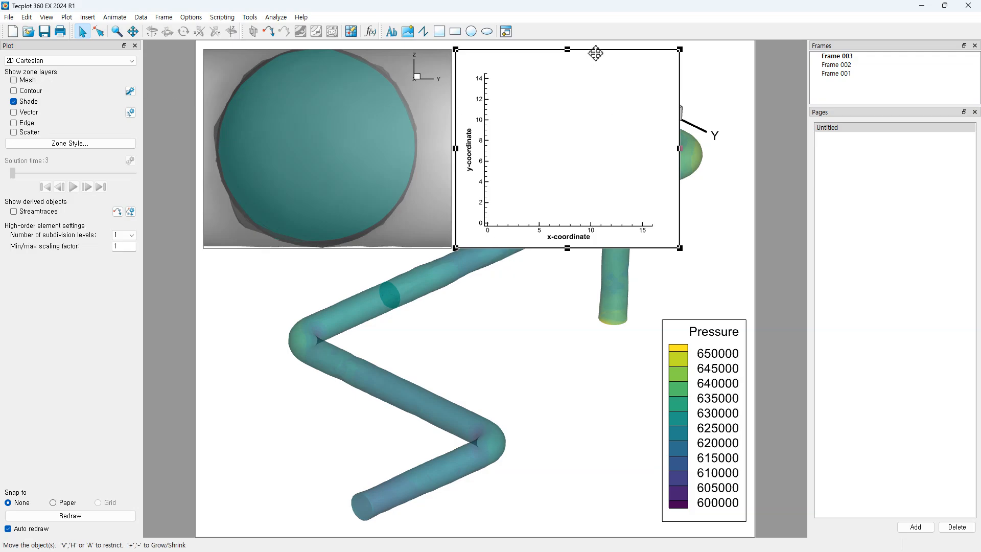
{"action": "left_click_drag", "start_coordinate": [590, 54], "coordinate": [340, 263]}
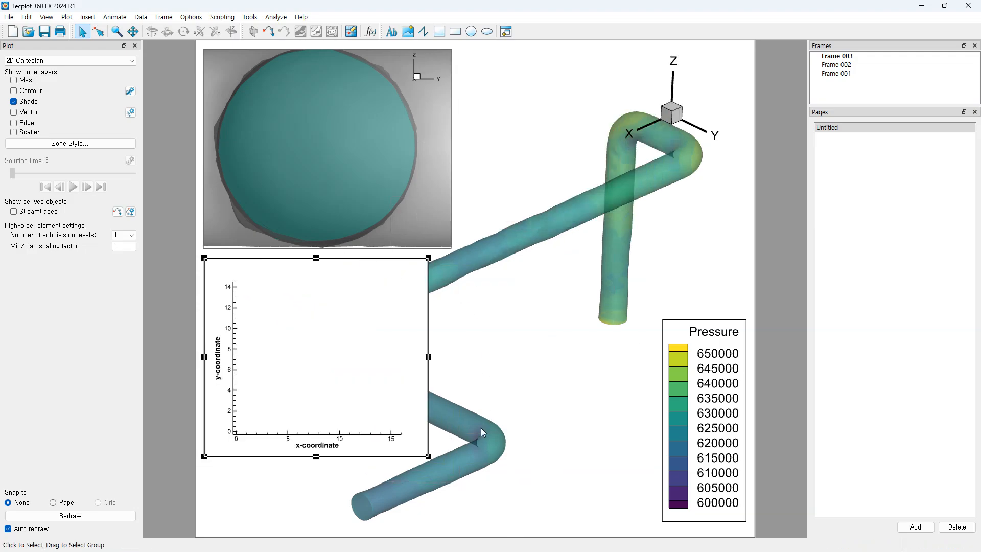
{"action": "left_click_drag", "start_coordinate": [427, 457], "coordinate": [452, 454]}
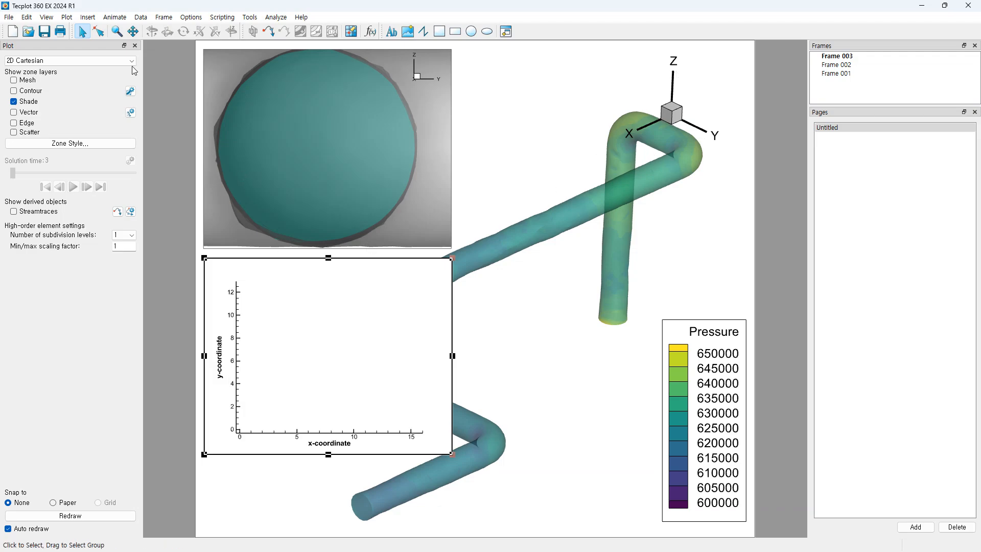
Step: Assign y-coordinate to the horizontal axis and z-coordinate to the vertical axis of the 2D frame
{"action": "left_click", "coordinate": [70, 19]}
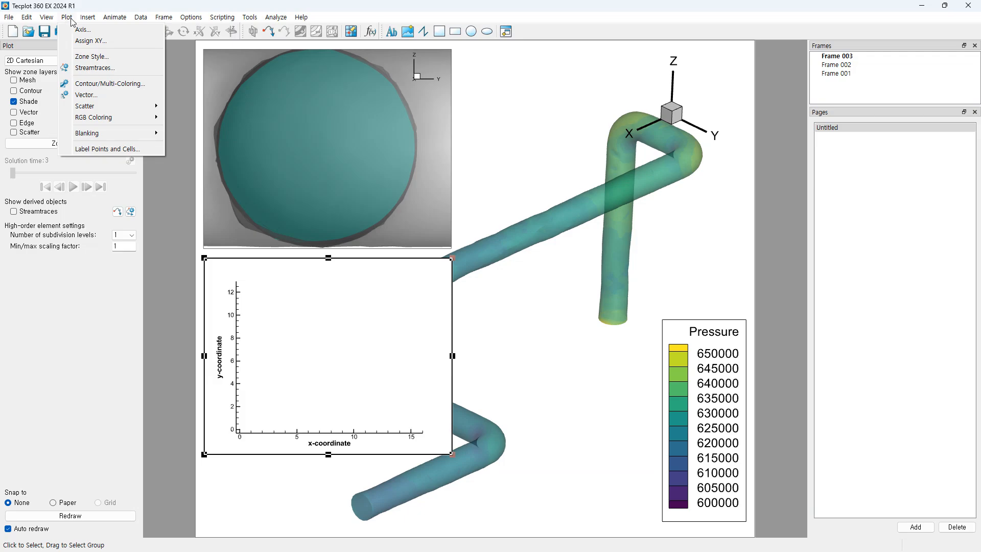
{"action": "left_click", "coordinate": [88, 40]}
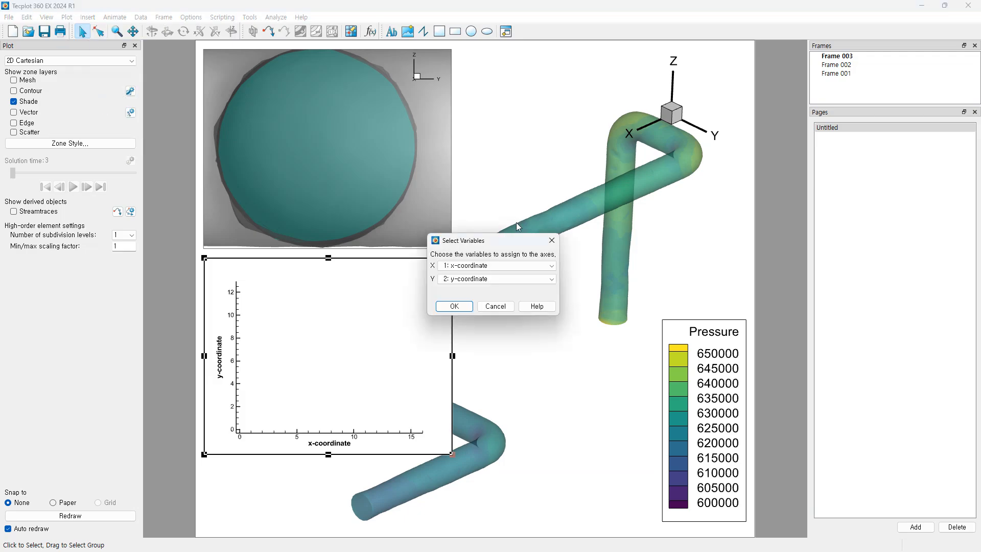
{"action": "left_click", "coordinate": [521, 267]}
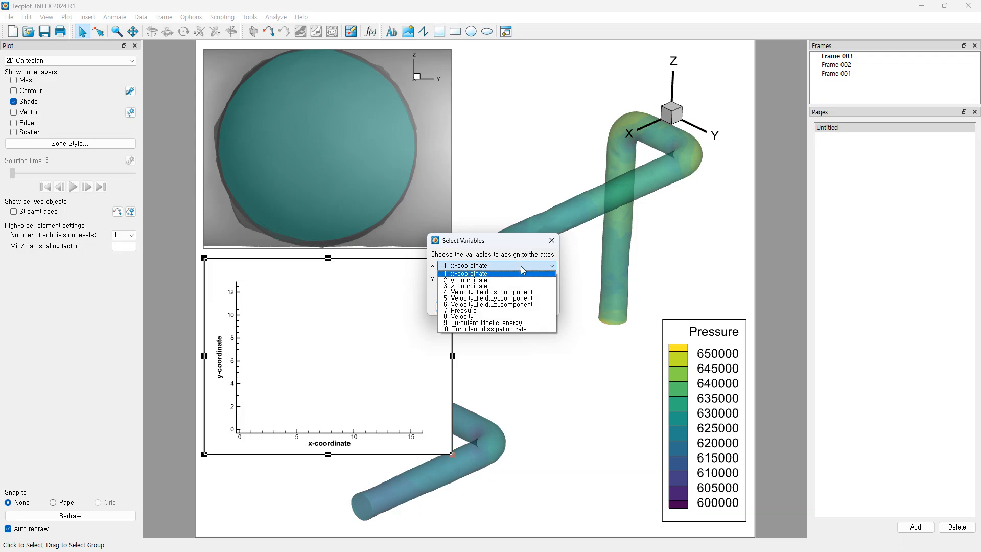
{"action": "left_click", "coordinate": [490, 280]}
{"action": "left_click", "coordinate": [492, 280]}
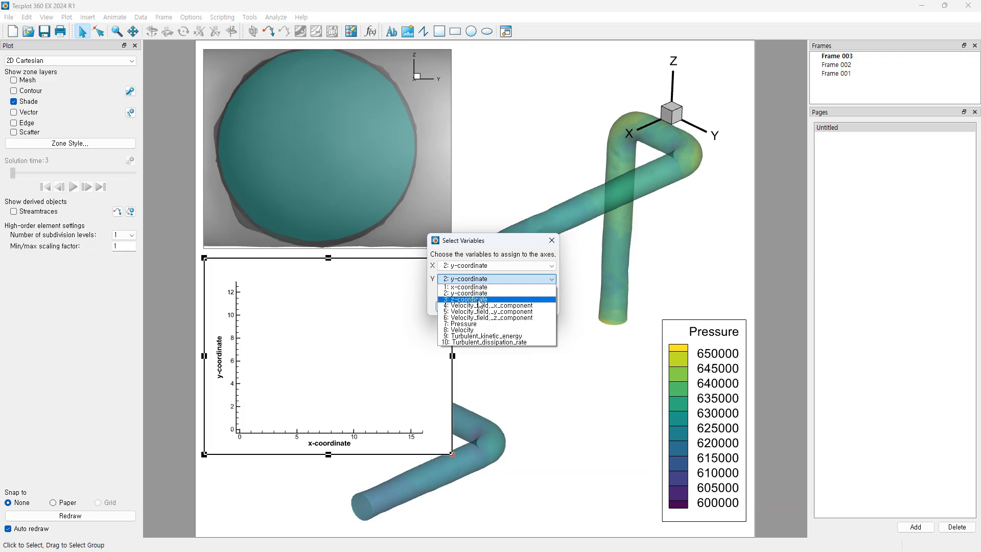
{"action": "left_click", "coordinate": [480, 300]}
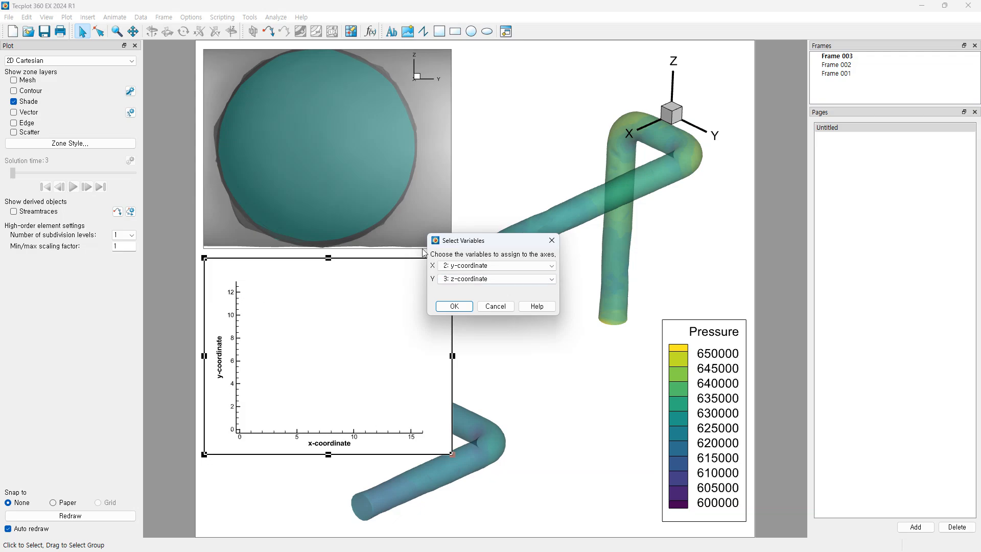
{"action": "left_click", "coordinate": [455, 306]}
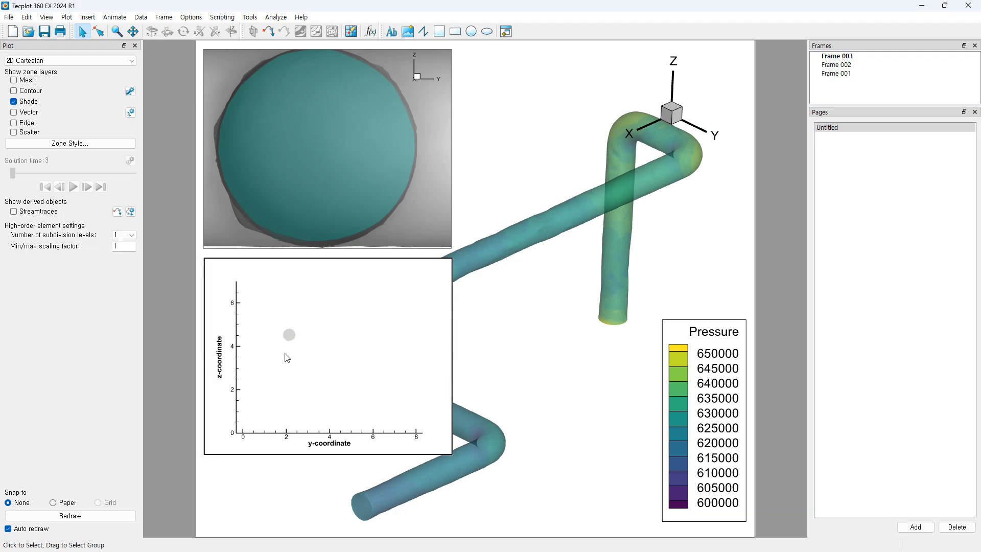
Step: Zoom and pan the 2D plot until the grey slice circle fills it
{"action": "scroll", "coordinate": [286, 333], "scroll_direction": "up", "scroll_amount": 2}
{"action": "right_click_drag", "start_coordinate": [259, 320], "coordinate": [303, 357]}
{"action": "middle_click_drag", "start_coordinate": [263, 339], "coordinate": [265, 403]}
{"action": "right_click_drag", "start_coordinate": [278, 349], "coordinate": [337, 357]}
{"action": "middle_click_drag", "start_coordinate": [286, 340], "coordinate": [285, 386]}
{"action": "right_click_drag", "start_coordinate": [278, 345], "coordinate": [310, 369]}
{"action": "middle_click_drag", "start_coordinate": [309, 355], "coordinate": [308, 388]}
{"action": "right_click_drag", "start_coordinate": [319, 384], "coordinate": [308, 358]}
{"action": "middle_click_drag", "start_coordinate": [308, 359], "coordinate": [310, 376]}
{"action": "right_click_drag", "start_coordinate": [323, 376], "coordinate": [330, 390]}
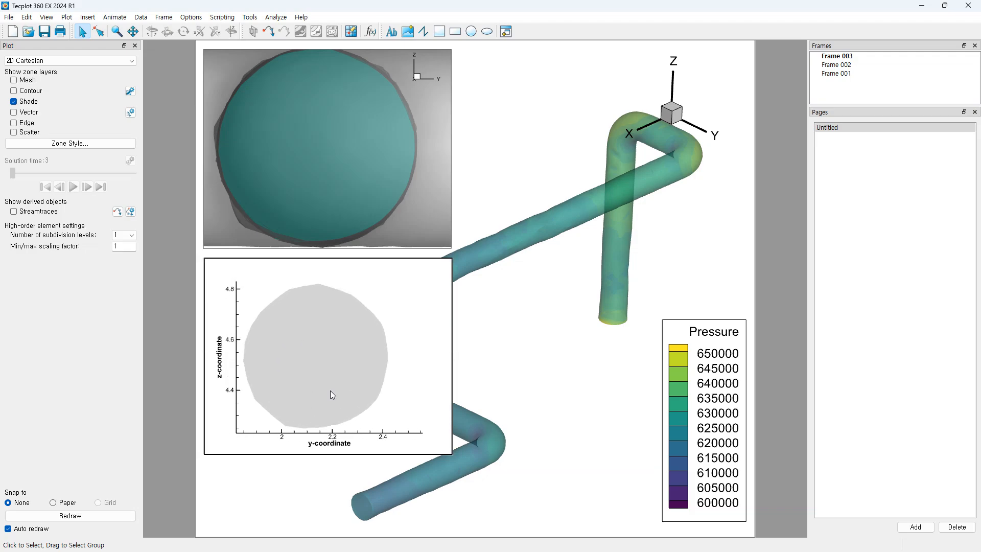
{"action": "middle_click_drag", "start_coordinate": [330, 392], "coordinate": [329, 395]}
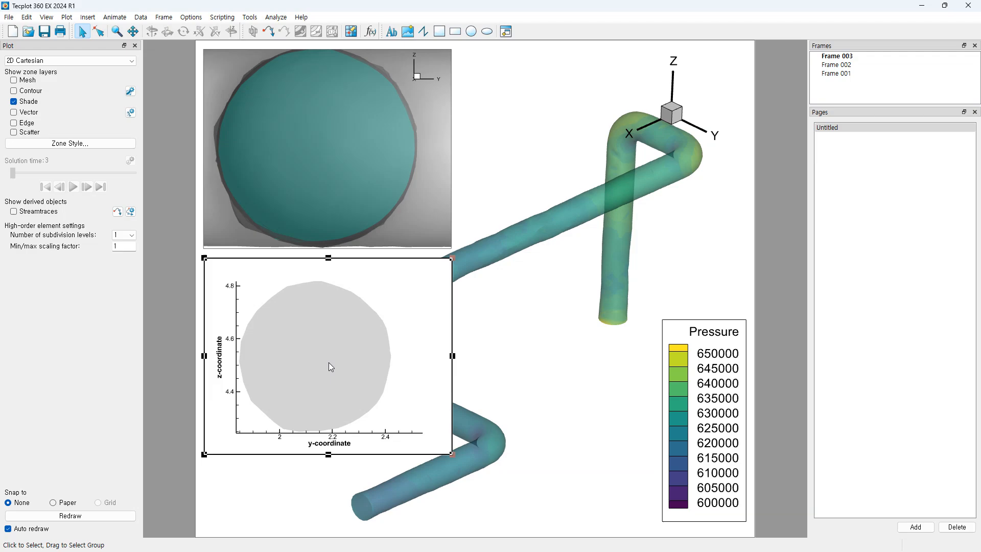
Step: Hide zone 1 in Zone Style so only the X=9 slice zone remains
{"action": "left_click", "coordinate": [75, 145]}
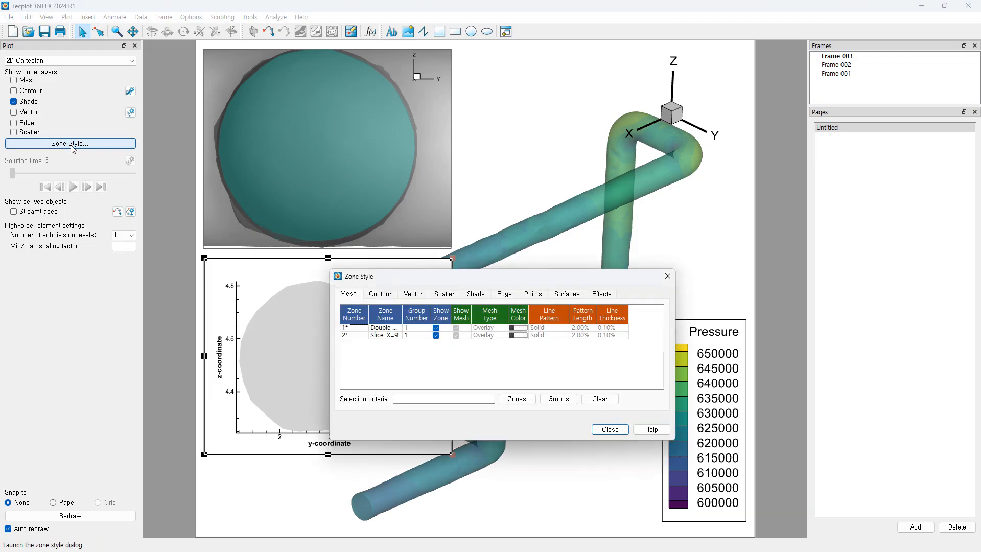
{"action": "left_click_drag", "start_coordinate": [517, 277], "coordinate": [708, 282]}
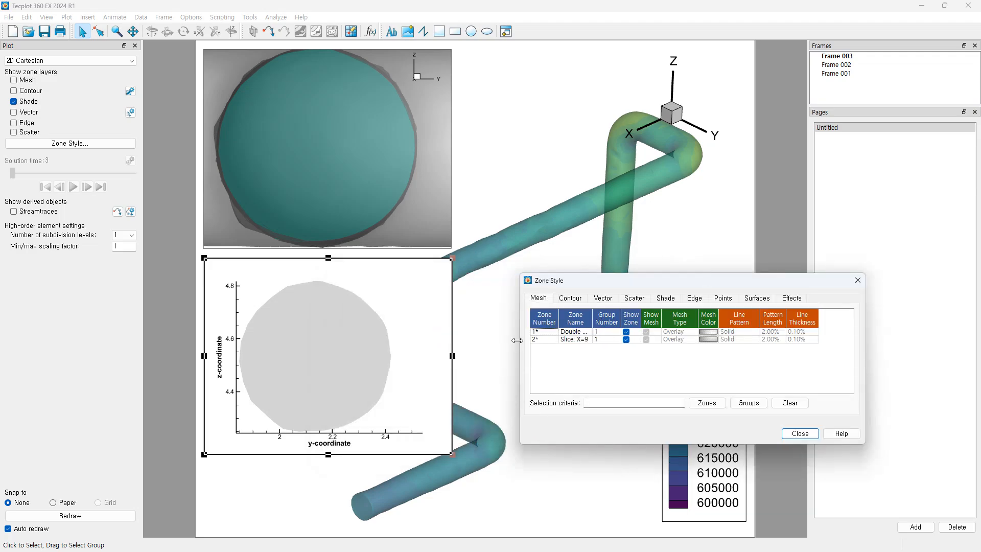
{"action": "left_click", "coordinate": [626, 333]}
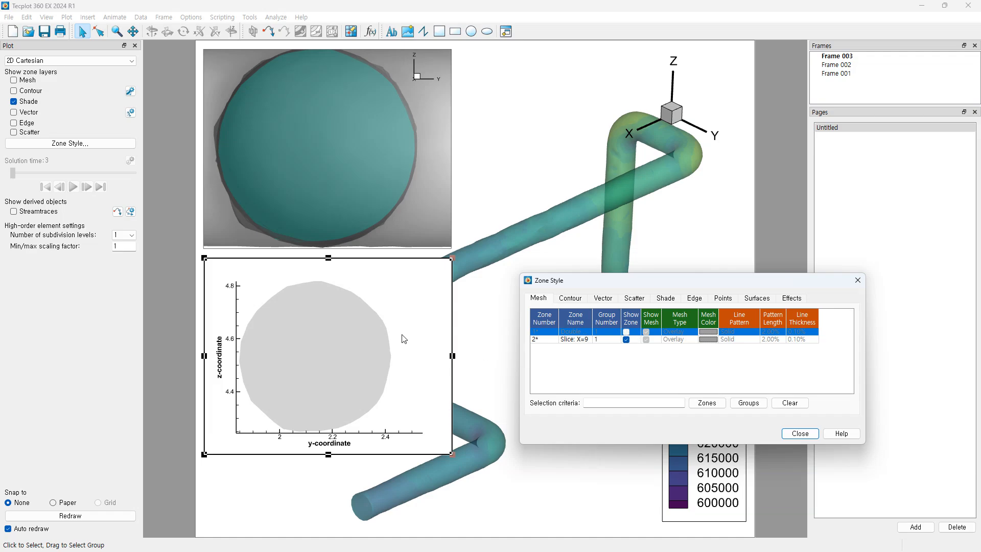
{"action": "left_click", "coordinate": [801, 436]}
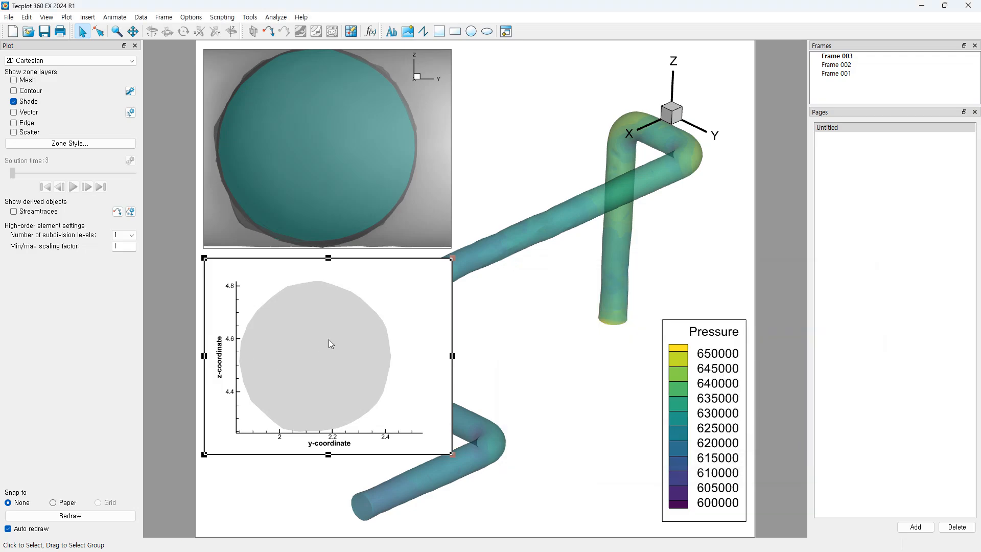
Step: Set the contour variable to 7: Pressure and turn on contours for the 2D slice frame
{"action": "left_click", "coordinate": [130, 91]}
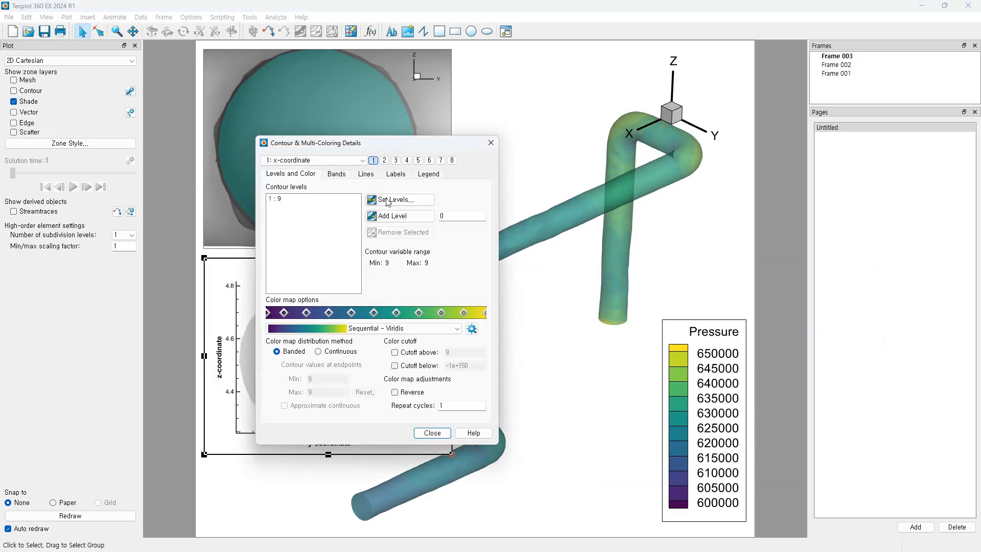
{"action": "left_click", "coordinate": [314, 160]}
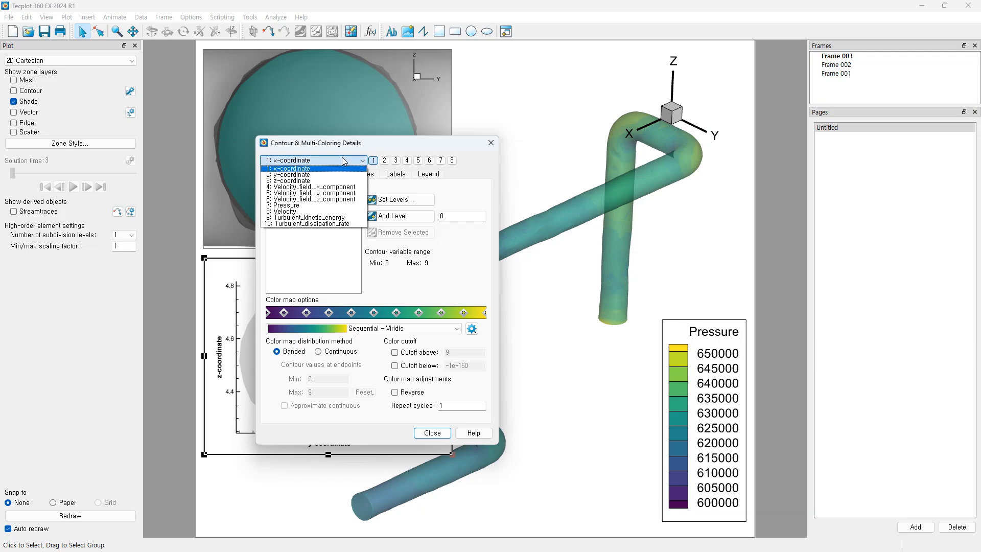
{"action": "left_click", "coordinate": [302, 206]}
{"action": "left_click_drag", "start_coordinate": [371, 147], "coordinate": [623, 181]}
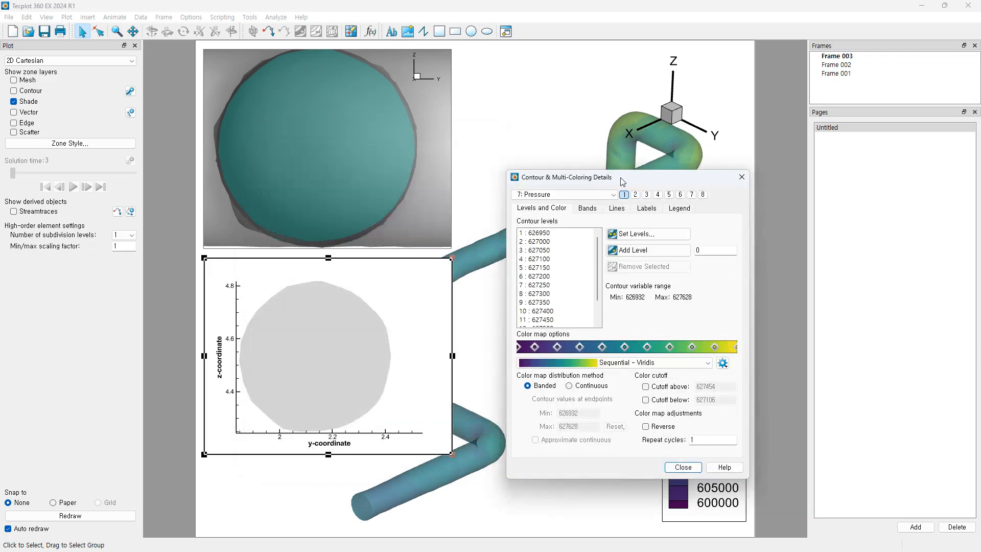
{"action": "left_click", "coordinate": [741, 178]}
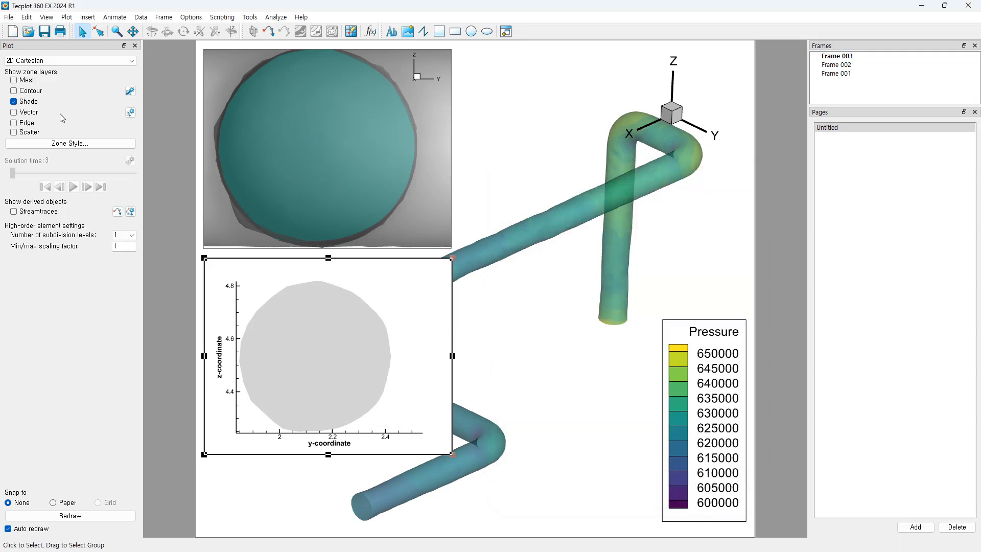
{"action": "left_click", "coordinate": [14, 91]}
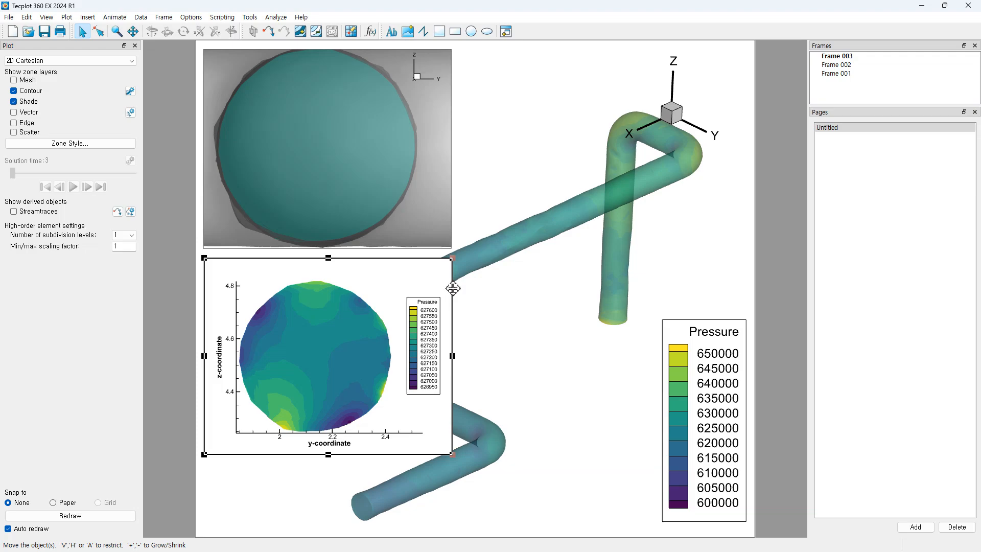
Step: Move the contoured slice inset to the page's top right and recheck its contour settings
{"action": "left_click", "coordinate": [493, 269]}
{"action": "left_click_drag", "start_coordinate": [428, 264], "coordinate": [671, 52]}
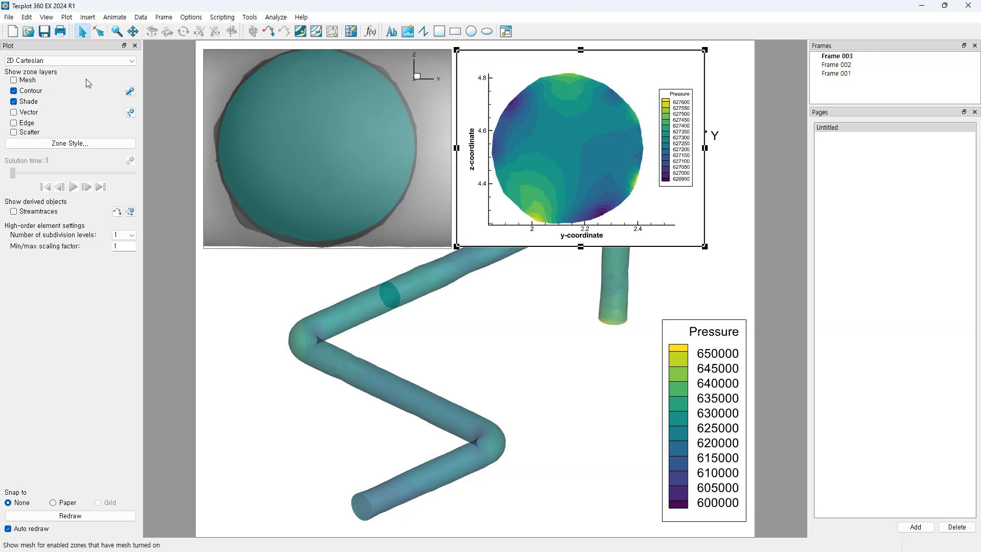
{"action": "left_click", "coordinate": [131, 91]}
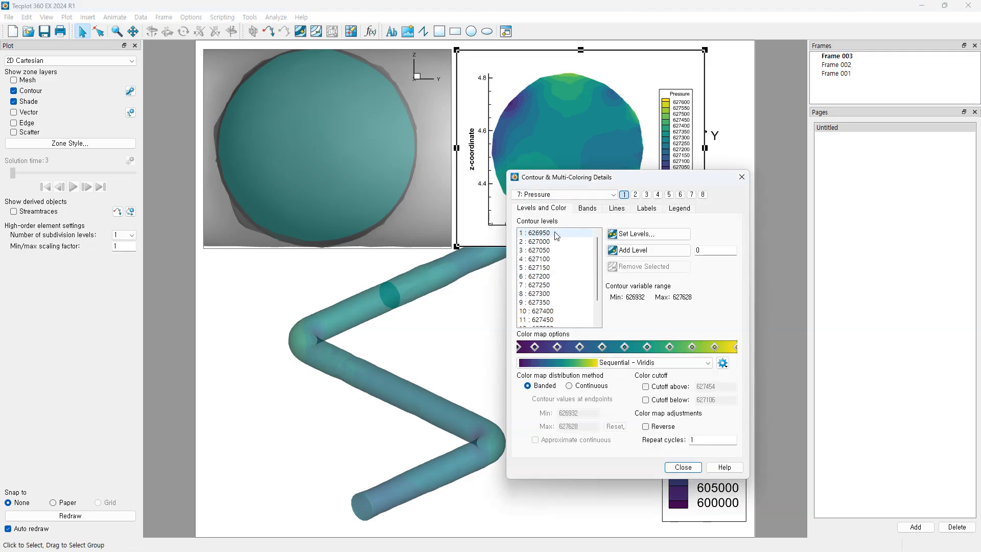
{"action": "scroll", "coordinate": [563, 234], "scroll_direction": "down", "scroll_amount": 1}
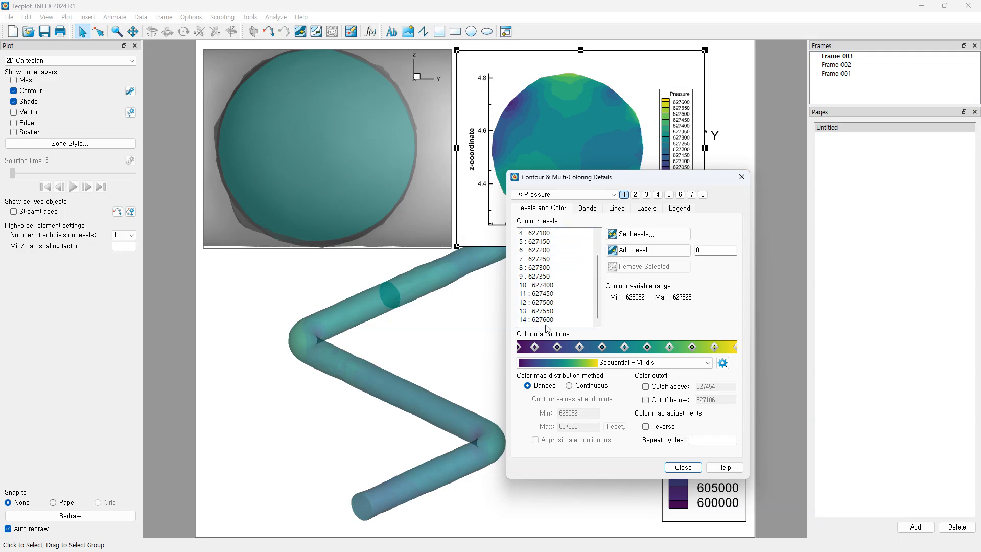
{"action": "left_click", "coordinate": [741, 177]}
{"action": "left_click", "coordinate": [540, 324]}
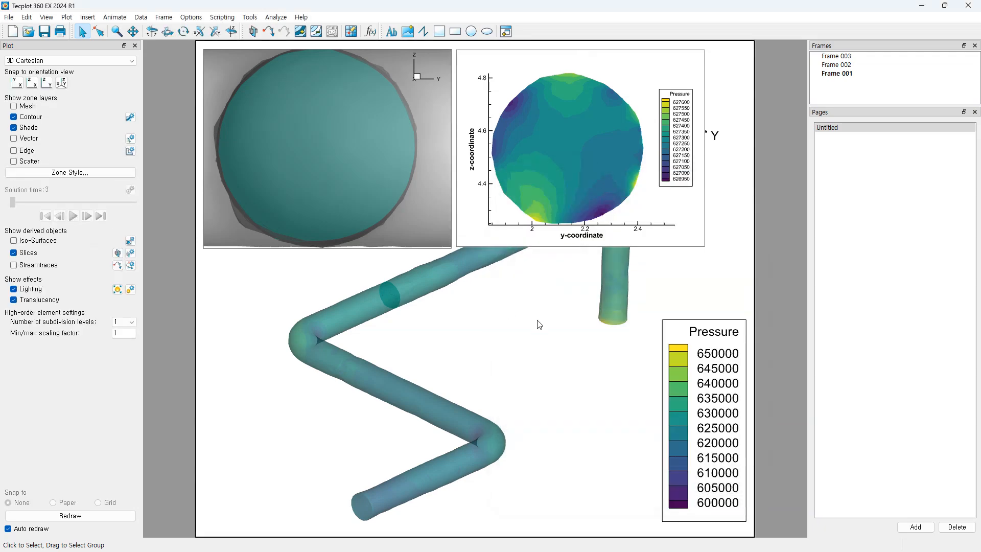
{"action": "left_click", "coordinate": [747, 347]}
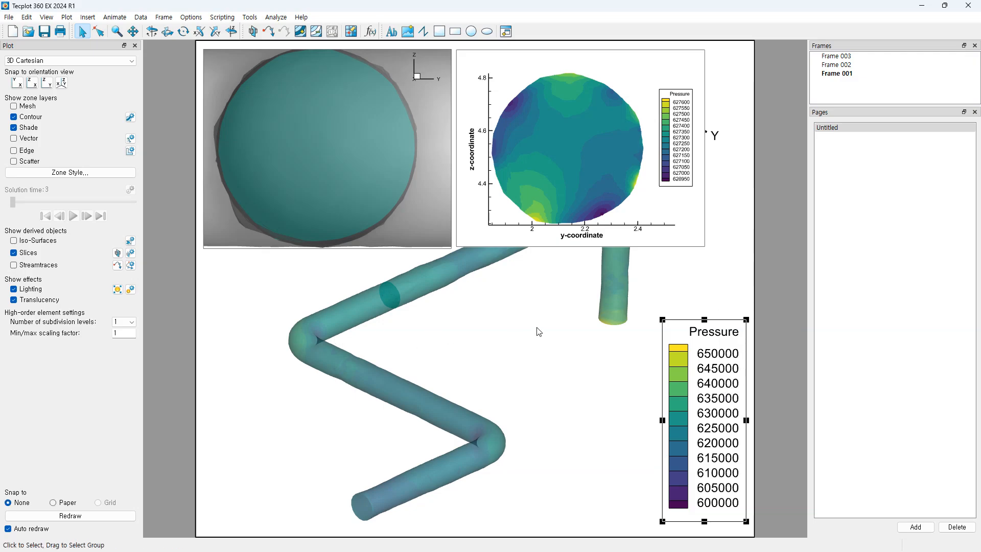
{"action": "left_click", "coordinate": [571, 404]}
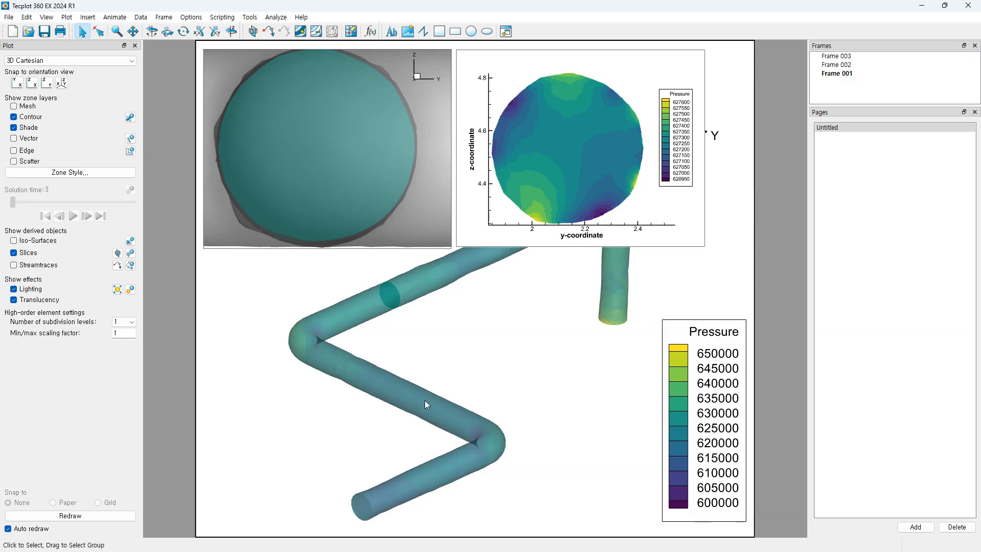
{"action": "left_click", "coordinate": [130, 117]}
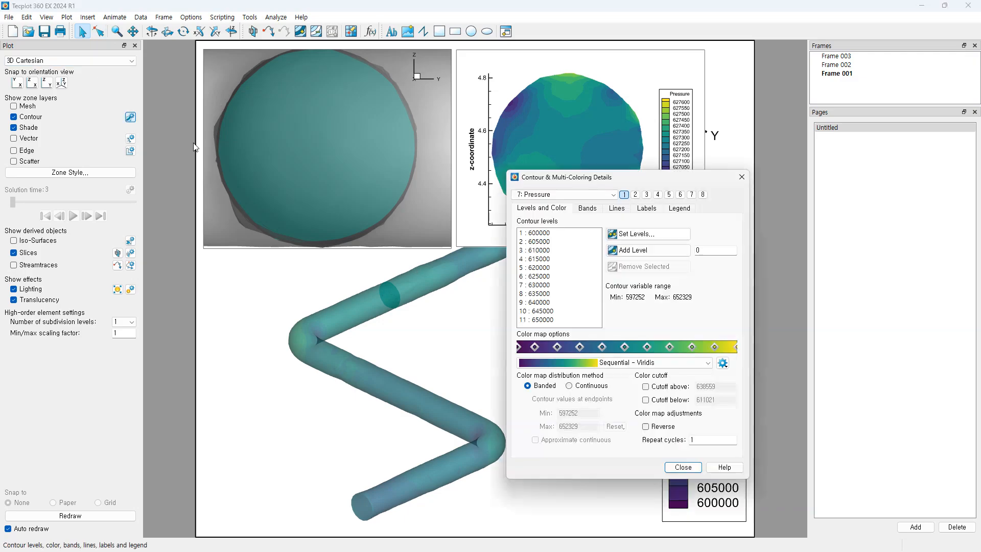
{"action": "left_click", "coordinate": [540, 233]}
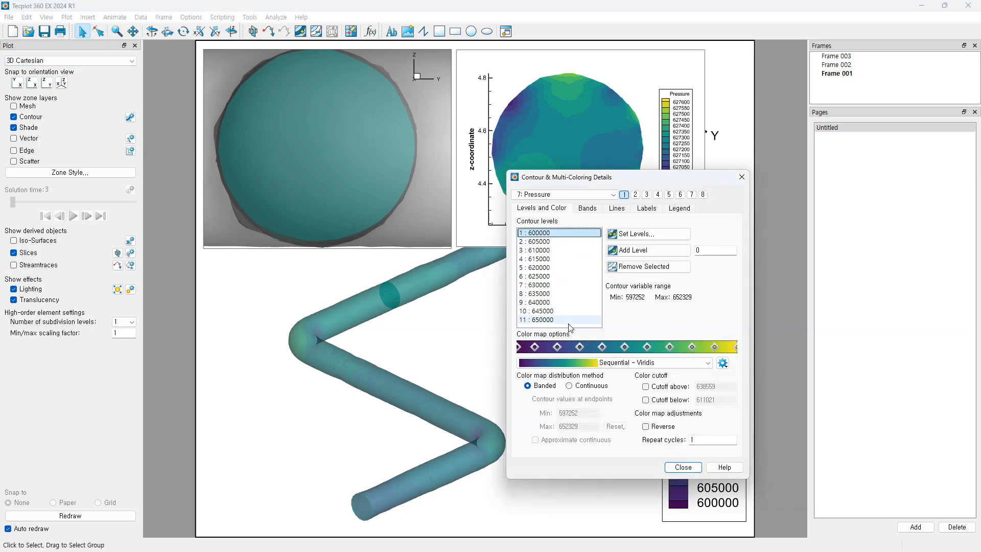
{"action": "left_click", "coordinate": [547, 322]}
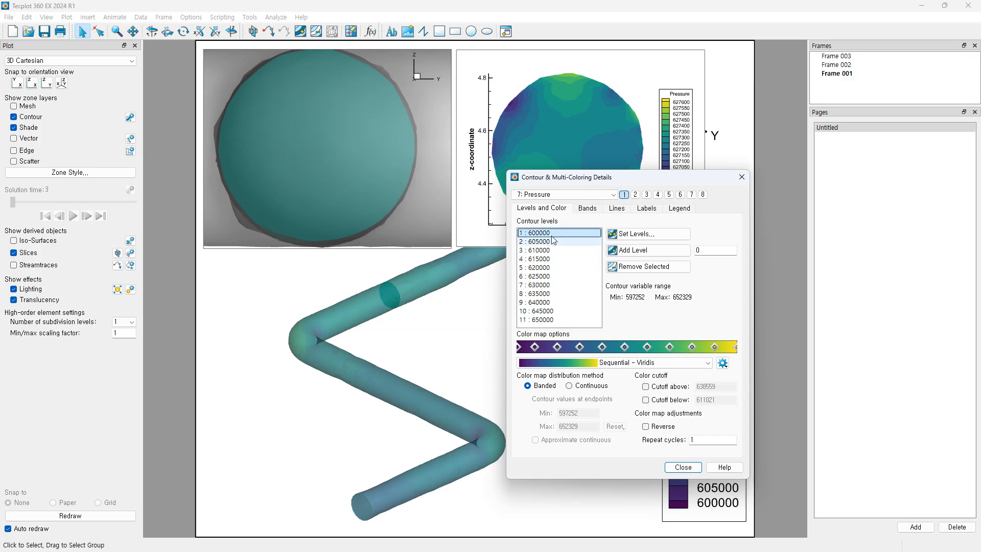
{"action": "left_click", "coordinate": [743, 178]}
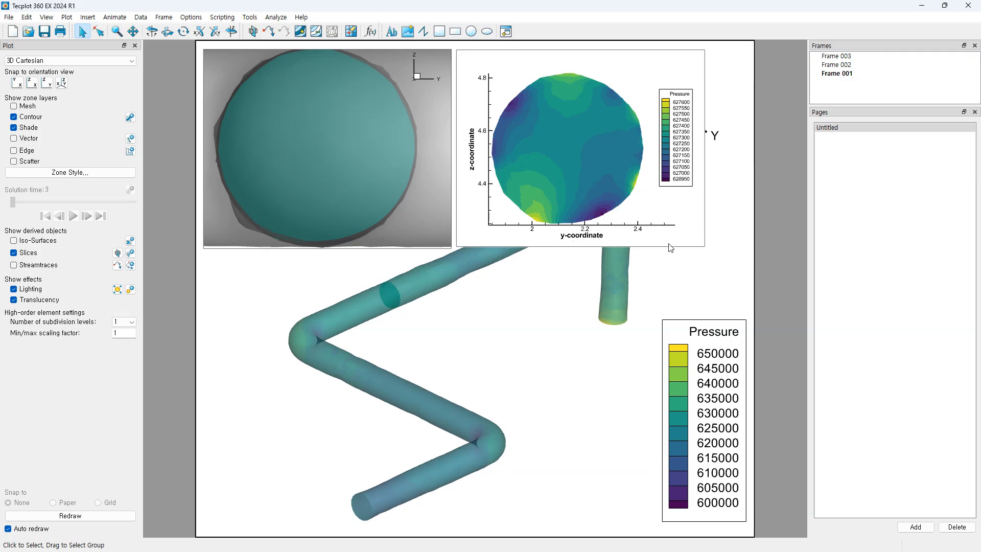
{"action": "left_click", "coordinate": [476, 54]}
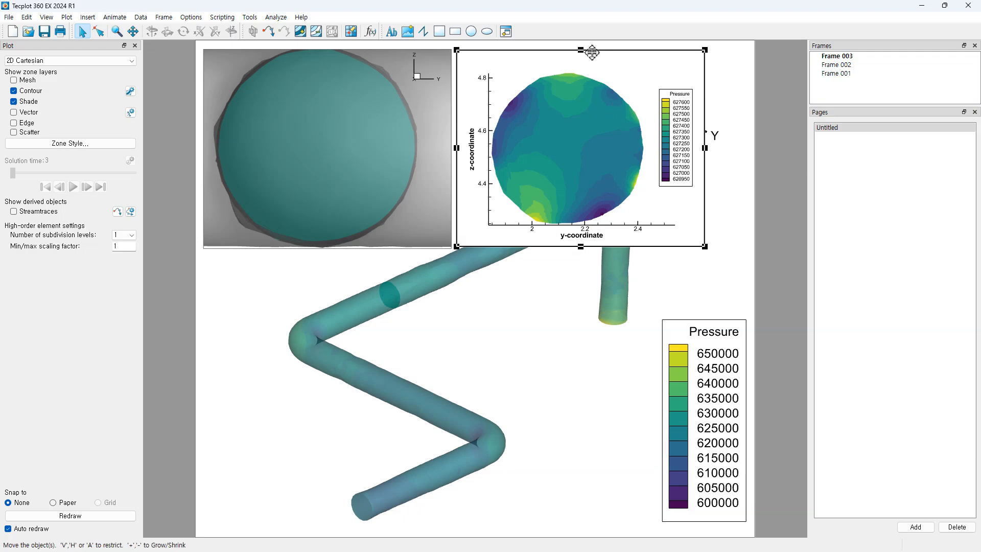
Step: Delete the grey slice view Frame 002 and the contoured inset Frame 003, confirming each
{"action": "left_click", "coordinate": [424, 49]}
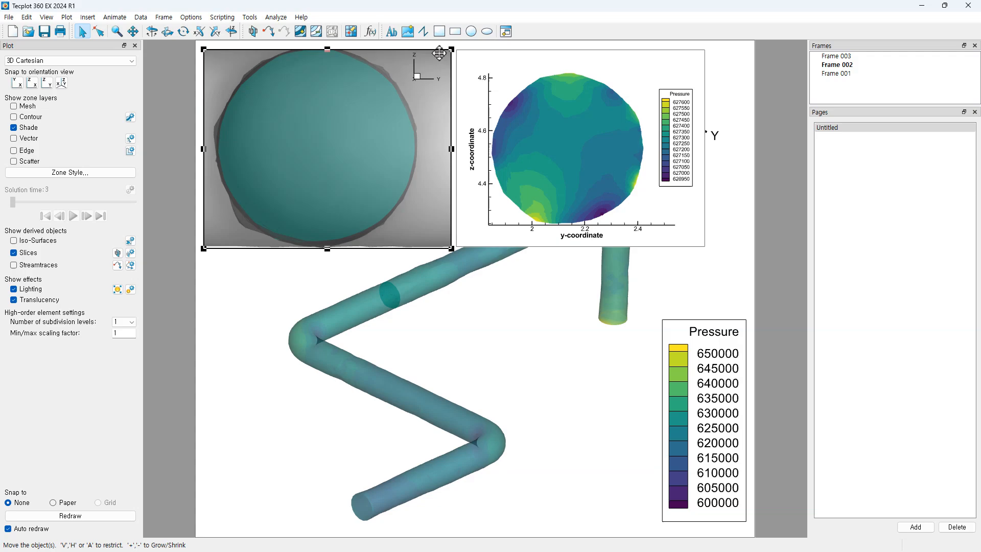
{"action": "key", "text": "Delete"}
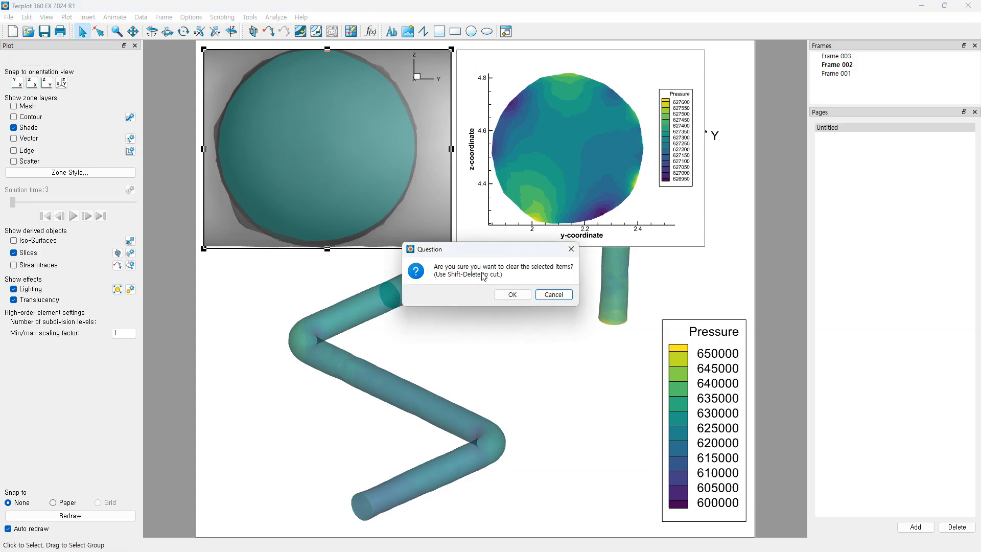
{"action": "left_click", "coordinate": [505, 293]}
{"action": "left_click", "coordinate": [527, 51]}
{"action": "key", "text": "Delete"}
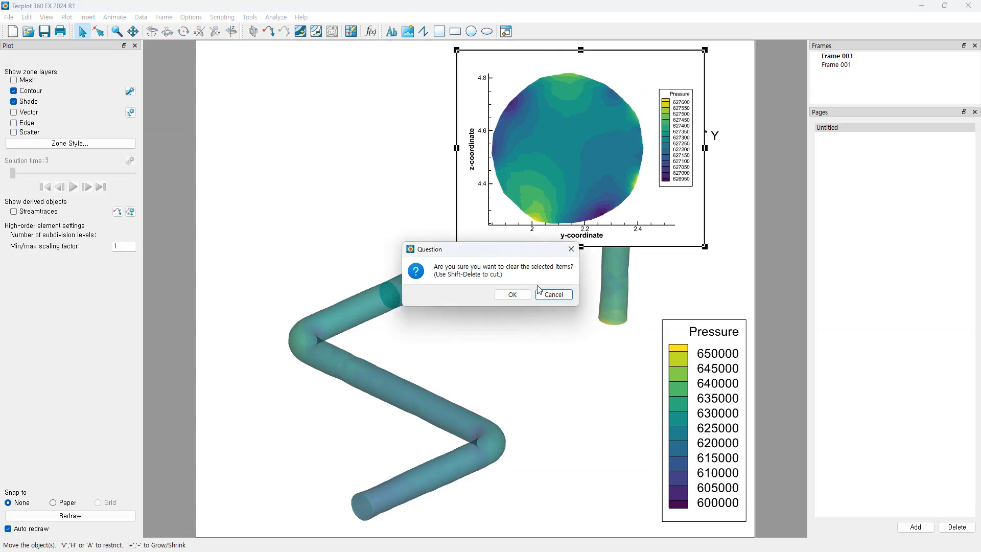
{"action": "left_click", "coordinate": [506, 292]}
{"action": "scroll", "coordinate": [548, 319], "scroll_direction": "down", "scroll_amount": 4}
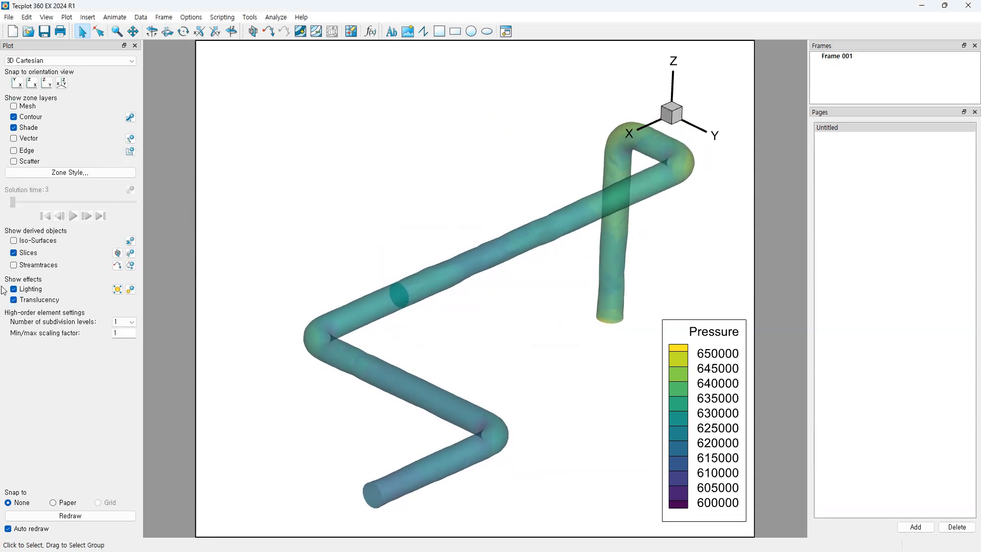
Step: Orbit the 3D pipe to a new viewpoint and shift it left in the view
{"action": "middle_click_drag", "start_coordinate": [495, 366], "coordinate": [519, 370]}
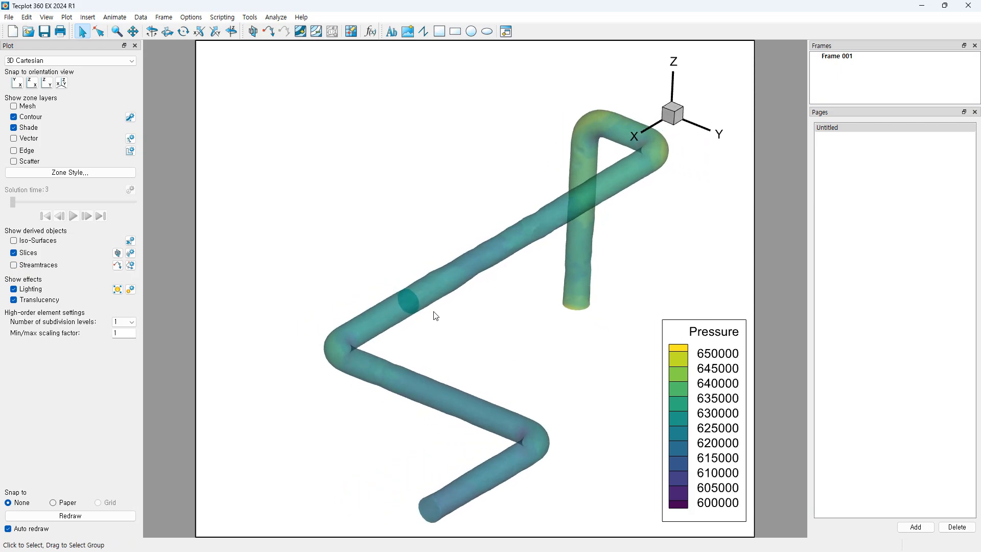
{"action": "middle_click_drag", "start_coordinate": [471, 335], "coordinate": [561, 355]}
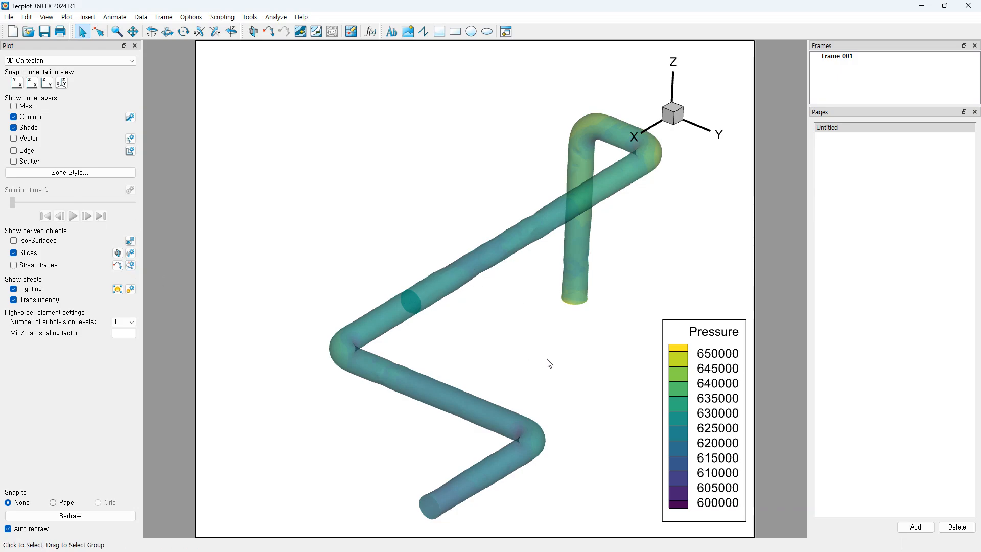
{"action": "mouse_move", "coordinate": [547, 363]}
{"action": "middle_mouse_down"}
{"action": "mouse_move", "coordinate": [577, 368]}
{"action": "mouse_move", "coordinate": [505, 361]}
{"action": "mouse_move", "coordinate": [556, 354]}
{"action": "mouse_move", "coordinate": [529, 369]}
{"action": "middle_mouse_up"}
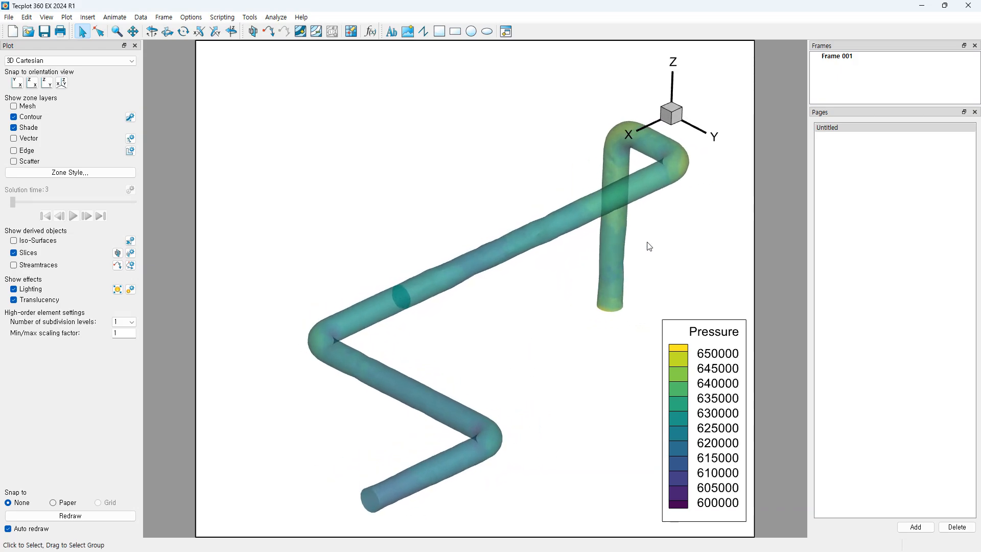
{"action": "right_click_drag", "start_coordinate": [539, 305], "coordinate": [508, 303]}
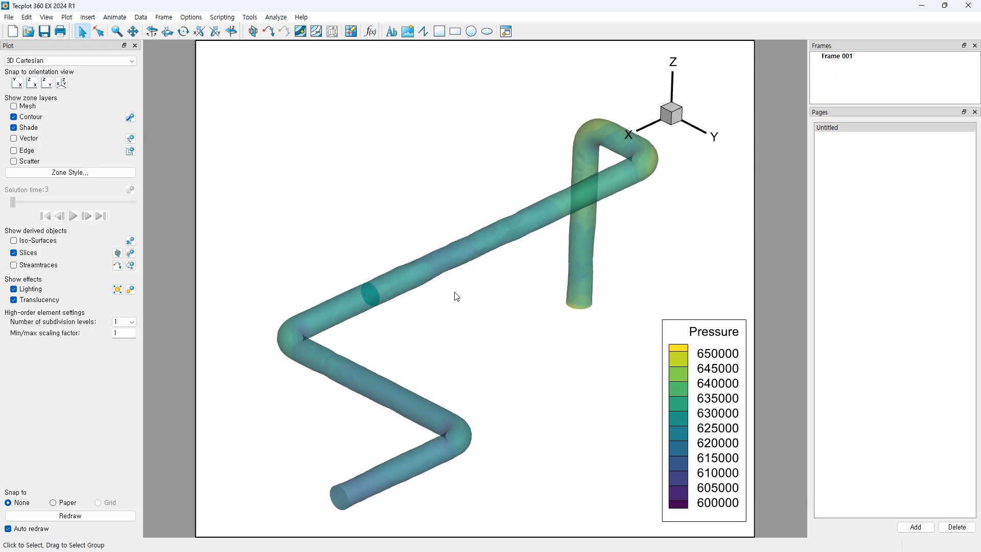
{"action": "left_click", "coordinate": [111, 21]}
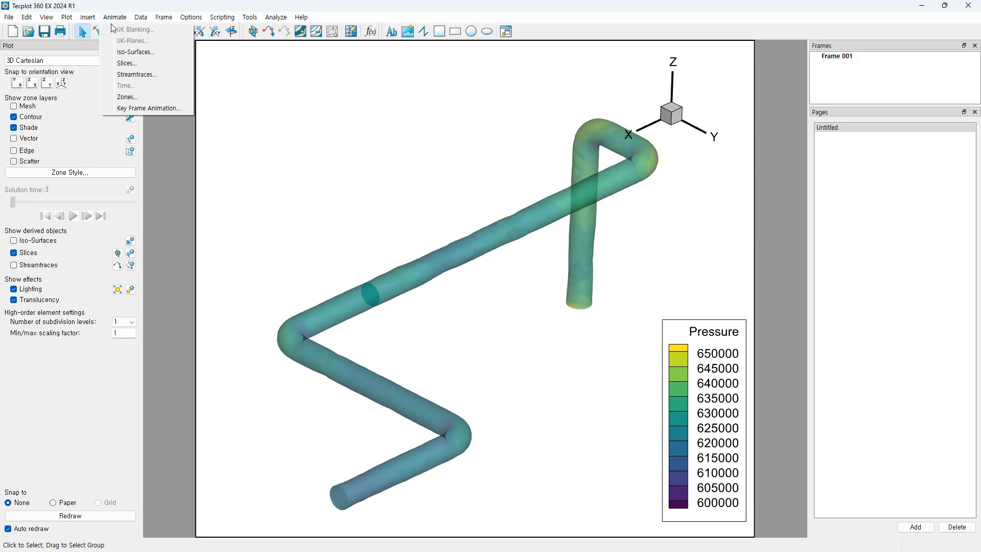
Step: With the Key Frame Animation dialog set aside, show streamtraces and iso-surfaces in the pipe
{"action": "left_click", "coordinate": [150, 109]}
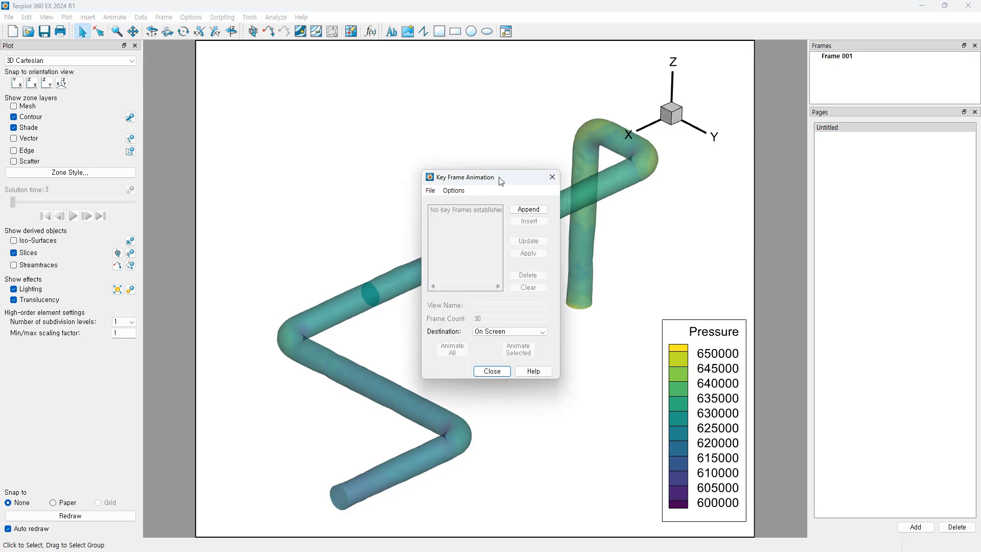
{"action": "left_click_drag", "start_coordinate": [501, 178], "coordinate": [867, 205]}
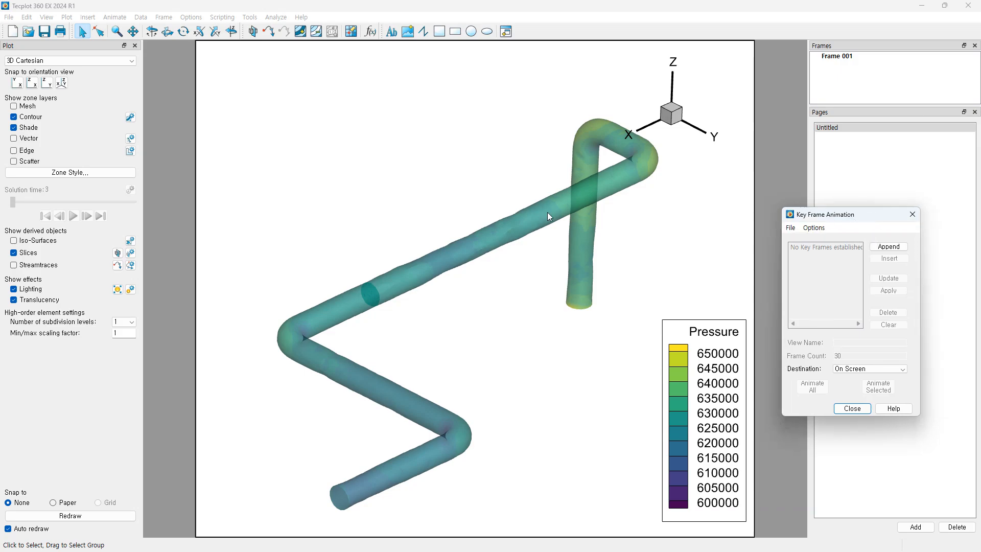
{"action": "left_click", "coordinate": [14, 264]}
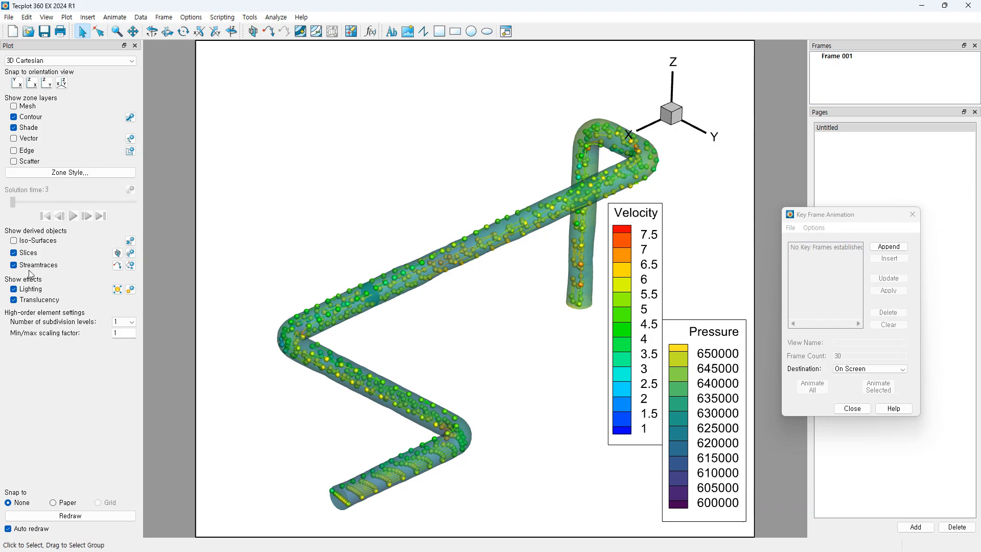
{"action": "left_click", "coordinate": [14, 240]}
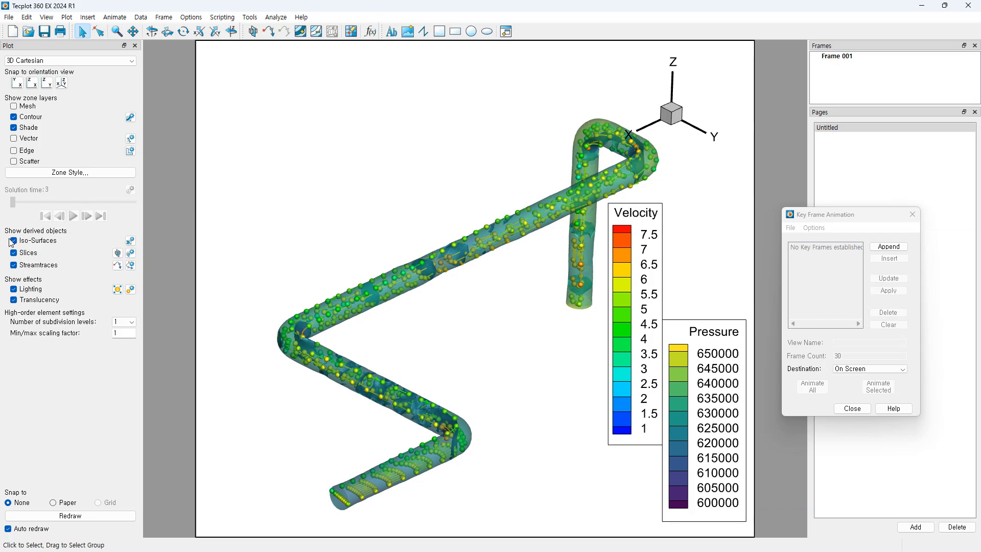
Step: Rotate the pipe to a new starting angle and place the Velocity legend beside the Pressure legend
{"action": "mouse_move", "coordinate": [482, 405]}
{"action": "middle_mouse_down"}
{"action": "mouse_move", "coordinate": [491, 422]}
{"action": "mouse_move", "coordinate": [499, 399]}
{"action": "mouse_move", "coordinate": [500, 412]}
{"action": "mouse_move", "coordinate": [489, 403]}
{"action": "middle_mouse_up"}
{"action": "left_click_drag", "start_coordinate": [642, 277], "coordinate": [633, 354]}
{"action": "middle_click_drag", "start_coordinate": [511, 383], "coordinate": [514, 445]}
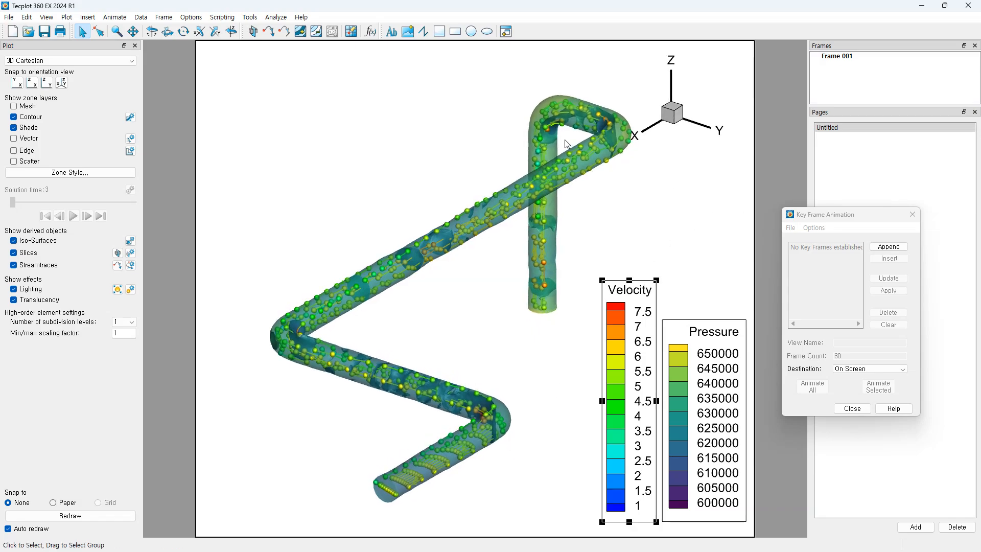
{"action": "left_click", "coordinate": [815, 228]}
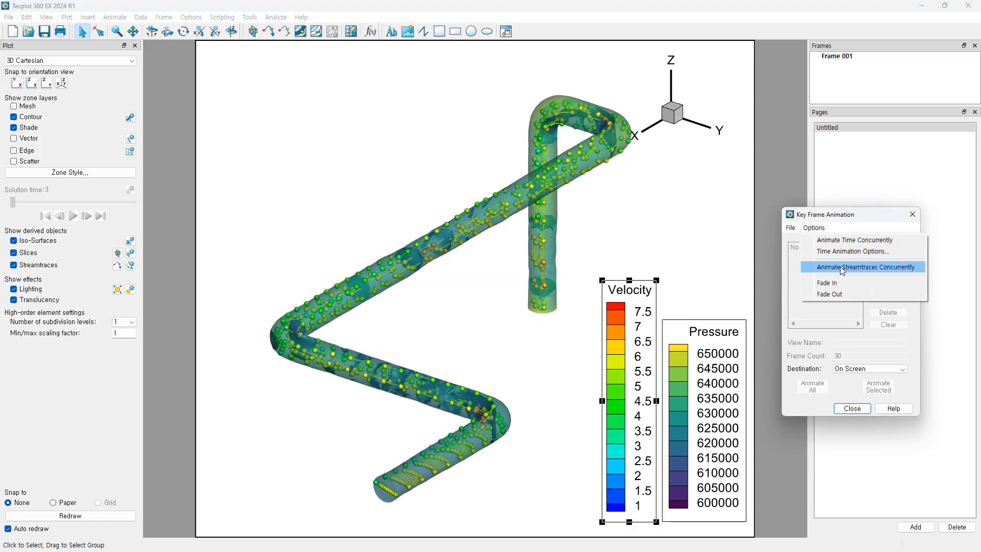
Step: Enable streamtrace animation and append the current and a rotated pipe view as key frames
{"action": "left_click", "coordinate": [863, 268]}
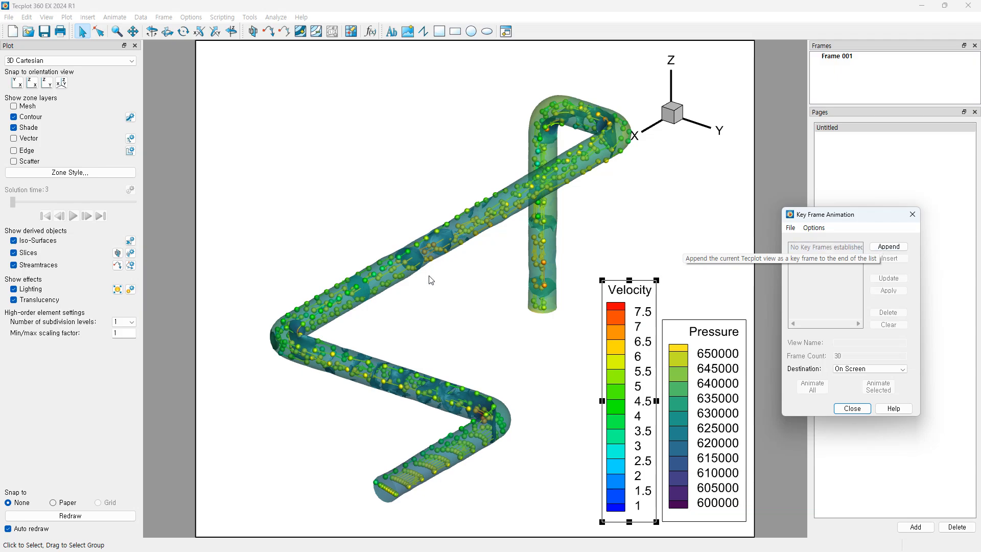
{"action": "left_click", "coordinate": [889, 247]}
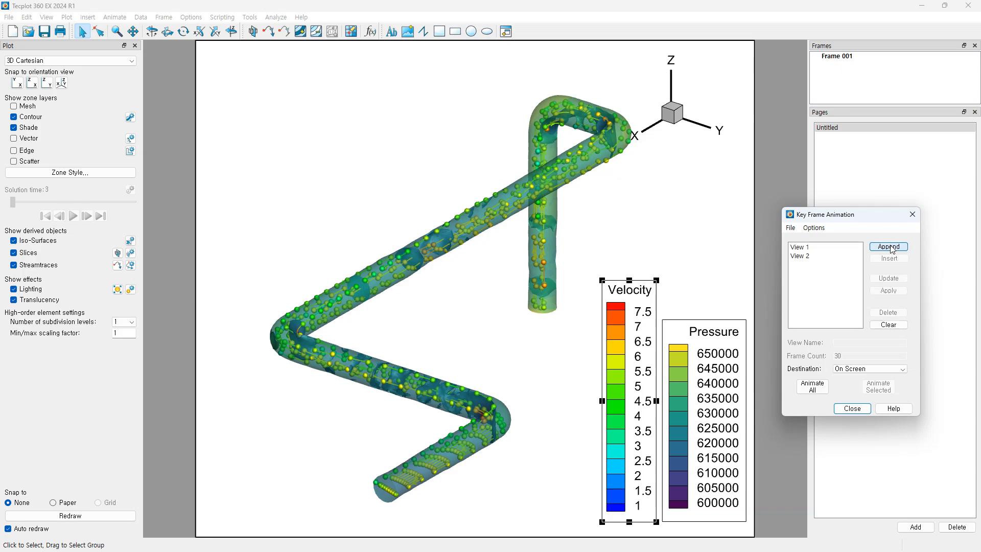
{"action": "right_click_drag", "start_coordinate": [459, 393], "coordinate": [532, 384], "text": "ctrl"}
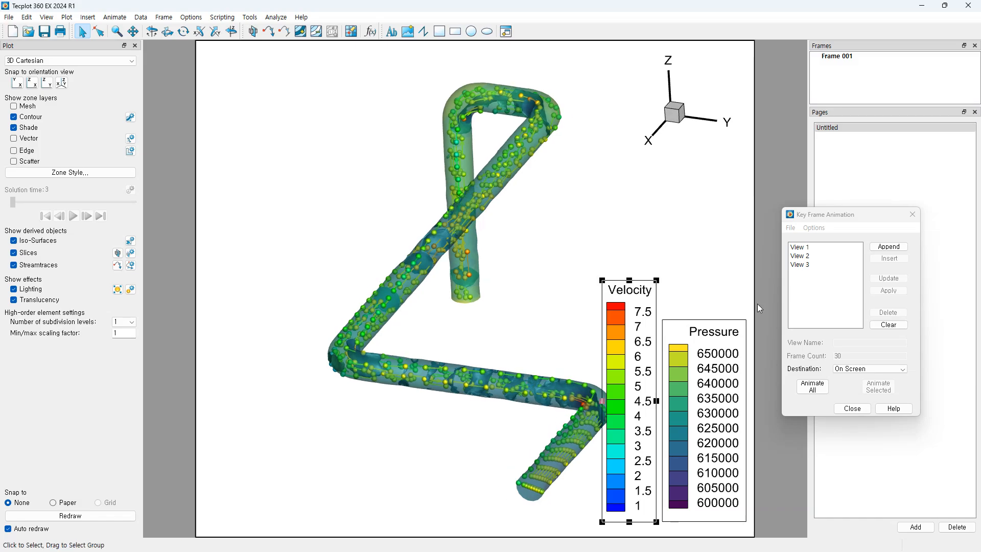
{"action": "left_click", "coordinate": [887, 255]}
Step: Rotate and zoom closer on the pipe, appending Views 5, 6 and 7
{"action": "right_click_drag", "start_coordinate": [449, 409], "coordinate": [389, 460], "text": "ctrl"}
{"action": "right_click_drag", "start_coordinate": [454, 352], "coordinate": [473, 362], "text": "ctrl"}
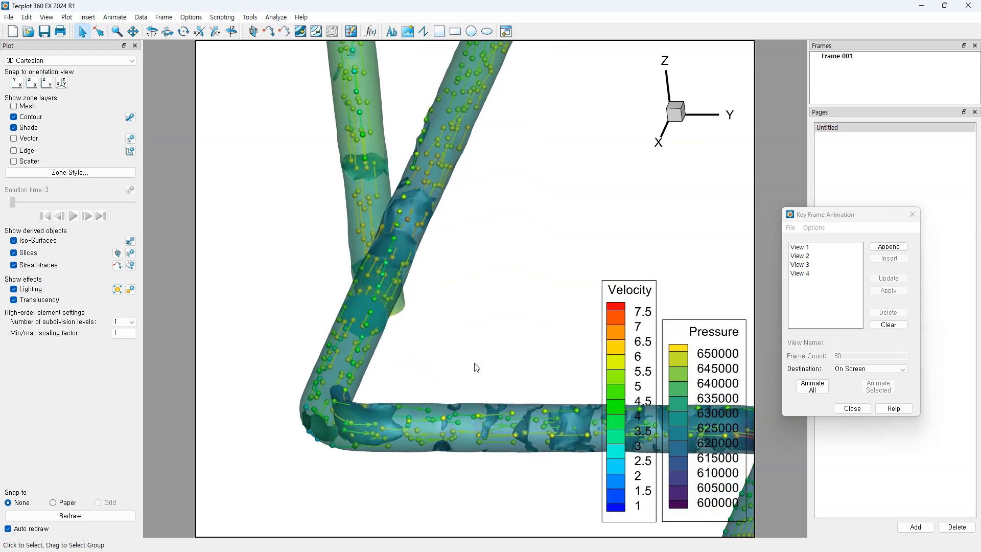
{"action": "left_click", "coordinate": [886, 250]}
{"action": "right_click_drag", "start_coordinate": [383, 435], "coordinate": [433, 435], "text": "ctrl"}
{"action": "right_click_drag", "start_coordinate": [503, 141], "coordinate": [484, 162], "text": "ctrl"}
{"action": "right_click_drag", "start_coordinate": [645, 294], "coordinate": [639, 262], "text": "ctrl"}
{"action": "middle_click_drag", "start_coordinate": [419, 329], "coordinate": [401, 413]}
{"action": "right_click_drag", "start_coordinate": [402, 413], "coordinate": [504, 321], "text": "ctrl"}
{"action": "left_click", "coordinate": [881, 250]}
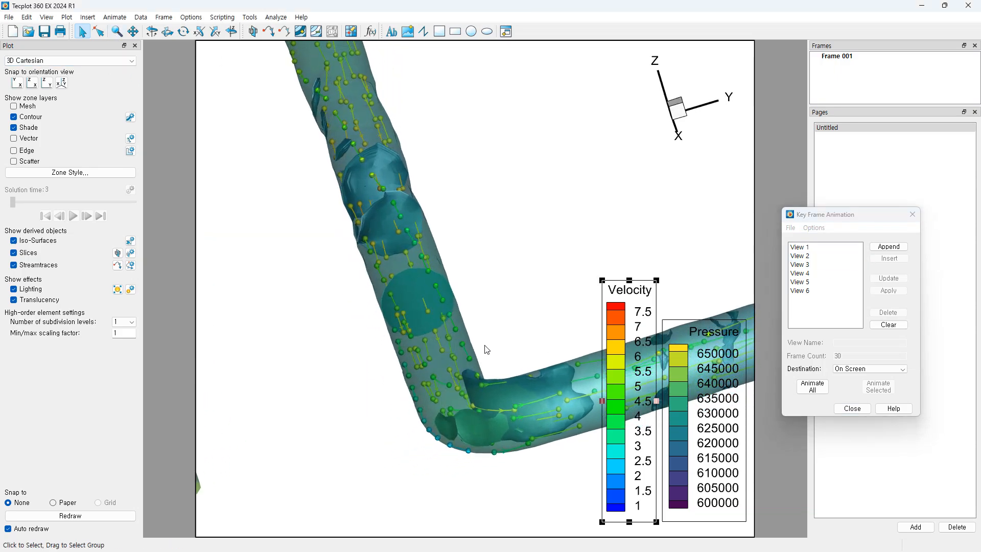
{"action": "scroll", "coordinate": [490, 348], "scroll_direction": "up", "scroll_amount": 2}
{"action": "left_click", "coordinate": [889, 246]}
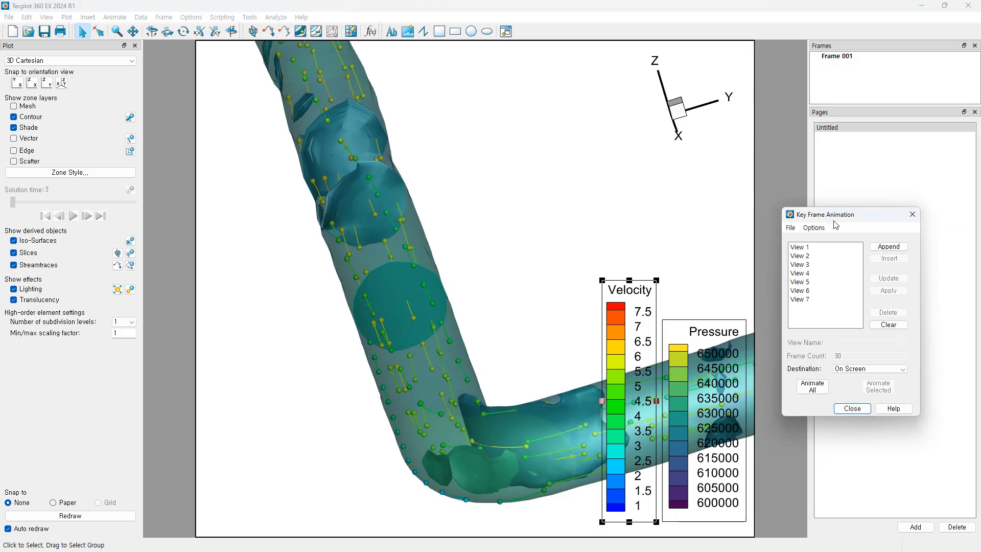
{"action": "left_click", "coordinate": [47, 17]}
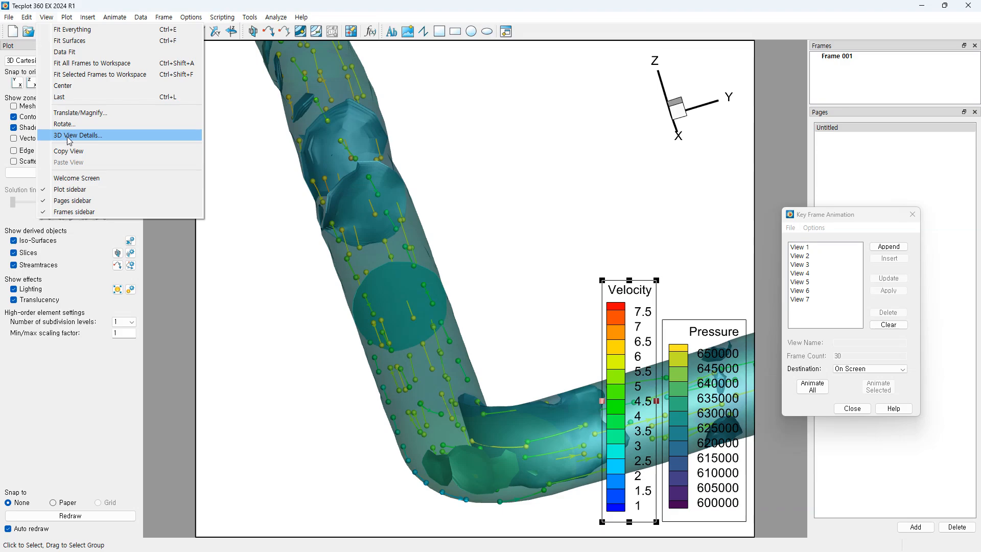
Step: Turn on perspective in 3D View Details and widen the field of view to 17.75
{"action": "left_click", "coordinate": [70, 136]}
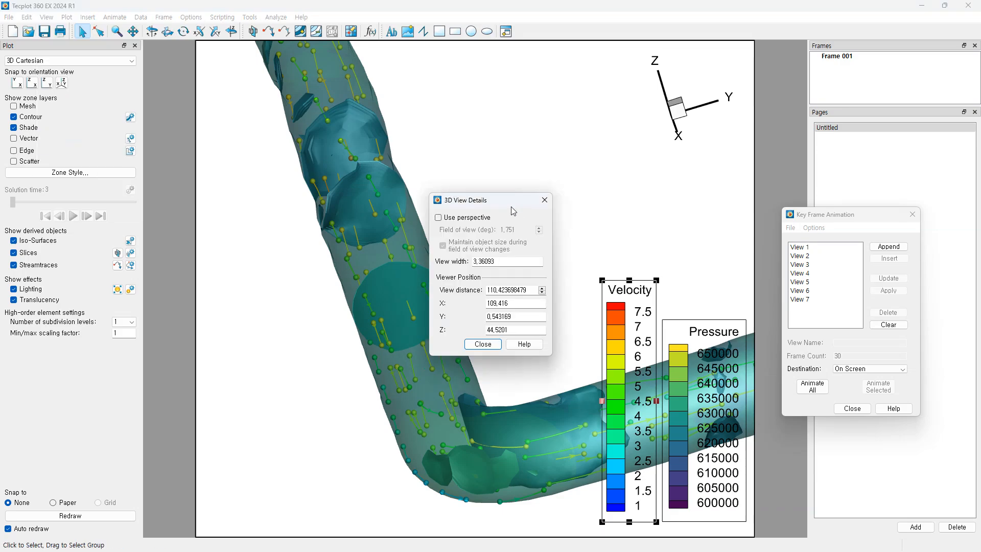
{"action": "left_click_drag", "start_coordinate": [511, 206], "coordinate": [859, 53]}
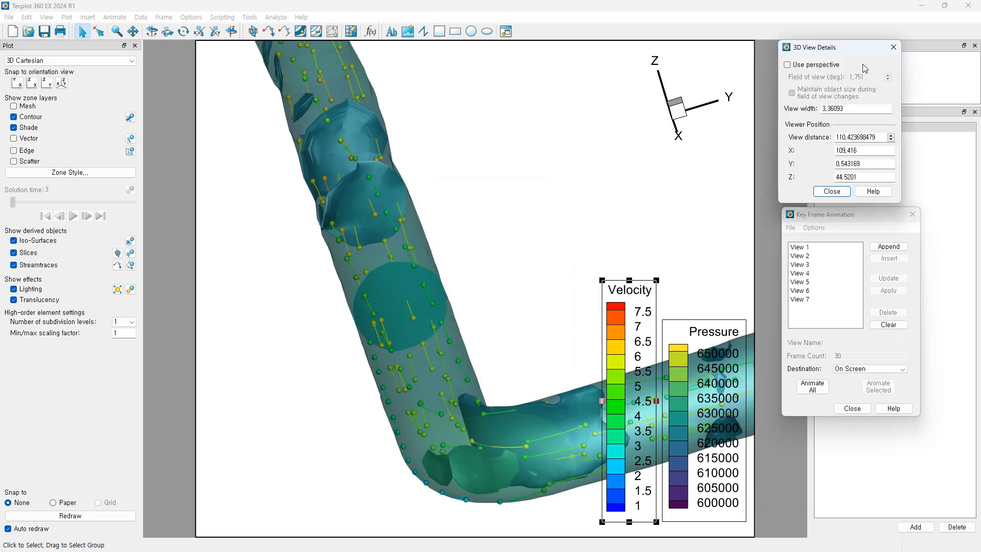
{"action": "left_click", "coordinate": [787, 65]}
{"action": "left_click", "coordinate": [888, 75]}
{"action": "left_click", "coordinate": [888, 75]}
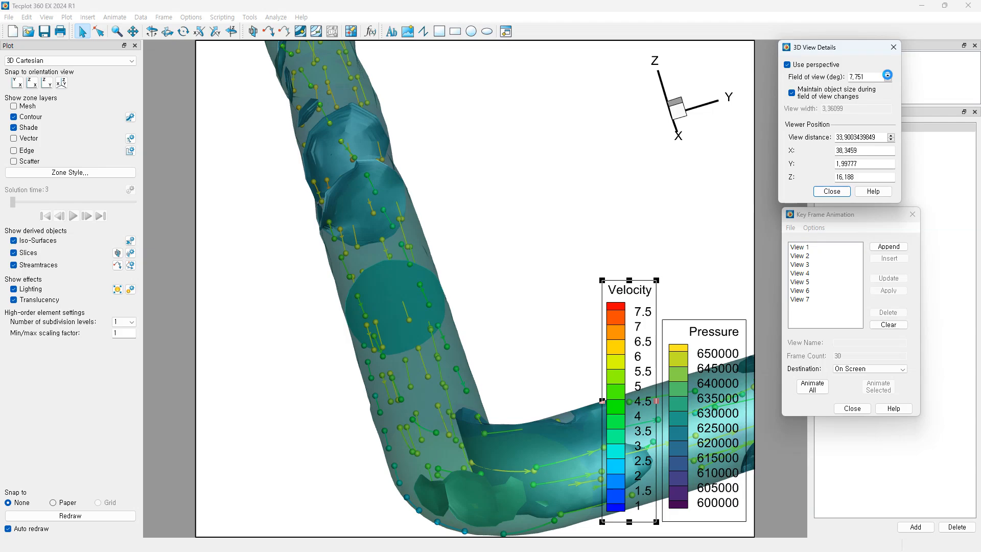
{"action": "left_click", "coordinate": [888, 75]}
{"action": "left_click", "coordinate": [888, 76]}
{"action": "left_click", "coordinate": [888, 75]}
Step: Append Views 8 to 10 and another key frame while widening the field of view to 43.75
{"action": "left_click", "coordinate": [892, 247]}
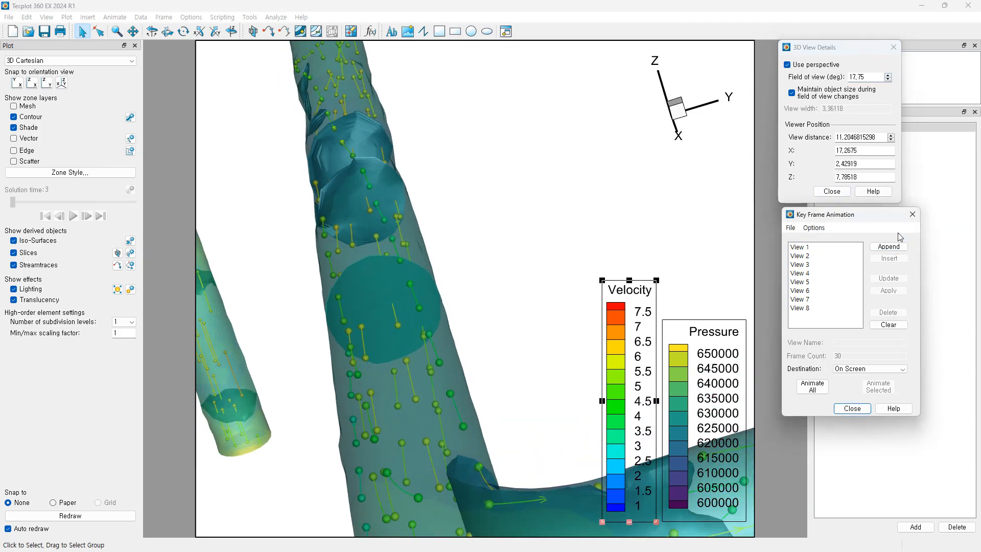
{"action": "left_click", "coordinate": [888, 75]}
{"action": "left_click", "coordinate": [887, 75]}
{"action": "left_click", "coordinate": [888, 75]}
{"action": "left_click", "coordinate": [888, 75]}
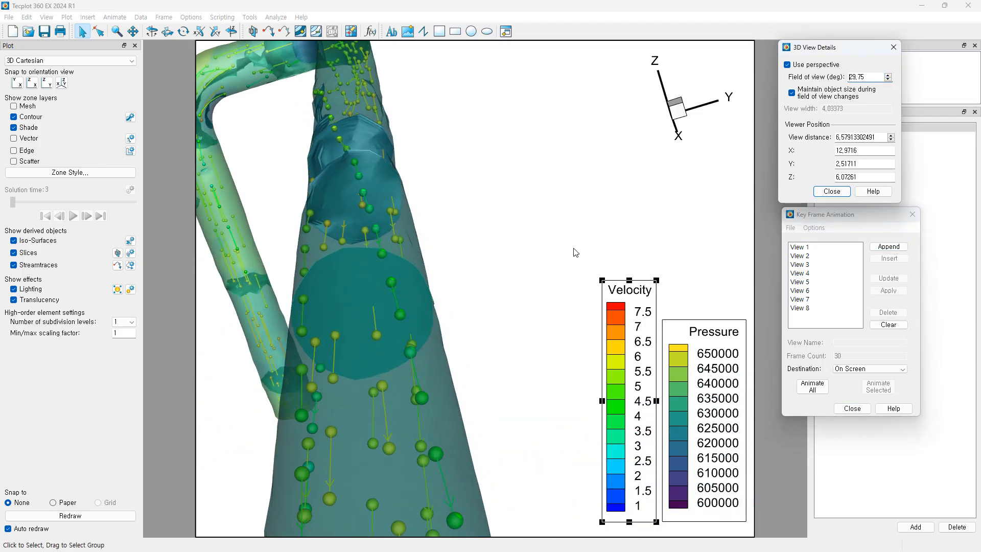
{"action": "right_click_drag", "start_coordinate": [498, 321], "coordinate": [504, 316], "text": "ctrl"}
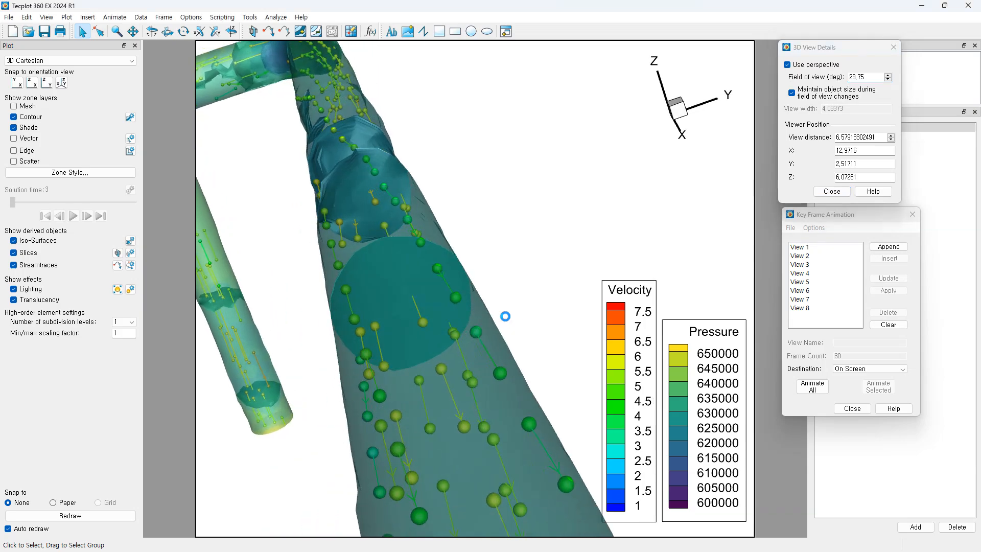
{"action": "left_click", "coordinate": [889, 247]}
{"action": "left_click", "coordinate": [888, 75]}
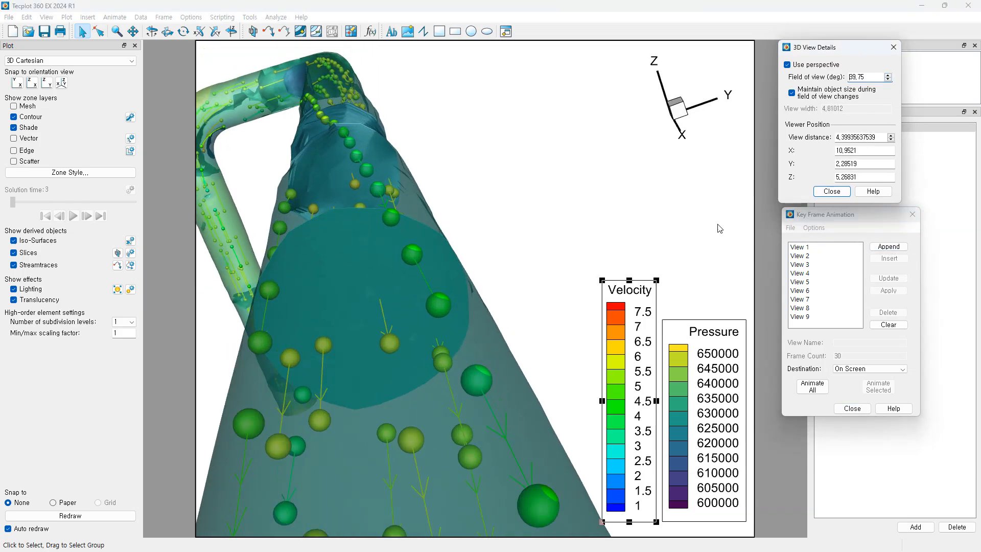
{"action": "right_click_drag", "start_coordinate": [578, 286], "coordinate": [589, 280], "text": "ctrl"}
{"action": "left_click", "coordinate": [893, 249]}
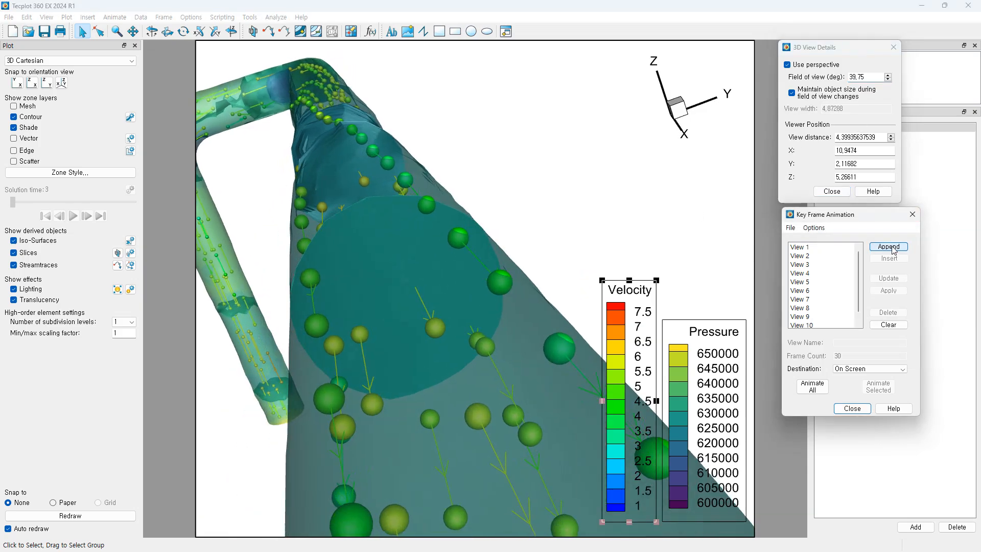
{"action": "left_click", "coordinate": [888, 75]}
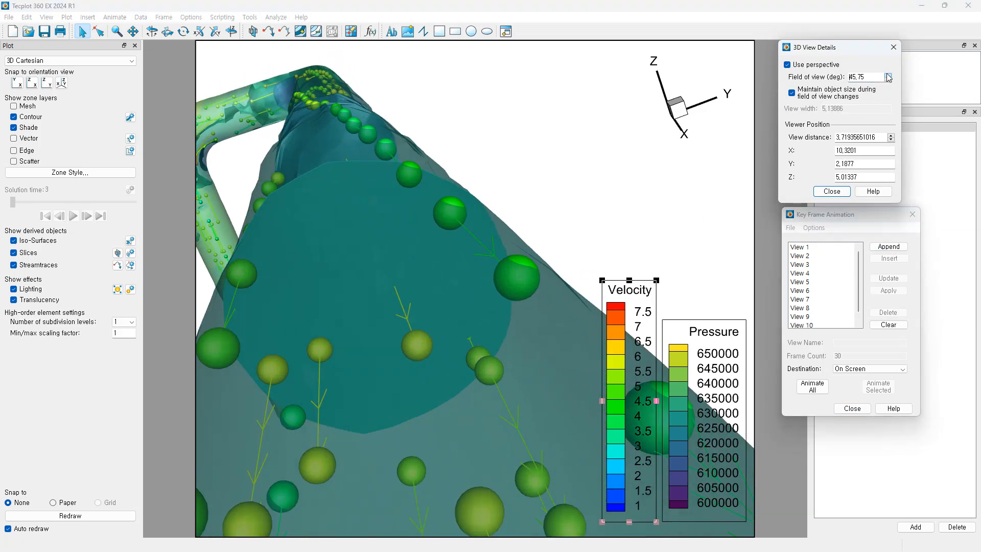
{"action": "left_click", "coordinate": [889, 246]}
Step: Keep rotating the scene and widening the field of view to about 100.5, appending a key frame each time
{"action": "middle_click_drag", "start_coordinate": [497, 354], "coordinate": [475, 230]}
{"action": "mouse_move", "coordinate": [473, 315]}
{"action": "right_mouse_down", "text": "ctrl"}
{"action": "mouse_move", "coordinate": [461, 281]}
{"action": "mouse_move", "coordinate": [461, 312]}
{"action": "right_mouse_up", "text": "ctrl"}
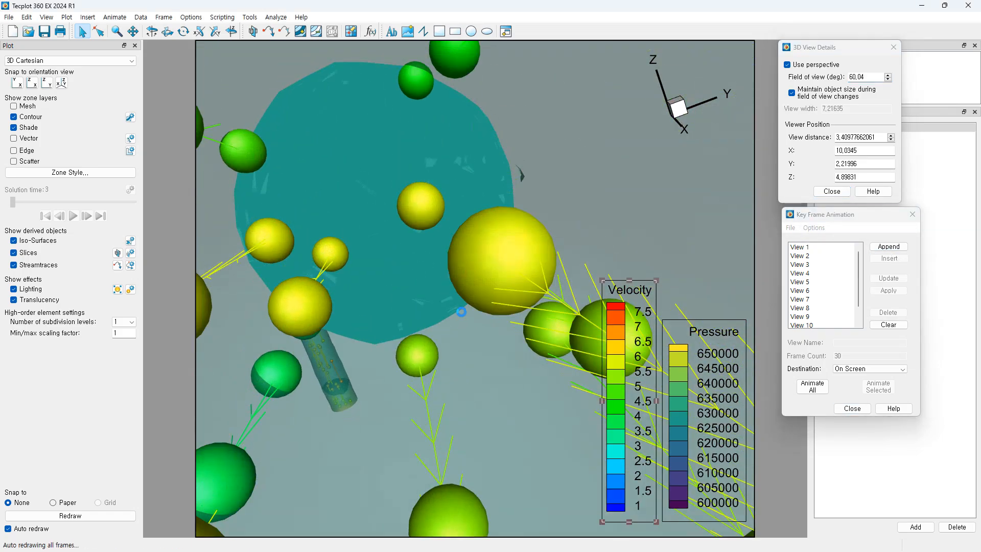
{"action": "left_click", "coordinate": [886, 246]}
{"action": "right_click_drag", "start_coordinate": [441, 297], "coordinate": [465, 298], "text": "ctrl"}
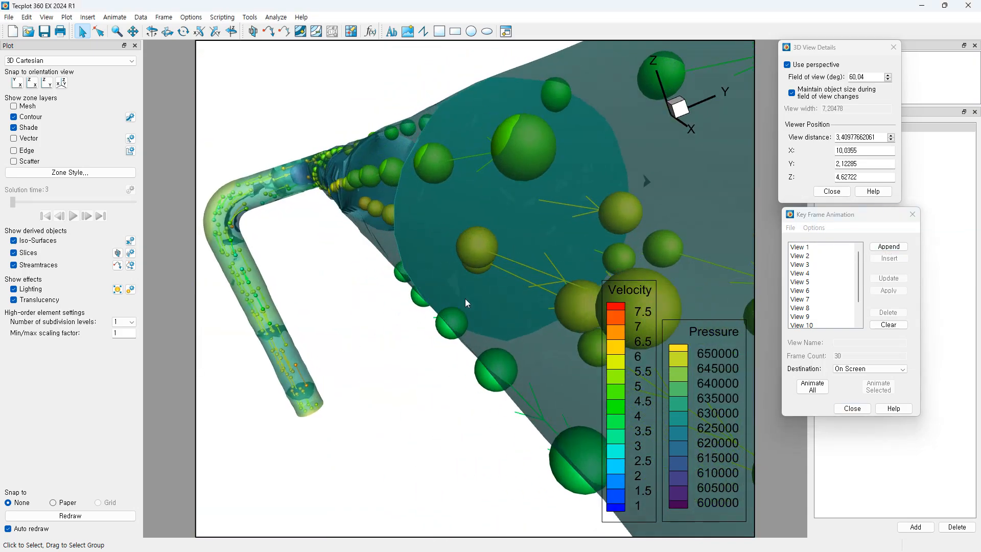
{"action": "left_click", "coordinate": [888, 247]}
{"action": "mouse_move", "coordinate": [580, 260]}
{"action": "right_mouse_down", "text": "ctrl"}
{"action": "mouse_move", "coordinate": [563, 259]}
{"action": "mouse_move", "coordinate": [582, 247]}
{"action": "mouse_move", "coordinate": [572, 250]}
{"action": "right_mouse_up", "text": "ctrl"}
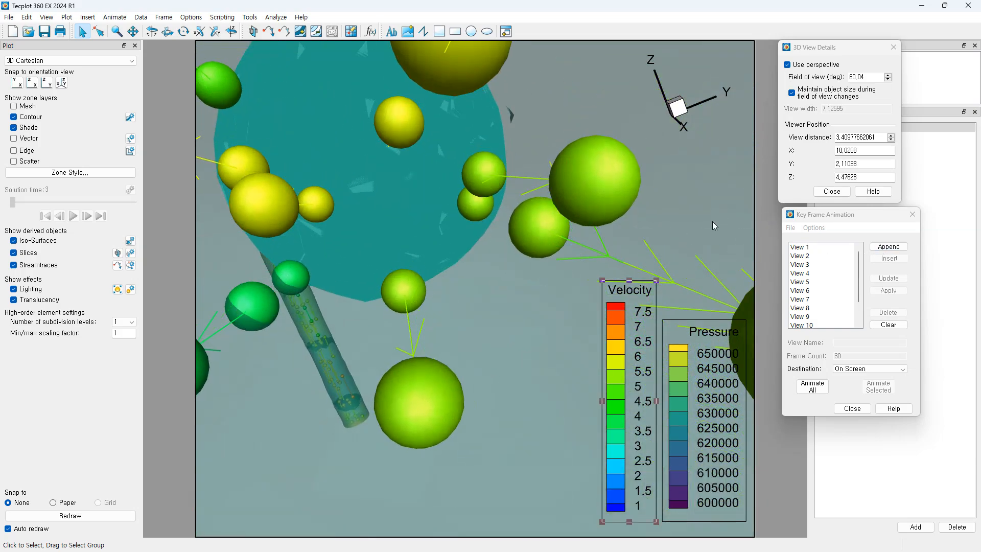
{"action": "left_click", "coordinate": [890, 248]}
{"action": "middle_click_drag", "start_coordinate": [462, 275], "coordinate": [457, 190]}
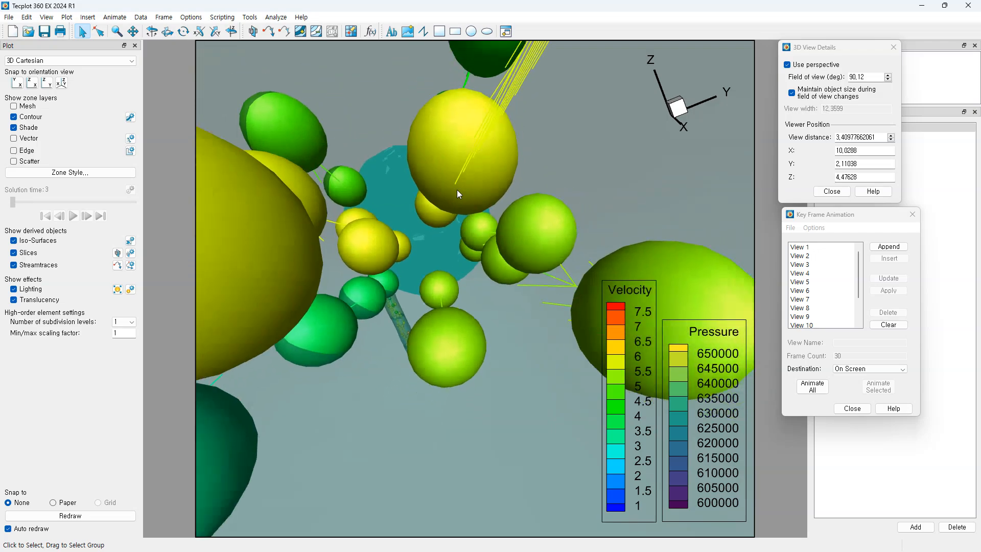
{"action": "left_click", "coordinate": [889, 246]}
{"action": "middle_click_drag", "start_coordinate": [452, 300], "coordinate": [482, 305]}
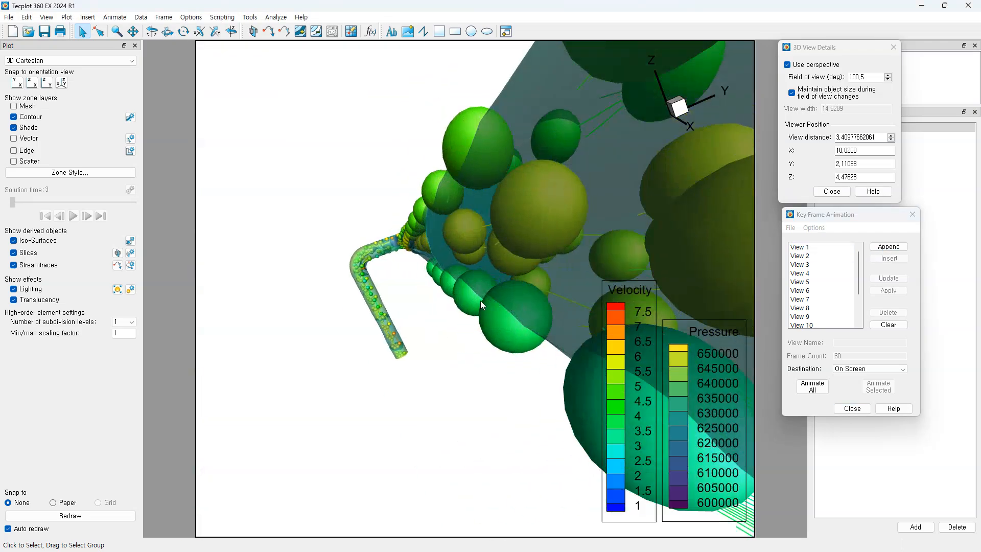
{"action": "right_click_drag", "start_coordinate": [480, 301], "coordinate": [500, 301], "text": "ctrl"}
{"action": "left_click", "coordinate": [886, 248]}
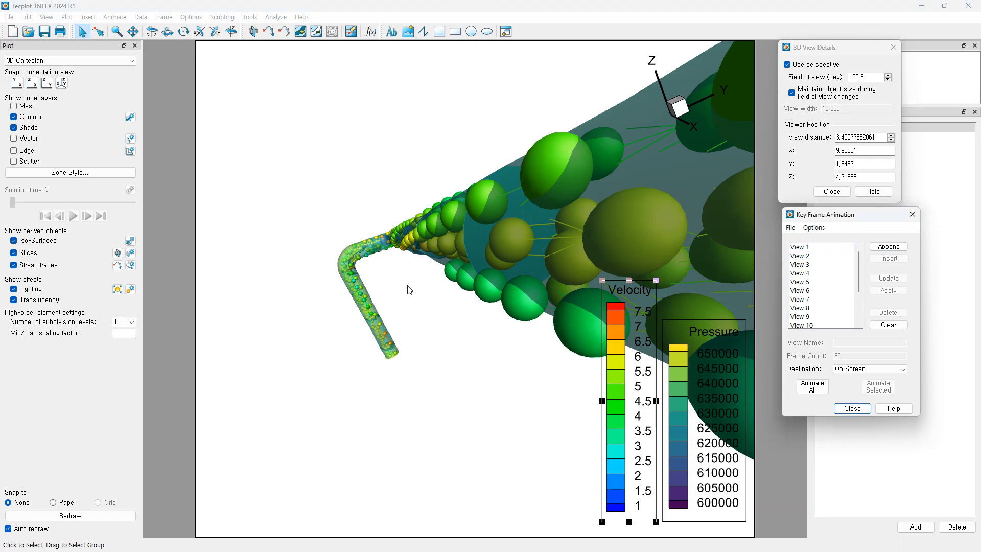
{"action": "right_click_drag", "start_coordinate": [410, 290], "coordinate": [485, 284], "text": "ctrl"}
{"action": "left_click", "coordinate": [889, 246]}
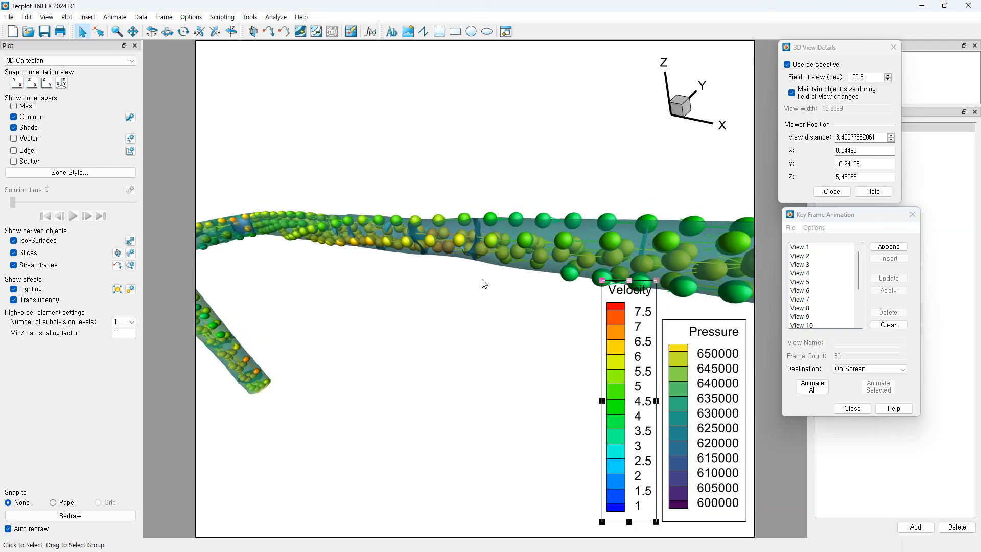
Step: Append the final key frames and play the fly-through across all views
{"action": "scroll", "coordinate": [482, 279], "scroll_direction": "up", "scroll_amount": 2}
{"action": "scroll", "coordinate": [482, 280], "scroll_direction": "down", "scroll_amount": 5}
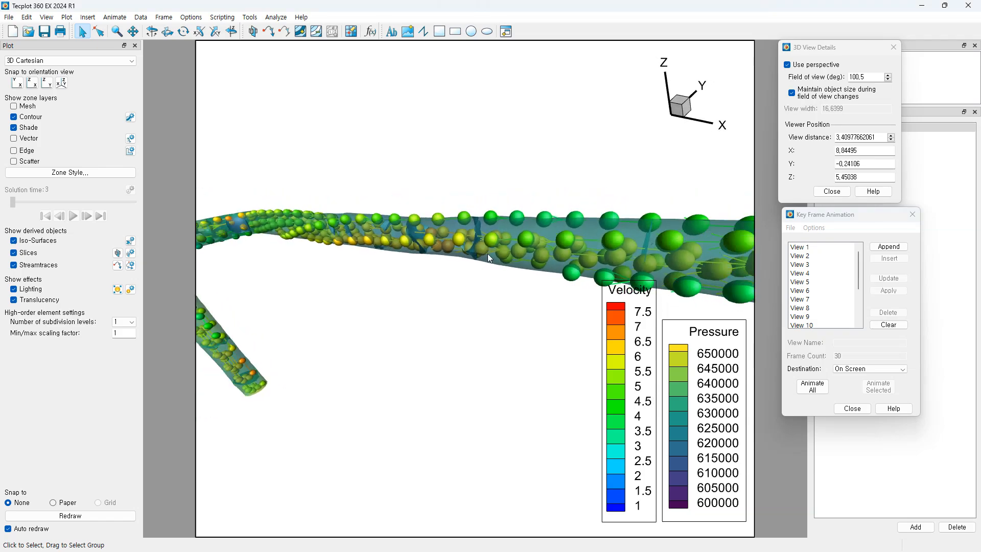
{"action": "left_click", "coordinate": [887, 250]}
{"action": "right_click_drag", "start_coordinate": [504, 339], "coordinate": [529, 336], "text": "ctrl"}
{"action": "left_click", "coordinate": [888, 249]}
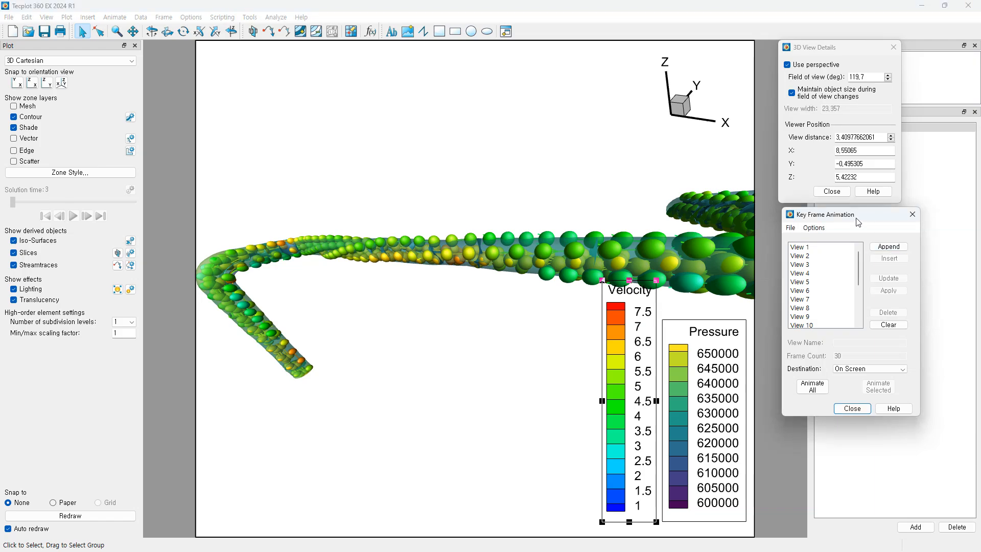
{"action": "left_click_drag", "start_coordinate": [859, 223], "coordinate": [848, 233]}
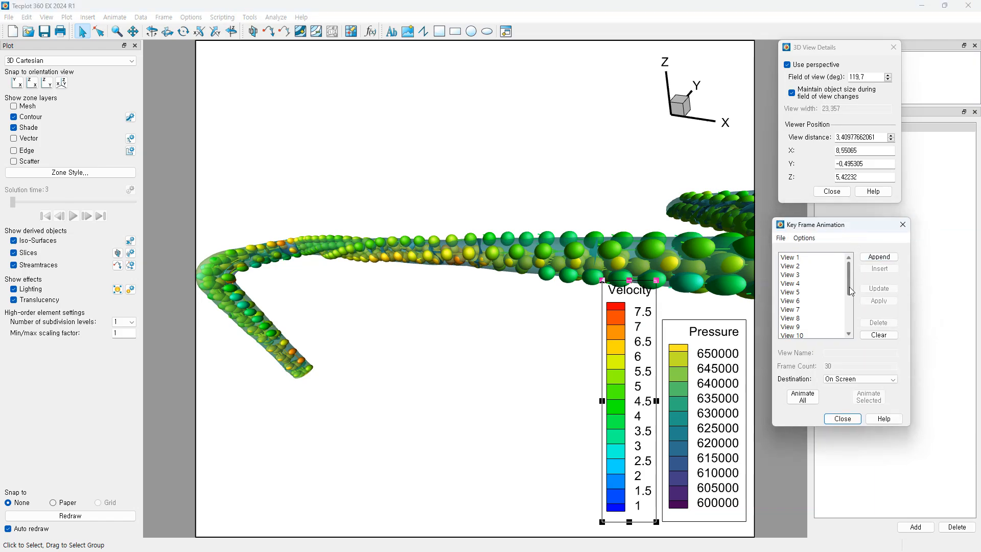
{"action": "left_click", "coordinate": [803, 397]}
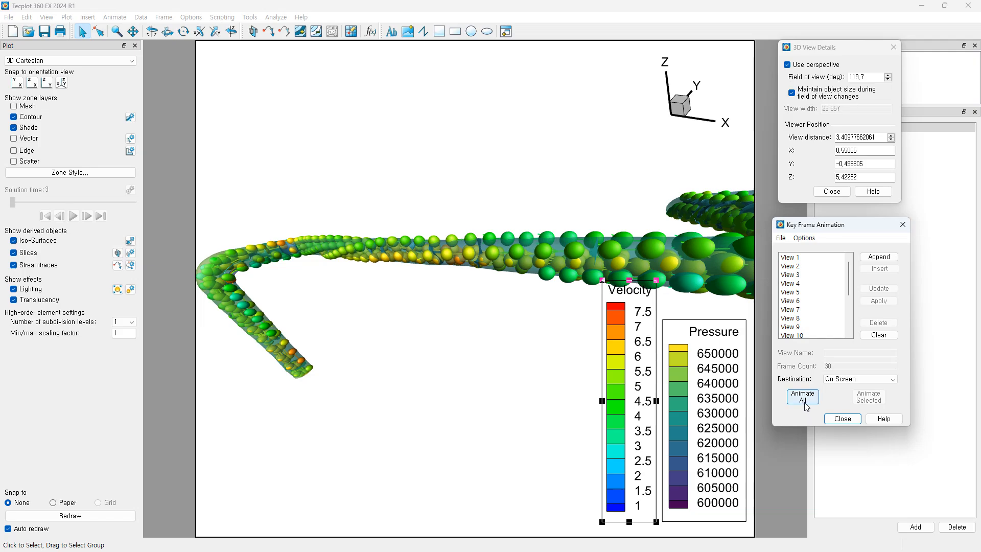
{"action": "left_click", "coordinate": [806, 399]}
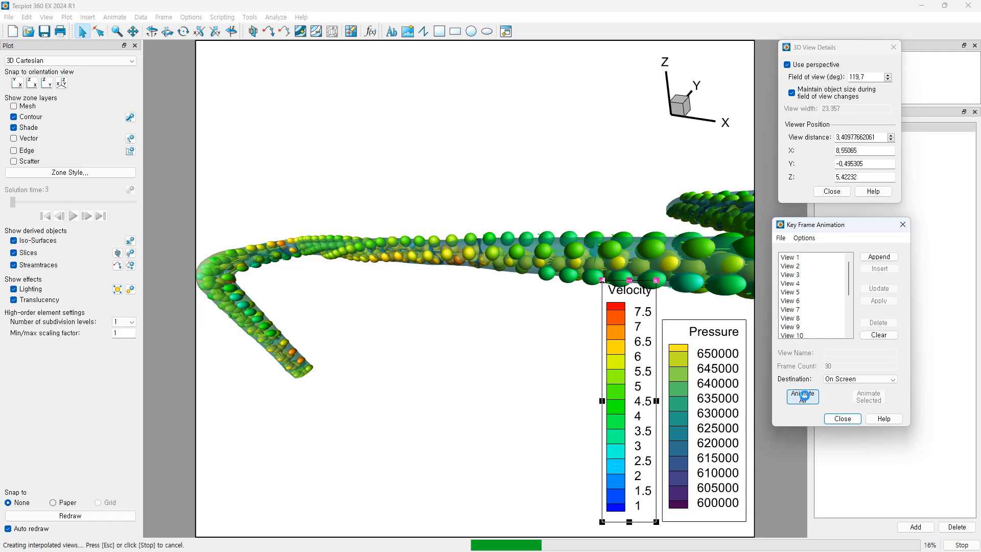
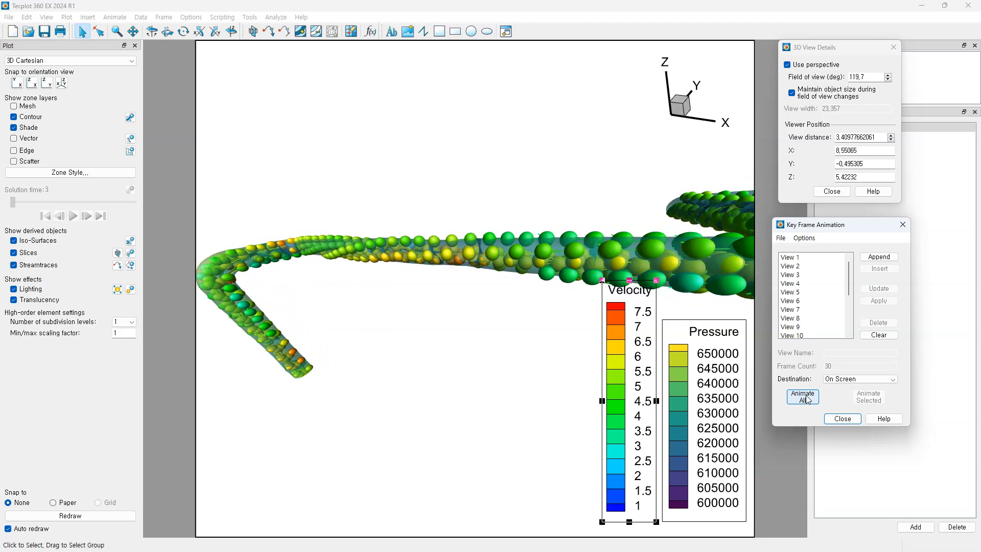
Step: Send the key-frame animation to a file, animate all views, and close both dialogs
{"action": "left_click", "coordinate": [860, 378]}
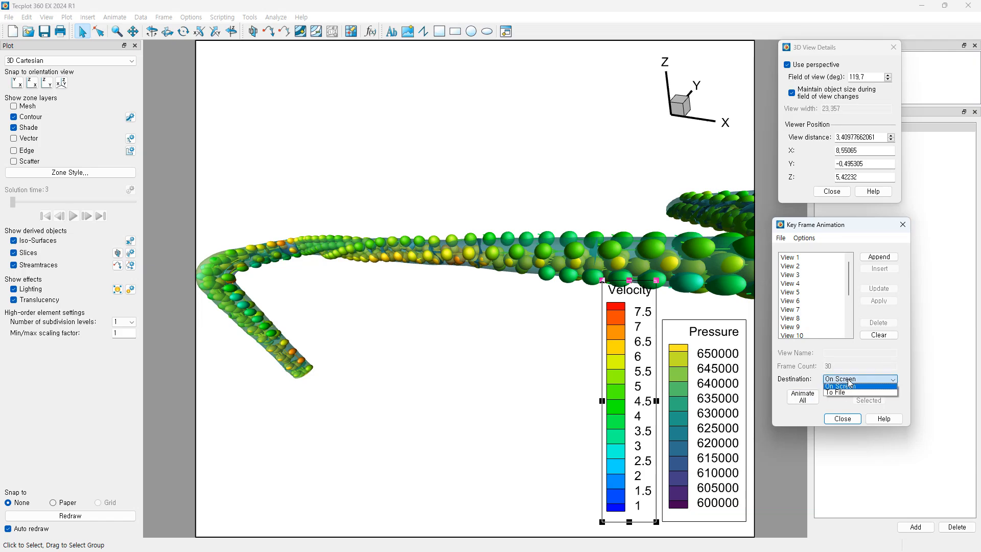
{"action": "left_click", "coordinate": [848, 392]}
{"action": "left_click", "coordinate": [838, 378]}
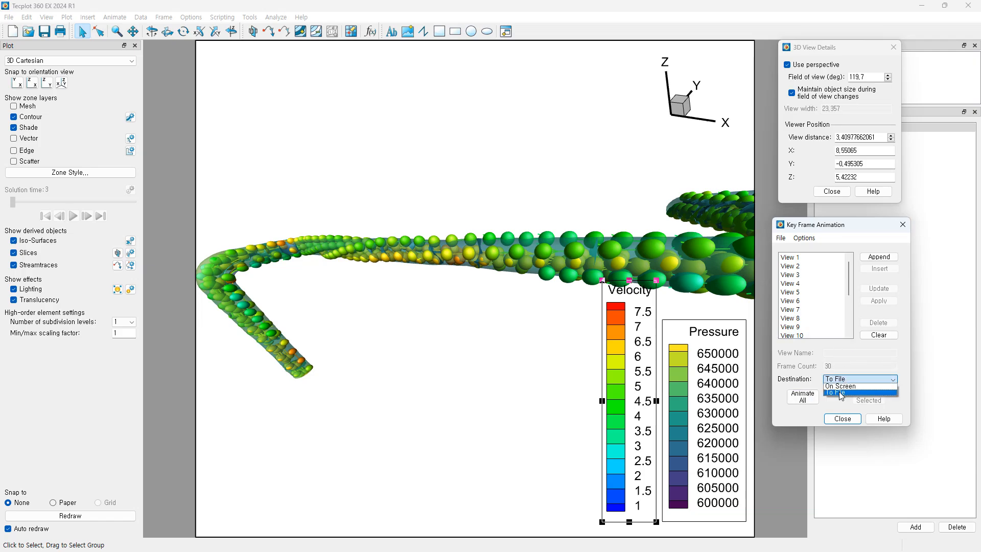
{"action": "left_click", "coordinate": [841, 384]}
{"action": "left_click", "coordinate": [800, 401]}
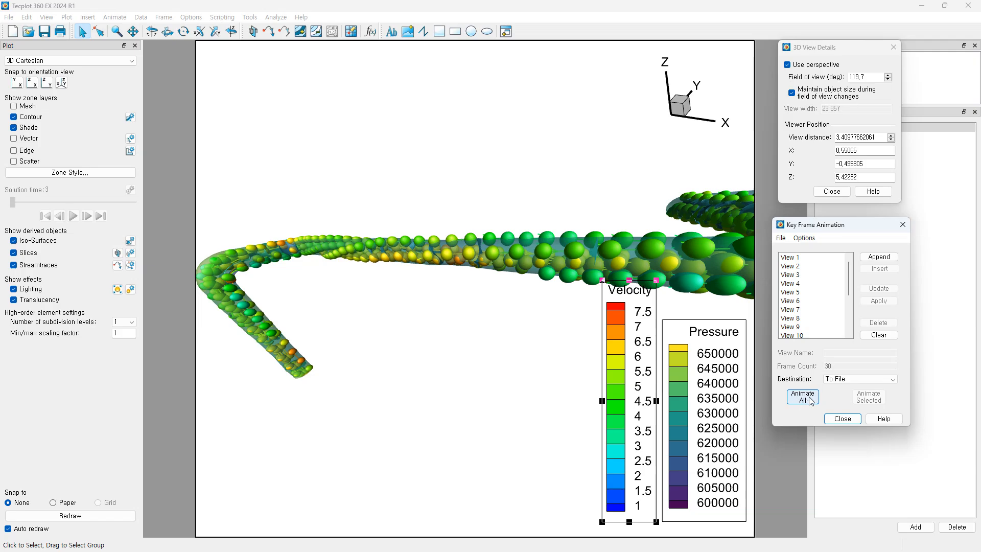
{"action": "left_click", "coordinate": [902, 230]}
{"action": "left_click", "coordinate": [832, 192]}
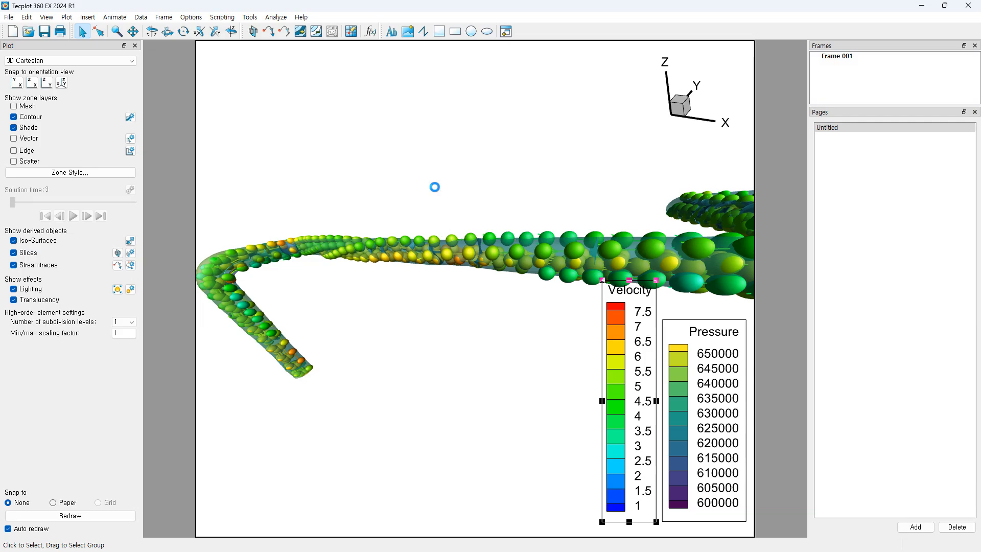
Step: Rotate the view to show the whole Z-shaped pipe and start Save Layout As
{"action": "middle_click_drag", "start_coordinate": [624, 238], "coordinate": [514, 321]}
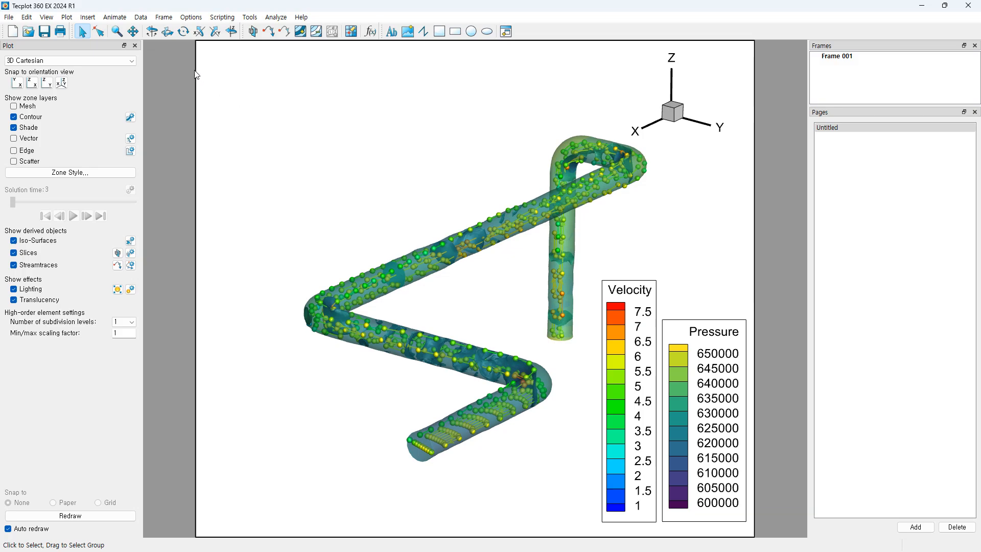
{"action": "left_click", "coordinate": [45, 33]}
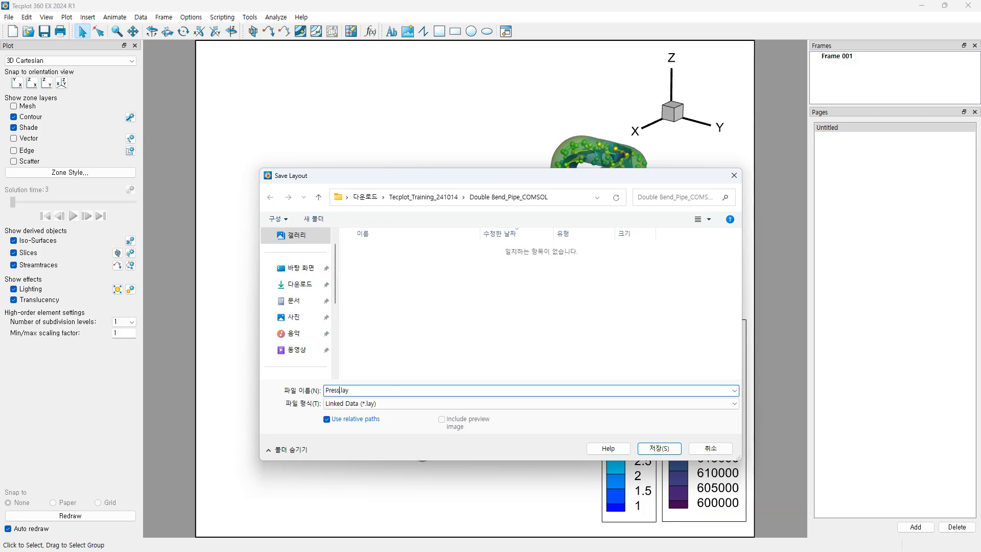
Step: Save the layout as Pressure.lay, then slightly zoom, pan and rotate the pipe
{"action": "left_click", "coordinate": [661, 450]}
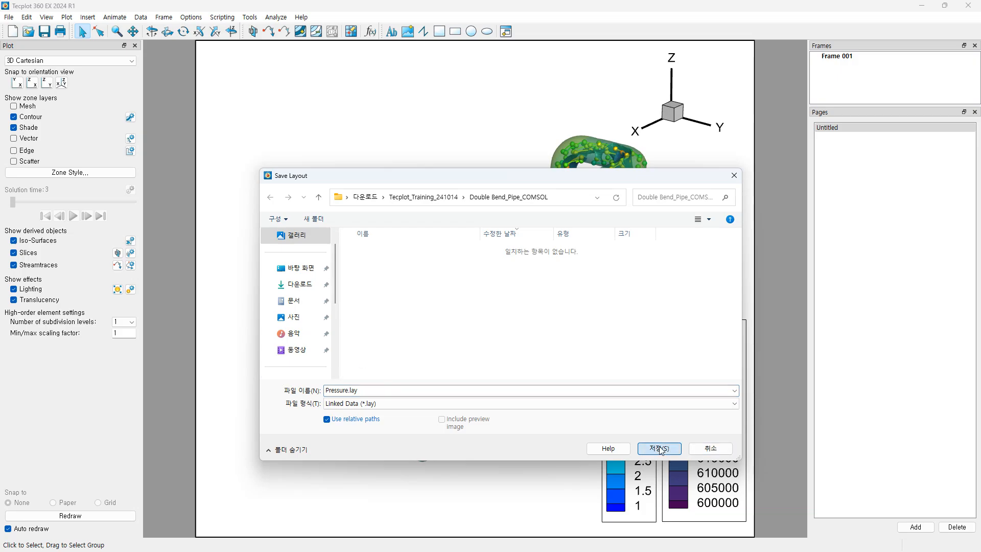
{"action": "mouse_move", "coordinate": [468, 311]}
{"action": "middle_mouse_down"}
{"action": "mouse_move", "coordinate": [480, 280]}
{"action": "mouse_move", "coordinate": [479, 298]}
{"action": "middle_mouse_up"}
{"action": "mouse_move", "coordinate": [520, 300]}
{"action": "right_mouse_down"}
{"action": "mouse_move", "coordinate": [511, 323]}
{"action": "mouse_move", "coordinate": [515, 303]}
{"action": "right_mouse_up"}
{"action": "scroll", "coordinate": [516, 307], "scroll_direction": "up", "scroll_amount": 3}
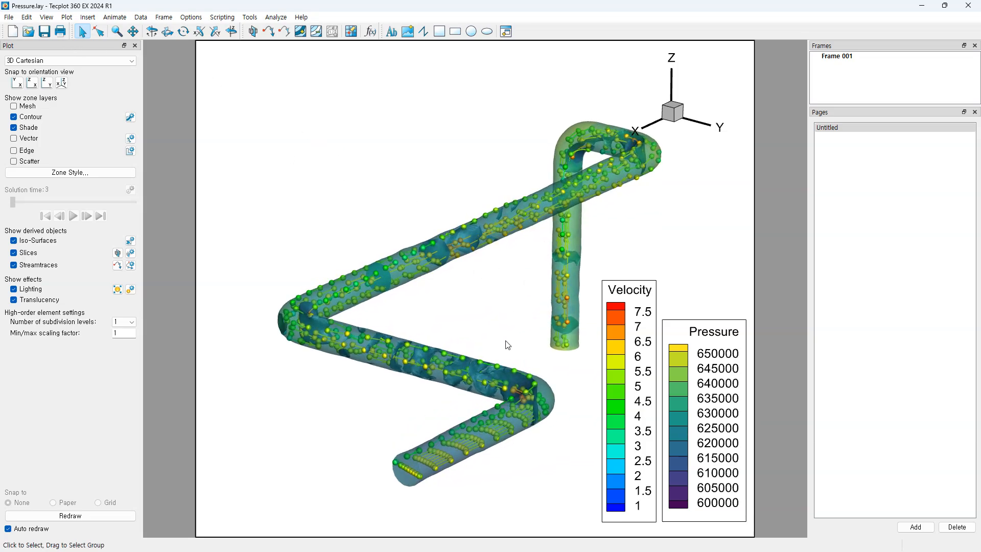
{"action": "middle_click_drag", "start_coordinate": [507, 345], "coordinate": [519, 306]}
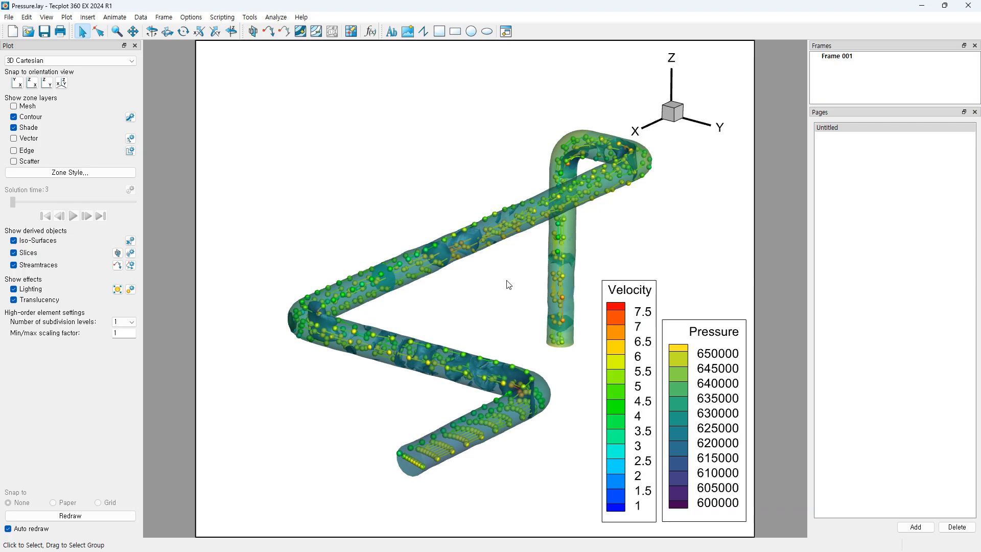
{"action": "mouse_move", "coordinate": [514, 305]}
{"action": "right_mouse_down", "text": "ctrl"}
{"action": "mouse_move", "coordinate": [489, 317]}
{"action": "mouse_move", "coordinate": [526, 312]}
{"action": "mouse_move", "coordinate": [515, 308]}
{"action": "right_mouse_up", "text": "ctrl"}
{"action": "middle_click_drag", "start_coordinate": [481, 313], "coordinate": [481, 323]}
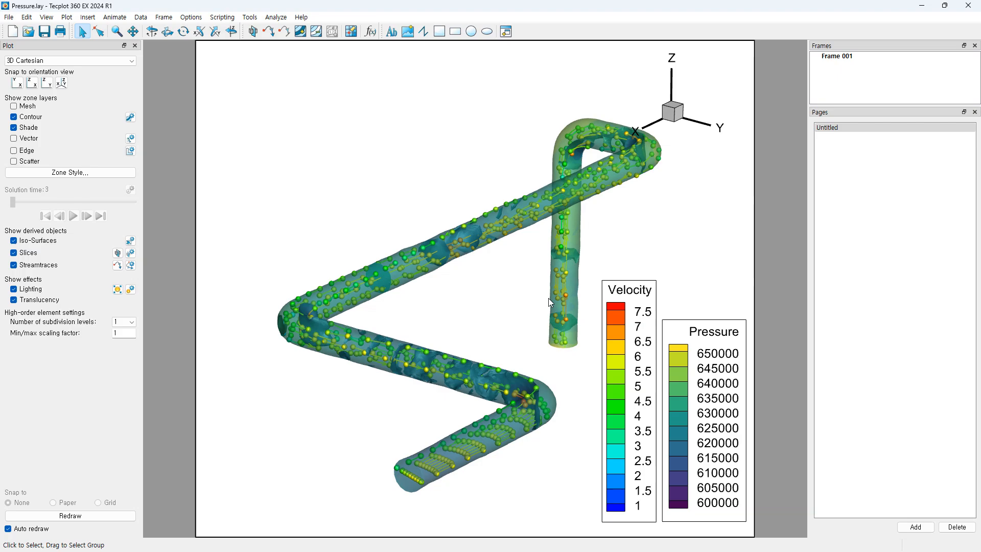
{"action": "left_click", "coordinate": [11, 19]}
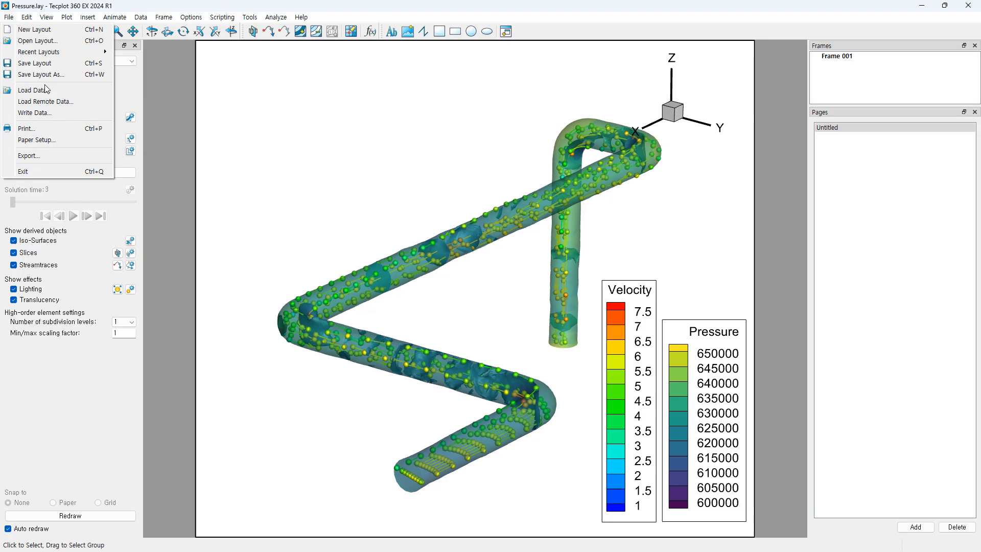
{"action": "left_click", "coordinate": [33, 113]}
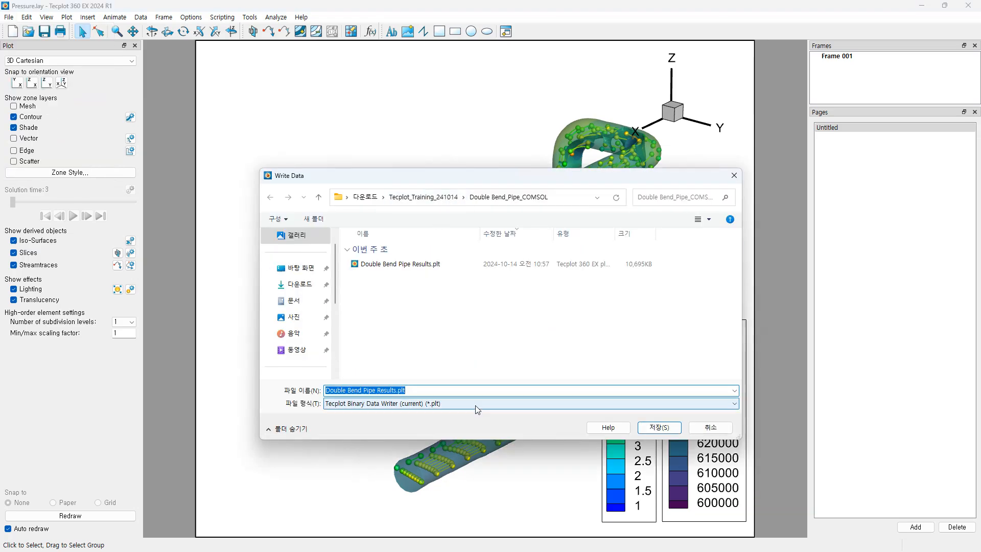
{"action": "left_click", "coordinate": [475, 406]}
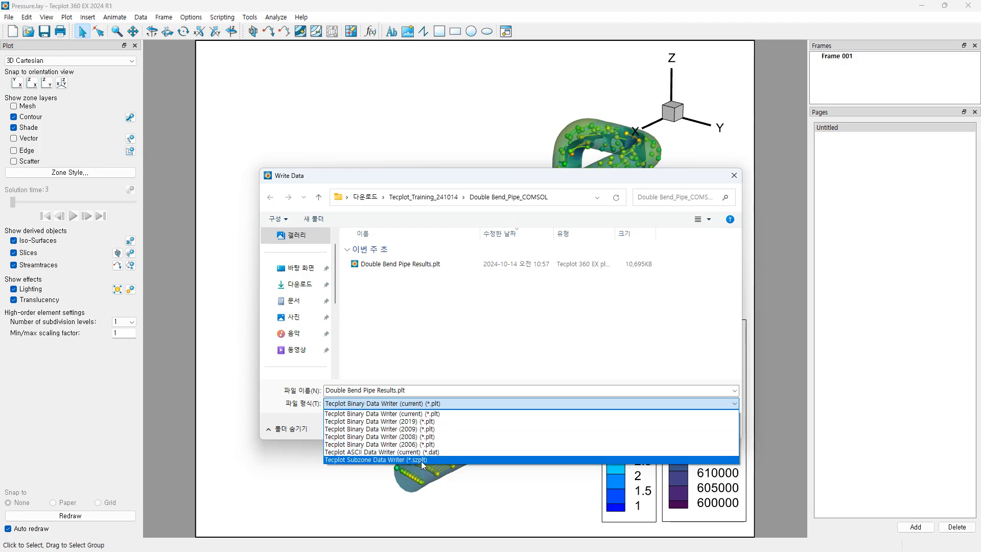
{"action": "left_click", "coordinate": [551, 313]}
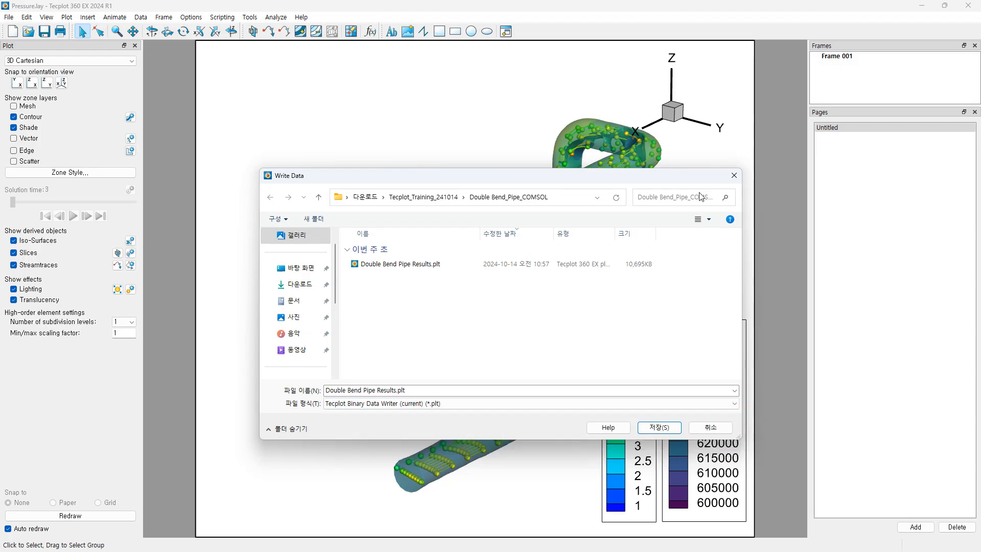
Step: Cancel writing the data file and turn the pipe slightly about its vertical axis
{"action": "left_click", "coordinate": [734, 176]}
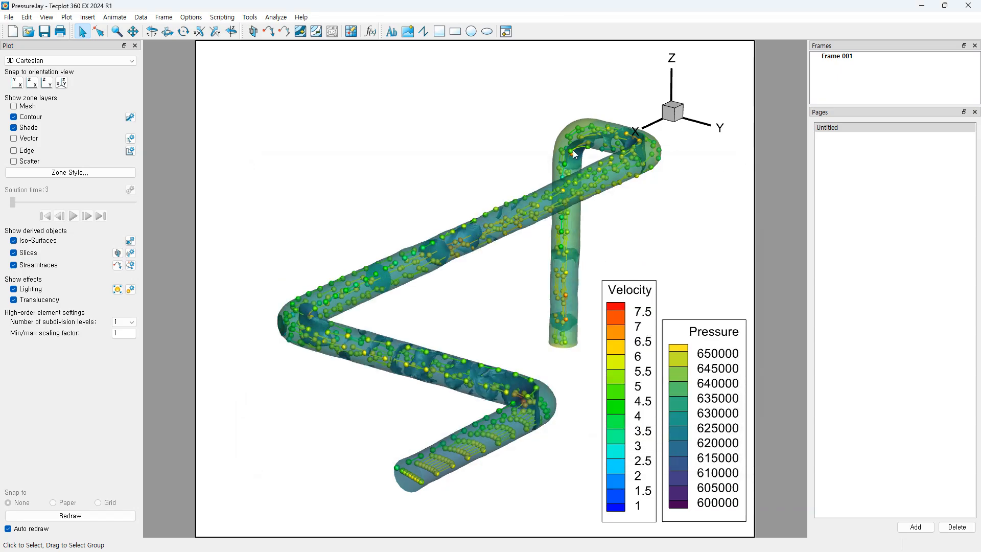
{"action": "mouse_move", "coordinate": [383, 197]}
{"action": "middle_mouse_down"}
{"action": "mouse_move", "coordinate": [352, 199]}
{"action": "mouse_move", "coordinate": [364, 197]}
{"action": "mouse_move", "coordinate": [353, 216]}
{"action": "mouse_move", "coordinate": [353, 174]}
{"action": "mouse_move", "coordinate": [511, 319]}
{"action": "mouse_move", "coordinate": [451, 328]}
{"action": "mouse_move", "coordinate": [541, 328]}
{"action": "mouse_move", "coordinate": [515, 332]}
{"action": "middle_mouse_up"}
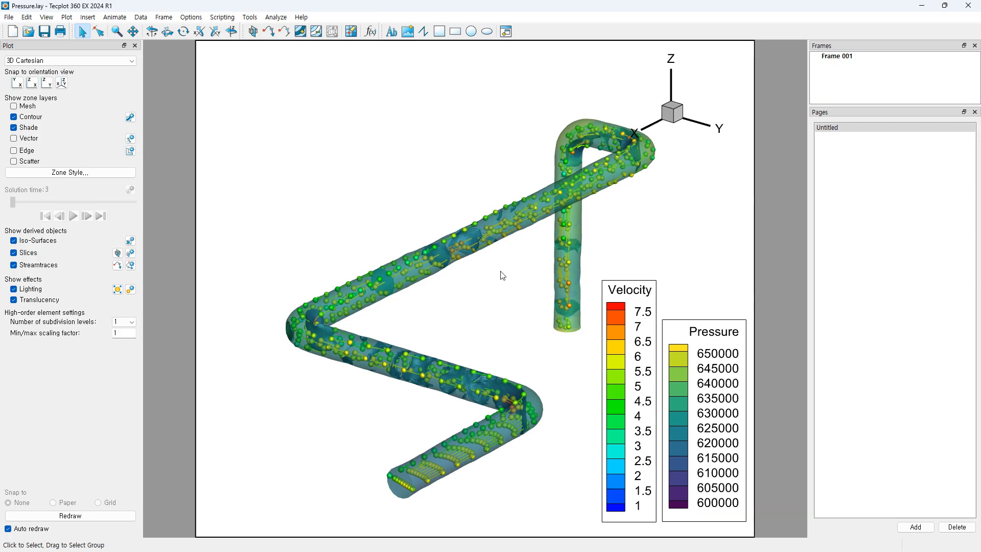
{"action": "scroll", "coordinate": [487, 308], "scroll_direction": "up", "scroll_amount": 2}
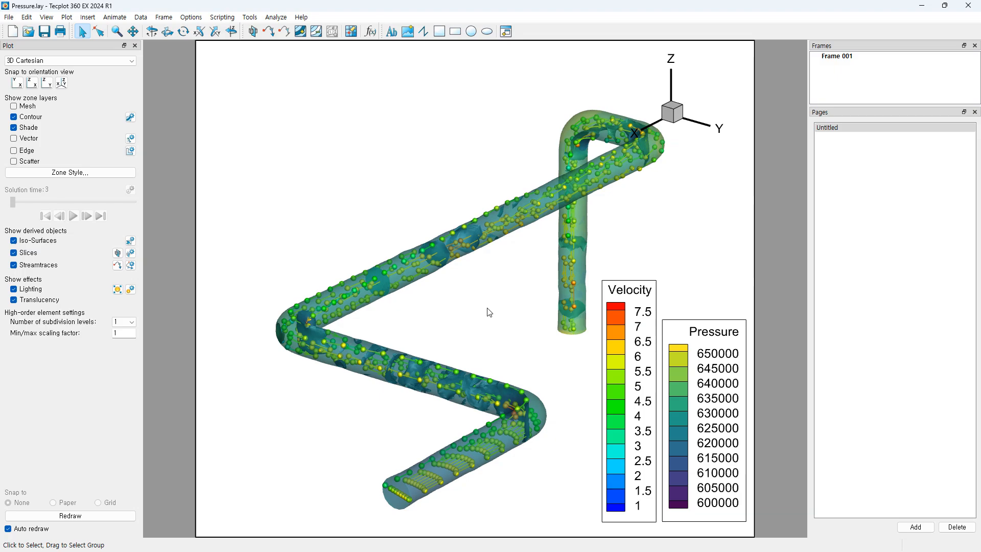
Step: Show the Pressure contour details (600000–650000, Sequential - Viridis) and move the dialog aside
{"action": "middle_click_drag", "start_coordinate": [469, 218], "coordinate": [456, 190]}
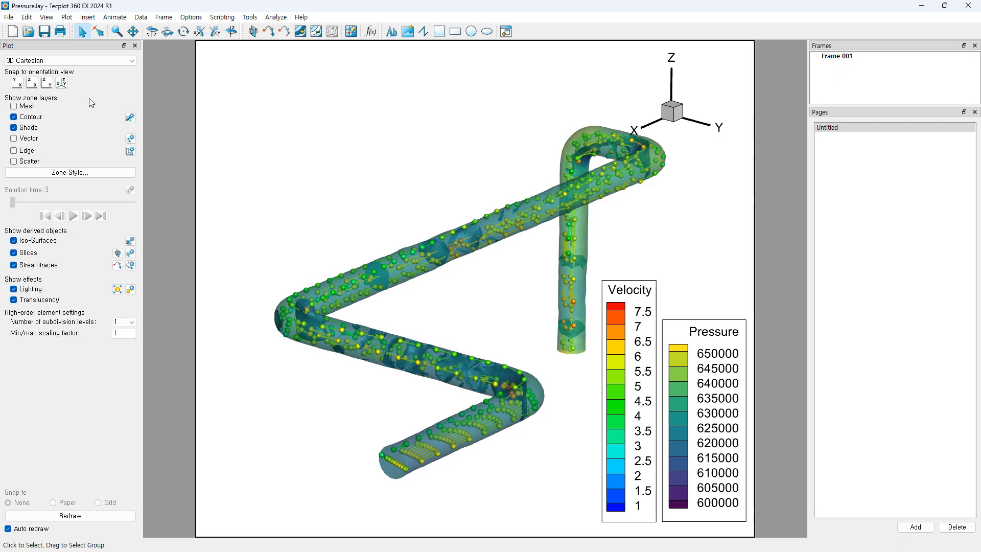
{"action": "left_click", "coordinate": [131, 118]}
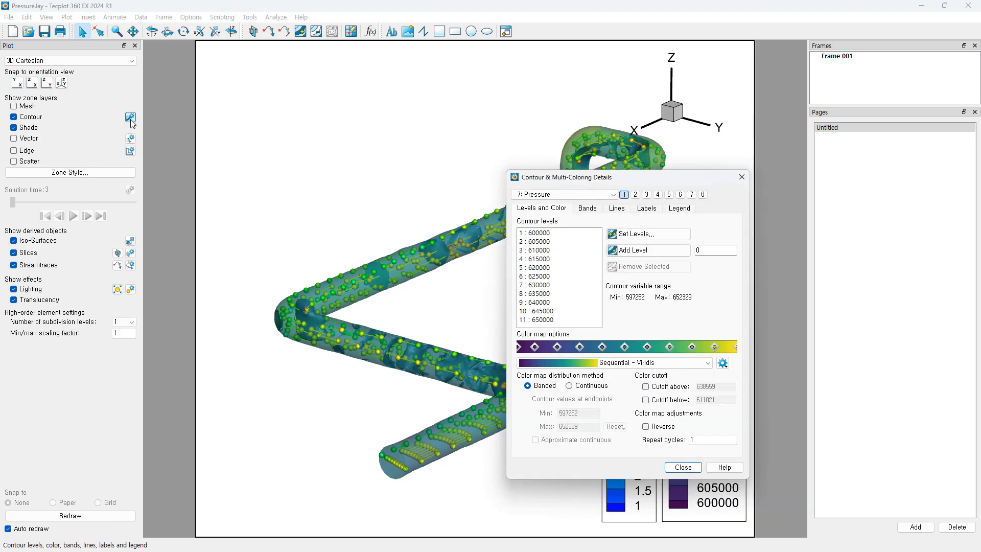
{"action": "left_click_drag", "start_coordinate": [625, 180], "coordinate": [373, 147]}
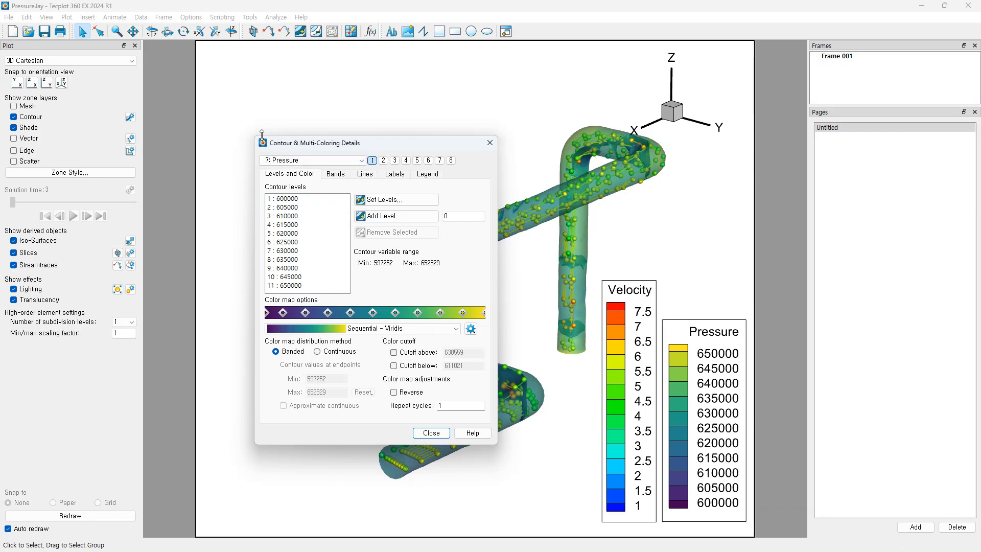
Step: Open the contour Help page and browse the manual's Contour Levels and Color section
{"action": "left_click", "coordinate": [474, 434]}
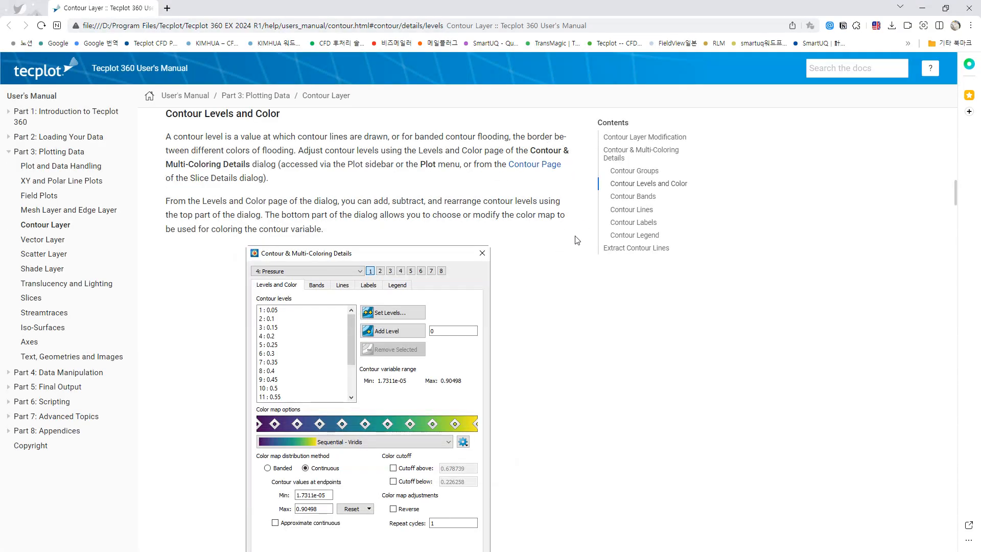
{"action": "scroll", "coordinate": [525, 260], "scroll_direction": "up", "scroll_amount": 1}
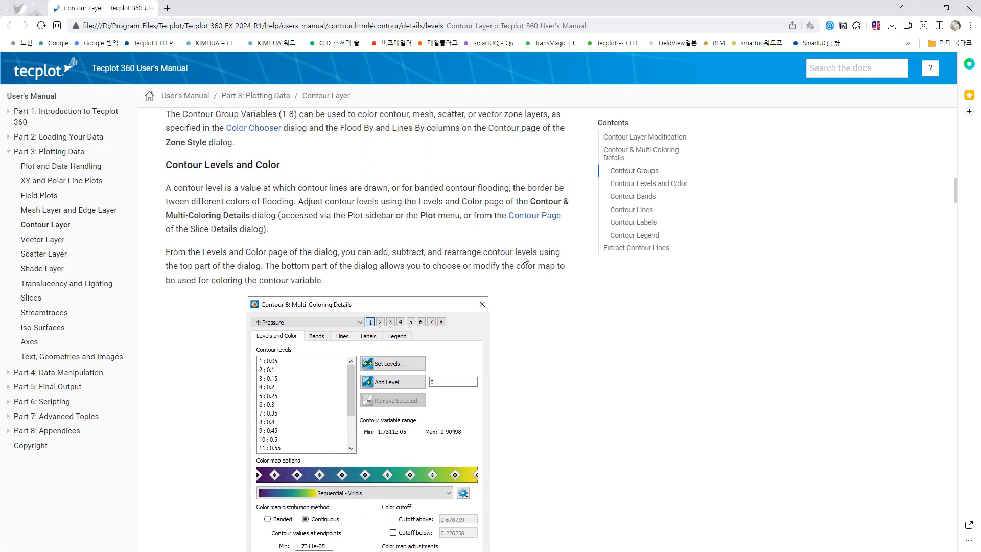
{"action": "scroll", "coordinate": [519, 255], "scroll_direction": "down", "scroll_amount": 1}
{"action": "scroll", "coordinate": [520, 254], "scroll_direction": "up", "scroll_amount": 1}
{"action": "scroll", "coordinate": [520, 254], "scroll_direction": "up", "scroll_amount": 1}
{"action": "scroll", "coordinate": [520, 254], "scroll_direction": "down", "scroll_amount": 2}
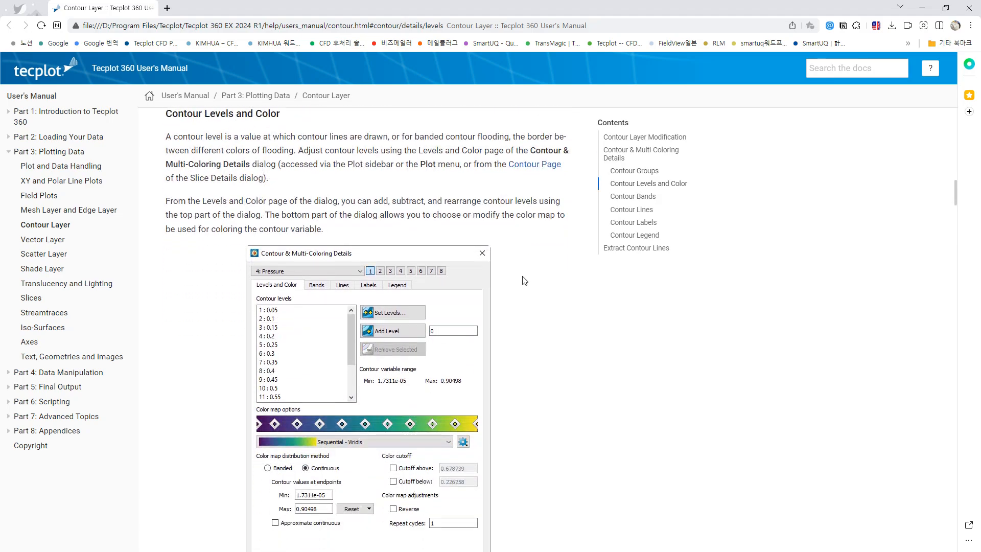
{"action": "scroll", "coordinate": [525, 280], "scroll_direction": "up", "scroll_amount": 1}
{"action": "scroll", "coordinate": [525, 280], "scroll_direction": "down", "scroll_amount": 3}
{"action": "scroll", "coordinate": [525, 280], "scroll_direction": "up", "scroll_amount": 2}
{"action": "scroll", "coordinate": [523, 278], "scroll_direction": "down", "scroll_amount": 10}
{"action": "scroll", "coordinate": [523, 278], "scroll_direction": "up", "scroll_amount": 6}
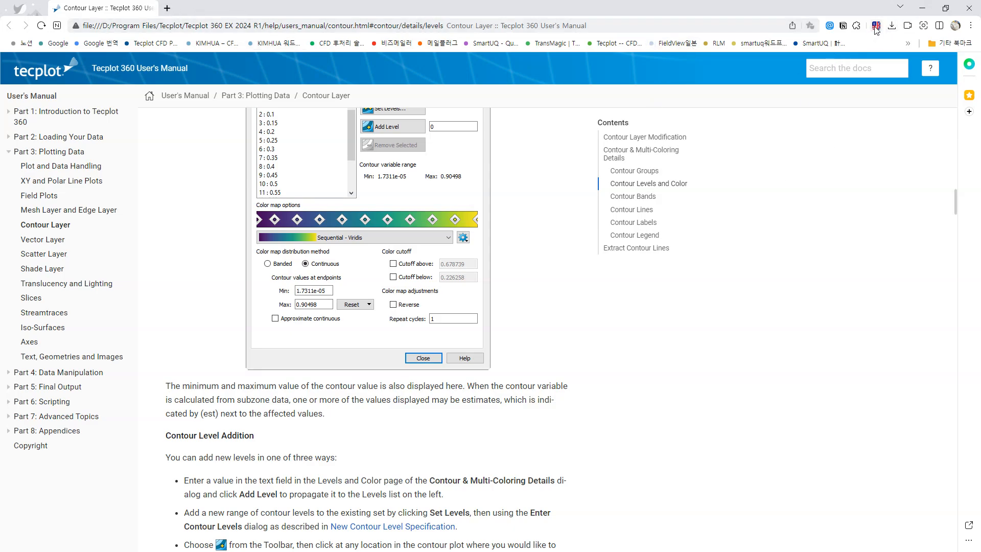
{"action": "scroll", "coordinate": [227, 305], "scroll_direction": "down", "scroll_amount": 3}
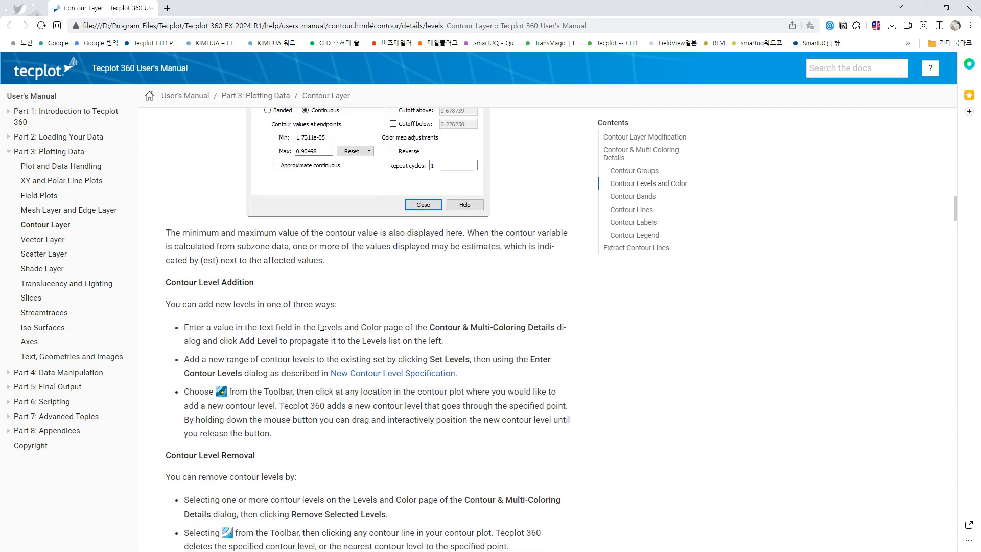
{"action": "scroll", "coordinate": [322, 335], "scroll_direction": "down", "scroll_amount": 4}
{"action": "scroll", "coordinate": [477, 309], "scroll_direction": "up", "scroll_amount": 12}
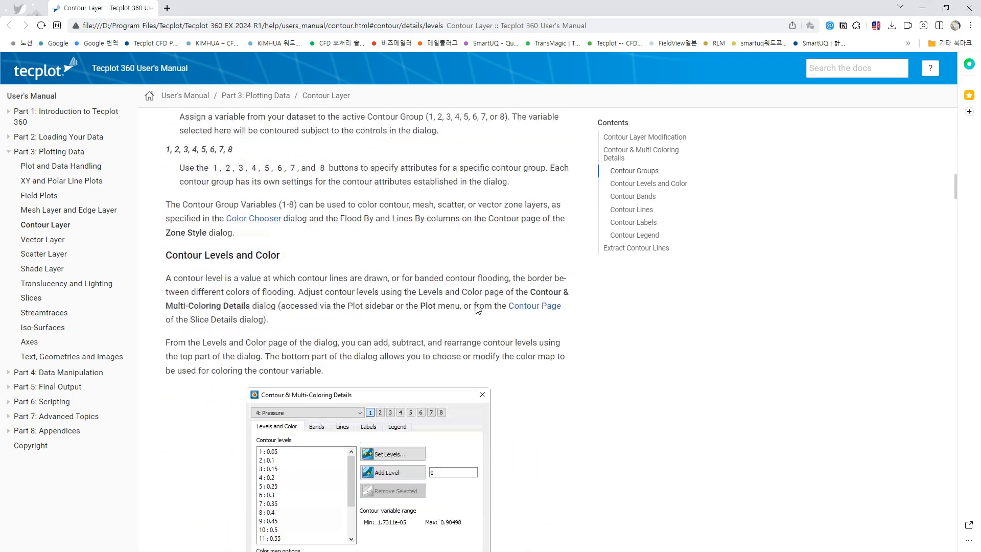
Step: Minimize the manual, close the contour details, and select then deselect the plot frame
{"action": "left_click", "coordinate": [923, 8]}
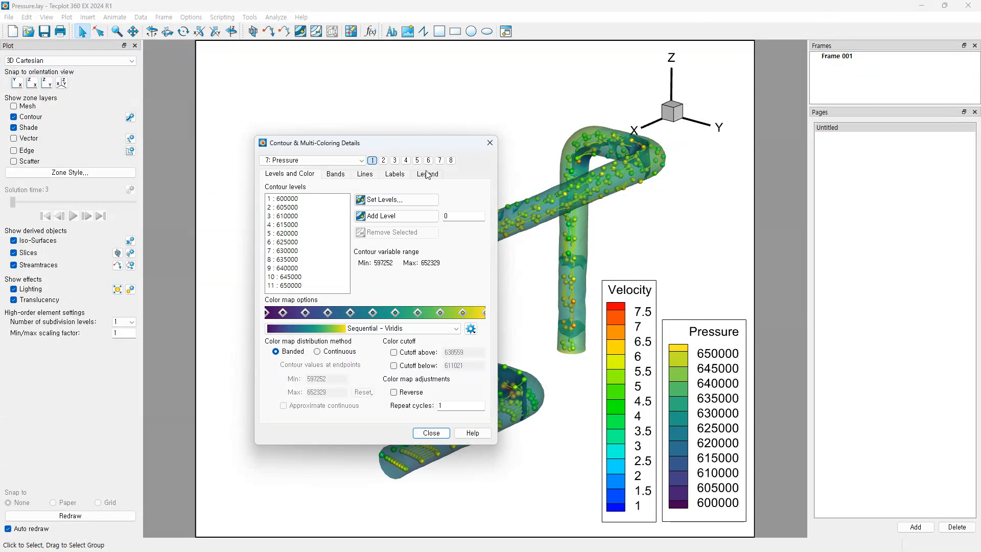
{"action": "left_click", "coordinate": [432, 434]}
{"action": "left_click", "coordinate": [761, 245]}
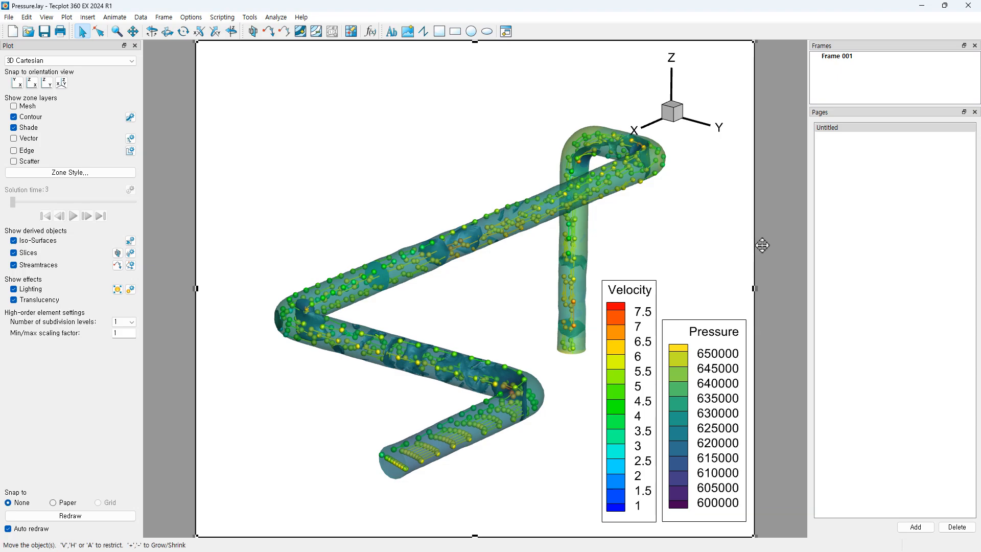
{"action": "left_click", "coordinate": [792, 223]}
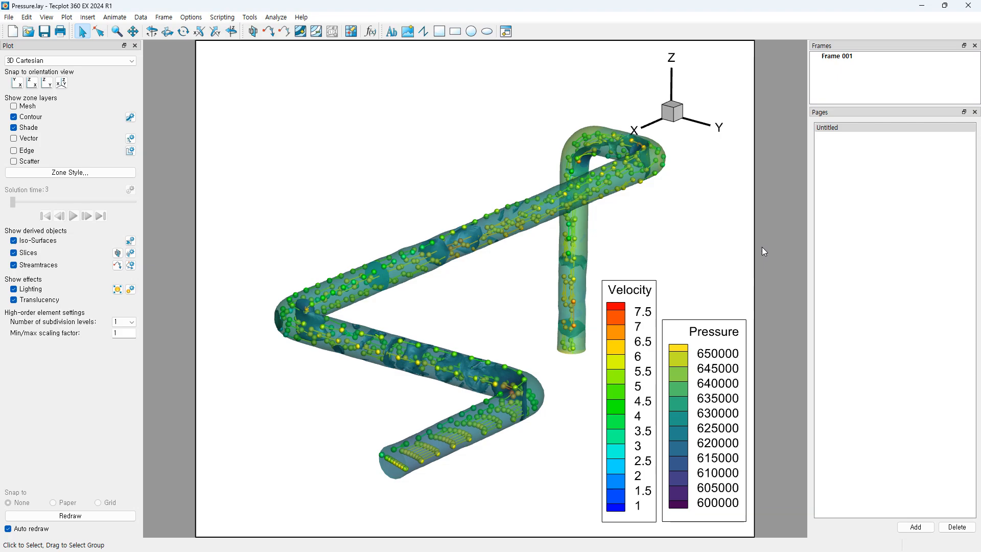
Step: Add a text label with the contact e-mail address near the top of the plot
{"action": "left_click", "coordinate": [391, 32]}
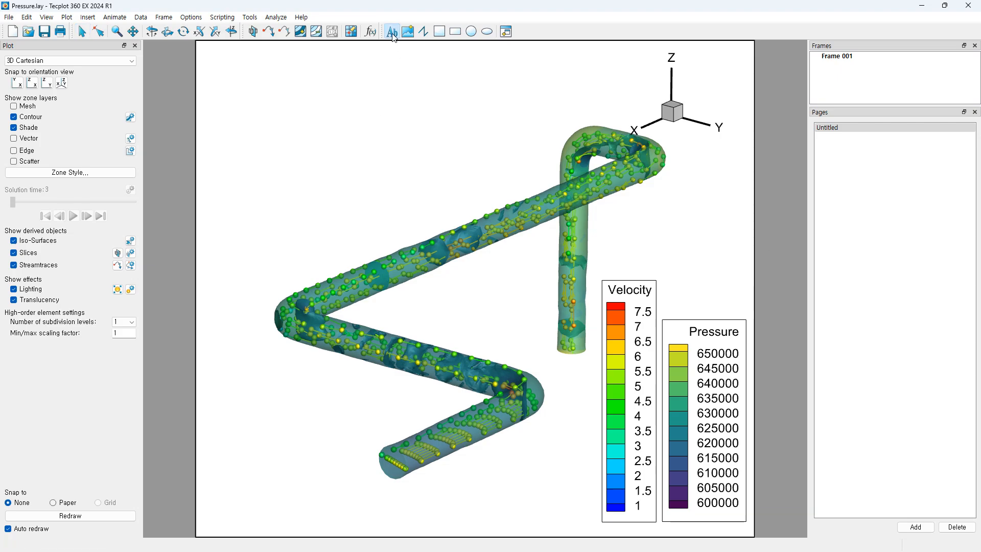
{"action": "left_click", "coordinate": [359, 91]}
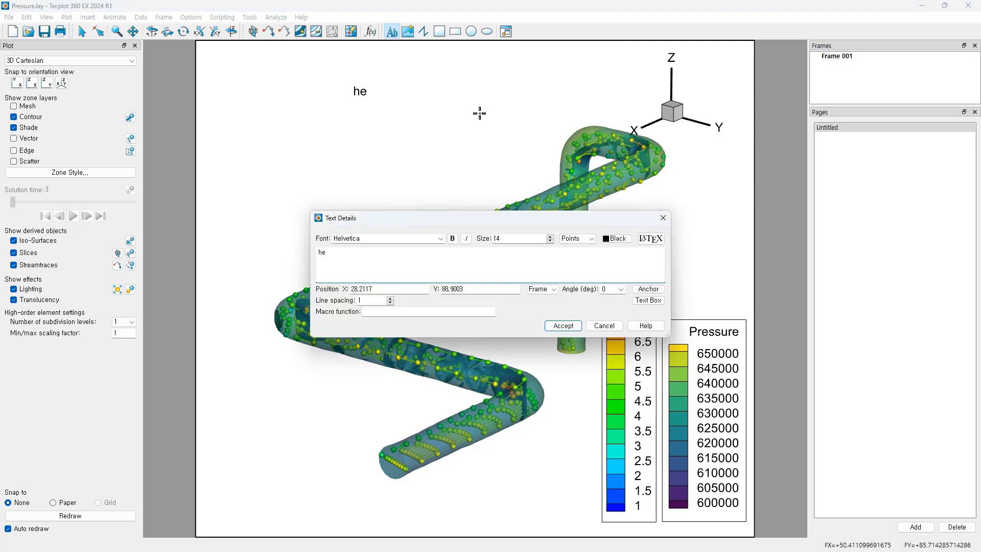
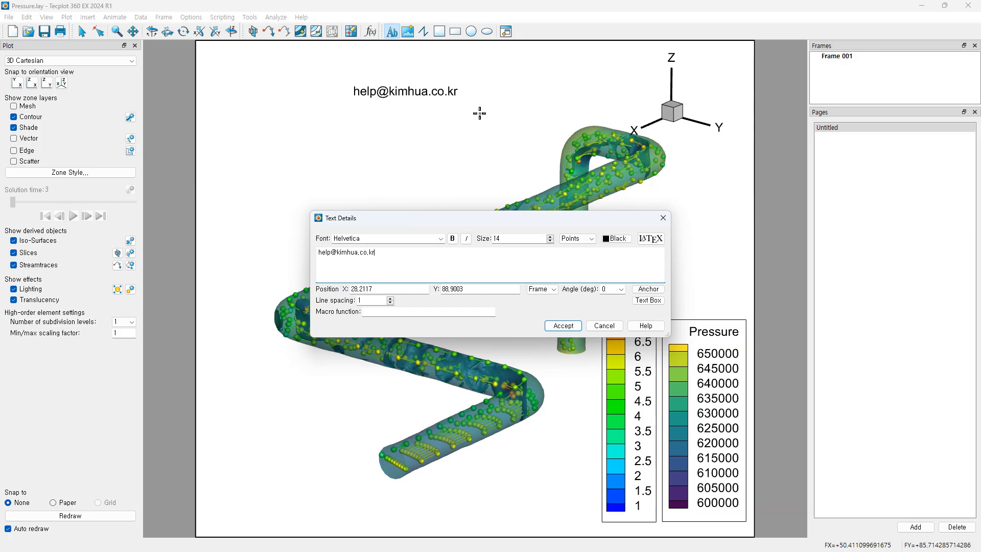
{"action": "left_click", "coordinate": [561, 326]}
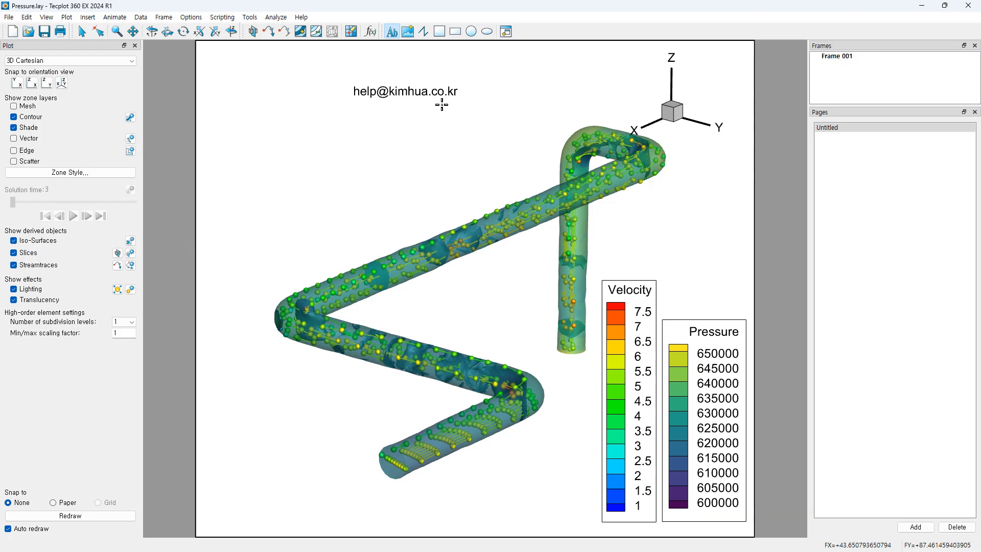